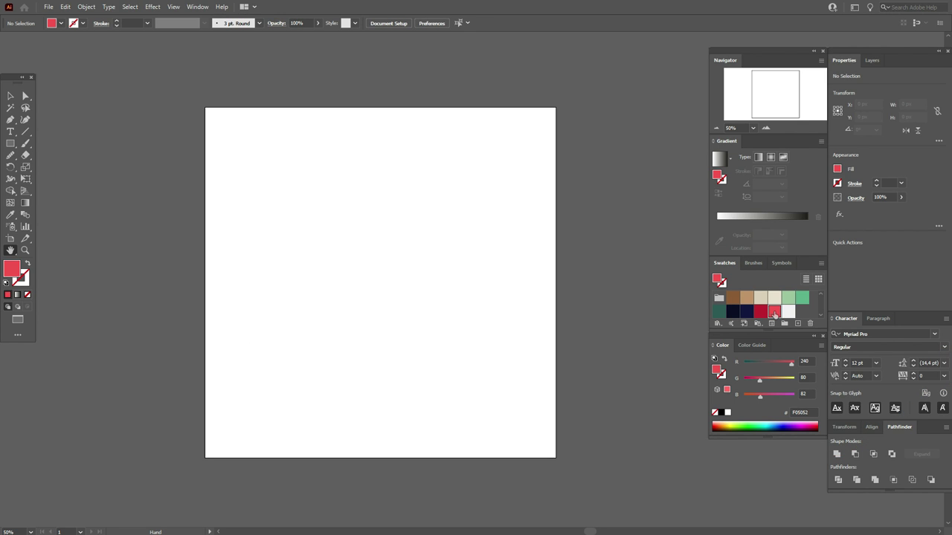
Step: Draw a light red 1000 by 1000 px square covering the whole artboard
click(14, 147)
drag(205, 108, 554, 456)
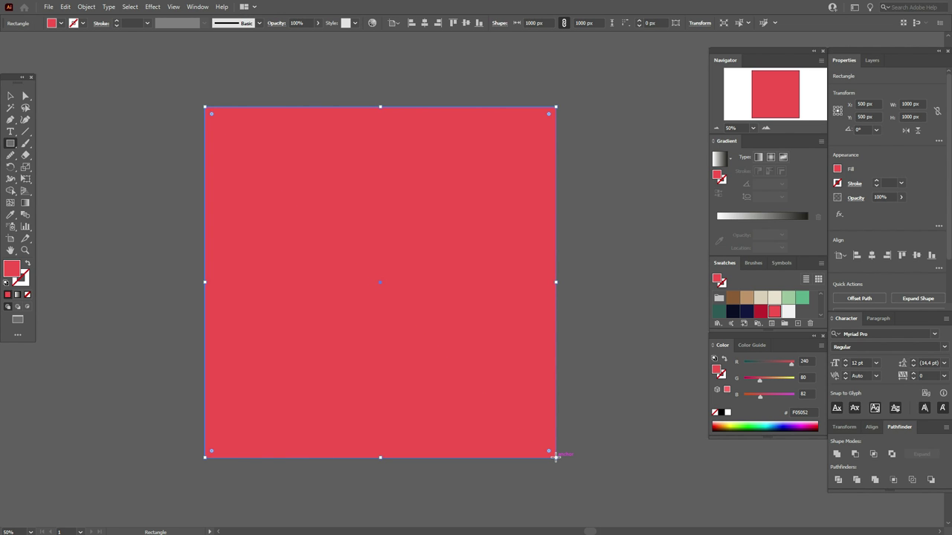
click(12, 99)
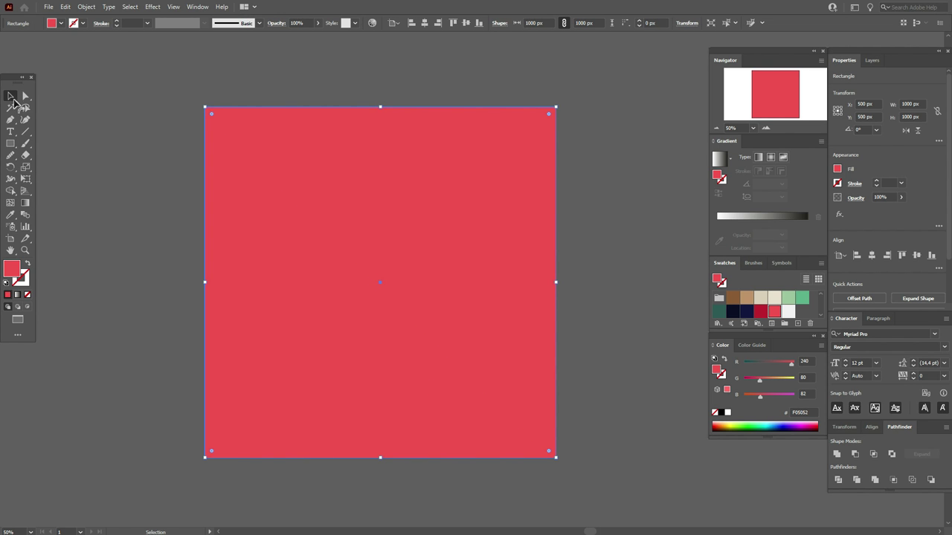
click(69, 138)
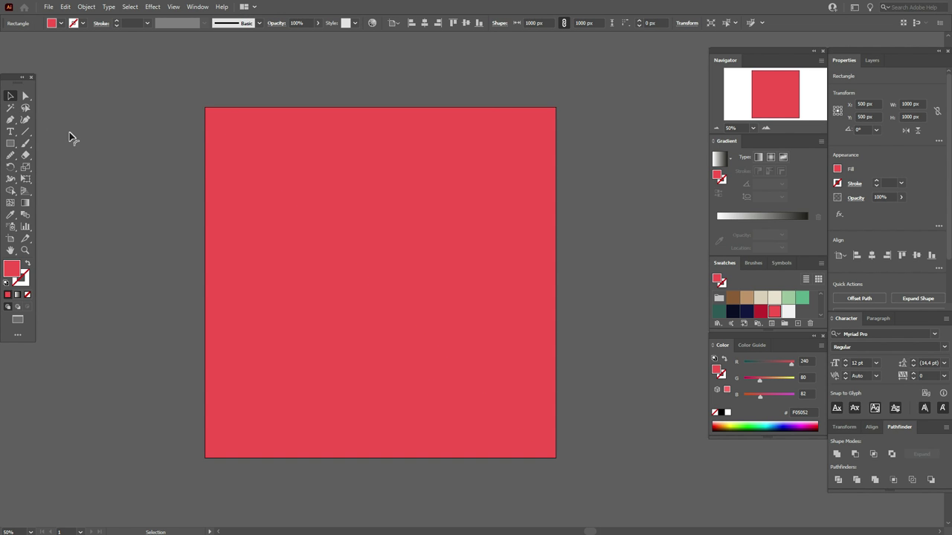
Step: Draw a dark red (BF1F30) rectangle about 1148 by 583 px over the square
click(759, 312)
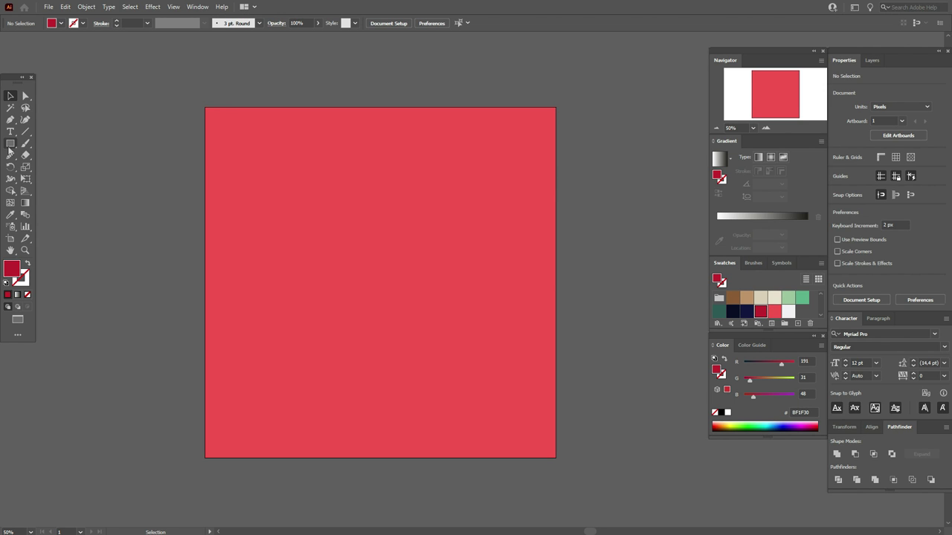
key(m)
drag(85, 191, 488, 395)
Step: Rotate the dark red rectangle to about 40° and move it over the square's lower-right corner
click(10, 96)
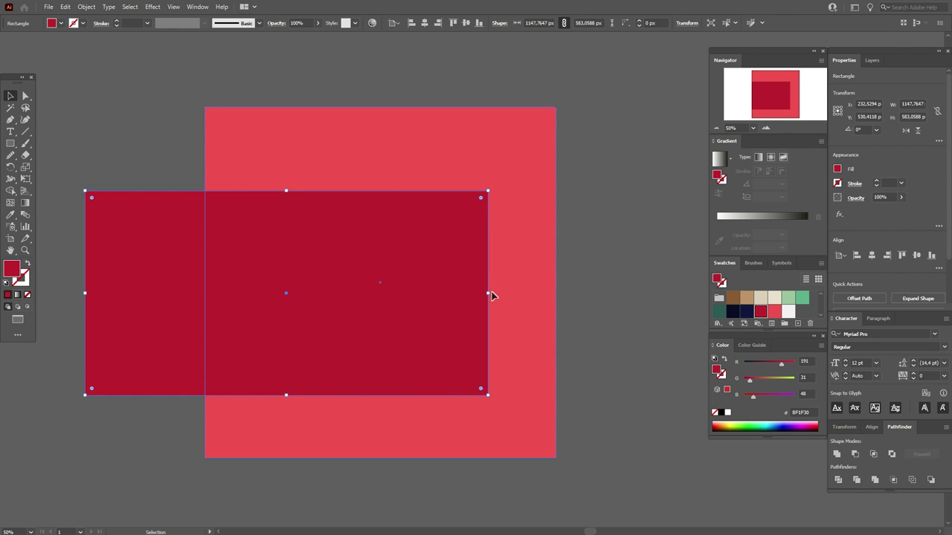
drag(492, 295, 471, 168)
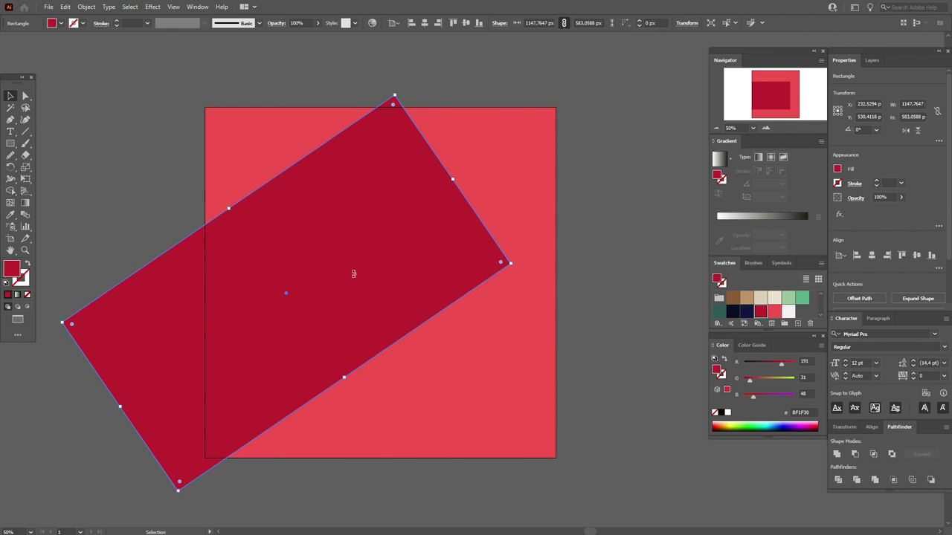
drag(342, 266, 582, 450)
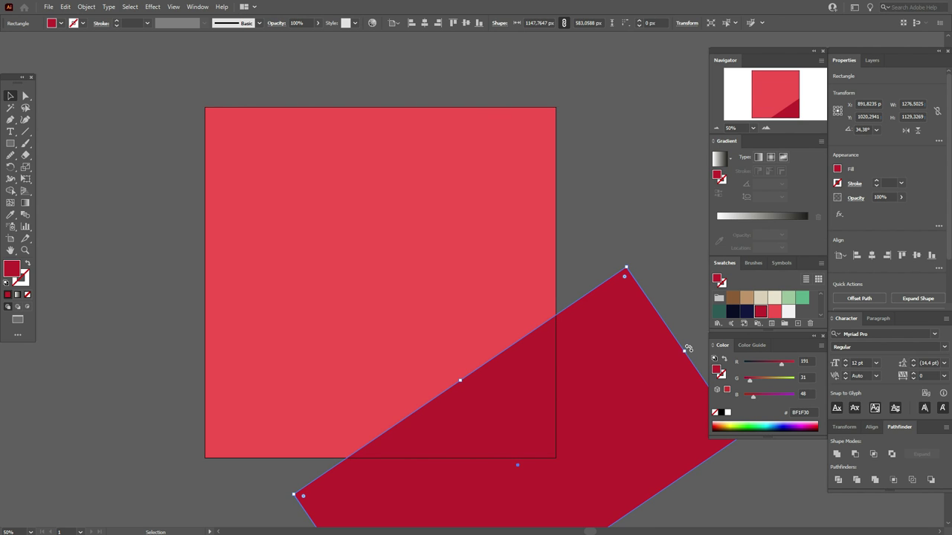
drag(689, 348, 679, 322)
drag(620, 424, 641, 419)
click(590, 250)
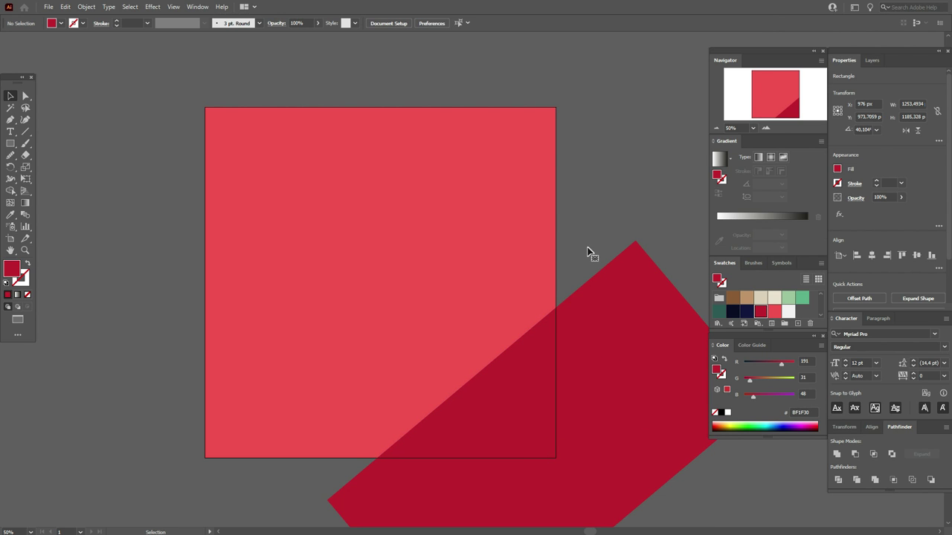
Step: Duplicate the dark red rectangle with an offset down and to the right, and fill the copy with navy 131641
key(a)
click(596, 368)
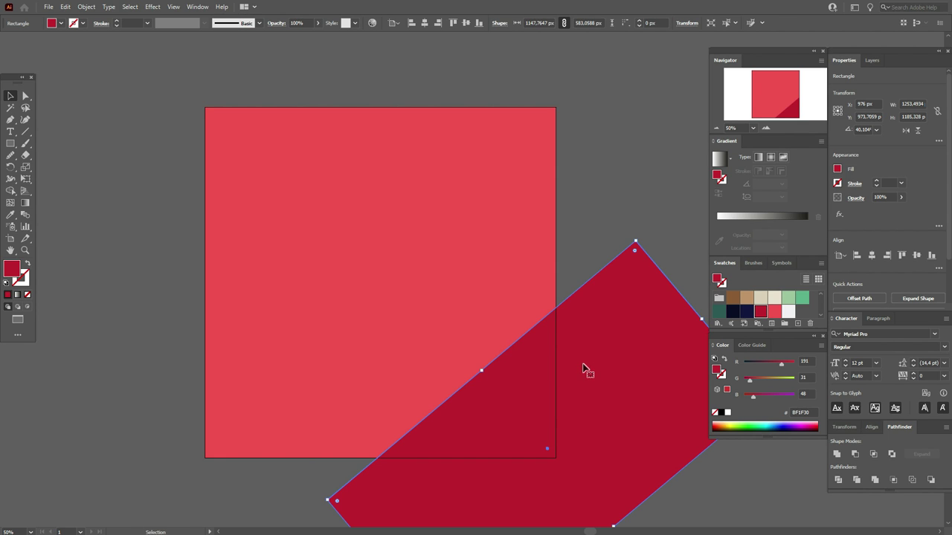
drag(586, 372, 610, 399)
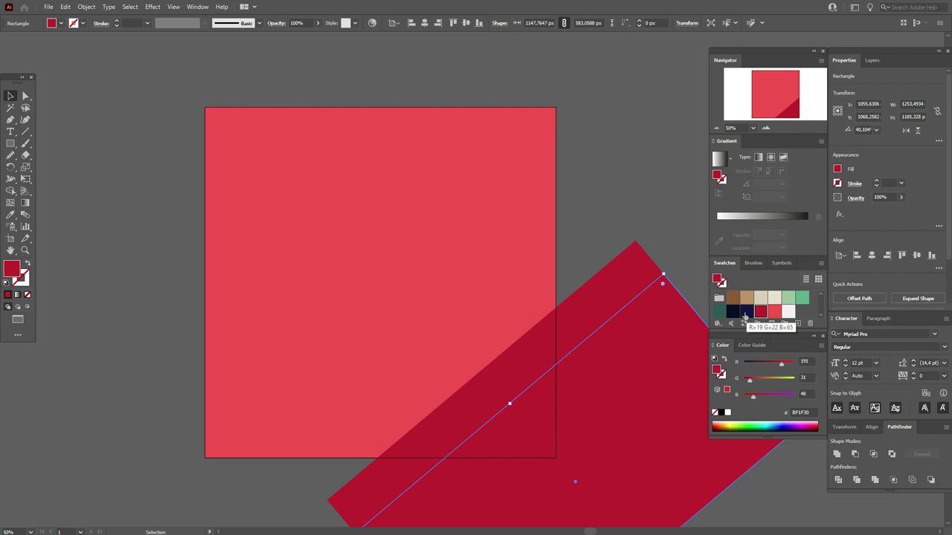
click(745, 312)
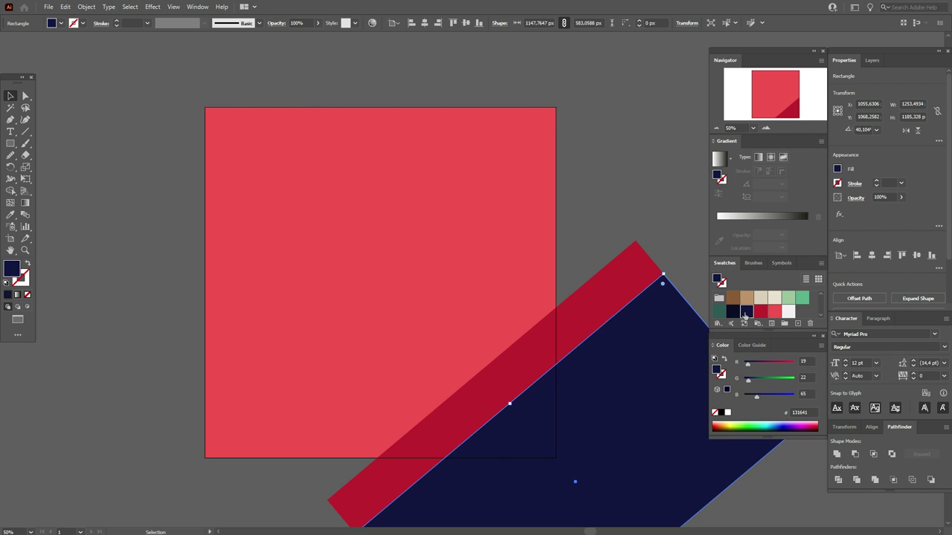
click(608, 238)
Step: Crop the dark red rectangle to the artboard by intersecting it with a copy of the light red square
click(529, 272)
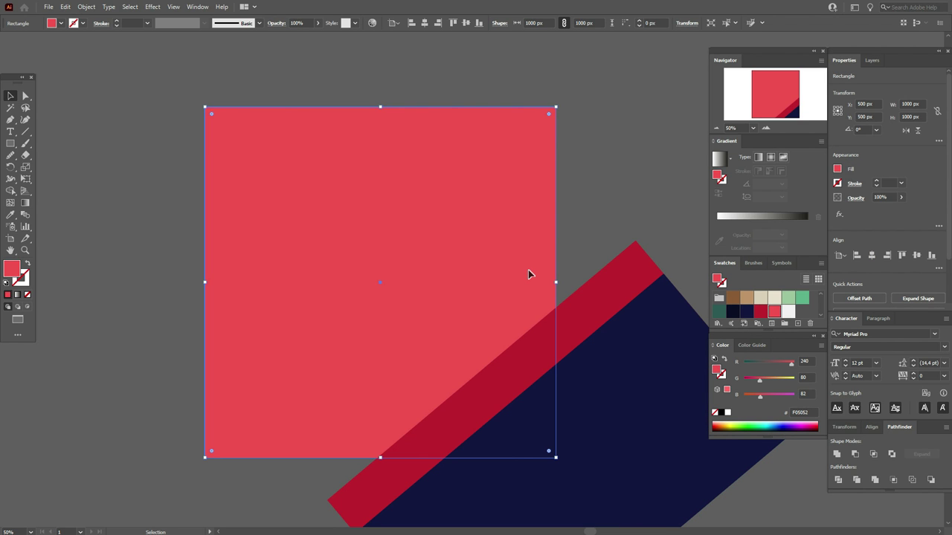
key(a)
key(v)
shift+click(596, 300)
click(876, 454)
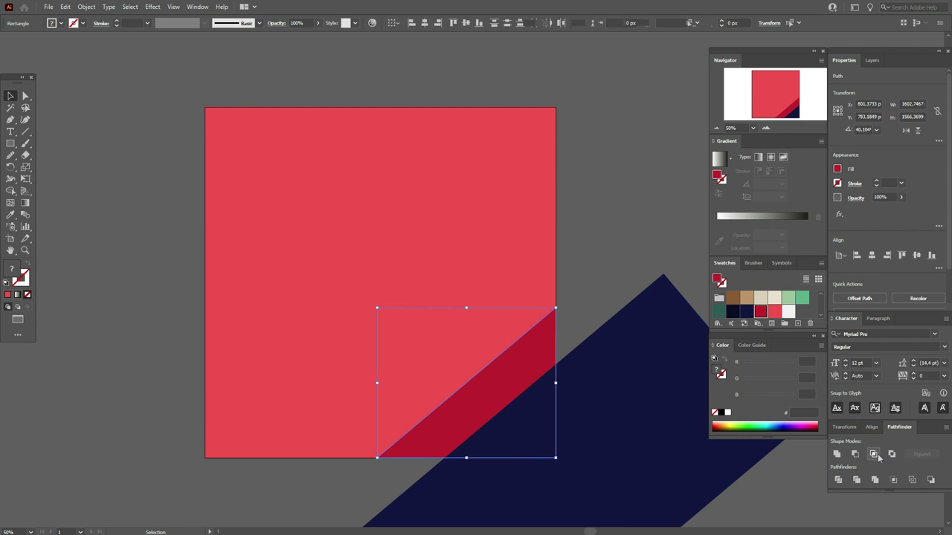
Step: Crop the navy rectangle to the artboard corner with Intersect, keeping the light red background square
click(663, 425)
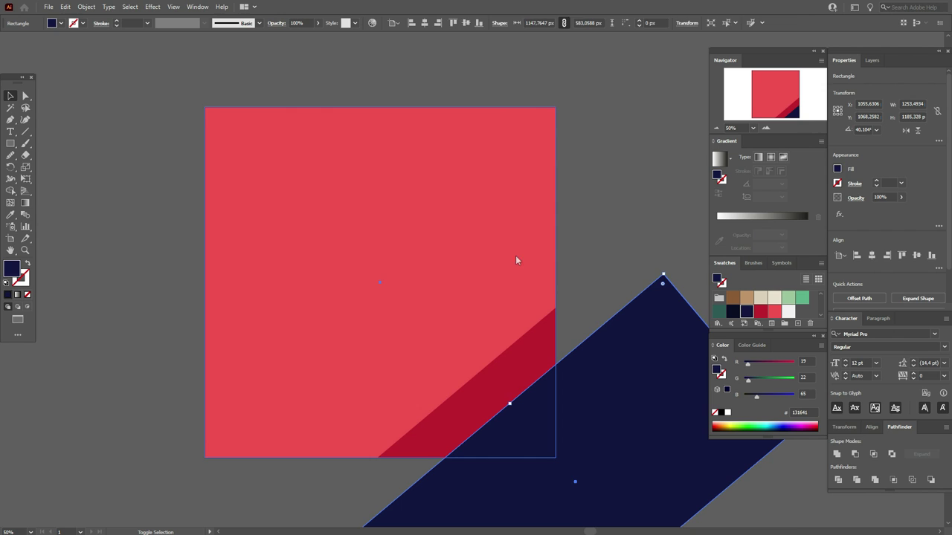
shift+click(516, 261)
click(873, 454)
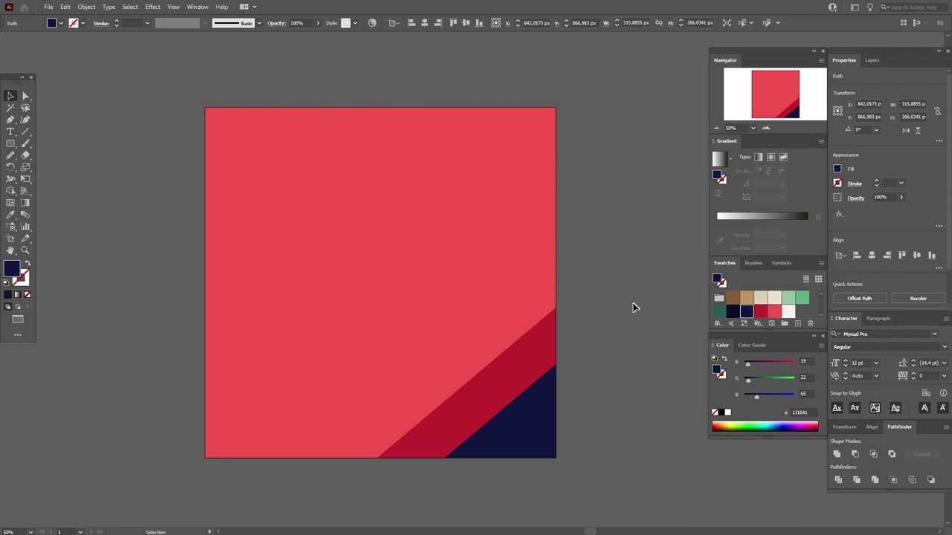
click(633, 307)
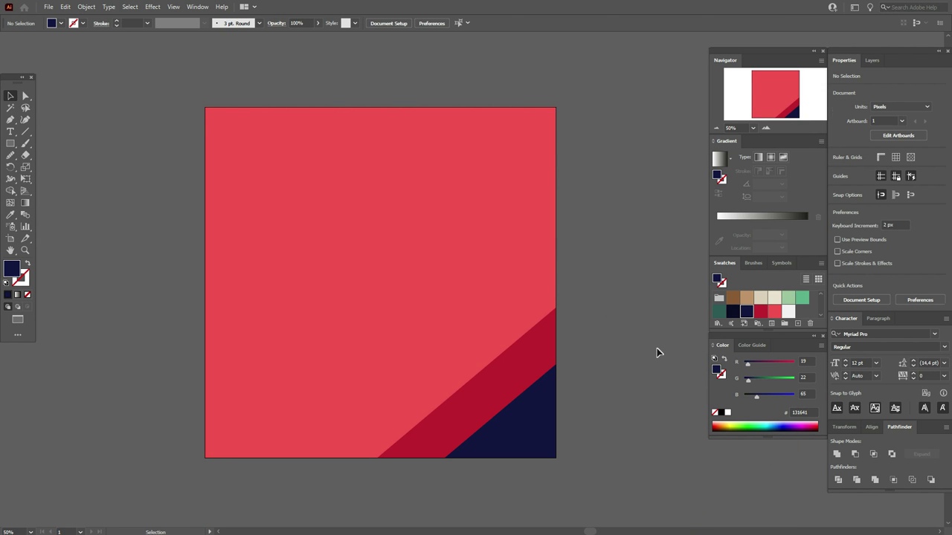
Step: Lay five parallel navy diagonal stripes across the square, each about 13 by 1368 px and rotated about 41°
click(10, 143)
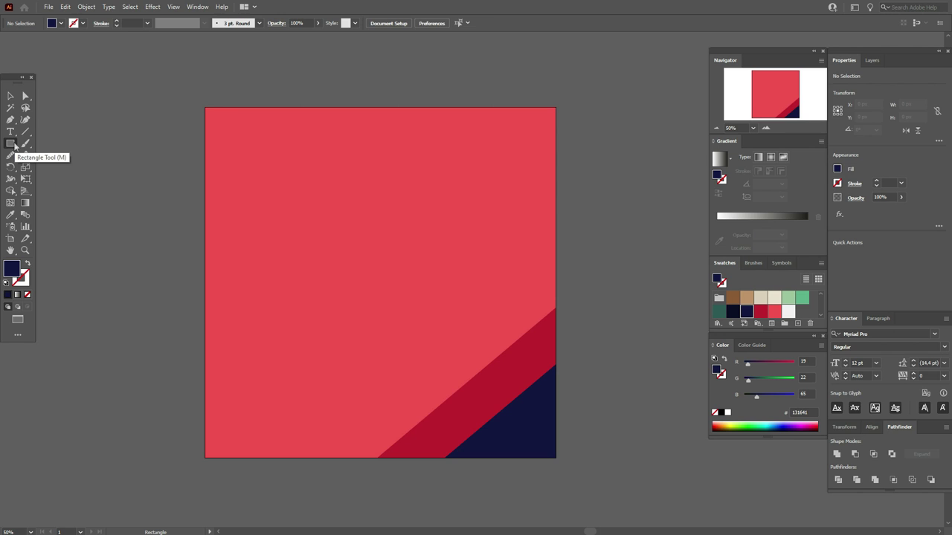
drag(115, 45, 116, 523)
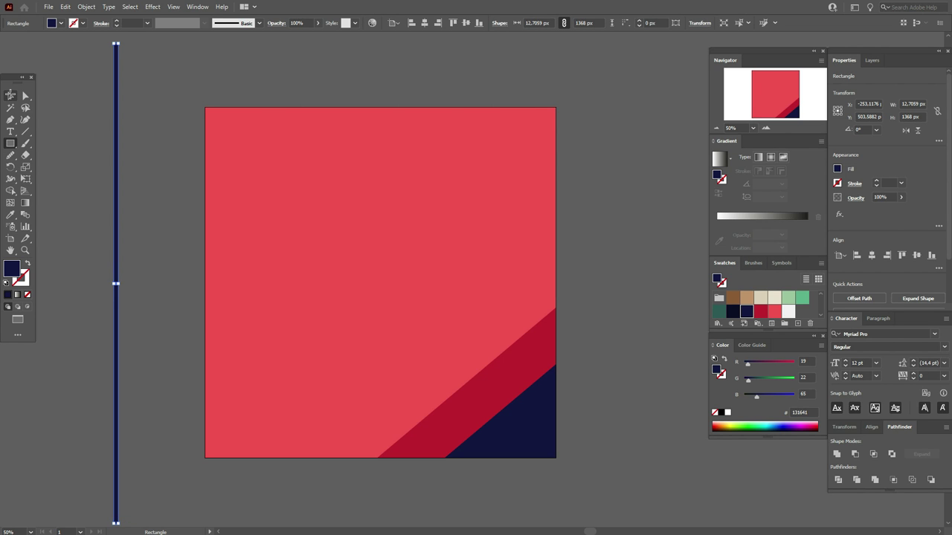
key(v)
drag(119, 282, 506, 201)
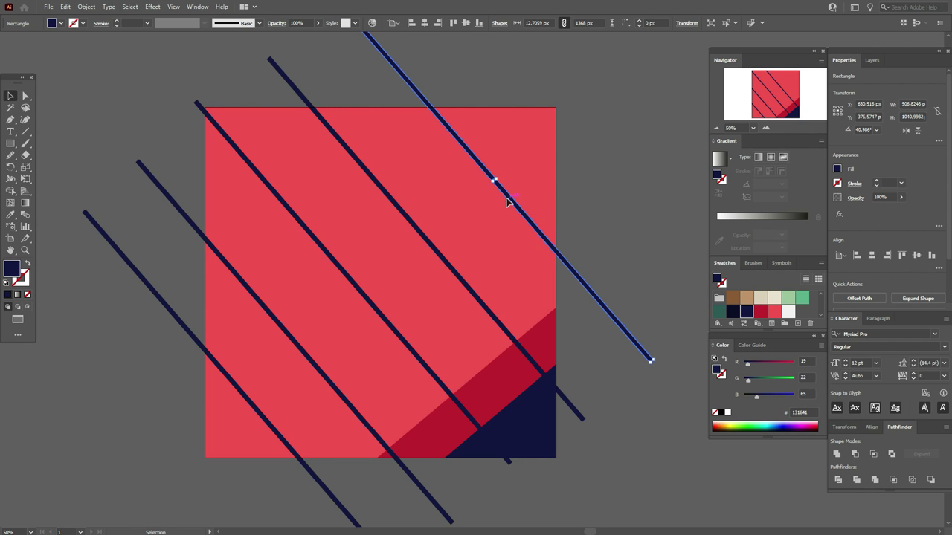
click(603, 212)
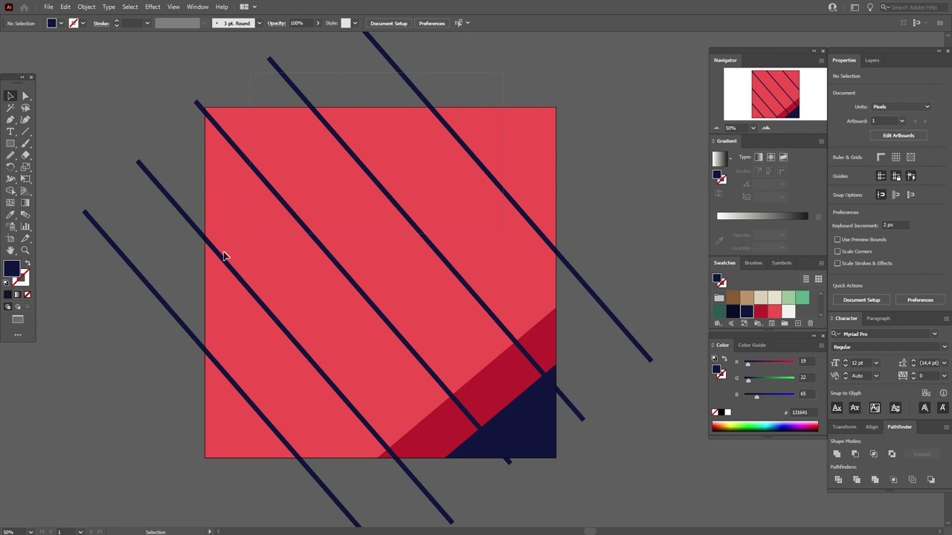
Step: Remove all stripe ends that stick out beyond the square using the Shape Builder tool
key(ctrl+a)
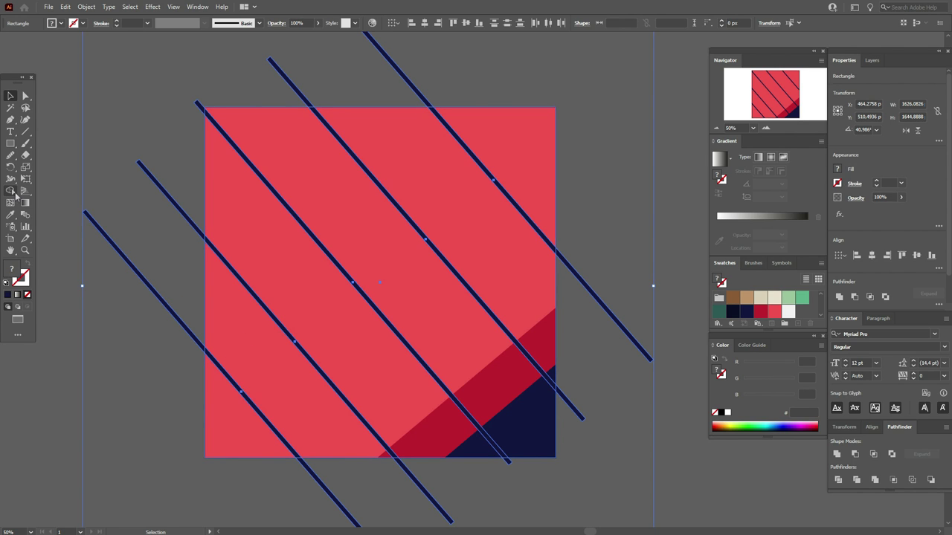
click(11, 191)
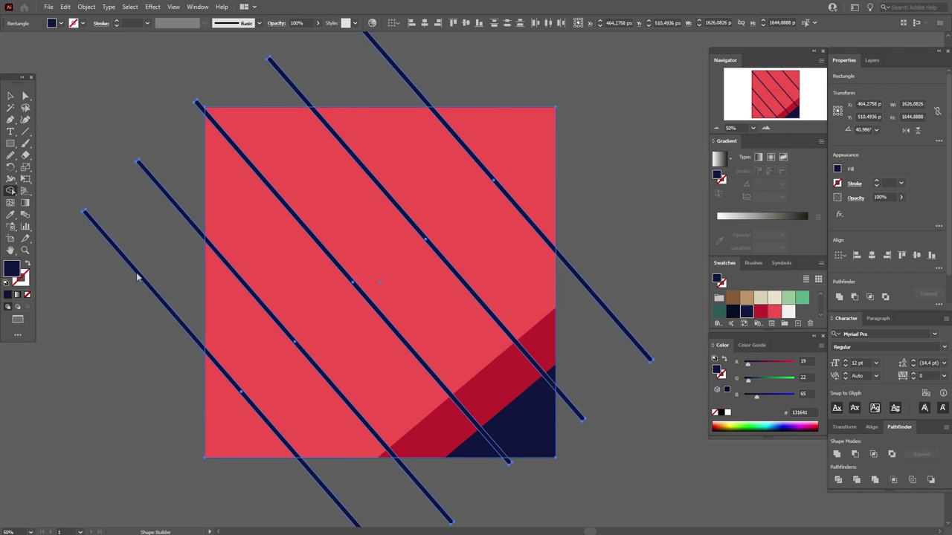
alt+click(142, 281)
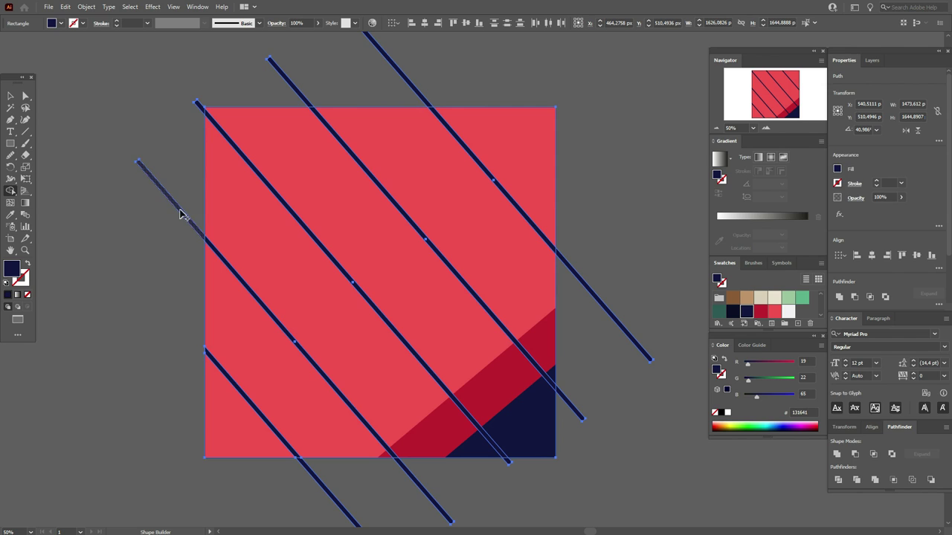
alt+click(181, 213)
alt+click(197, 106)
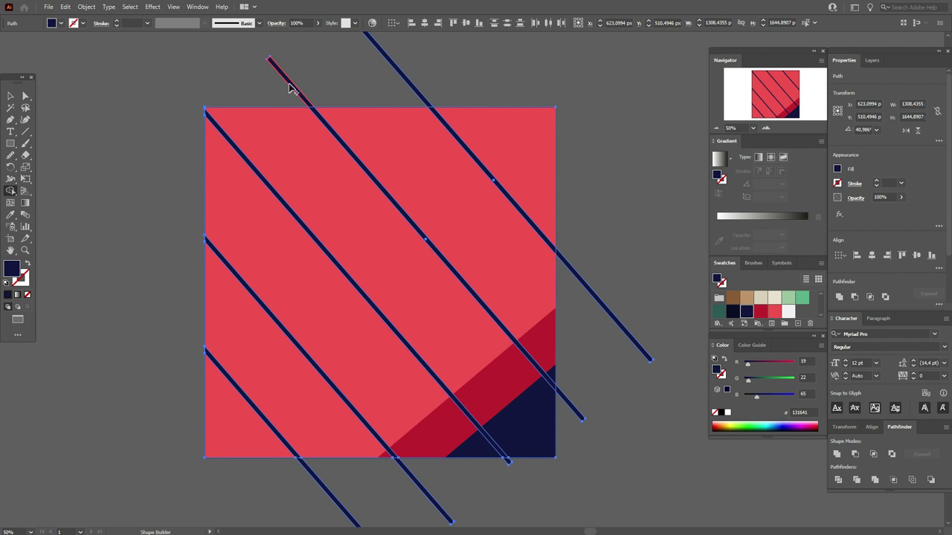
alt+click(291, 85)
alt+click(409, 85)
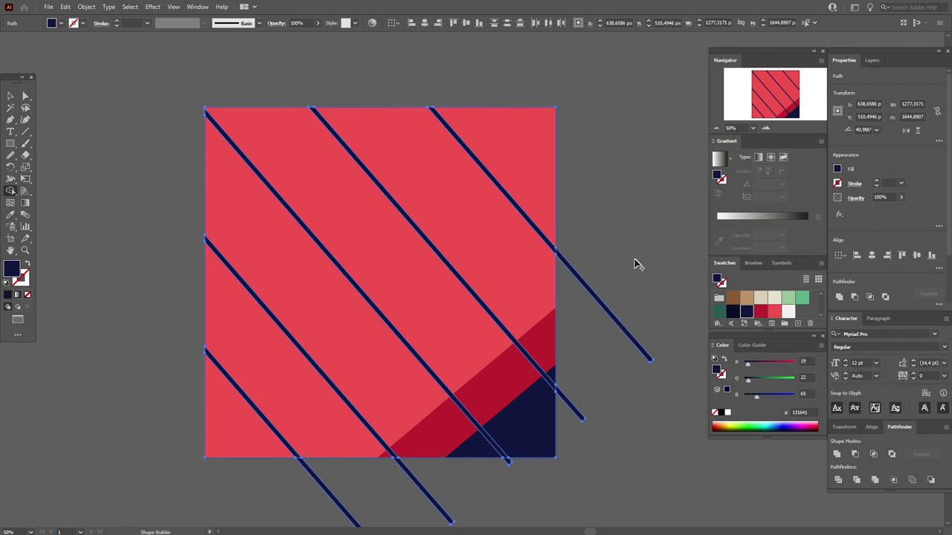
alt+click(623, 332)
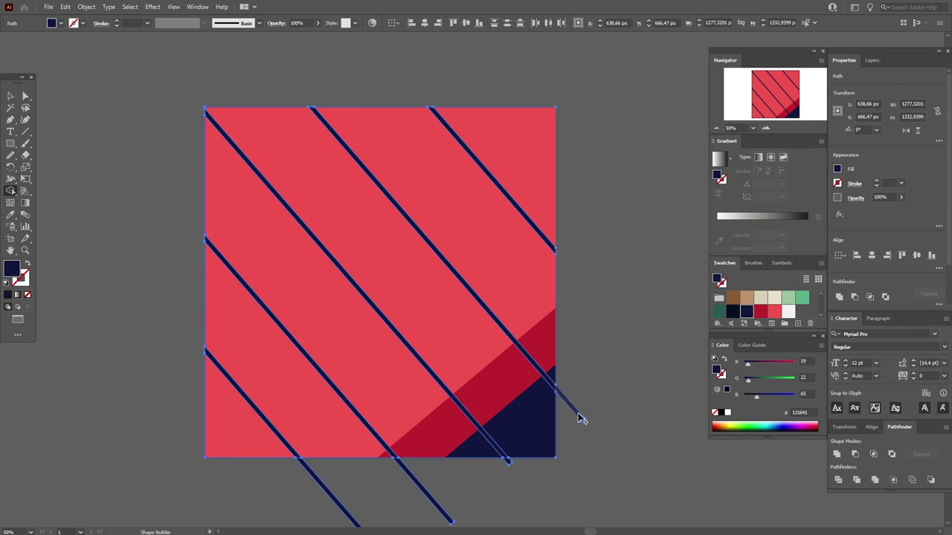
alt+click(580, 416)
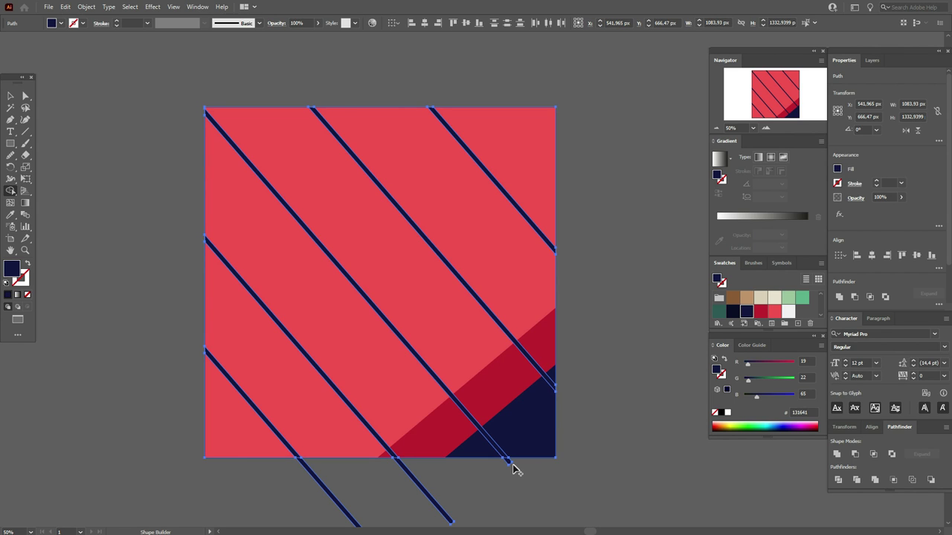
alt+click(447, 522)
alt+click(336, 503)
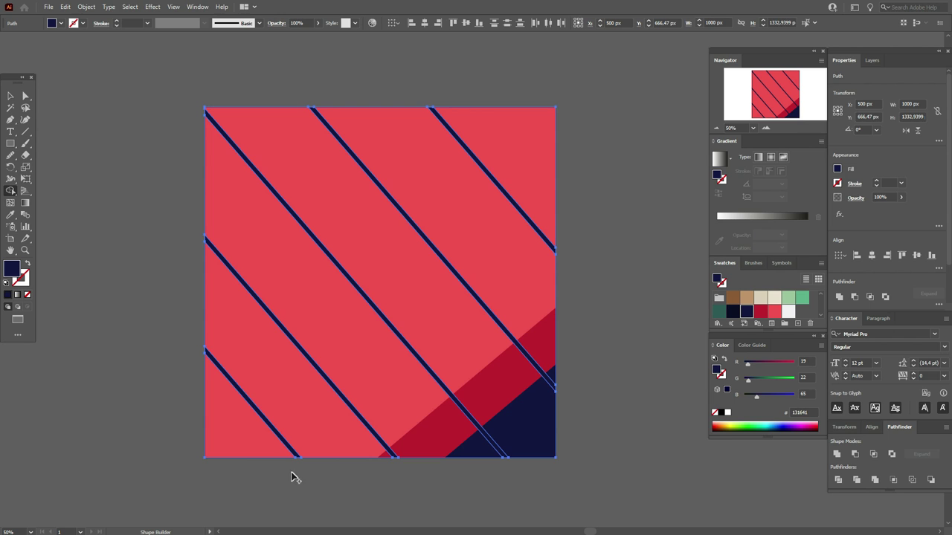
click(11, 96)
click(61, 113)
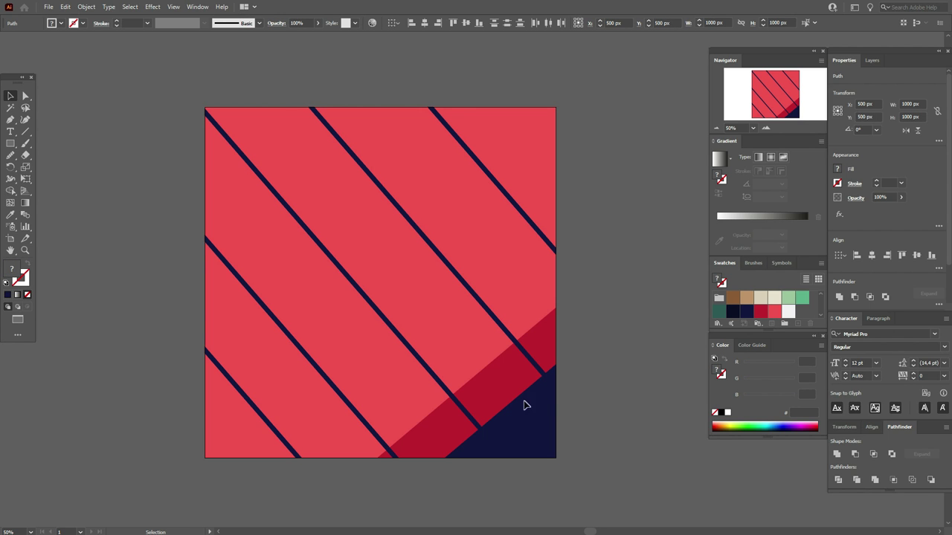
Step: Bring the dark red band and the navy corner shape to the front, above the stripes
click(509, 398)
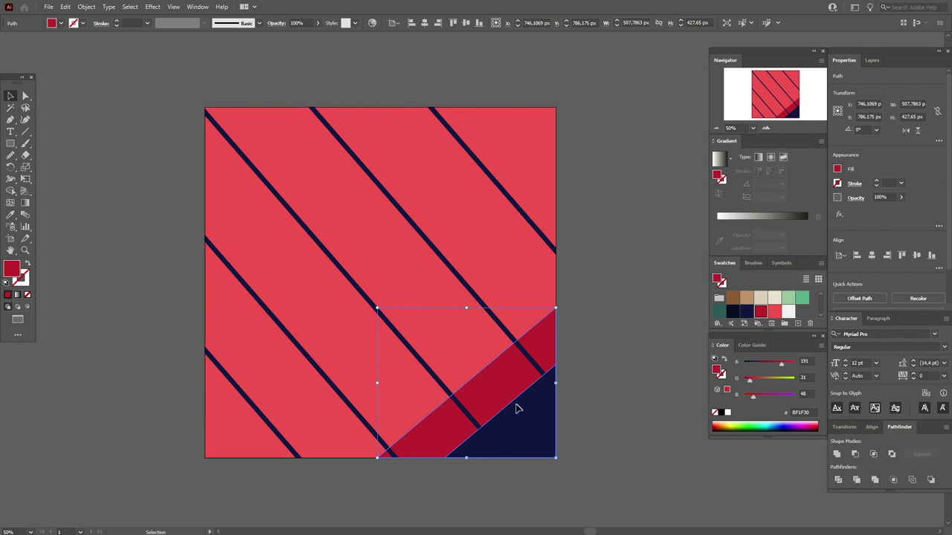
shift+click(518, 414)
right_click(518, 414)
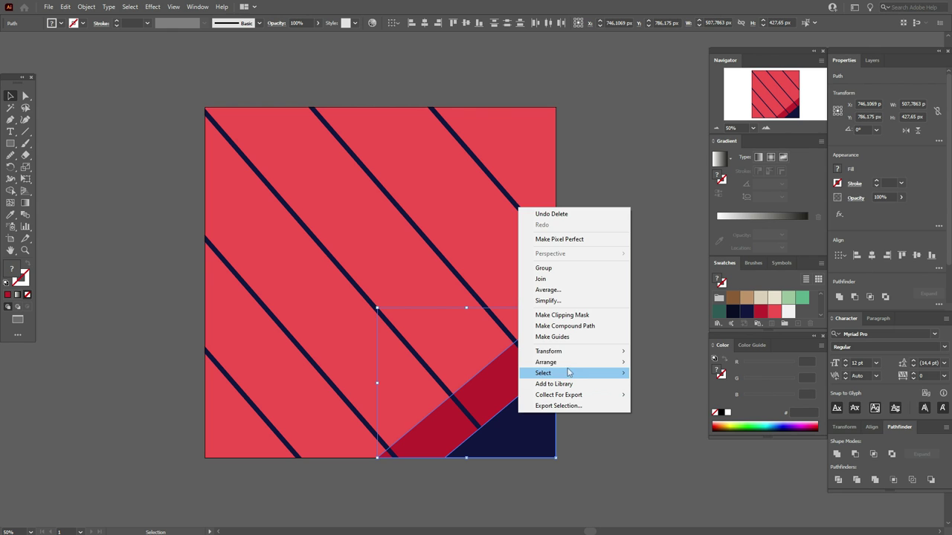
mouse_move(579, 362)
click(654, 362)
click(645, 380)
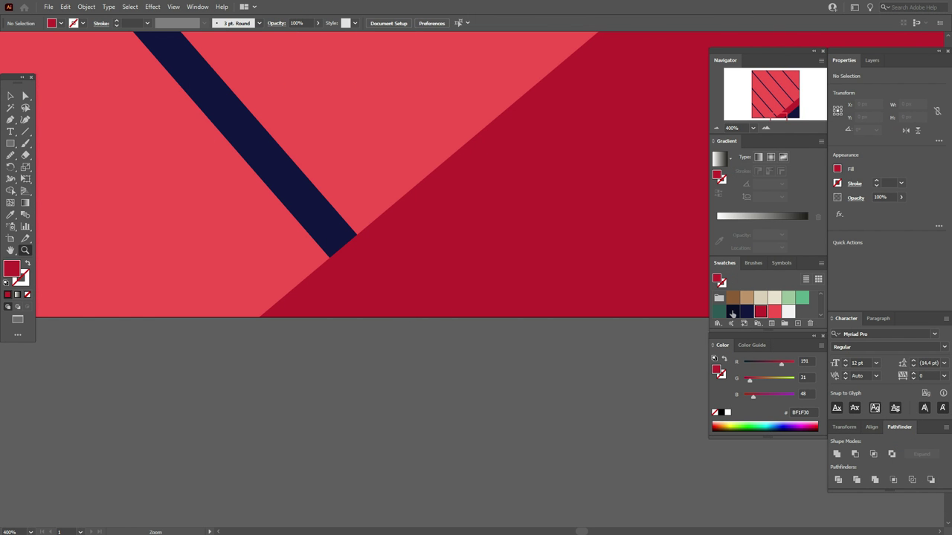
Step: Draw a near-black (0A0C26) rectangle about 11 by 36 px starting at the stripe's lower end on the dark red band
click(732, 312)
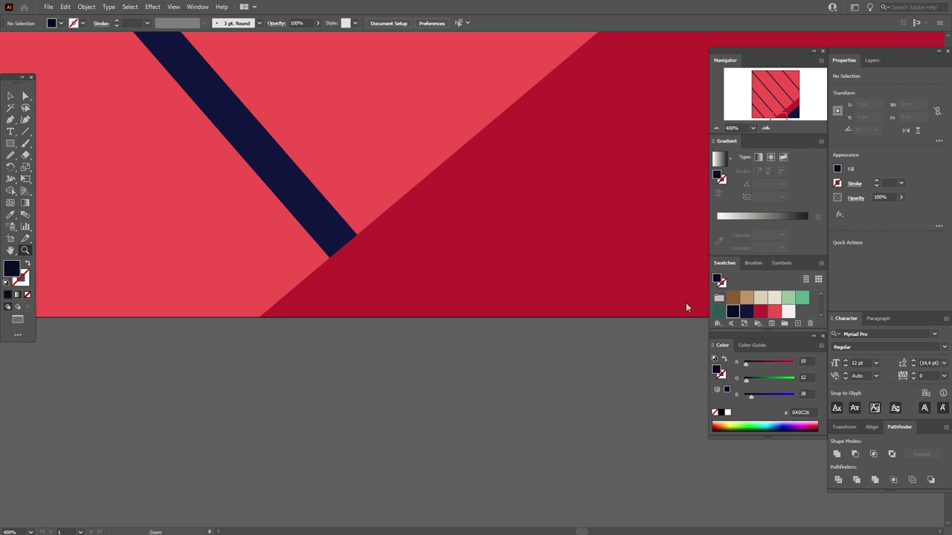
click(10, 144)
drag(331, 258, 362, 359)
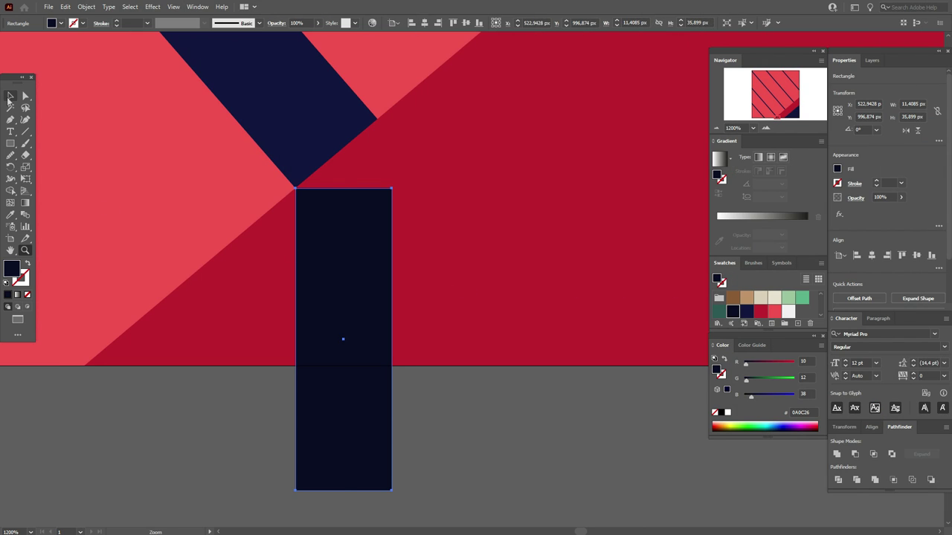
key(v)
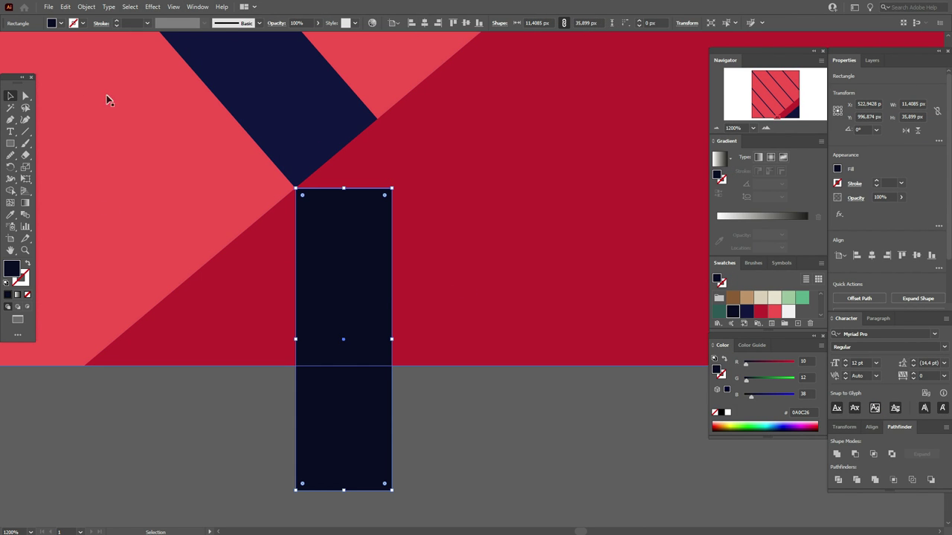
Step: Reshape the near-black rectangle so its upper edge meets the stripe's slanted end and its sides match the stripe's width
click(24, 96)
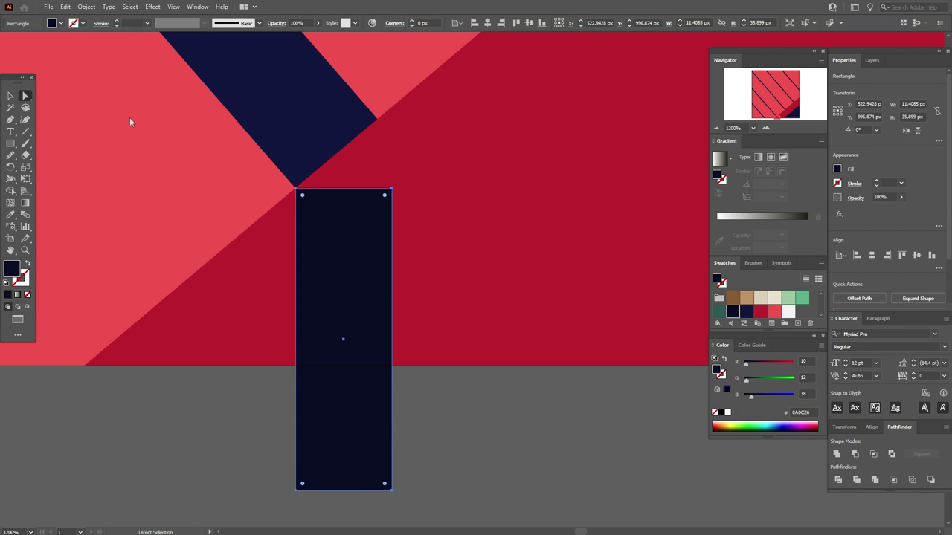
click(391, 189)
drag(391, 189, 376, 124)
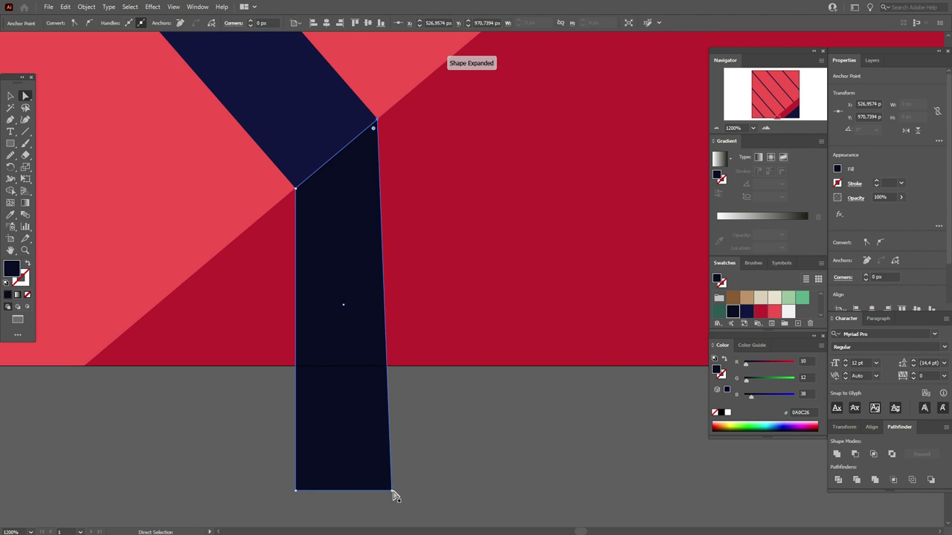
drag(392, 492, 379, 492)
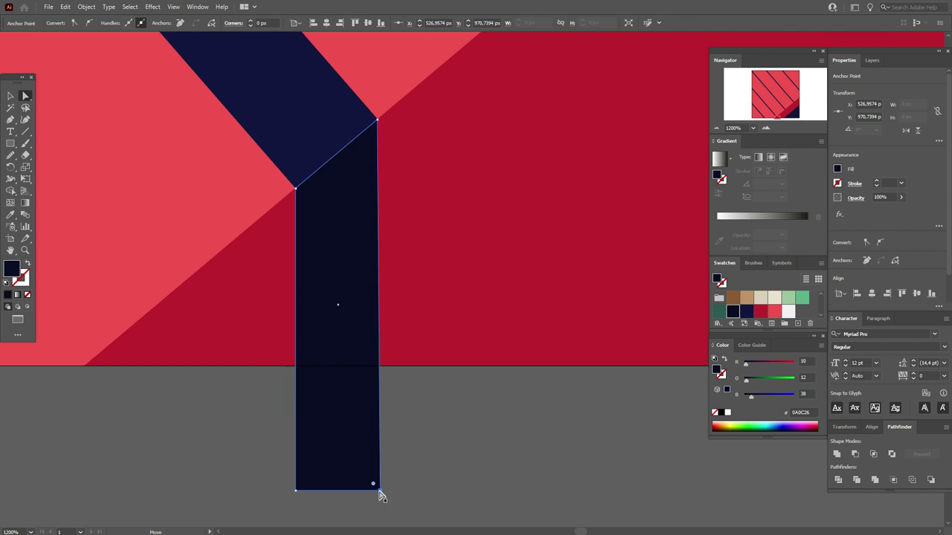
click(10, 96)
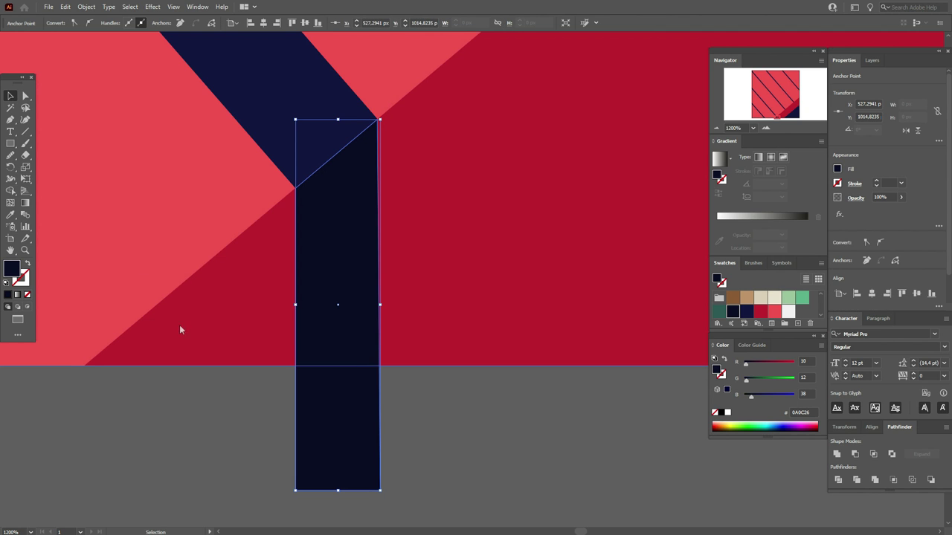
click(191, 385)
Step: Duplicate the near-black piece and fit the copy against the lower end of the next stripe on the dark red band
click(359, 449)
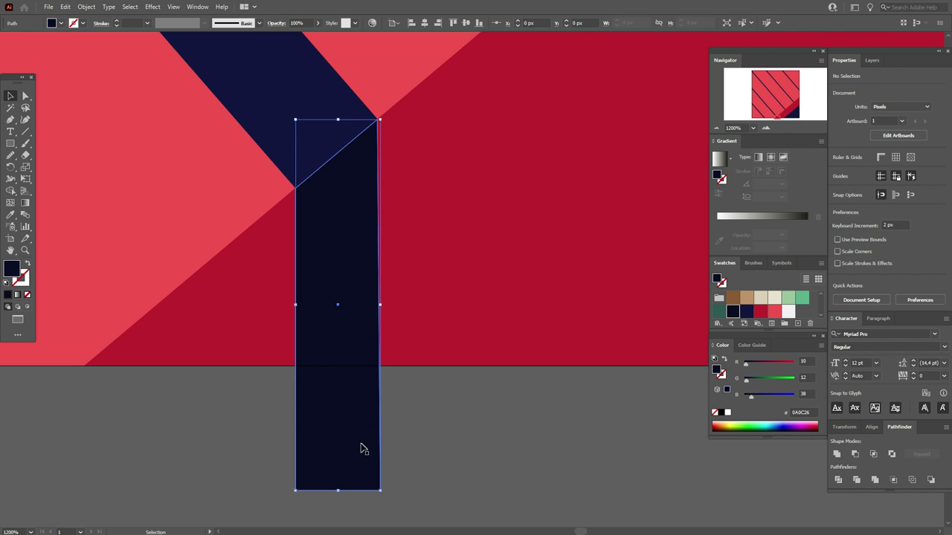
key(a)
key(v)
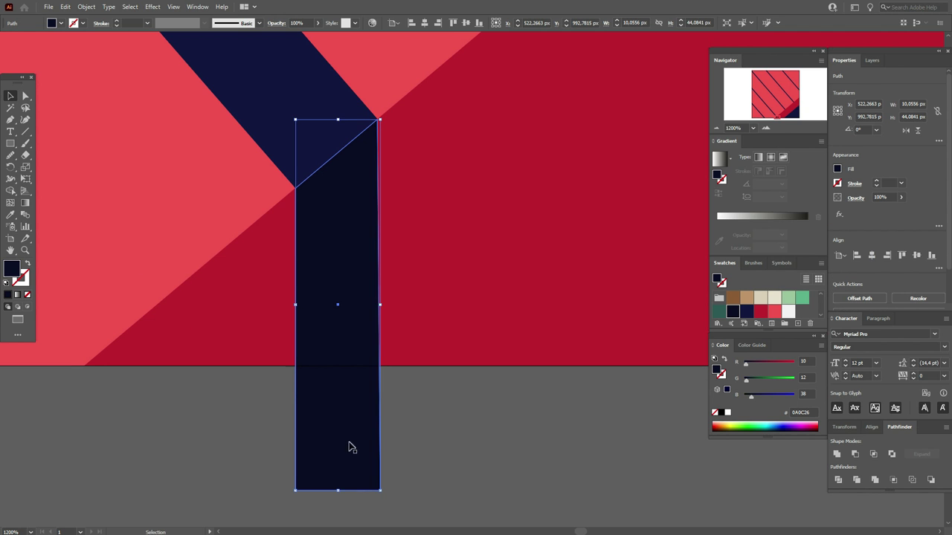
click(10, 249)
drag(342, 237, 189, 426)
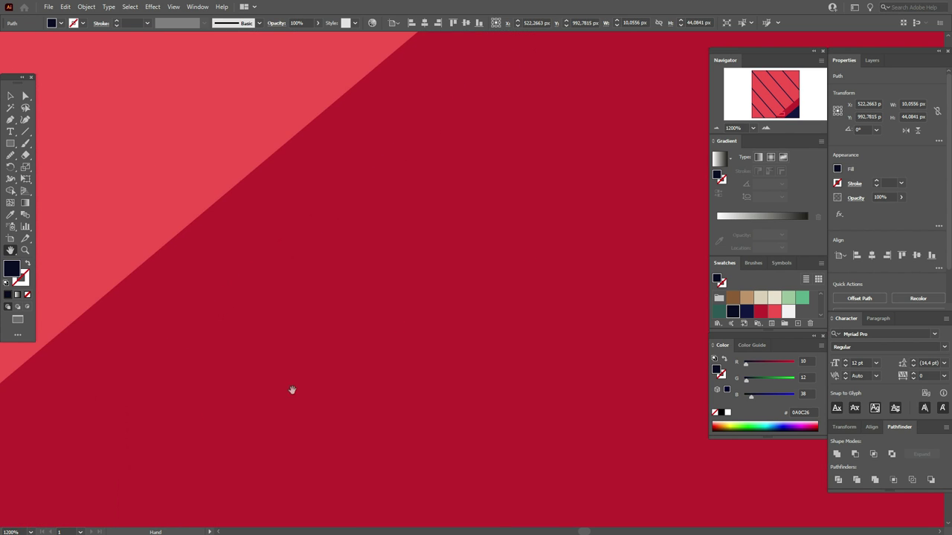
drag(293, 388, 250, 529)
drag(511, 311, 379, 317)
drag(442, 264, 438, 433)
drag(490, 316, 278, 299)
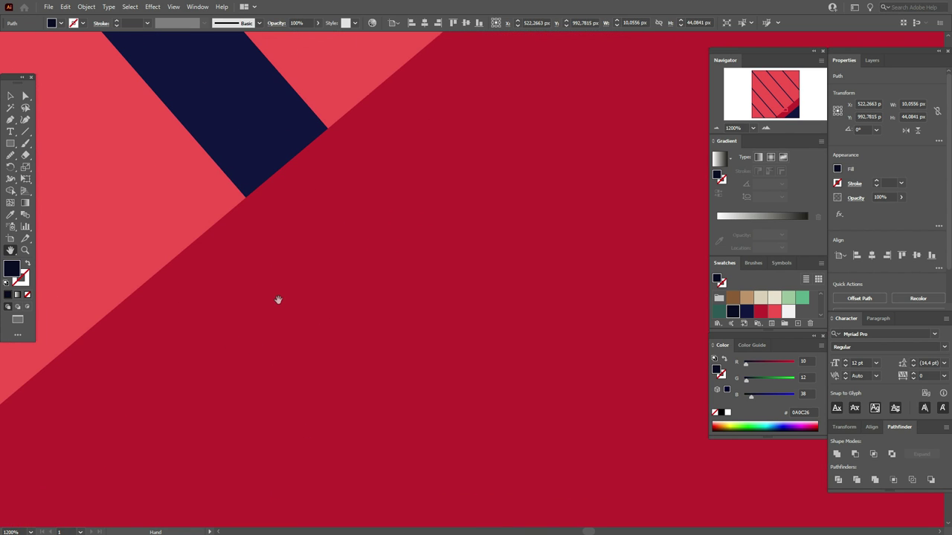
click(11, 95)
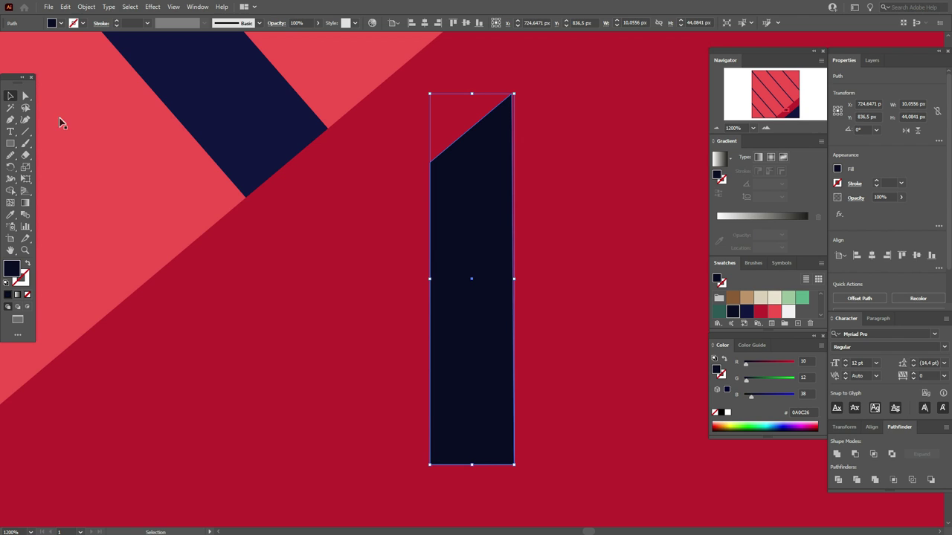
drag(519, 230, 311, 260)
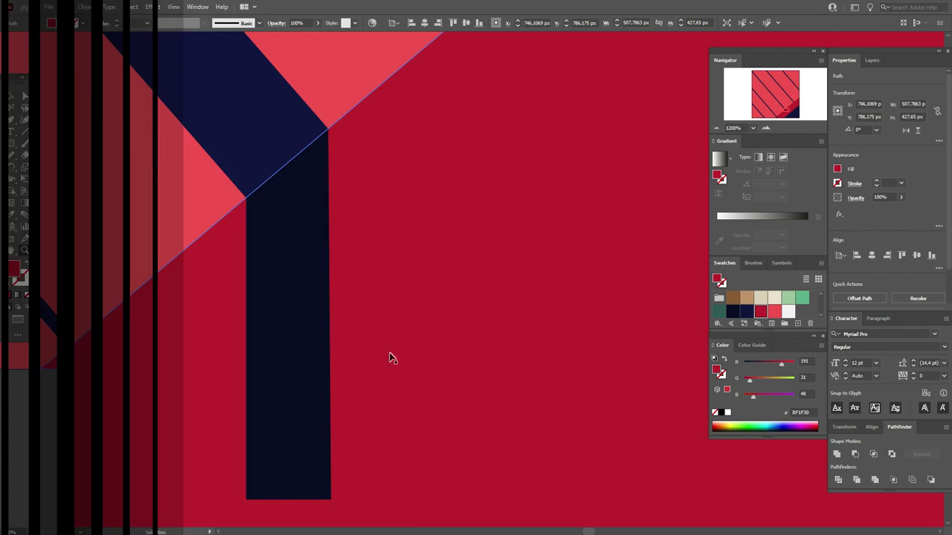
Step: Extend the copied piece's lower edge straight down across the dark red band into the navy corner, about 178 px tall in total
key(a)
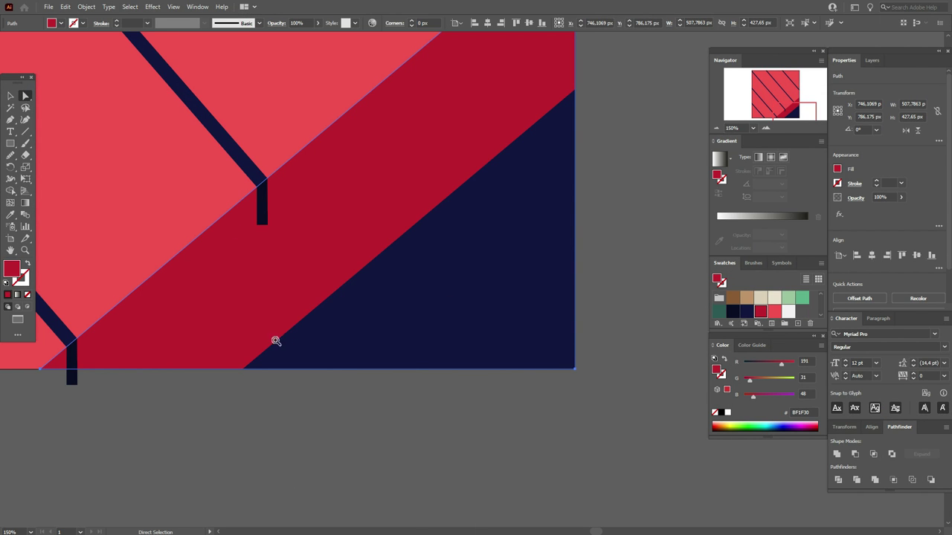
key(ctrl+shift+a)
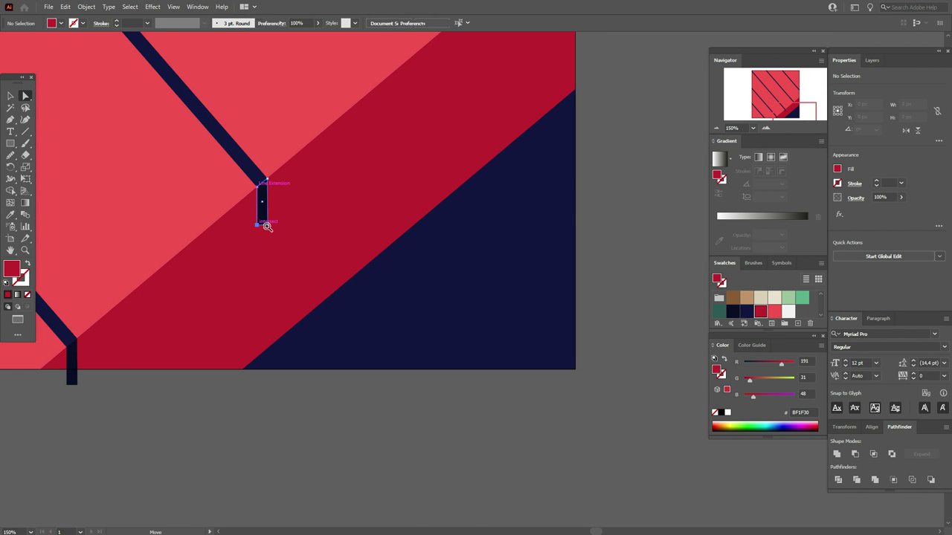
click(266, 223)
key(ctrl+shift+a)
click(259, 224)
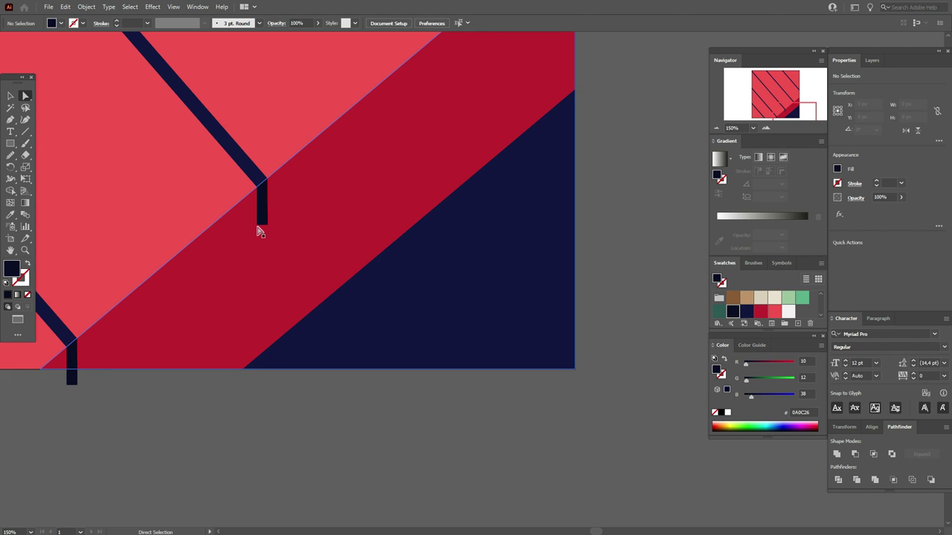
drag(267, 230, 267, 224)
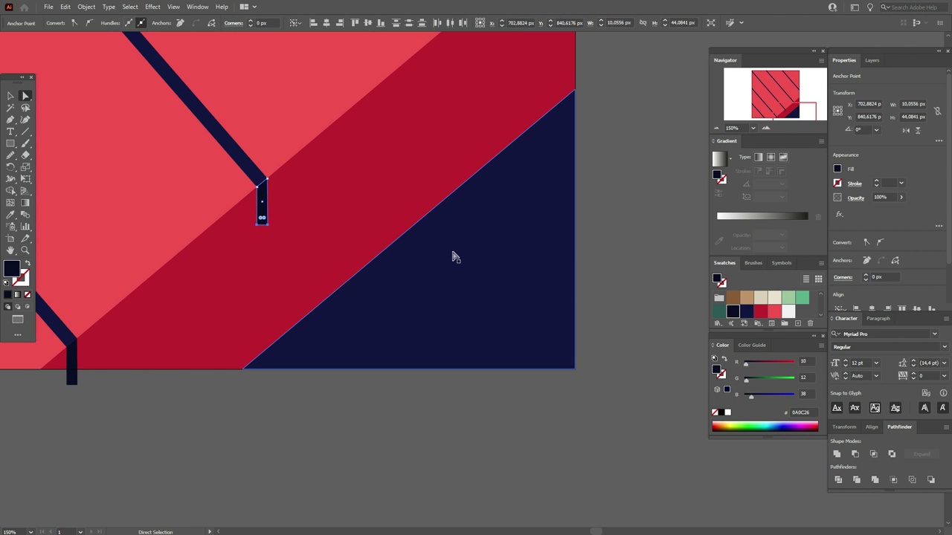
key(shift+Down)
key(shift+Down)
key(shift+Down)
key(shift+Down)
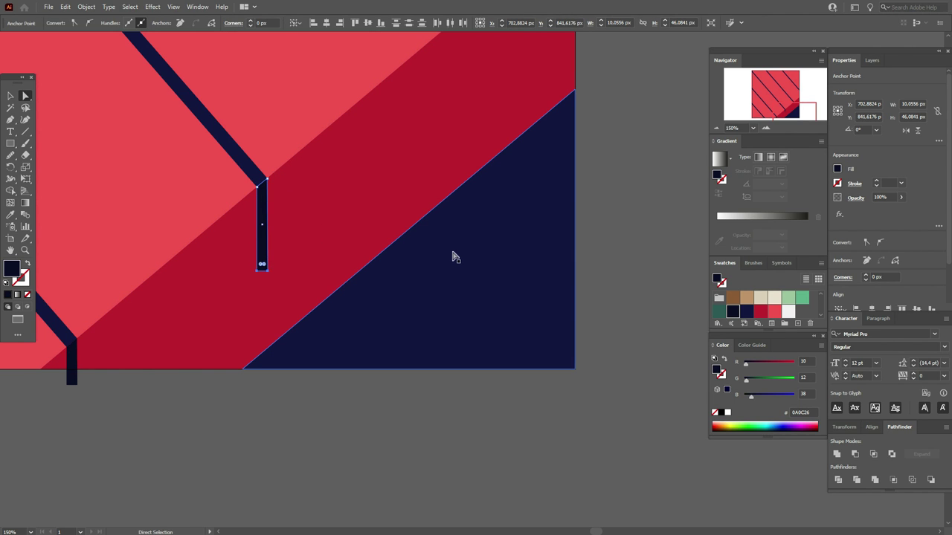
key(shift+Down)
key(shift+Down)
key(shift+Down)
key(shift+Down)
key(shift+Down)
key(shift+Down)
key(shift+Down)
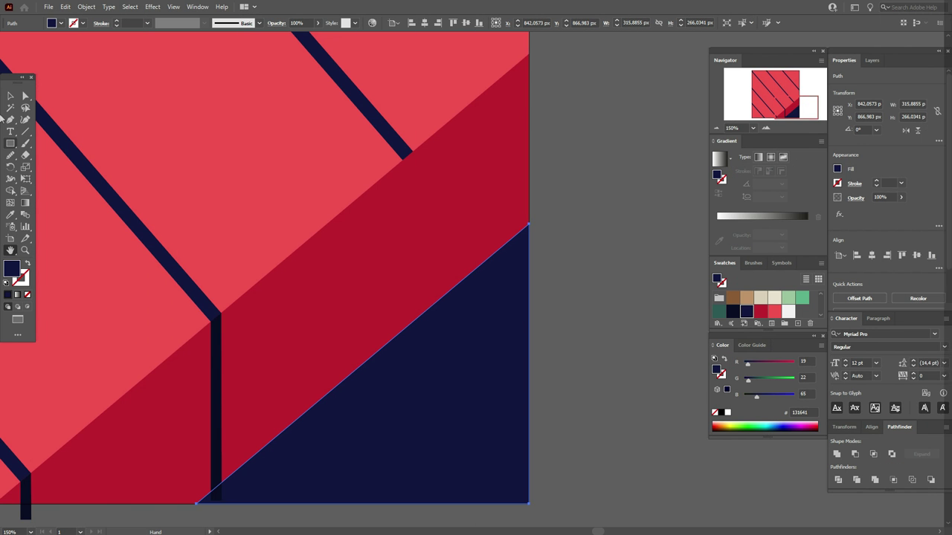
Step: Duplicate the long near-black piece and align the copy with the lower end of the third stripe meeting the dark red band
click(10, 95)
key(a)
click(214, 350)
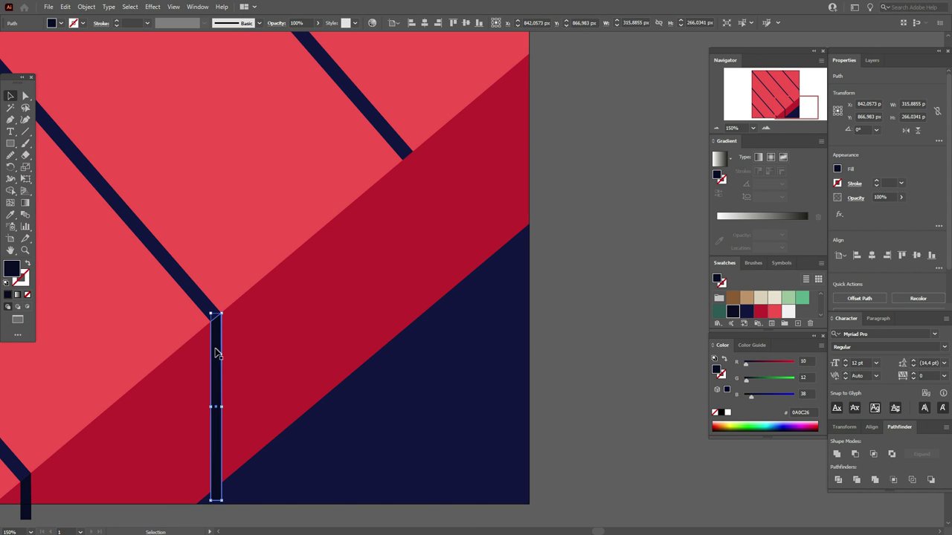
drag(215, 407, 472, 278)
drag(475, 223, 410, 187)
click(620, 204)
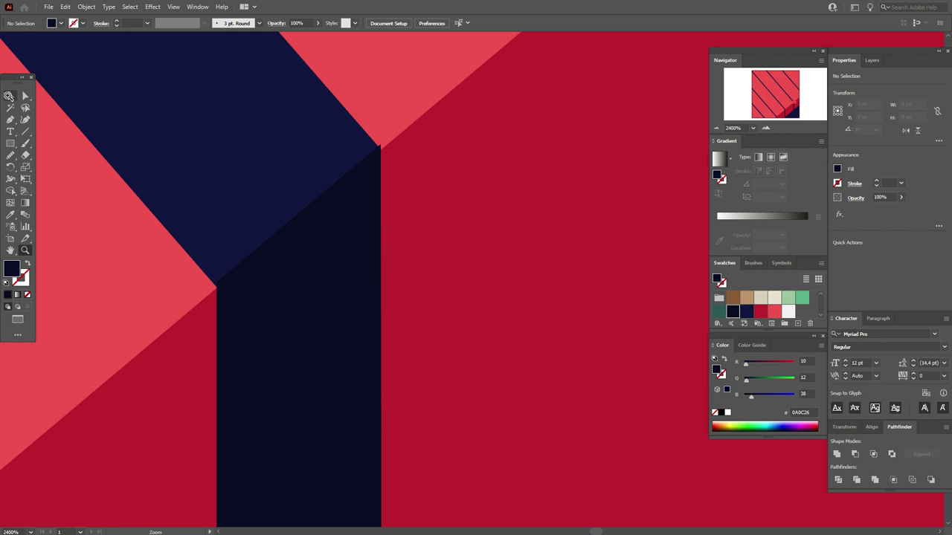
click(8, 95)
drag(300, 245, 301, 252)
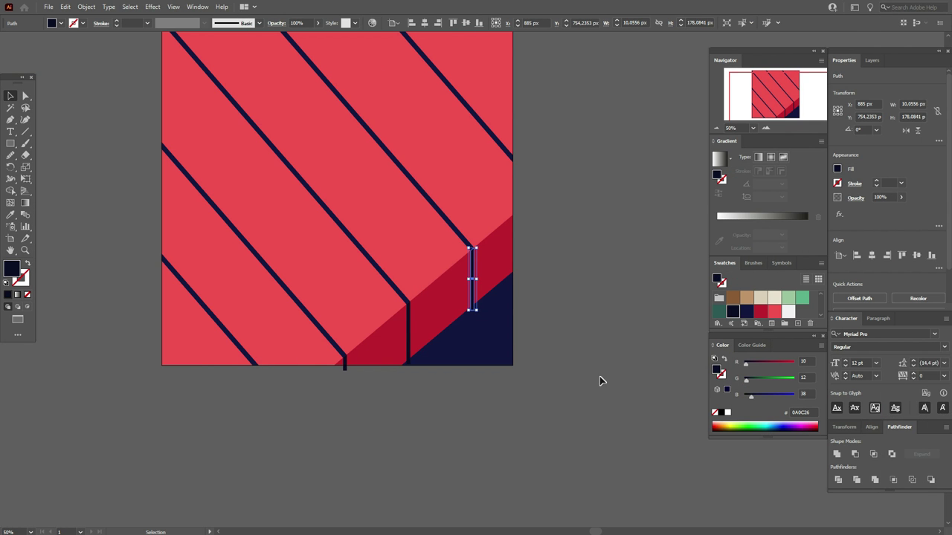
Step: Bring the navy corner shape to the front so it covers the lower ends of the near-black pieces
click(508, 347)
right_click(509, 344)
mouse_move(537, 293)
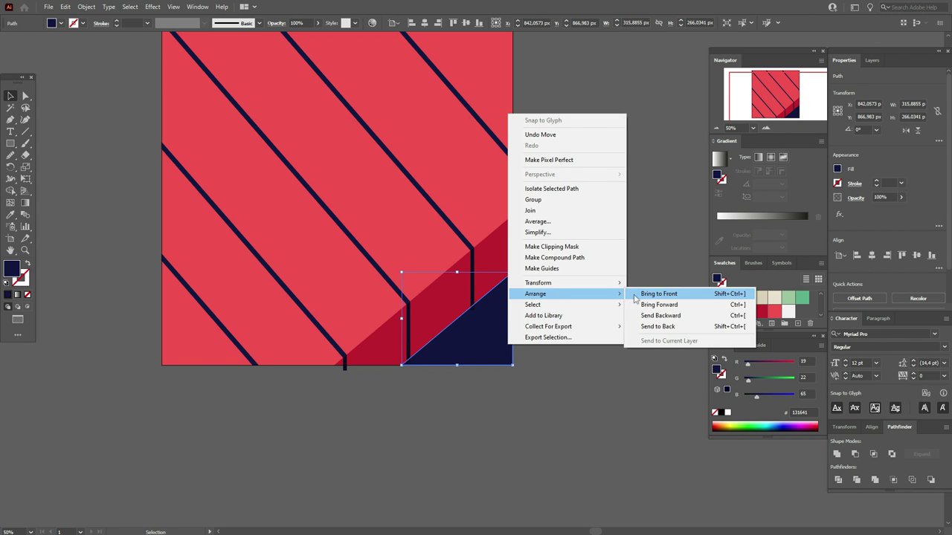
click(648, 292)
Step: Remove the part of the short near-black piece that sticks out below the square using the Shape Builder tool
shift+click(357, 360)
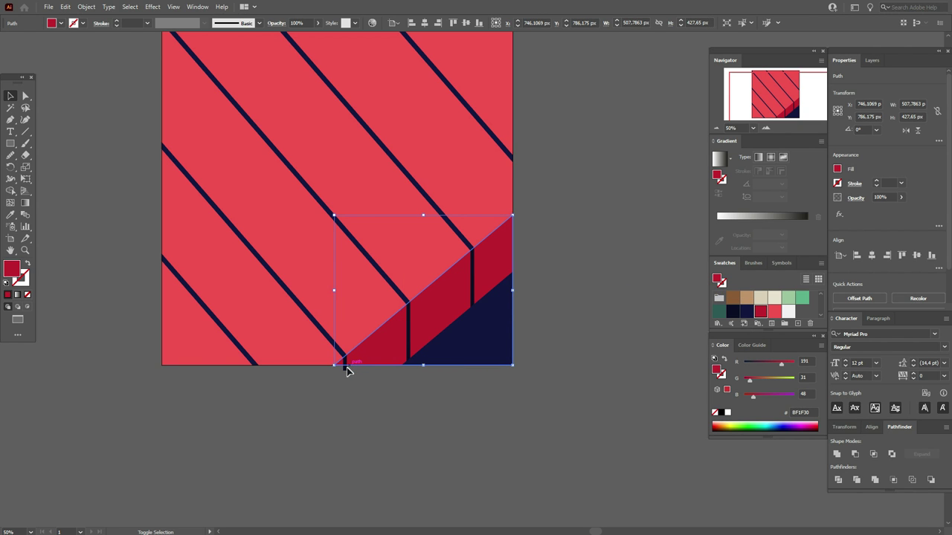
click(11, 191)
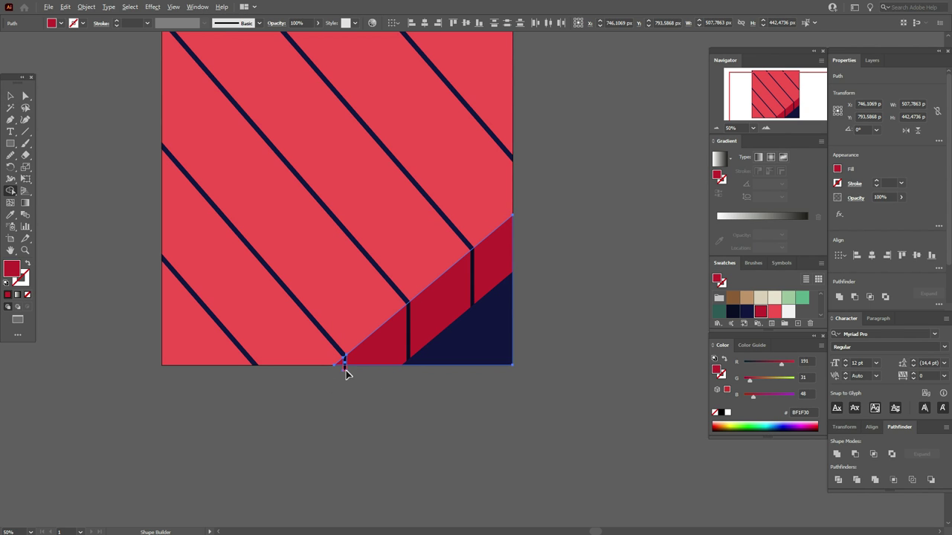
click(10, 96)
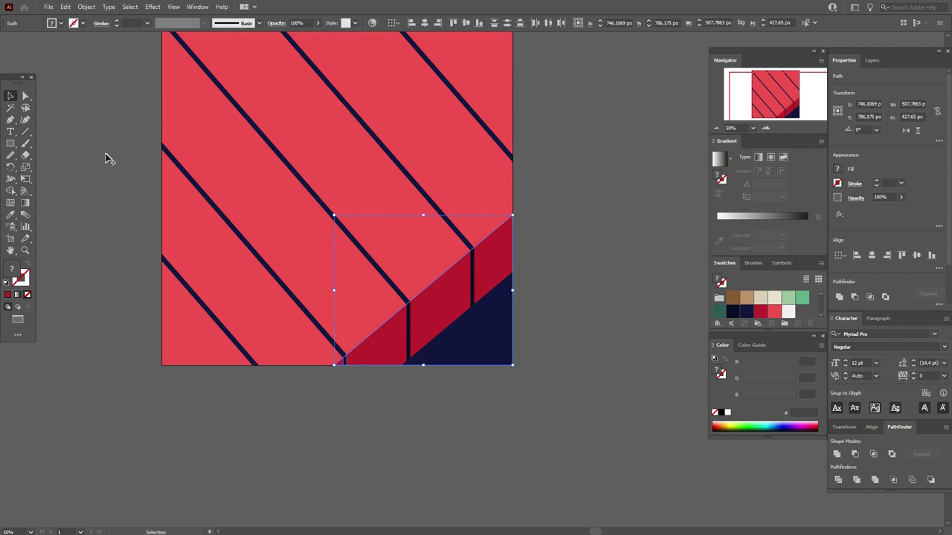
click(112, 186)
Step: Give the short stripe in the square's lower-left corner slightly uneven edges with the Smooth tool
click(11, 250)
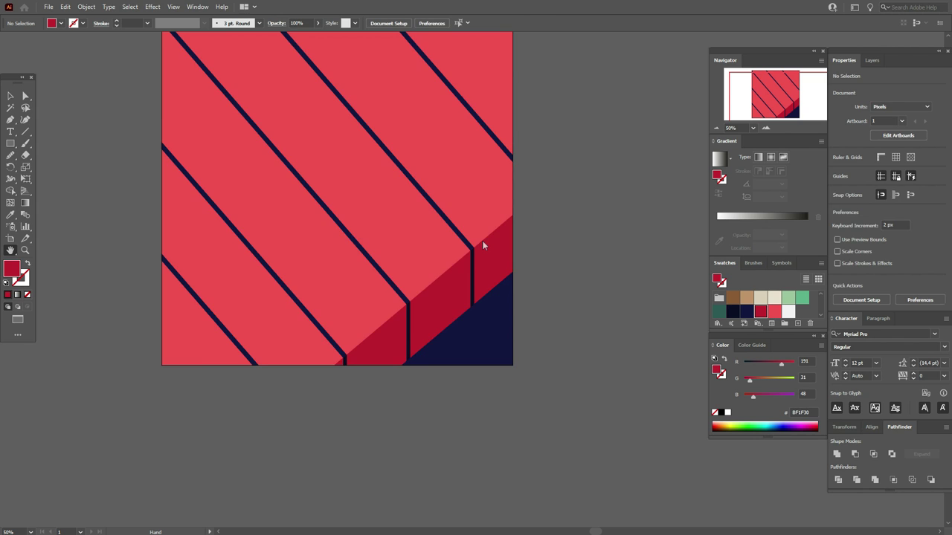
drag(481, 240, 456, 335)
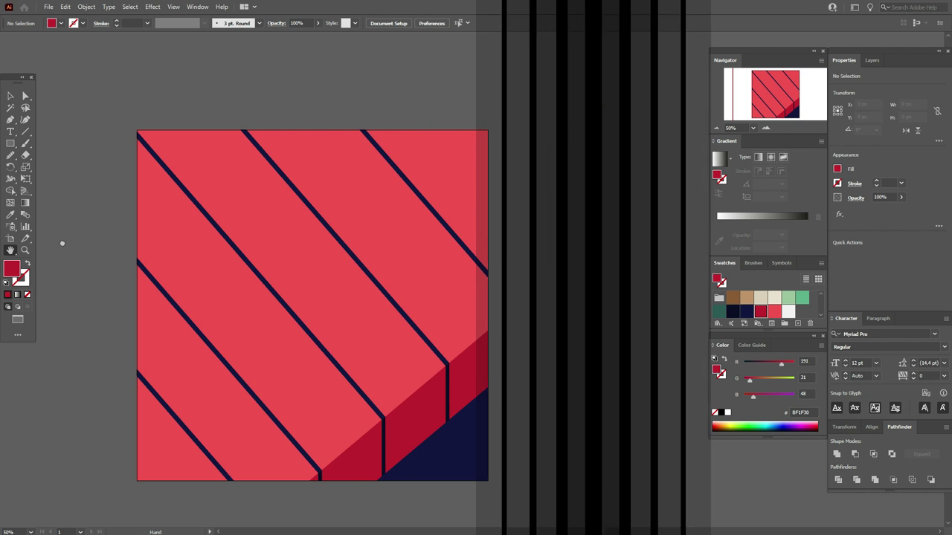
click(12, 96)
click(168, 406)
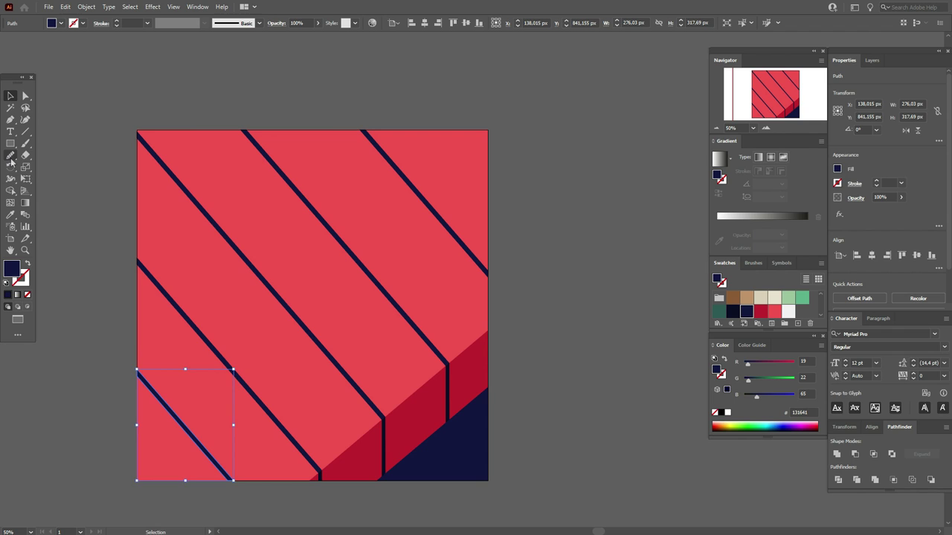
click(10, 157)
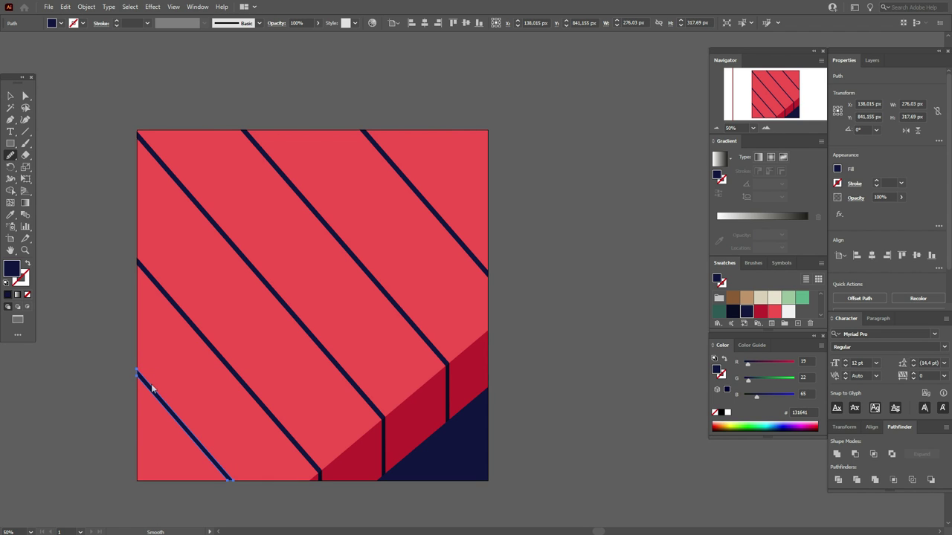
drag(177, 420, 186, 433)
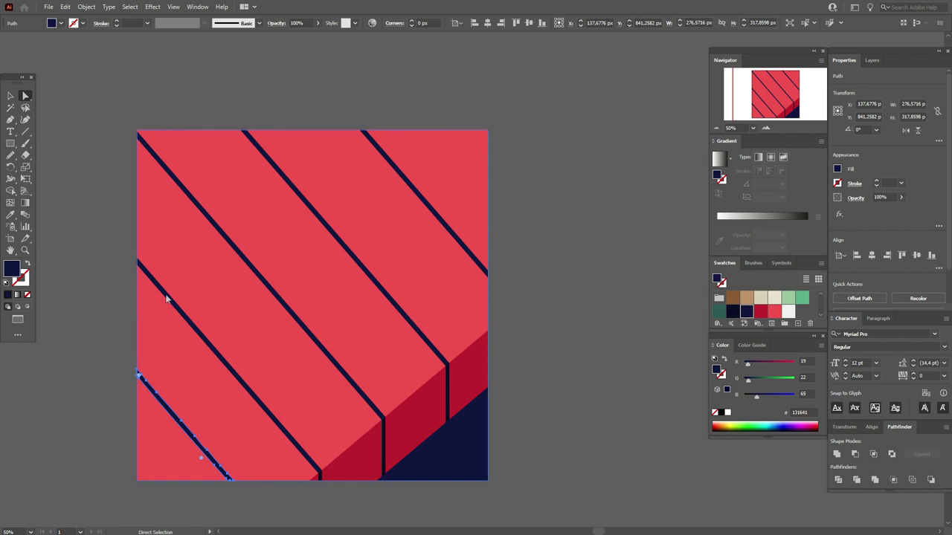
Step: Run the Smooth tool along the remaining navy stripes to give them the same slightly uneven edges
click(12, 97)
click(171, 297)
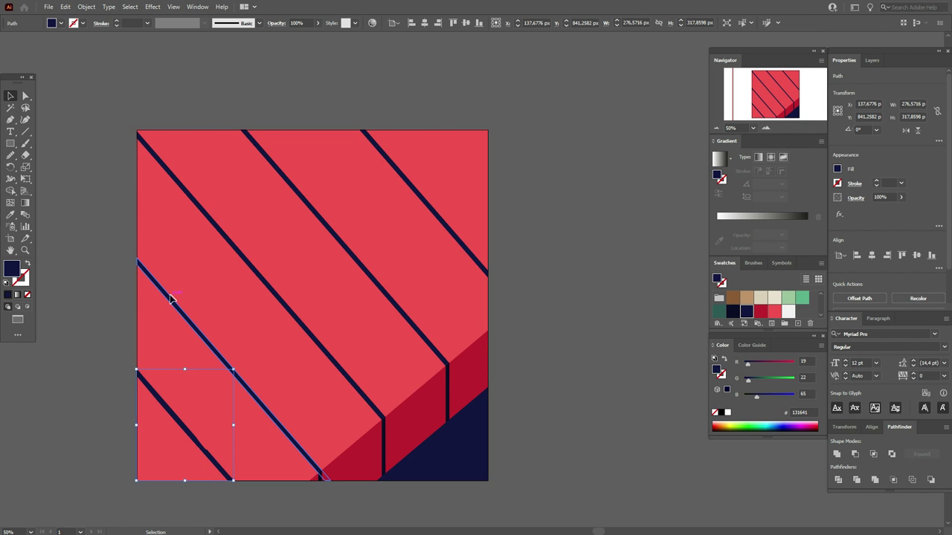
click(10, 156)
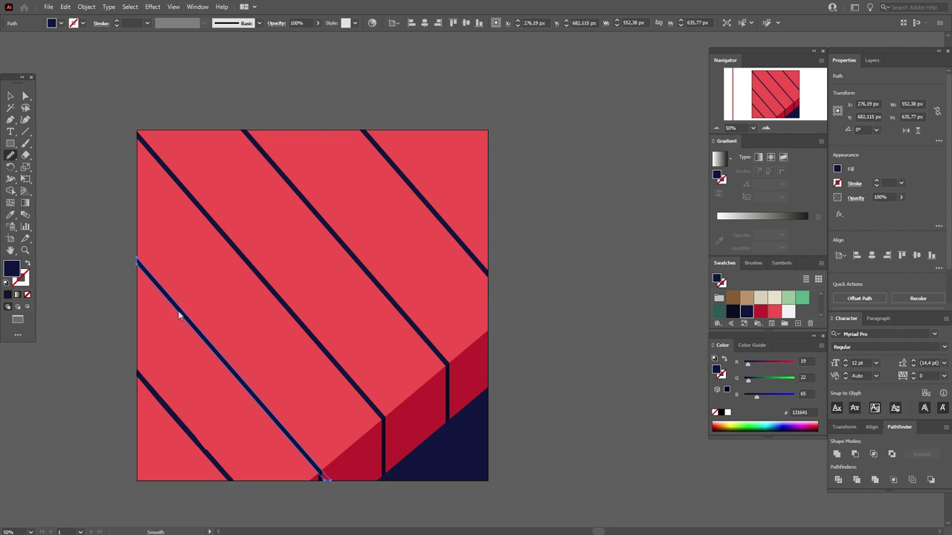
drag(186, 319, 218, 354)
ctrl+click(319, 223)
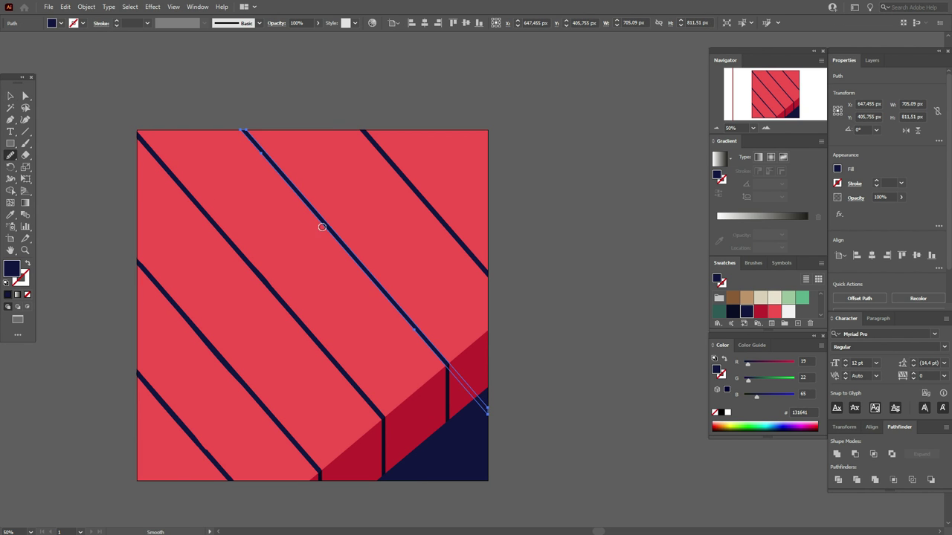
ctrl+click(410, 186)
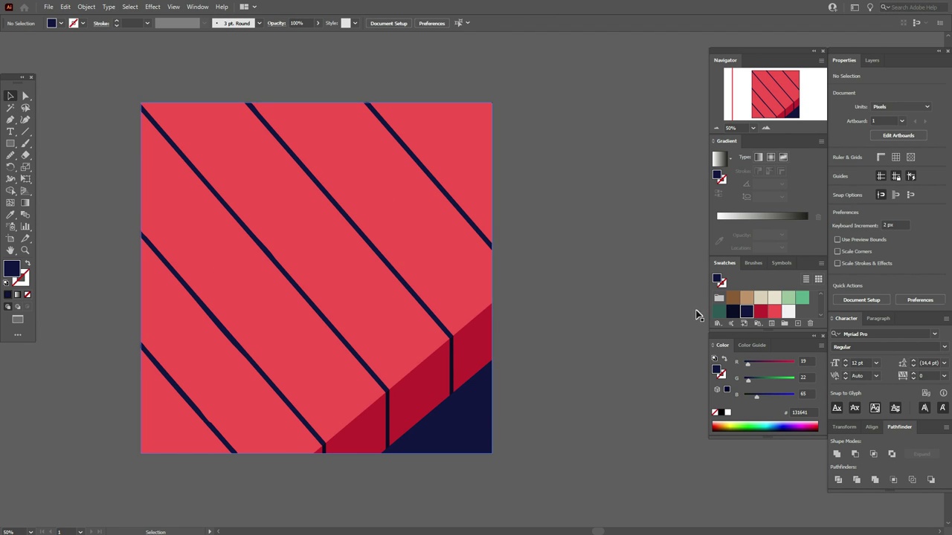
Step: Draw a light green (9CC49C) rectangle about 236 by 130 px near the middle of the square
click(788, 297)
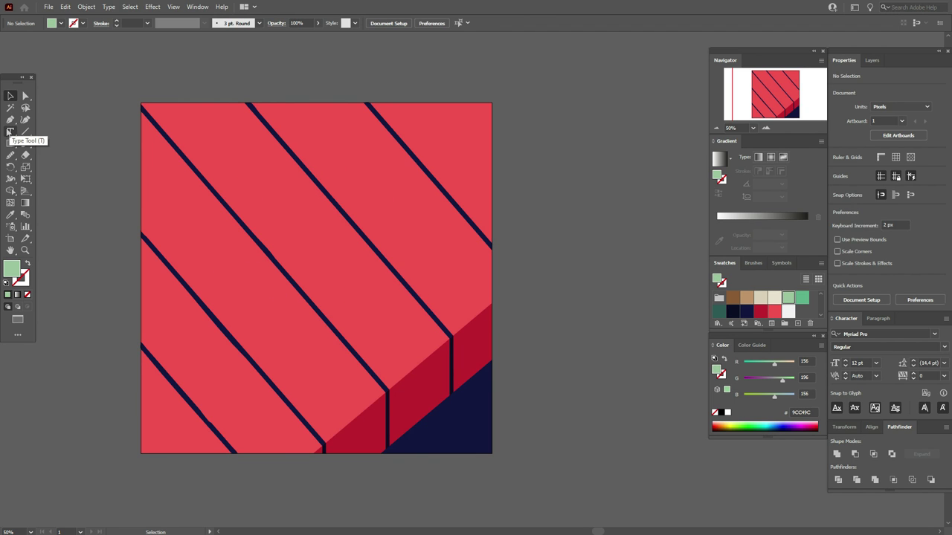
click(10, 144)
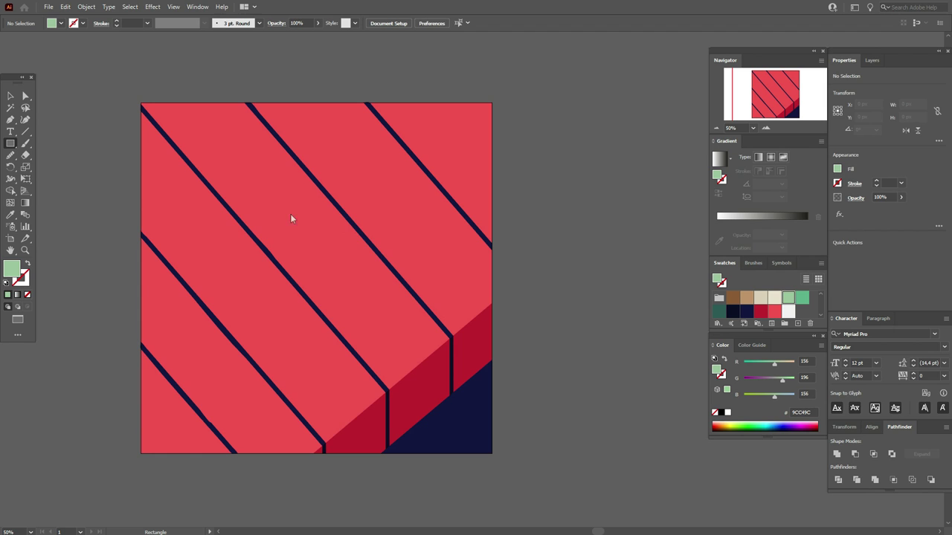
drag(285, 210, 367, 253)
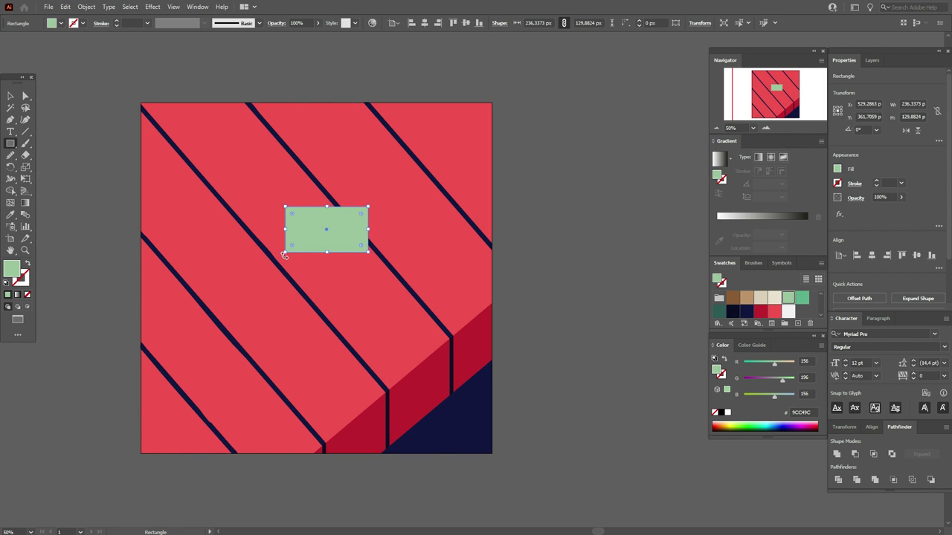
Step: Draw a second light green rectangle about 236 by 201 px, slightly overlapping the lower edge of the first one
click(26, 251)
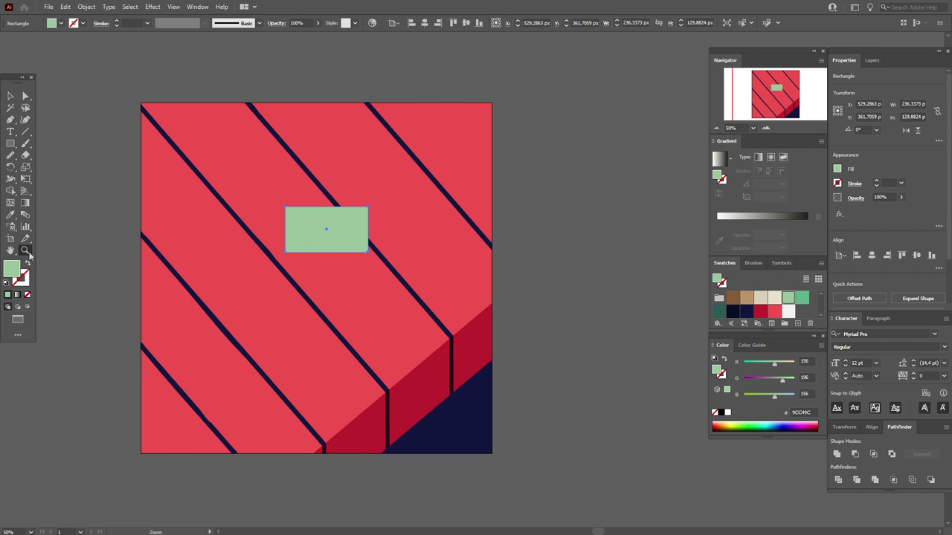
click(430, 287)
click(10, 144)
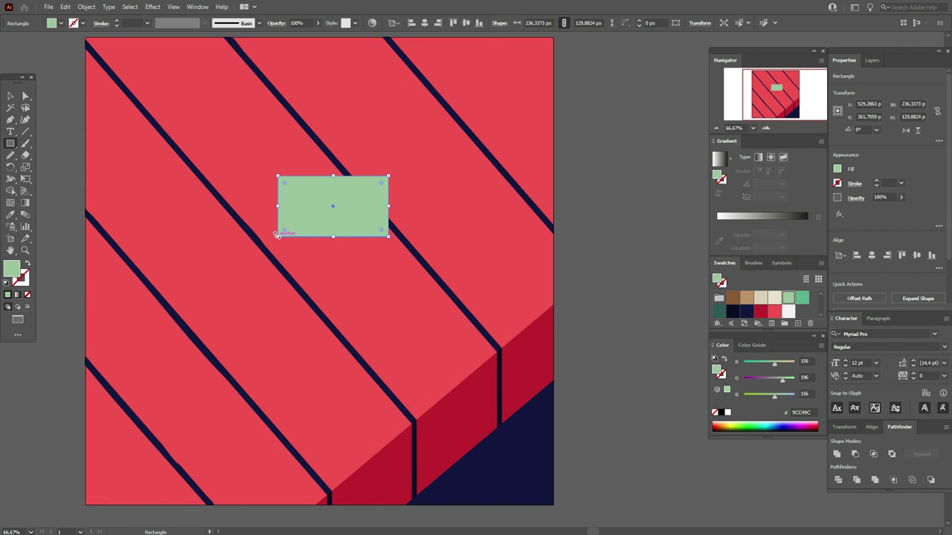
drag(276, 234, 387, 325)
Step: Widen the upper rectangle's top edge symmetrically to about 255 px with the Free Transform perspective distortion
click(10, 95)
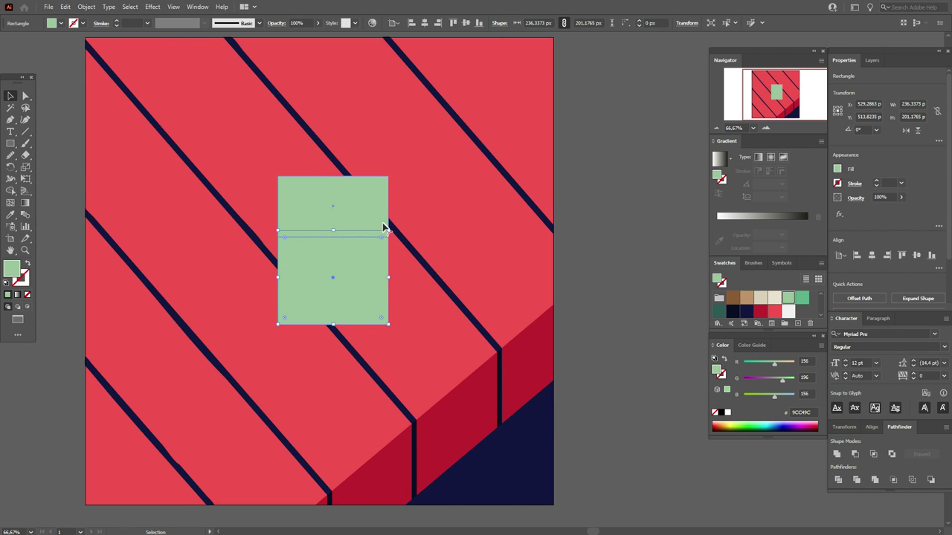
click(376, 216)
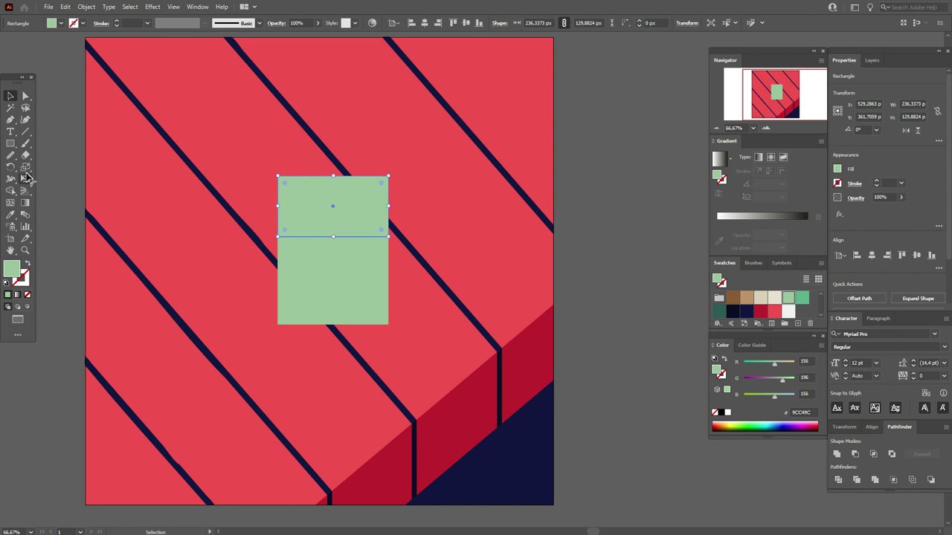
click(26, 179)
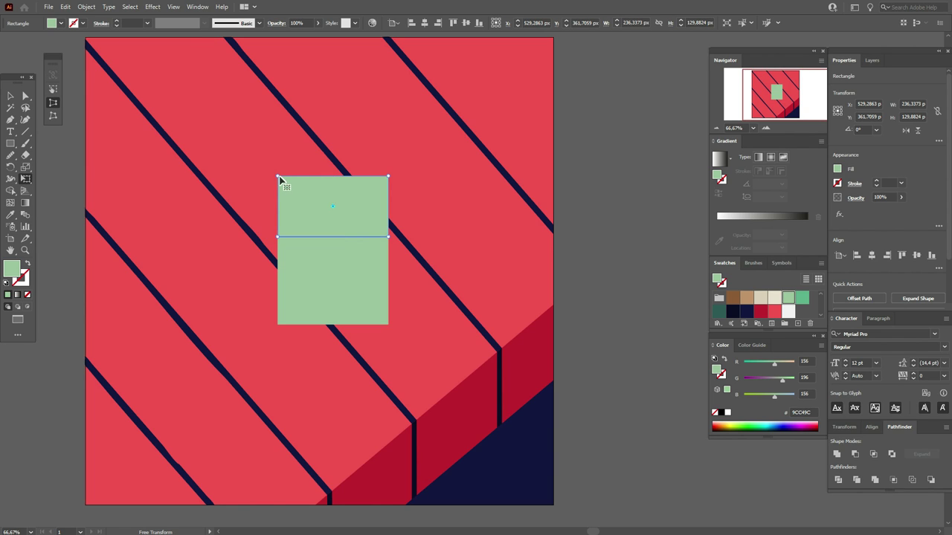
drag(277, 179, 273, 176)
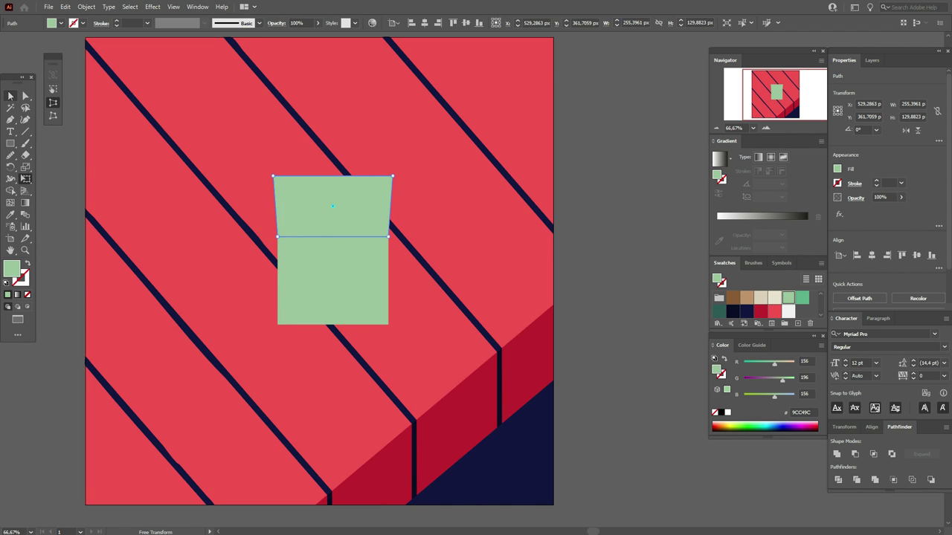
key(v)
Step: Widen the lower rectangle's bottom edge symmetrically to about 274 px with the perspective distortion
click(333, 291)
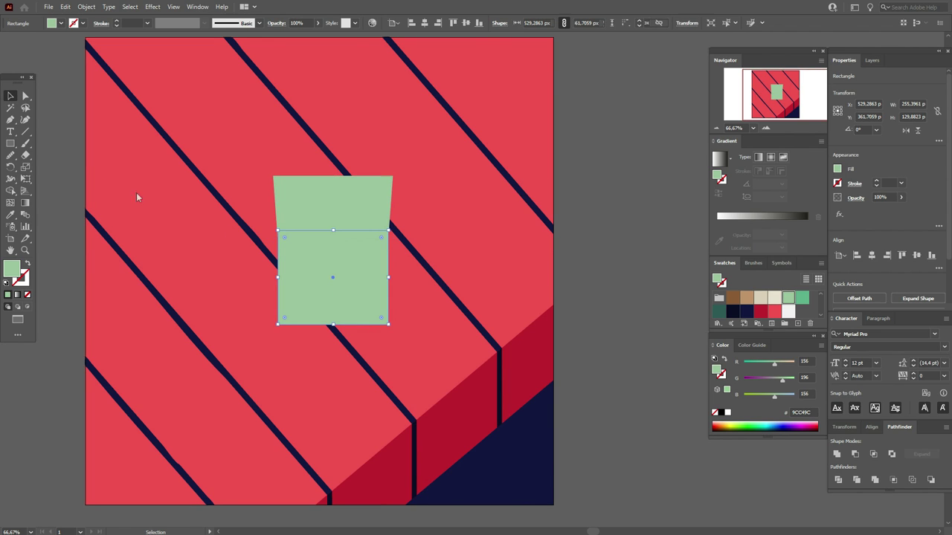
click(27, 181)
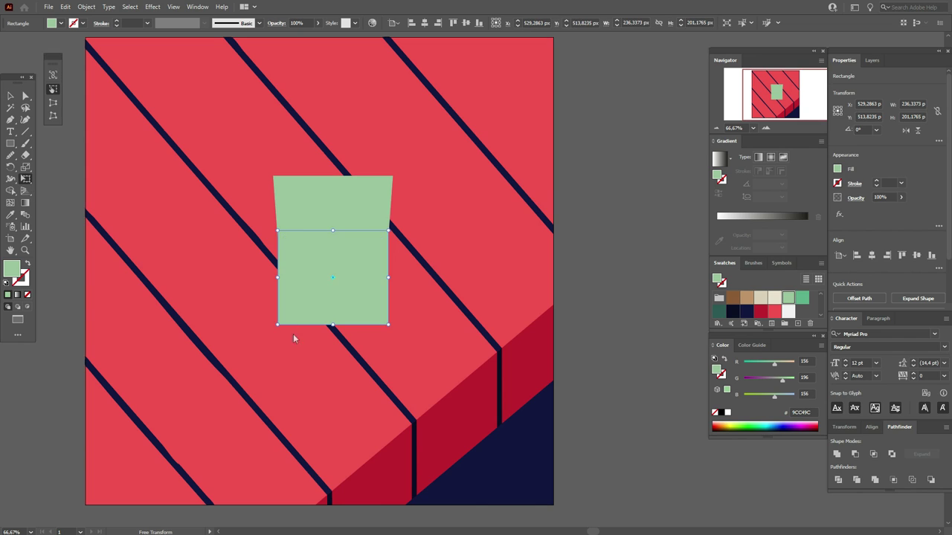
click(53, 103)
drag(277, 325, 268, 325)
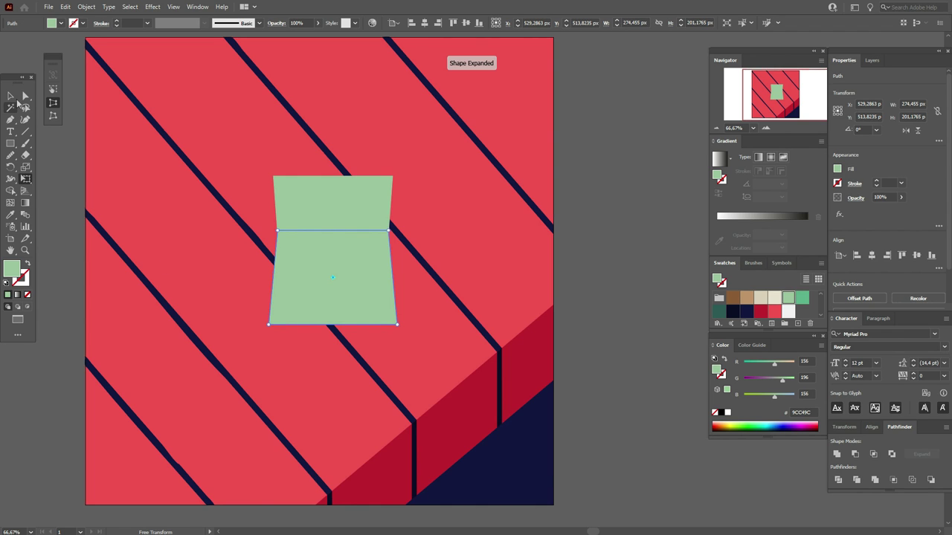
Step: Unite the two overlapping green shapes into a single shape with Pathfinder
click(11, 95)
shift+click(308, 196)
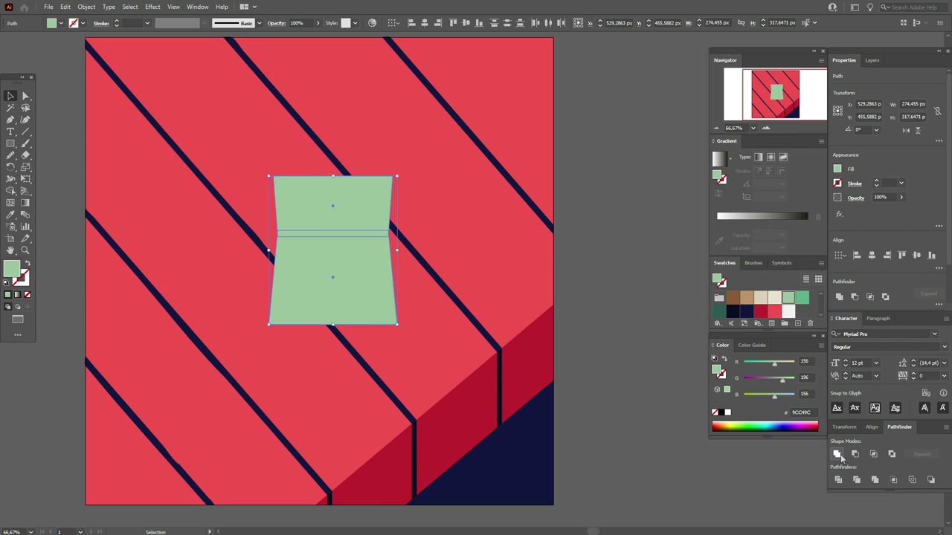
click(836, 454)
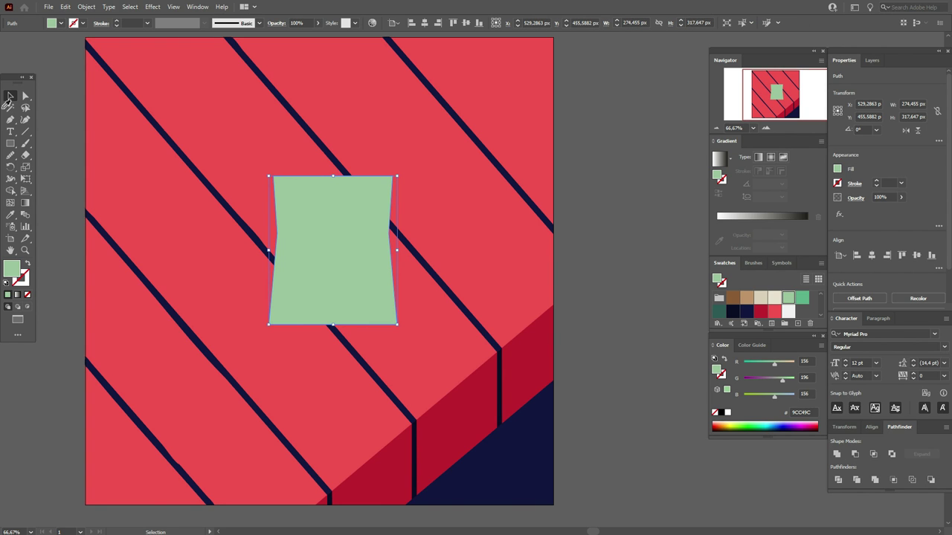
Step: Round both bottom corners of the united green shape to a radius of about 125 px, forming a bowl
click(25, 96)
click(320, 344)
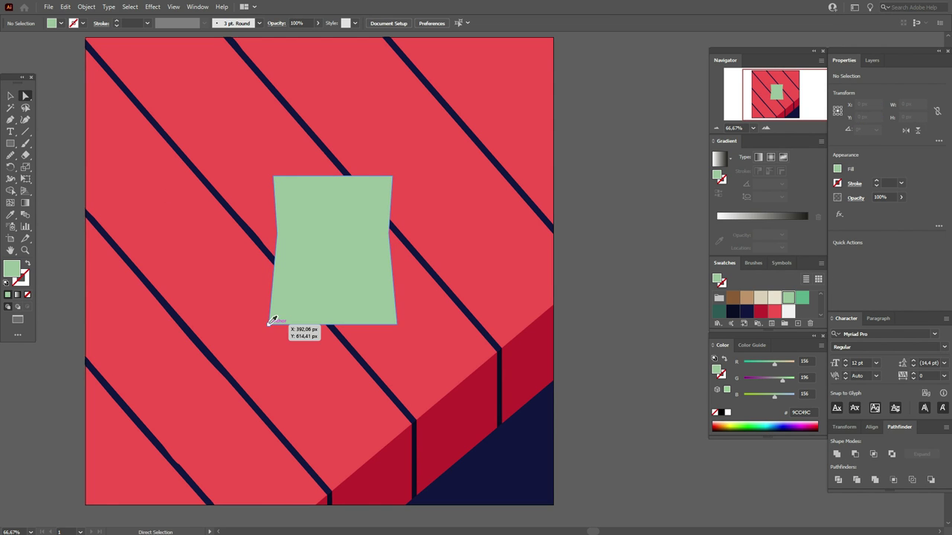
click(397, 325)
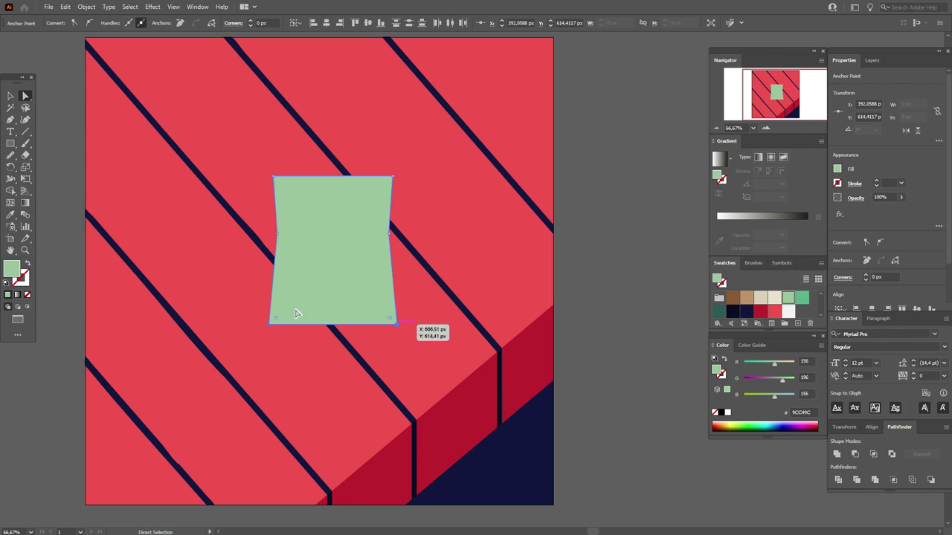
drag(275, 319, 355, 253)
Step: Round the two anchor points at the bowl's narrow waist so its sides curve smoothly
click(276, 236)
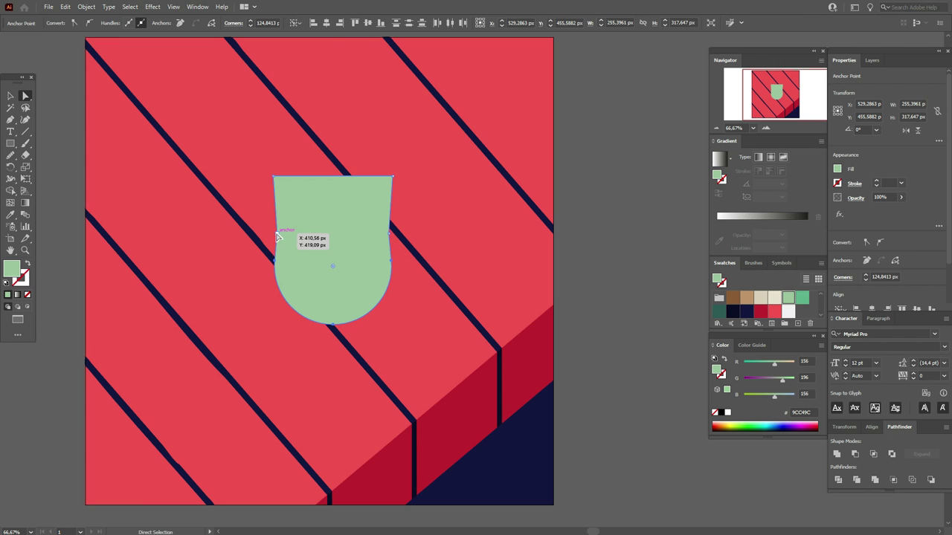
shift+click(387, 237)
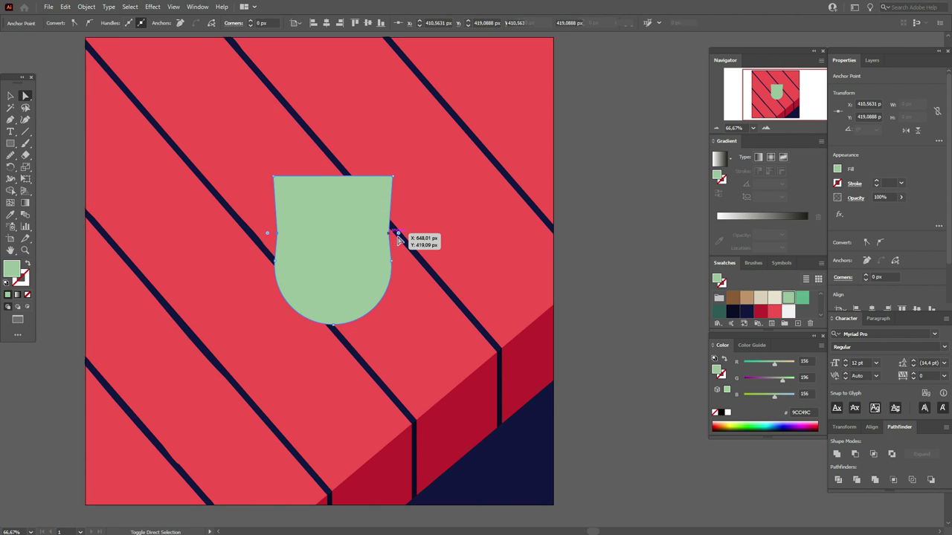
drag(454, 239, 477, 240)
click(611, 304)
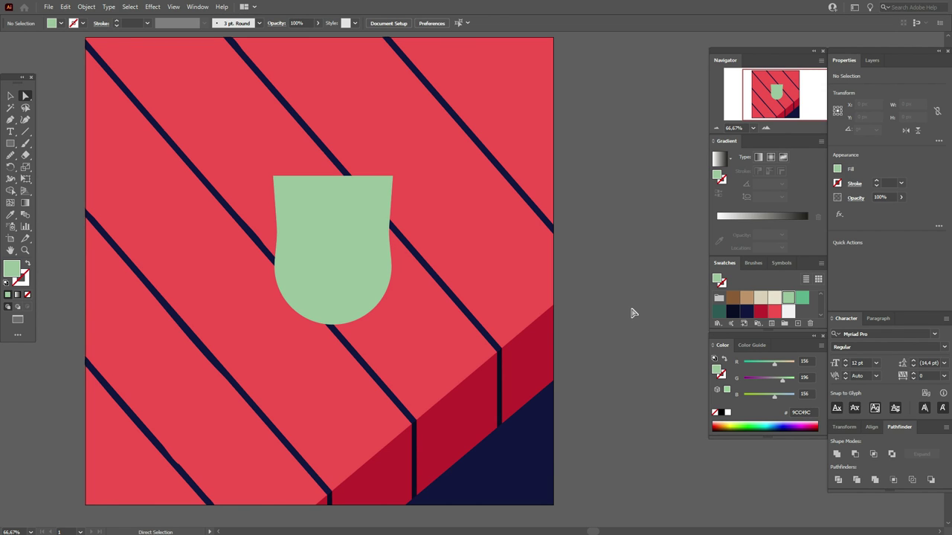
Step: Draw a light green stem rectangle about 47 by 99 px at the bottom of the bowl
click(11, 143)
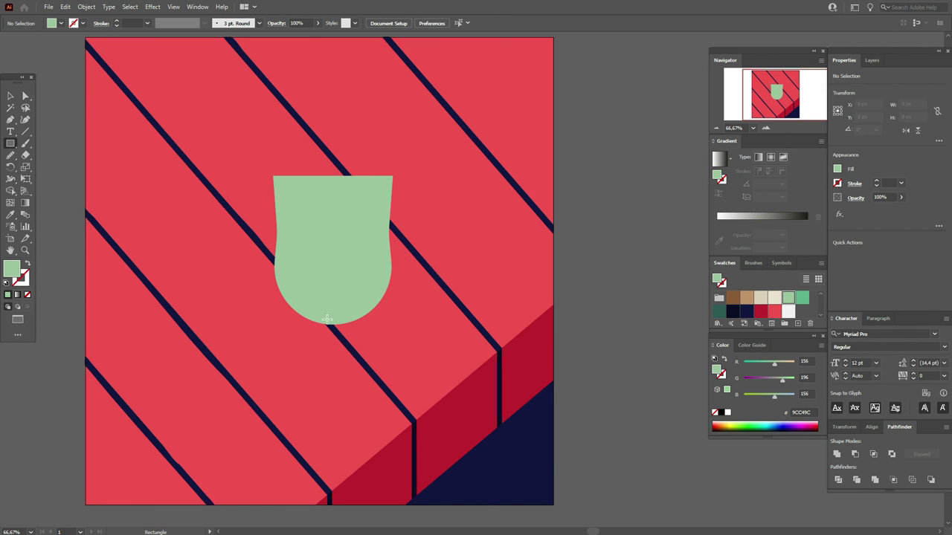
drag(320, 318, 340, 364)
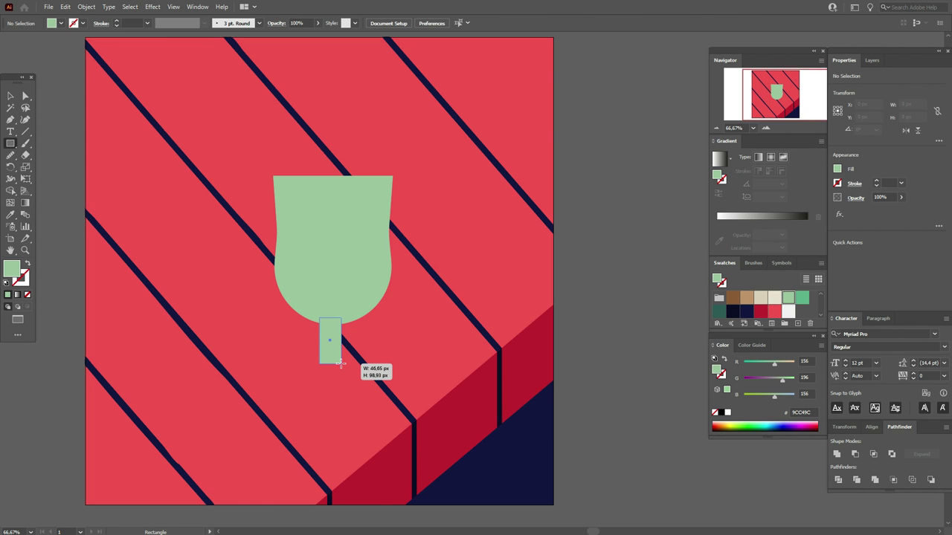
drag(340, 364, 340, 363)
Step: Slightly round the two bottom corners of the stem rectangle
key(a)
key(ctrl+shift+a)
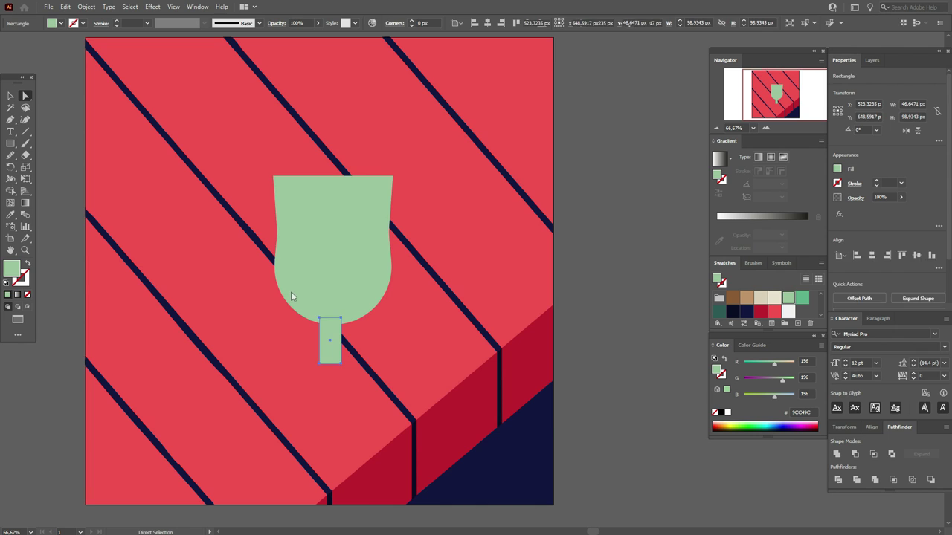
click(320, 363)
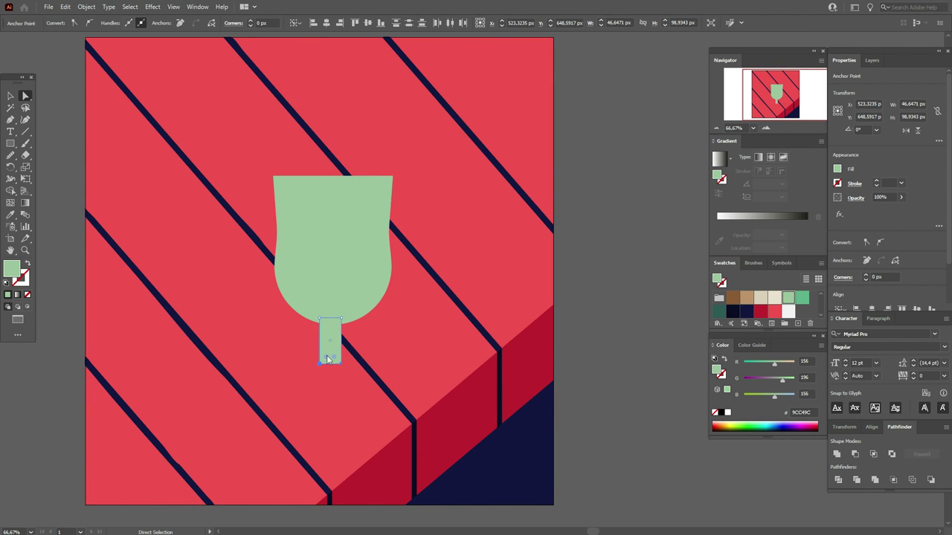
drag(327, 354, 328, 361)
click(10, 95)
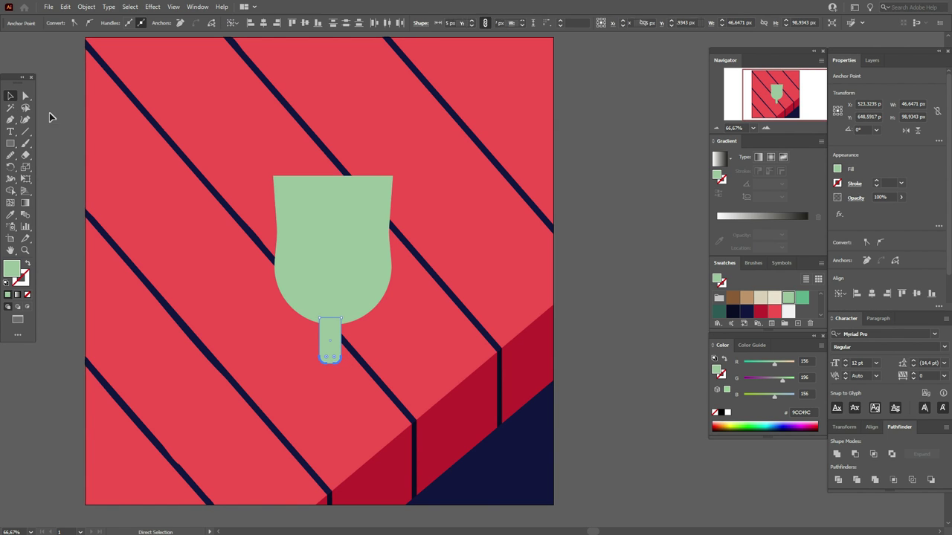
click(57, 117)
Step: Taper the stem with the perspective distortion, widening its top edge to about 62 px and narrowing its bottom edge
click(329, 336)
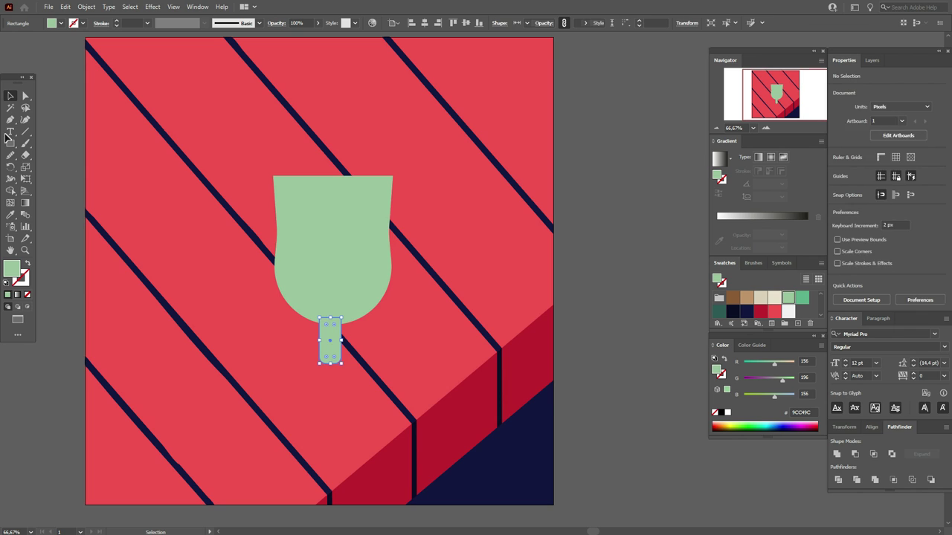
key(e)
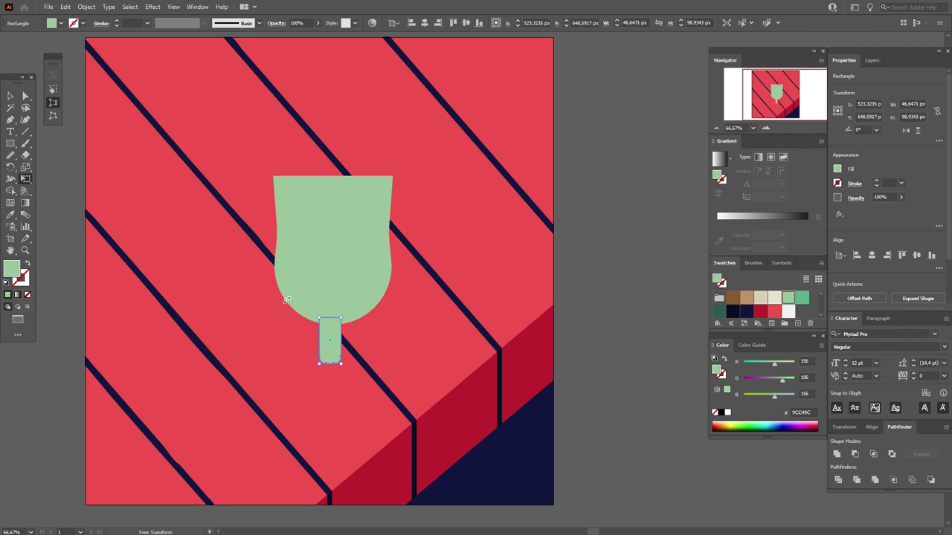
drag(319, 318, 313, 320)
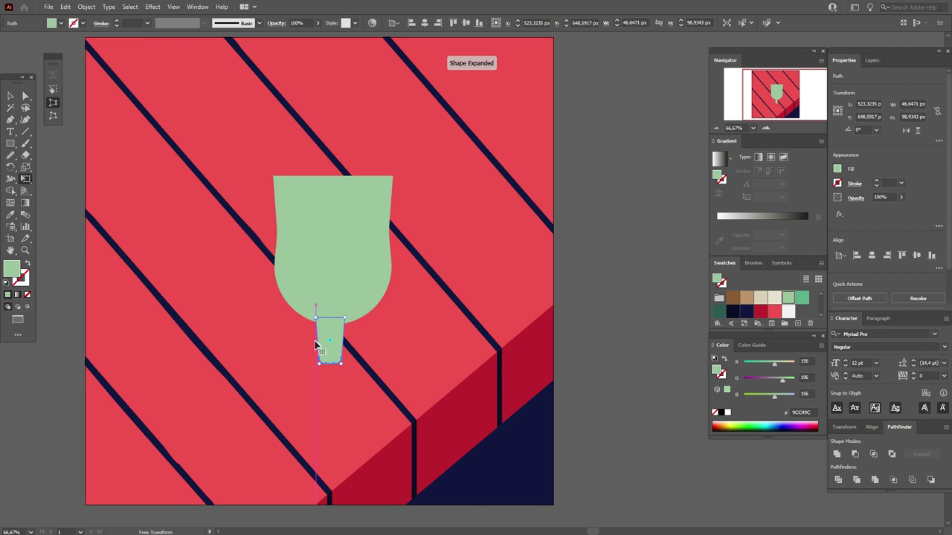
drag(318, 364, 325, 365)
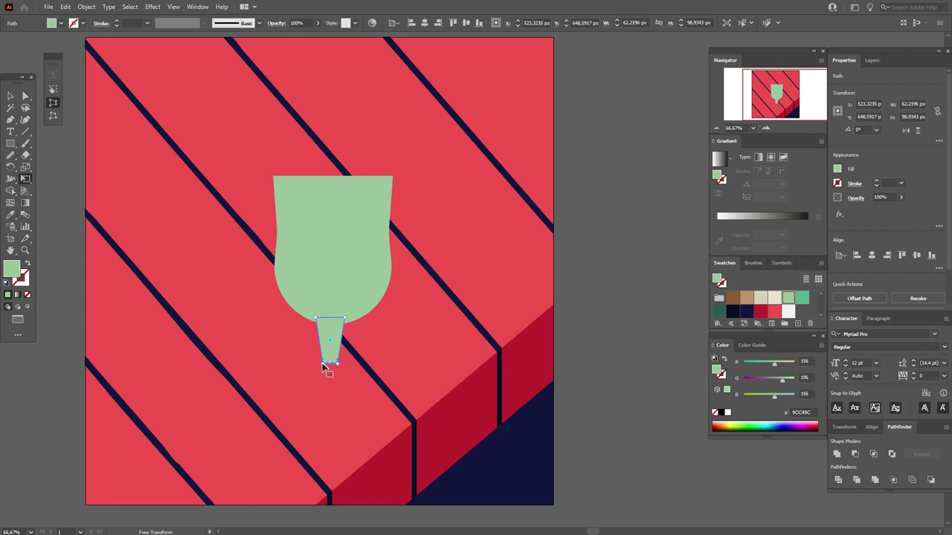
key(v)
click(68, 174)
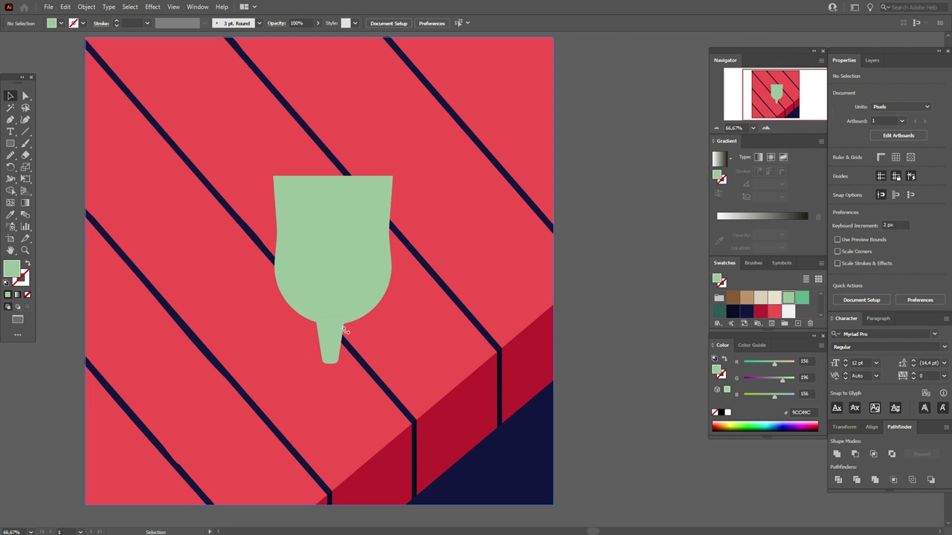
Step: Apply a horizontal Squeeze warp with a 38% bend to the stem
click(335, 336)
click(153, 7)
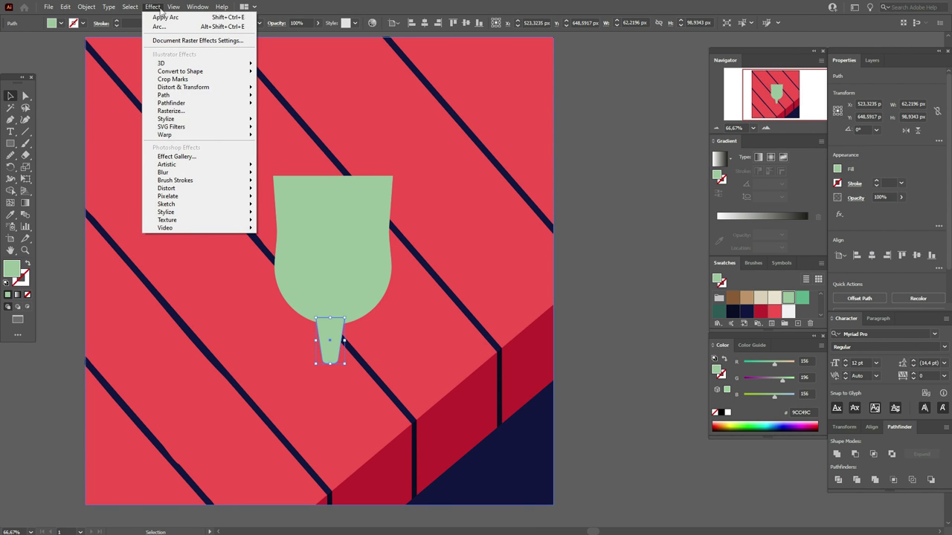
mouse_move(212, 136)
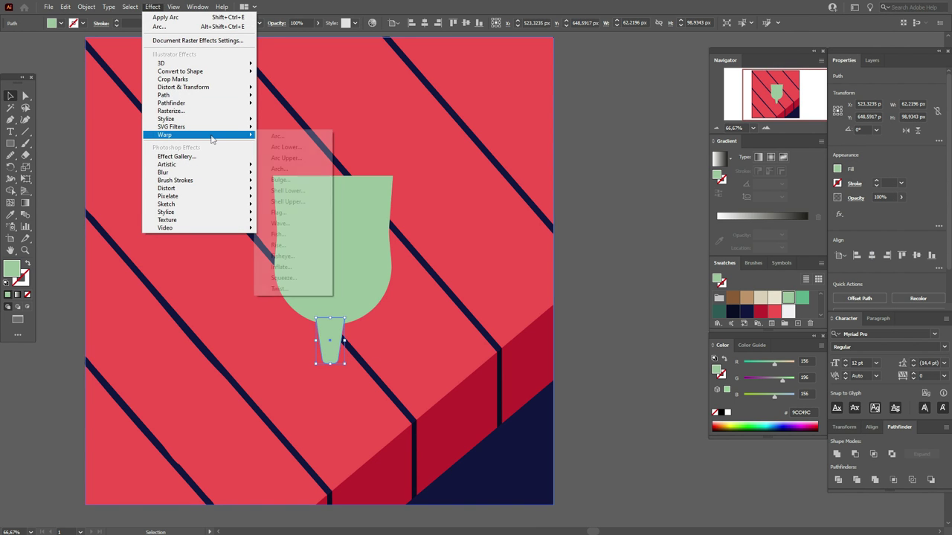
click(308, 277)
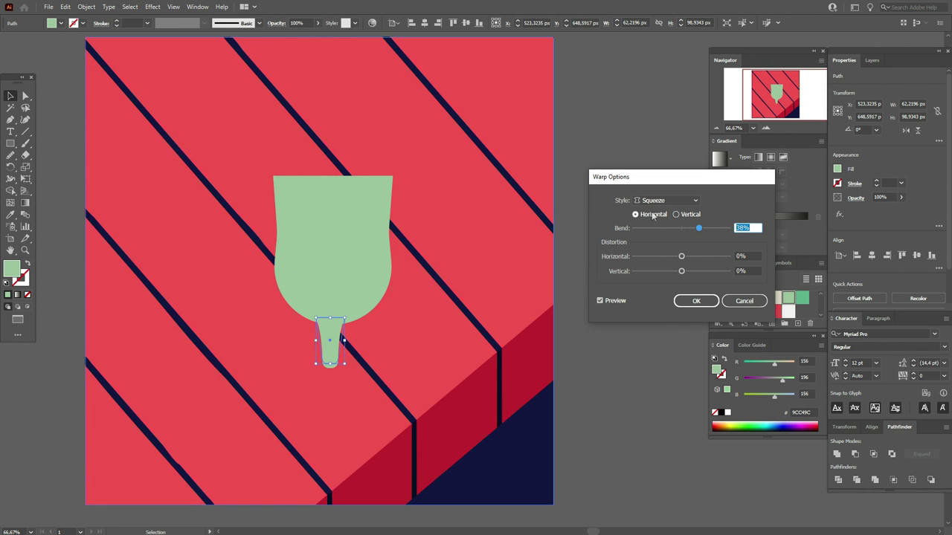
click(696, 301)
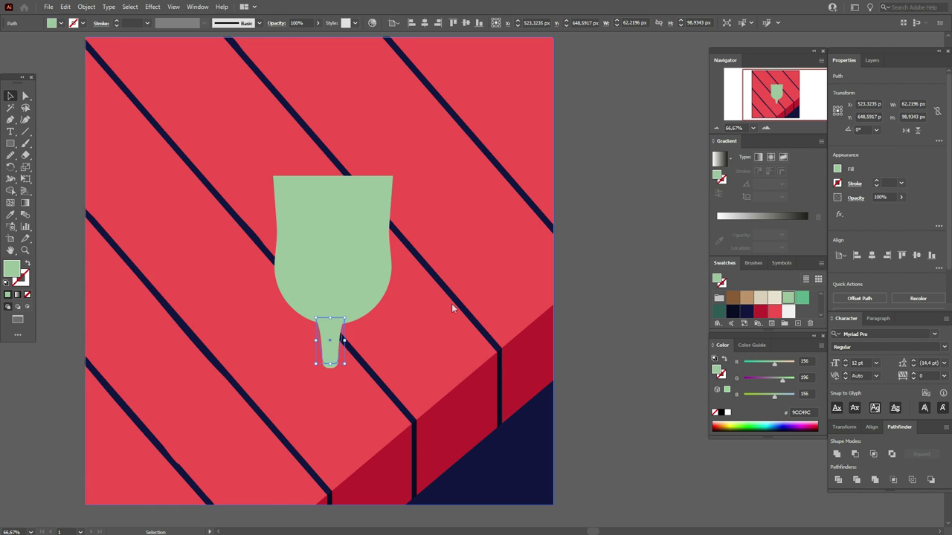
Step: Expand the stem's appearance and shorten it to about 92 px tall, centered under the bowl
click(86, 7)
click(138, 134)
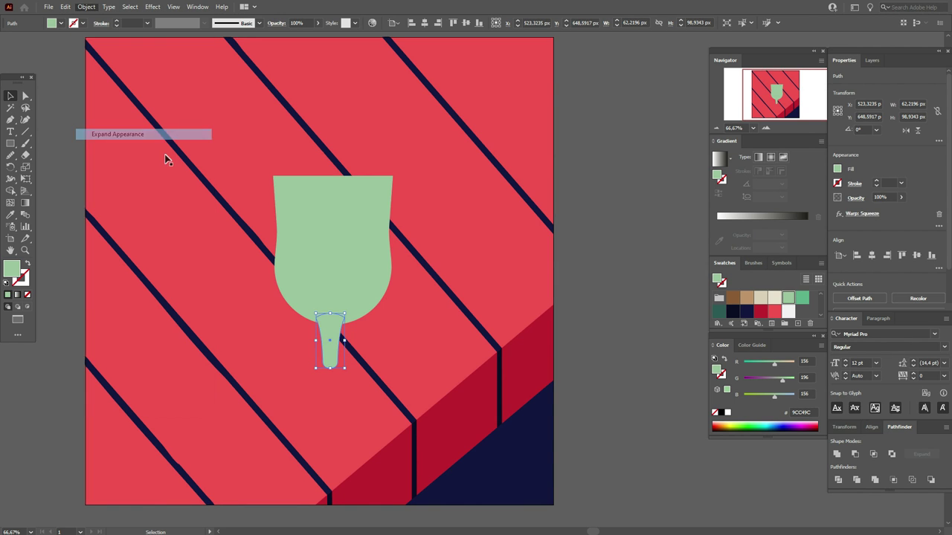
drag(336, 373, 334, 340)
click(604, 349)
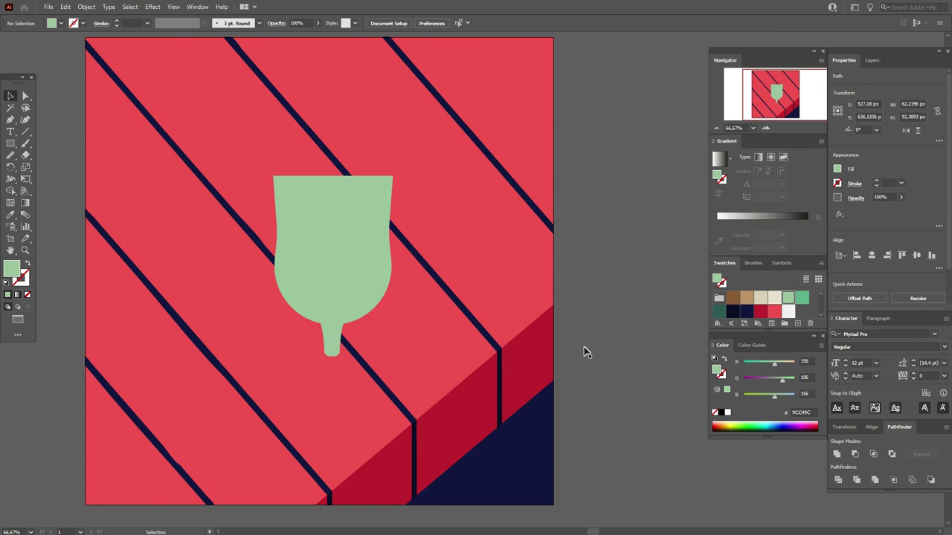
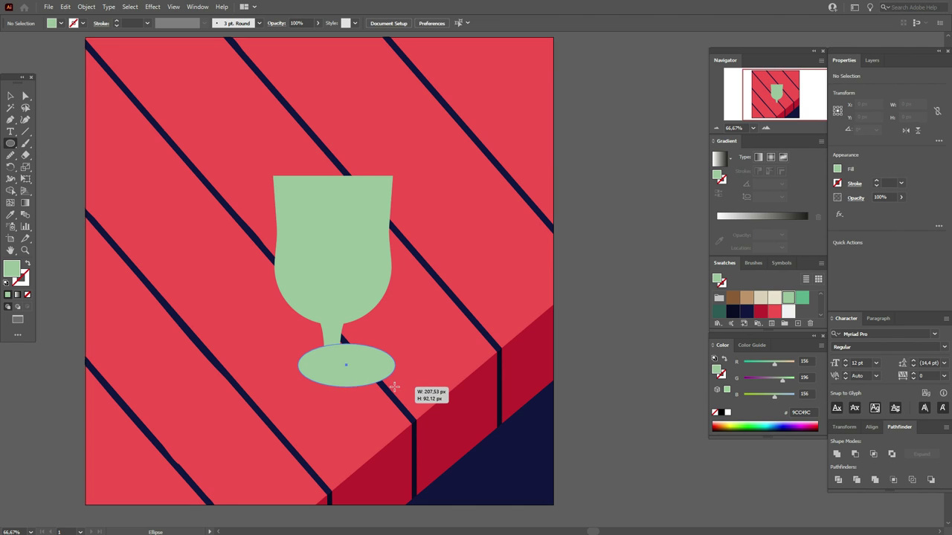
Step: Center the base ellipse under the stem, behind the bowl and stem shapes, and fill it with the medium green swatch
key(v)
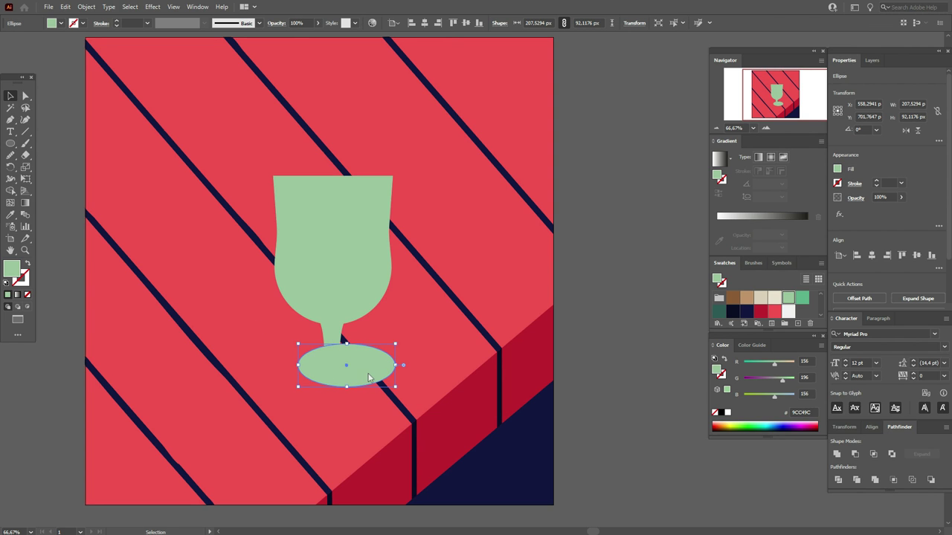
click(335, 336)
shift+click(357, 307)
right_click(357, 306)
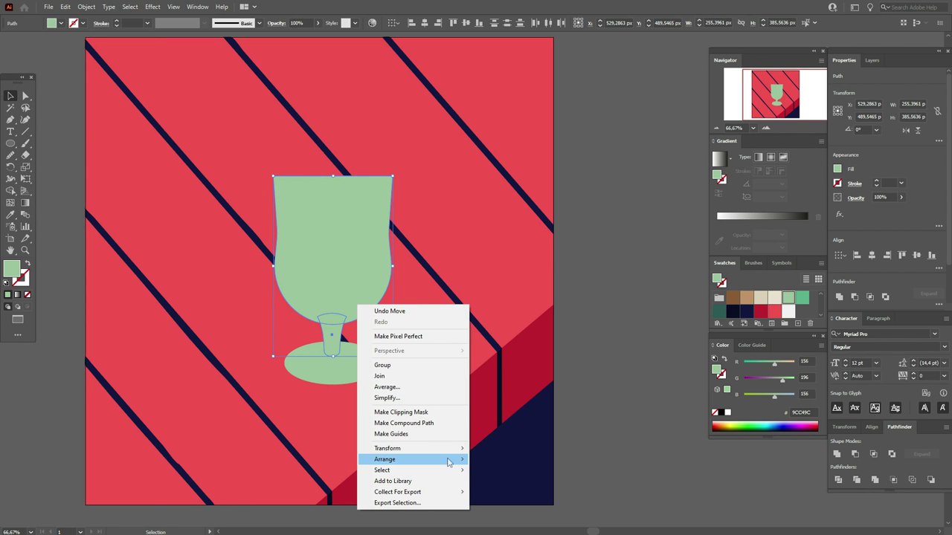
mouse_move(454, 461)
click(506, 460)
key(ctrl+shift+a)
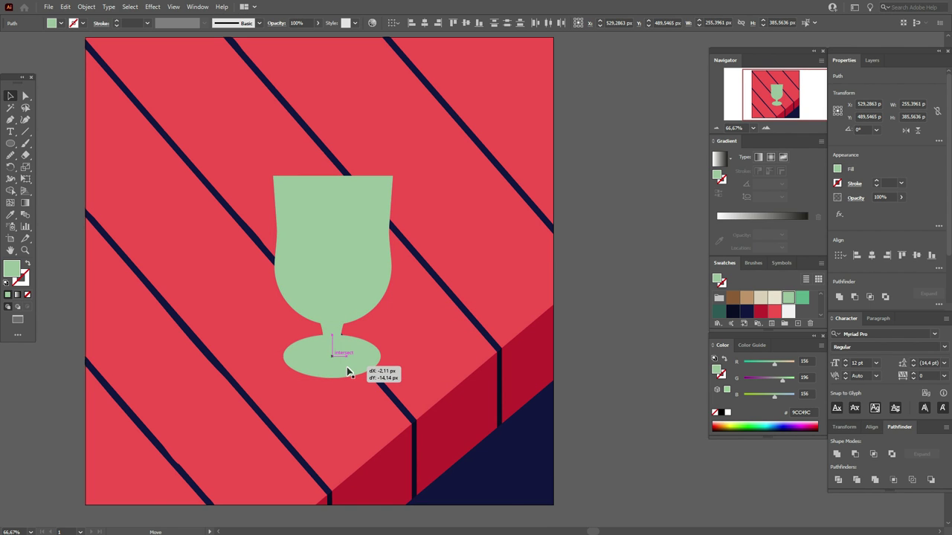
click(355, 367)
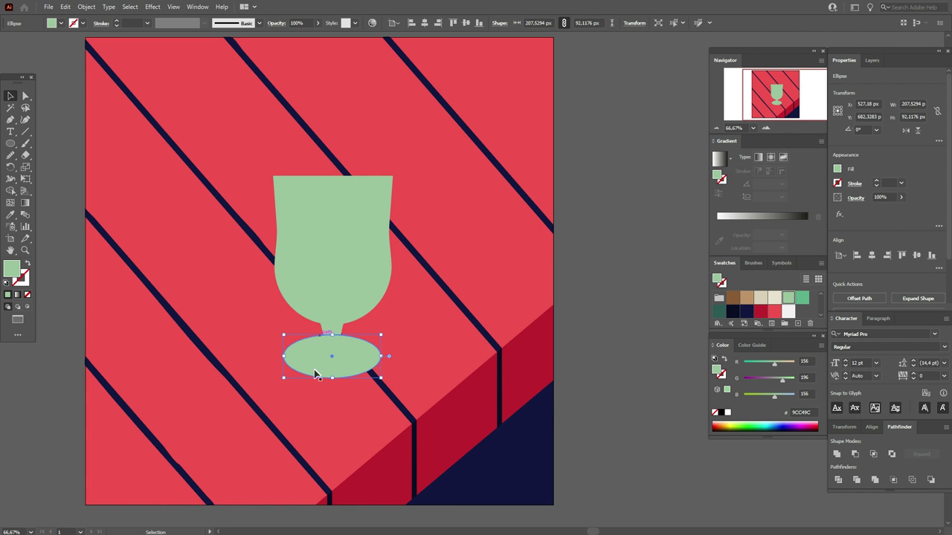
click(801, 301)
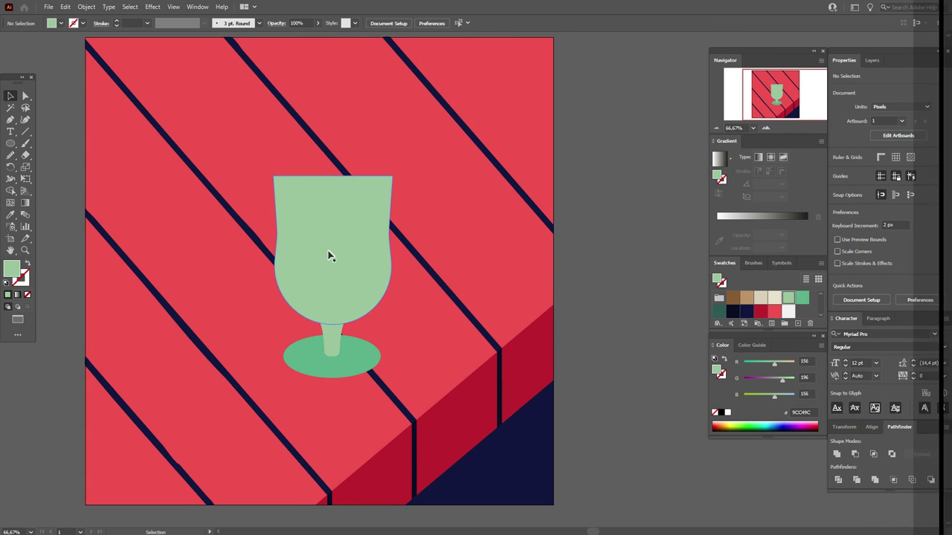
Step: Enlarge the bowl, stem and base together to about 367 × 620 px and place the glass near the artboard's upper middle
click(329, 255)
shift+click(334, 339)
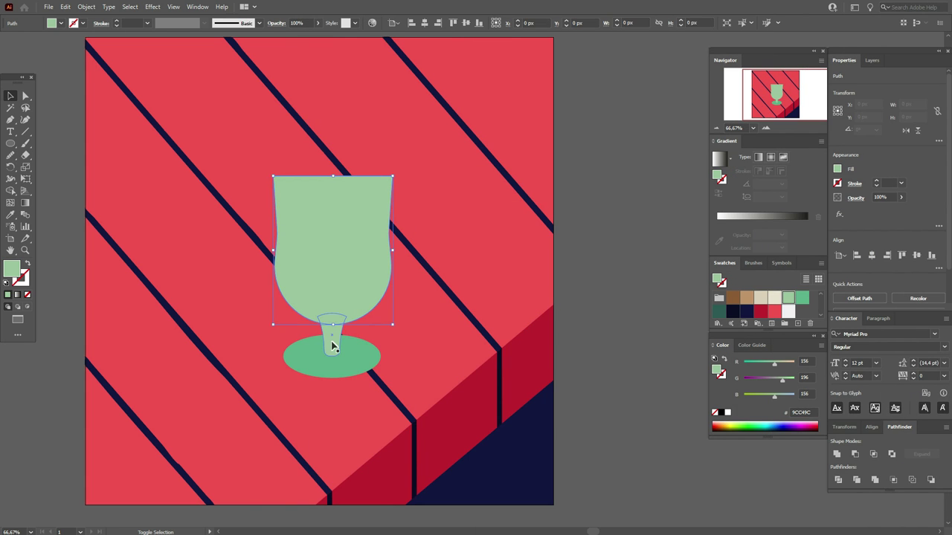
shift+click(363, 368)
drag(332, 381, 333, 411)
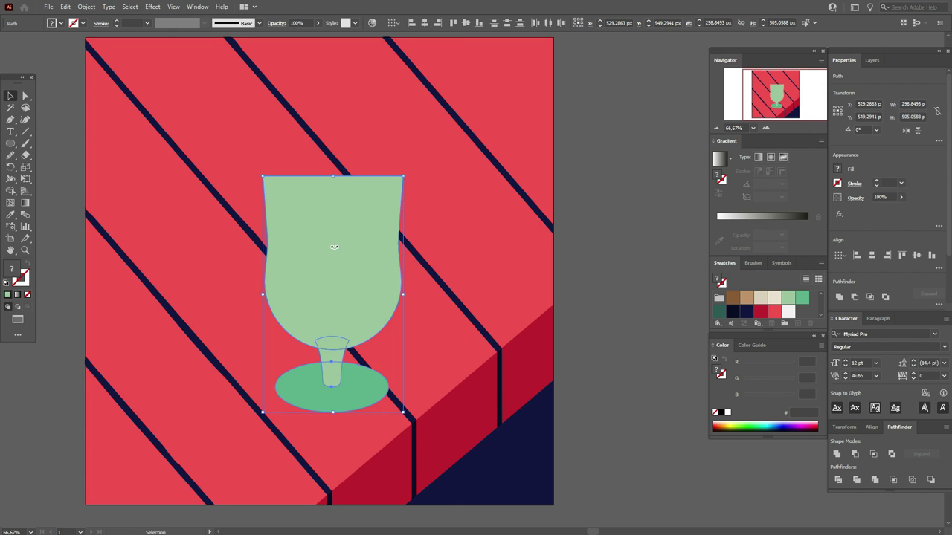
drag(335, 176, 345, 121)
drag(352, 208, 333, 188)
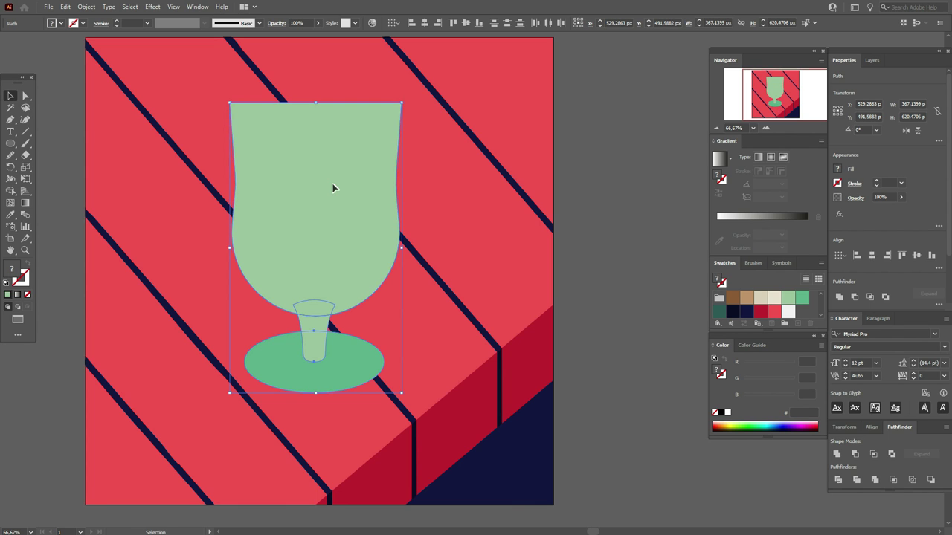
click(626, 273)
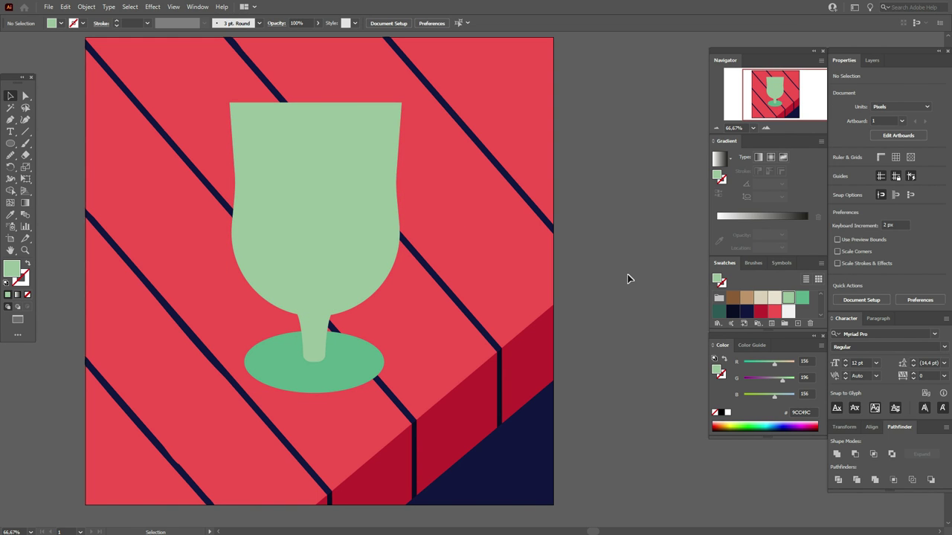
Step: Unite the bowl and the stem into one shape
click(350, 270)
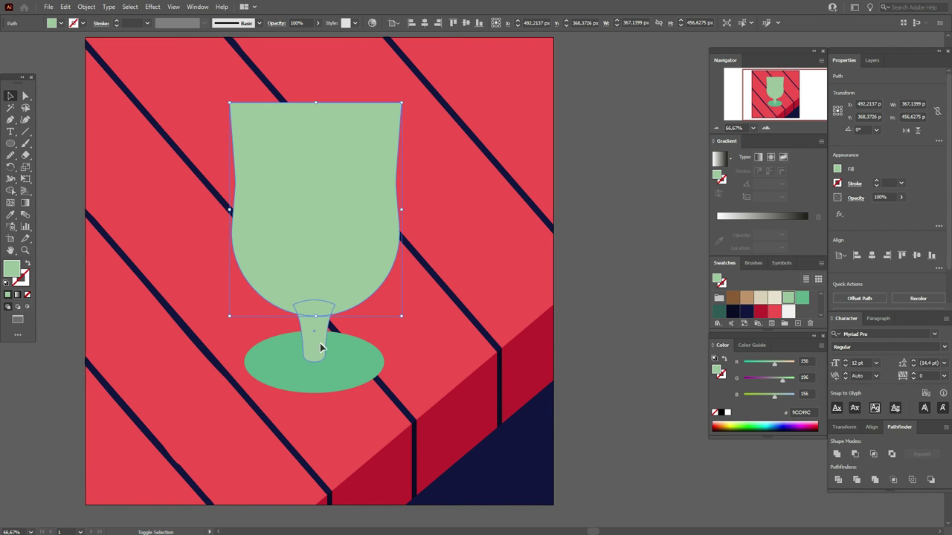
click(836, 453)
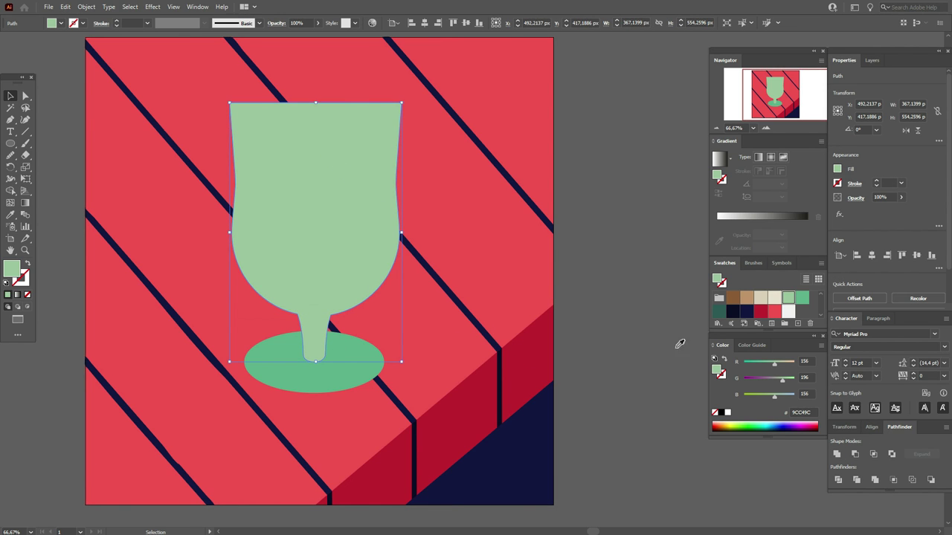
key(ctrl+shift+a)
Step: Round the two corners where the bowl meets the stem into a smooth curve
click(25, 95)
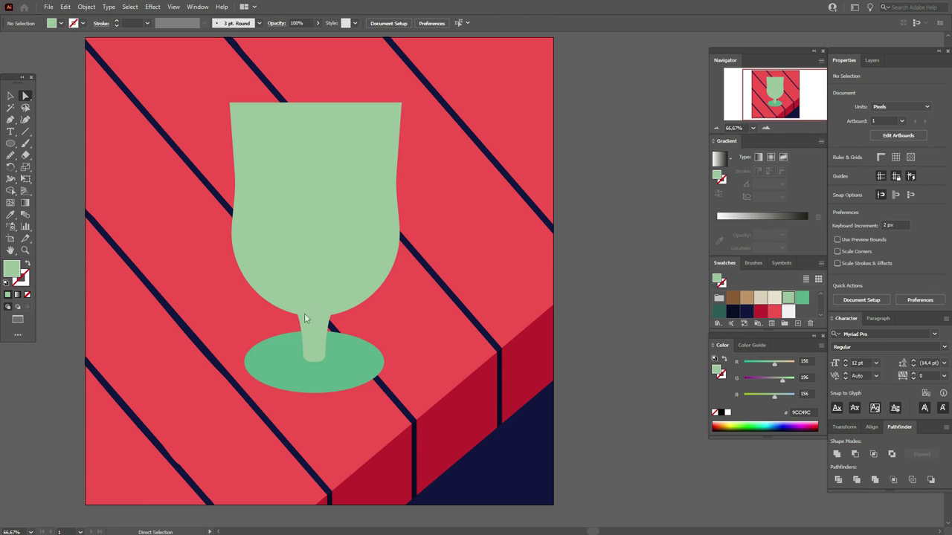
click(297, 316)
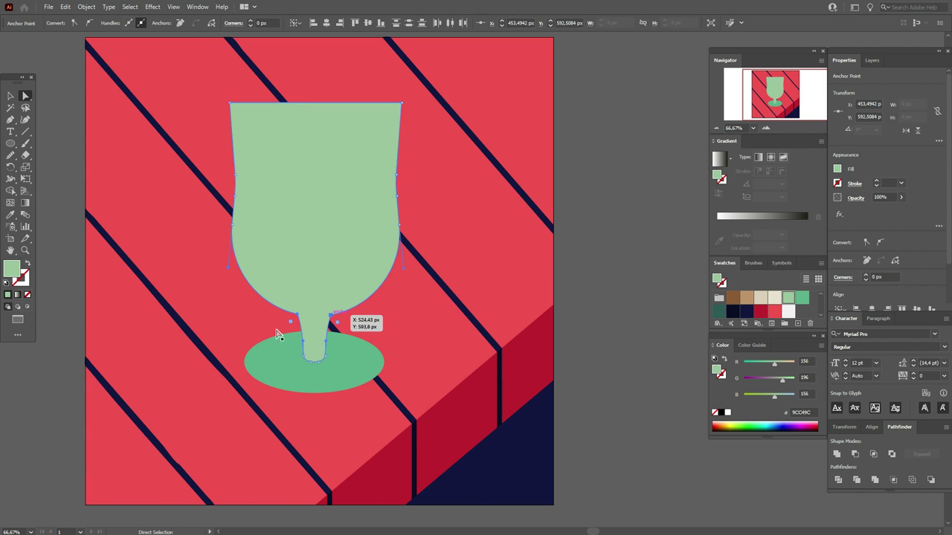
drag(288, 325, 276, 336)
click(600, 322)
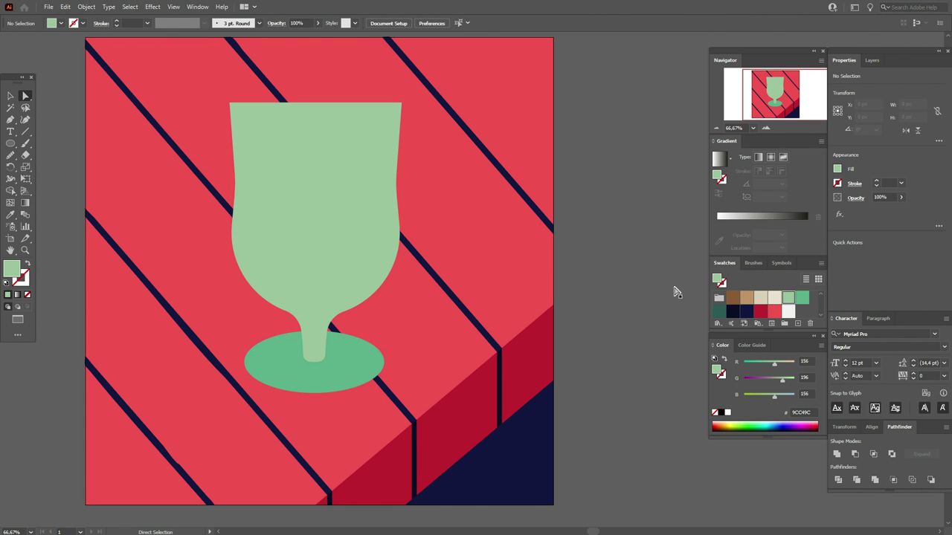
Step: Align the glass body and the base ellipse on their horizontal centers
click(10, 96)
click(295, 206)
shift+click(352, 362)
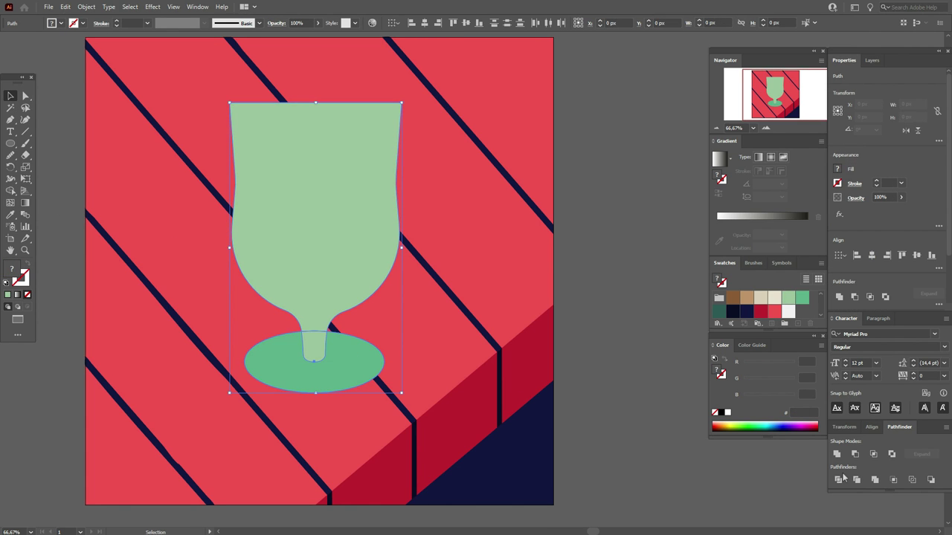
click(872, 428)
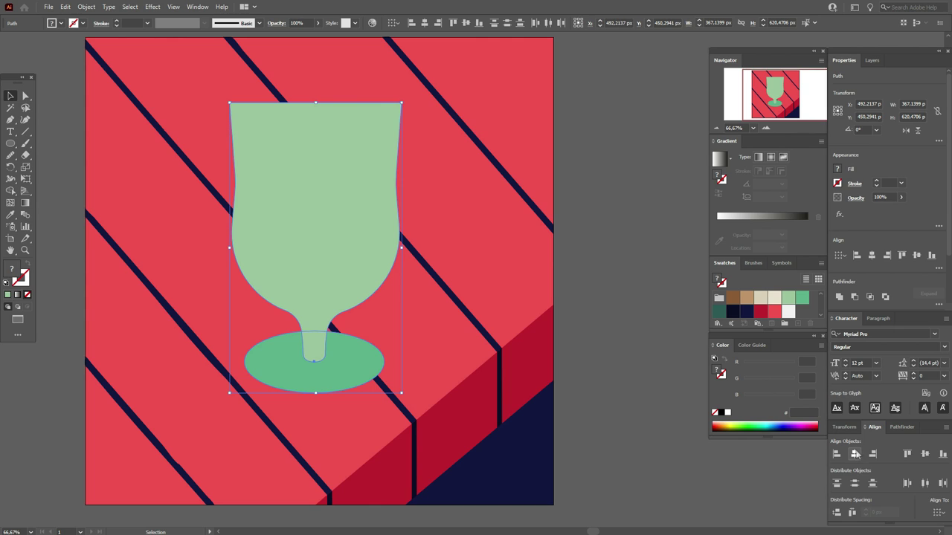
click(854, 454)
click(657, 381)
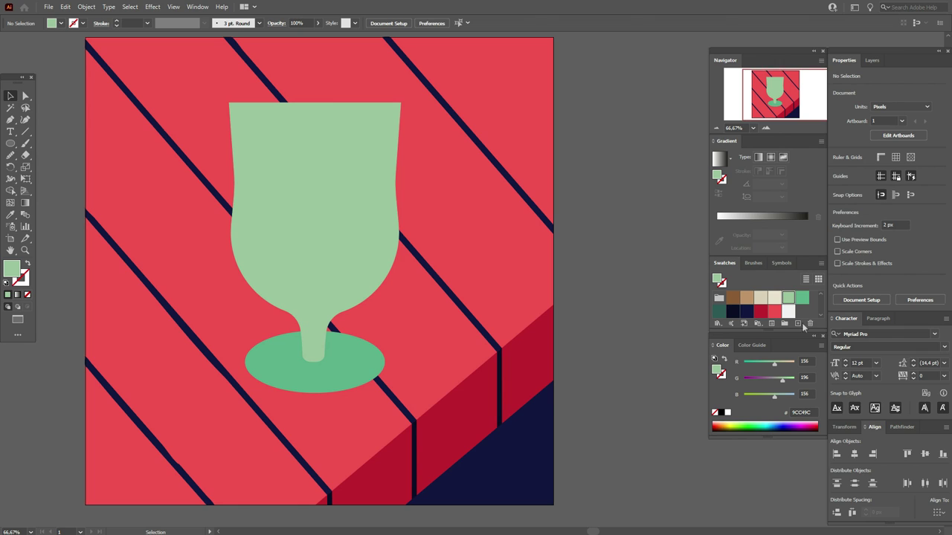
Step: Draw a medium green (#5EB188) rim ellipse about 367 × 146 px, centered on the glass's top edge and matching its width
click(802, 298)
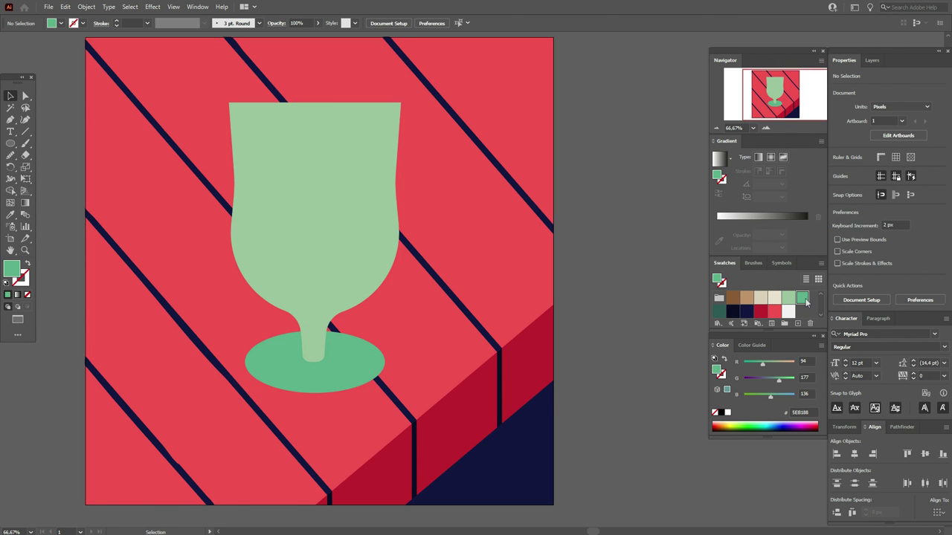
click(11, 145)
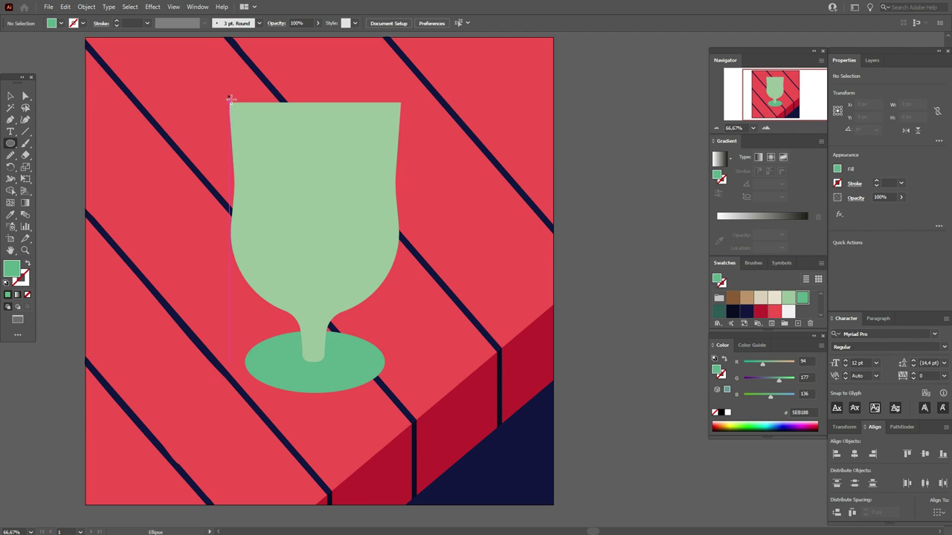
drag(230, 103, 399, 171)
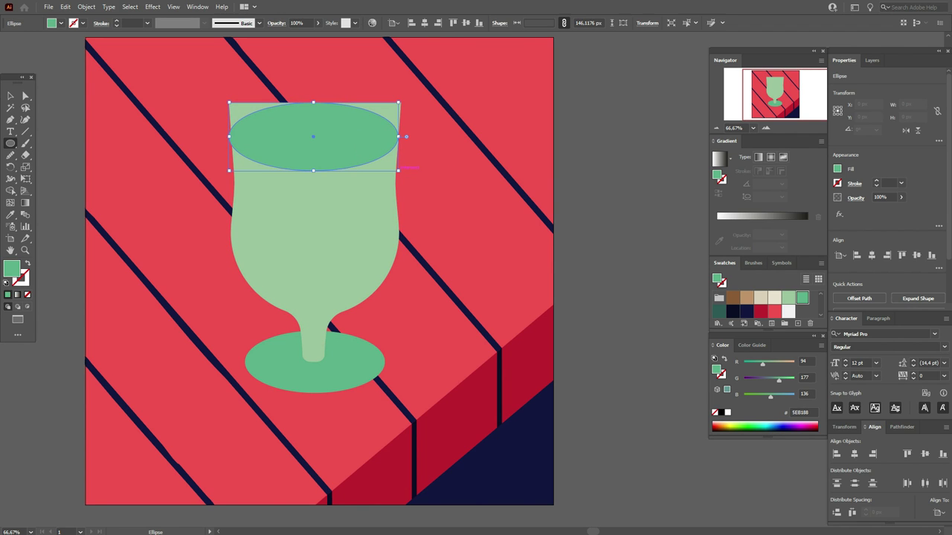
key(v)
drag(307, 162, 310, 104)
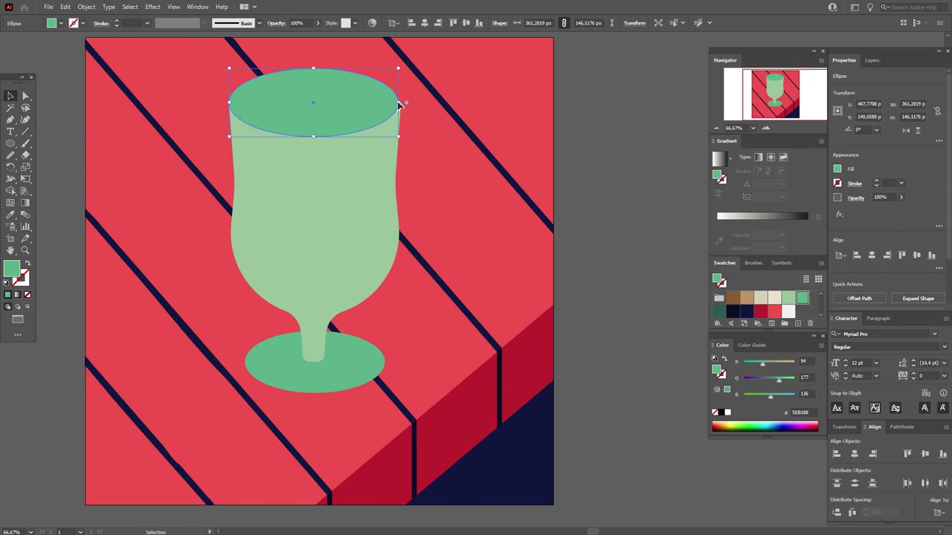
drag(399, 105, 402, 104)
click(604, 151)
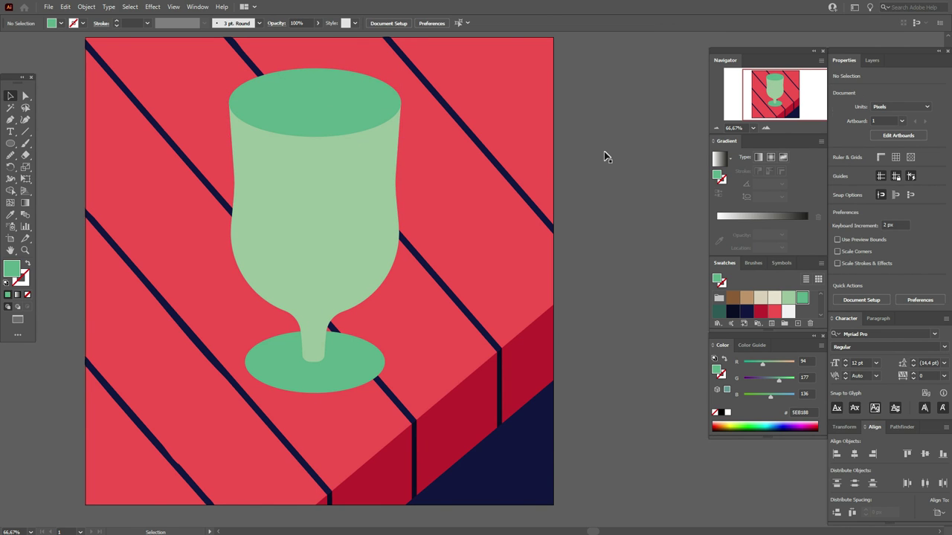
Step: Offset the rim ellipse's path by -5 px and fill the inner ellipse with the light green swatch
click(313, 118)
click(86, 6)
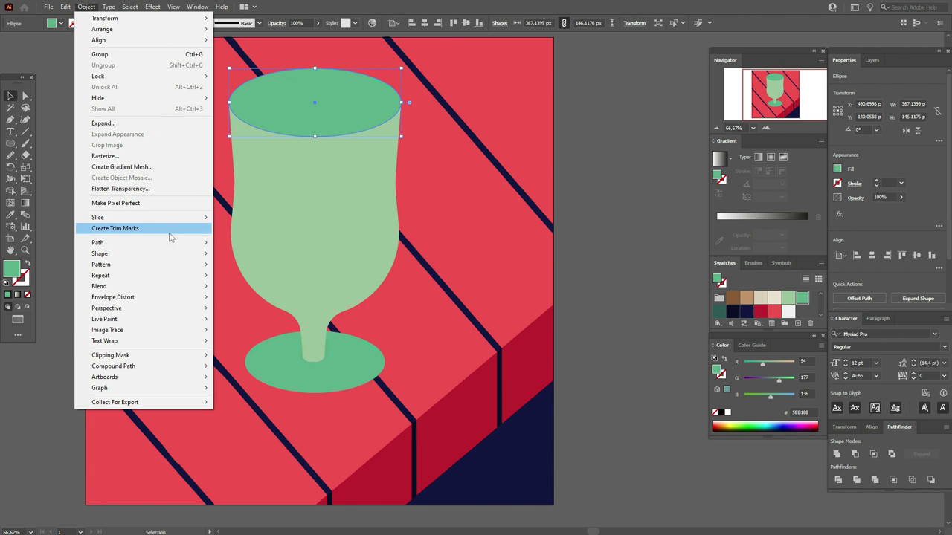
mouse_move(172, 244)
click(245, 279)
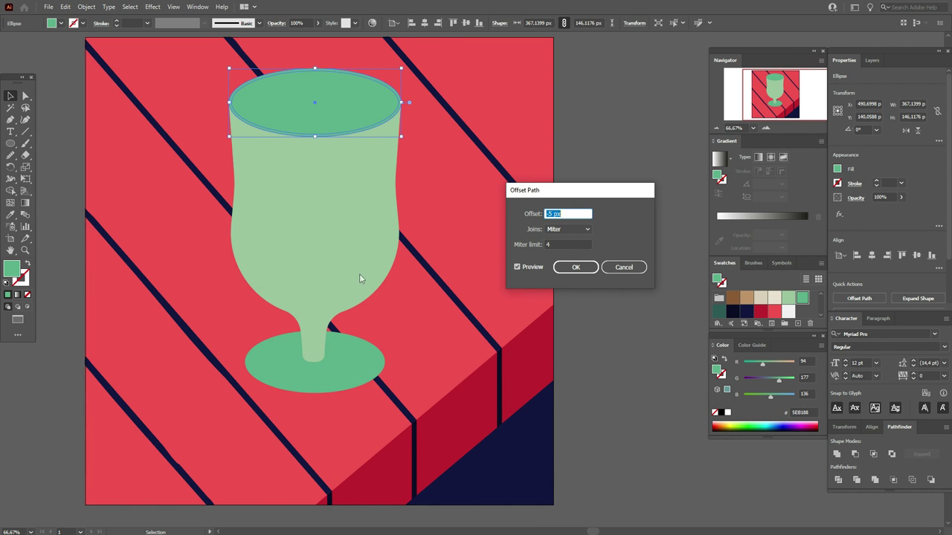
click(576, 267)
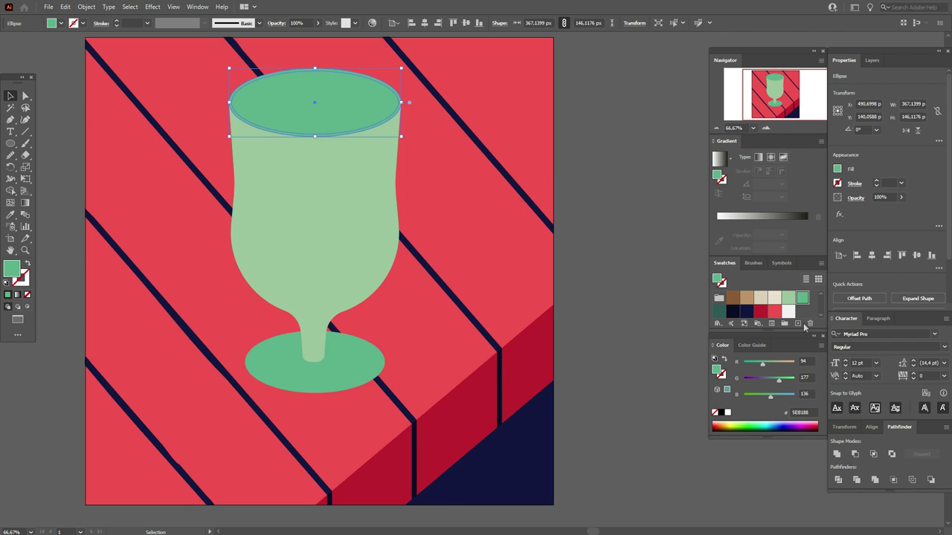
click(783, 298)
click(644, 241)
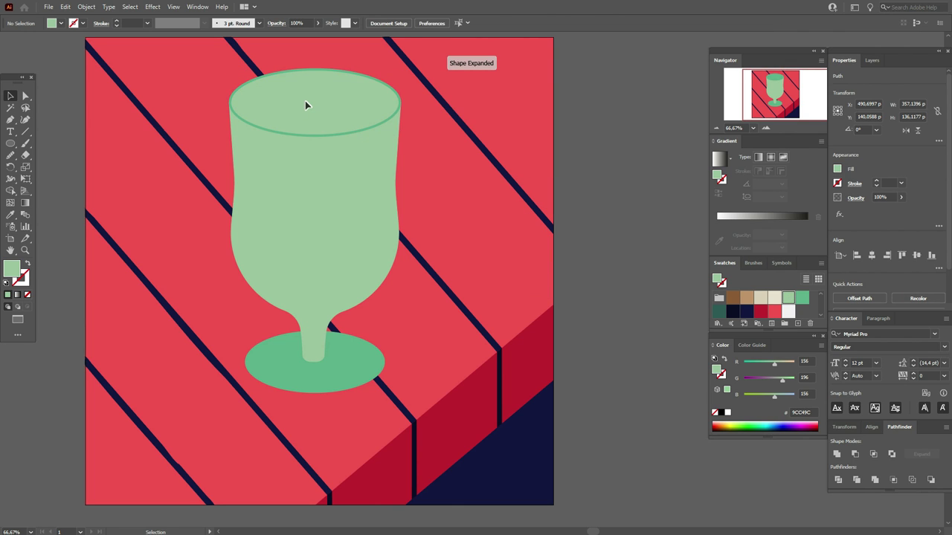
Step: Duplicate the inner light green rim ellipse in place and shift the front copy down about 34 px
click(305, 100)
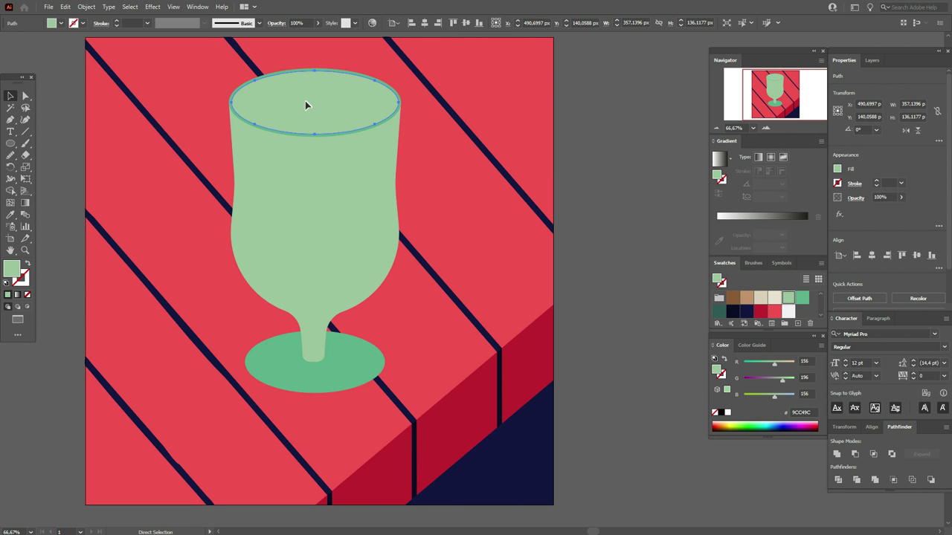
key(v)
key(Down)
key(Down)
key(Down)
key(Down)
key(Down)
key(Down)
key(Down)
key(Down)
key(Down)
key(Down)
key(Down)
key(Down)
key(Down)
key(Down)
key(Down)
key(Down)
key(Down)
key(Down)
key(Down)
key(Down)
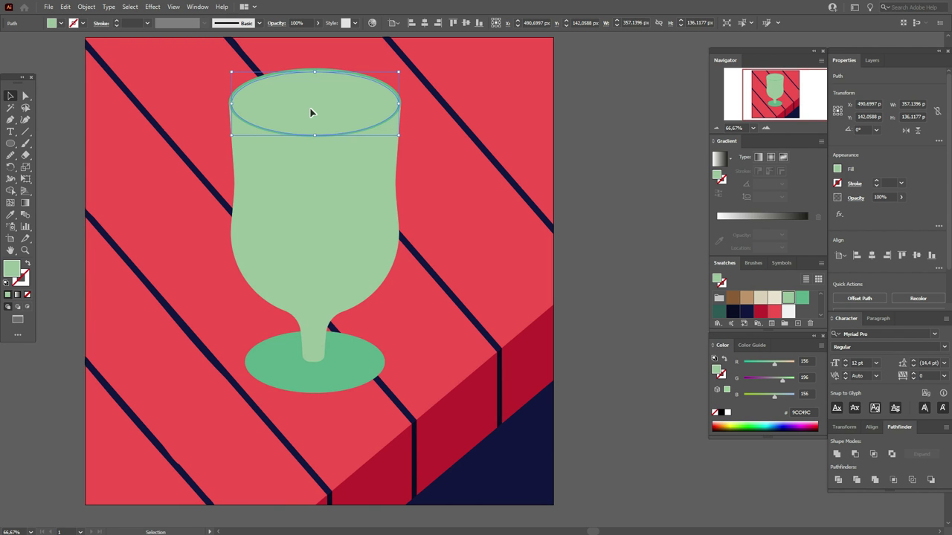
key(Down)
key(Down)
key(Down)
key(Down)
key(Down)
key(Down)
key(Down)
key(Down)
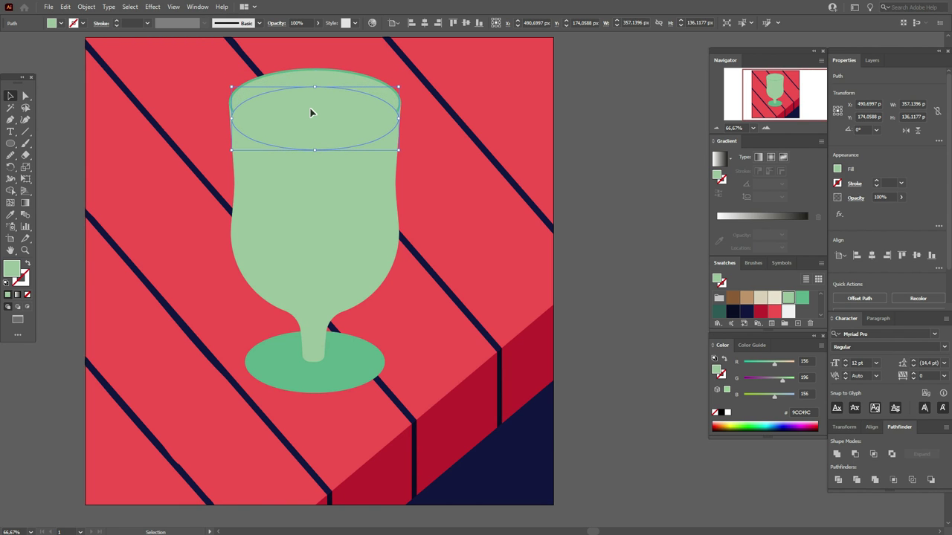
Step: Intersect the lowered ellipse with a copy of the inner rim ellipse and fill the resulting liquid surface with light cream (#EAE3CF)
drag(314, 86, 315, 71)
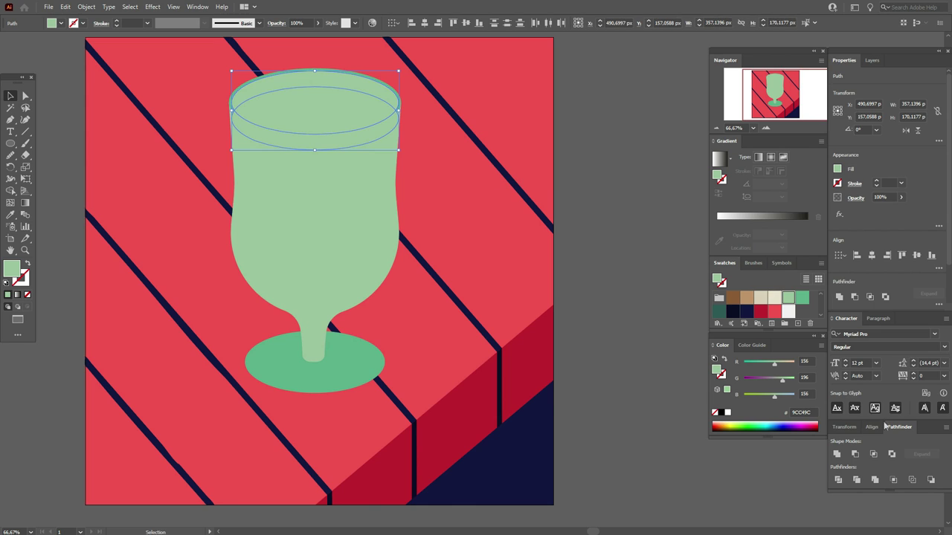
click(872, 450)
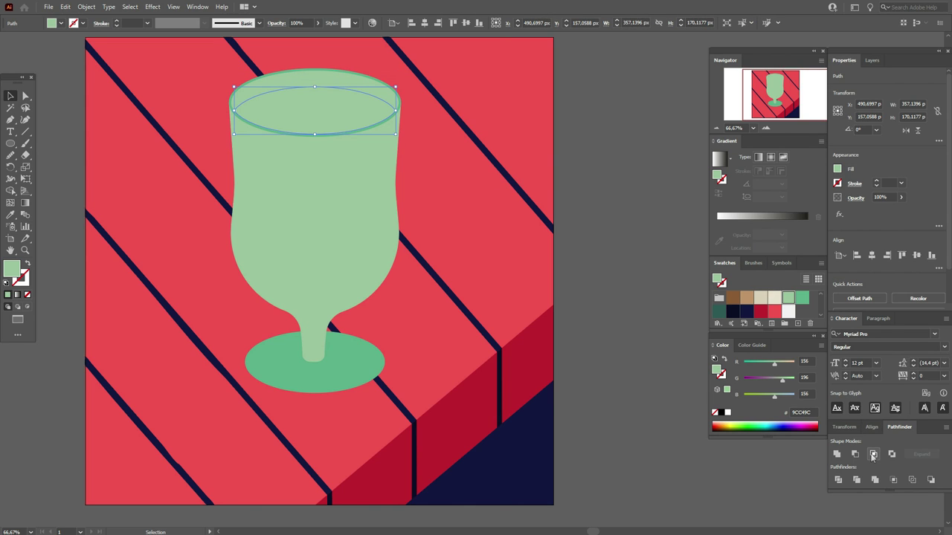
click(776, 301)
click(622, 272)
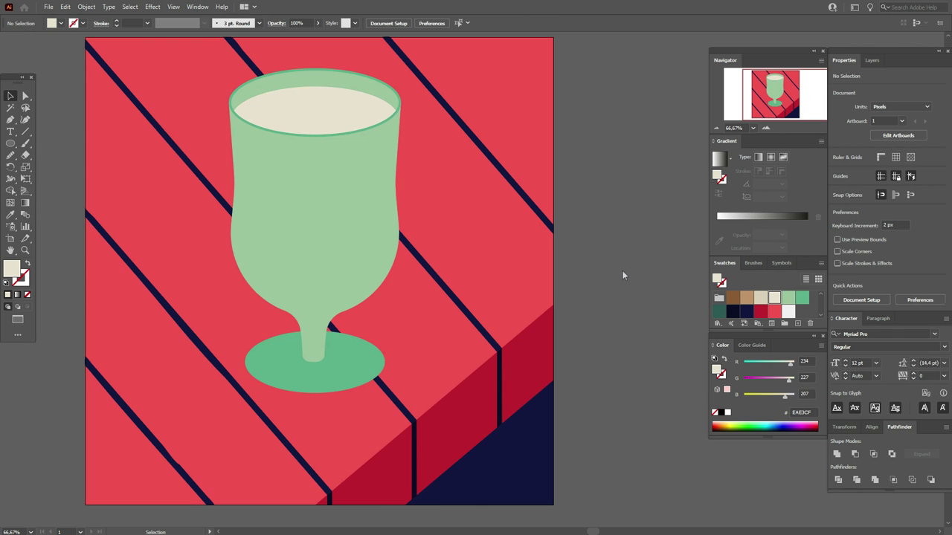
Step: Duplicate the light green glass body in place and scale the copy down to about 345 × 521 px, centered within the original
key(a)
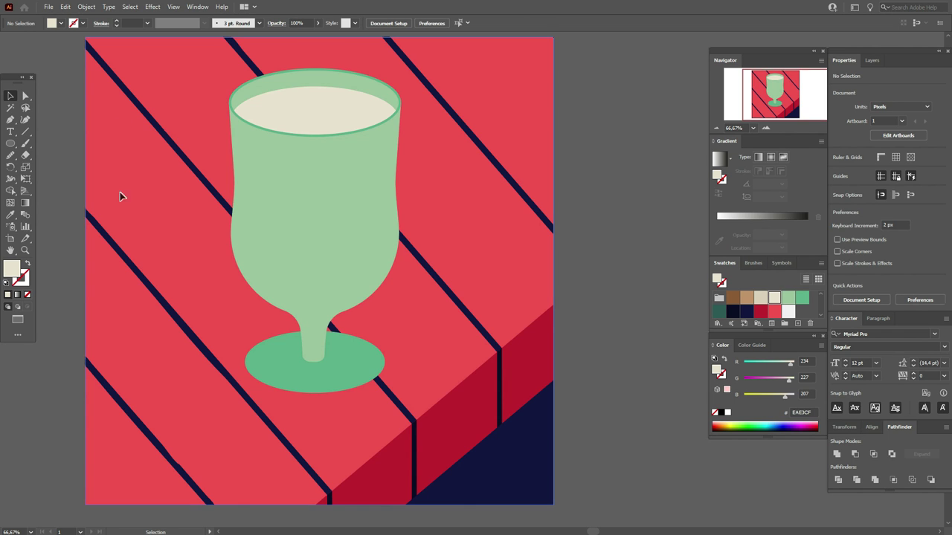
click(304, 235)
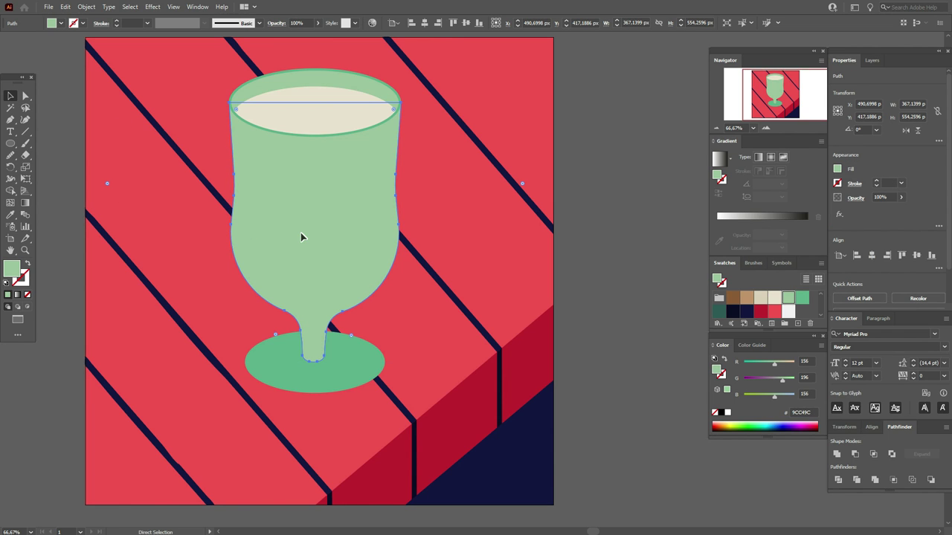
click(301, 236)
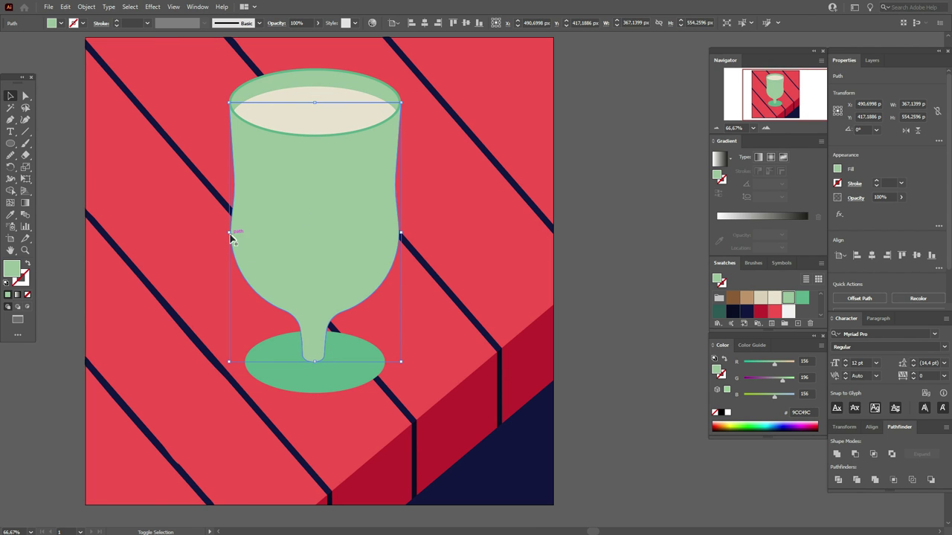
drag(230, 236, 234, 236)
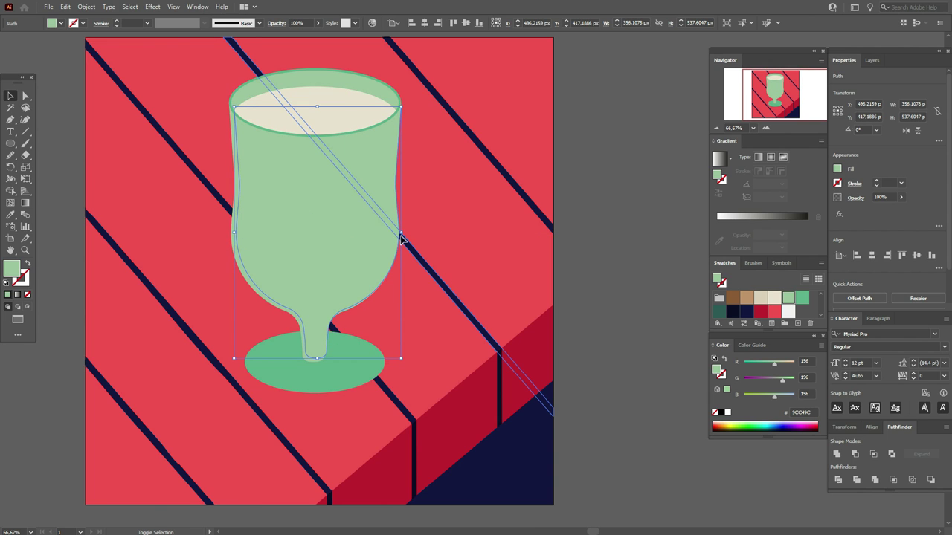
drag(400, 236, 396, 237)
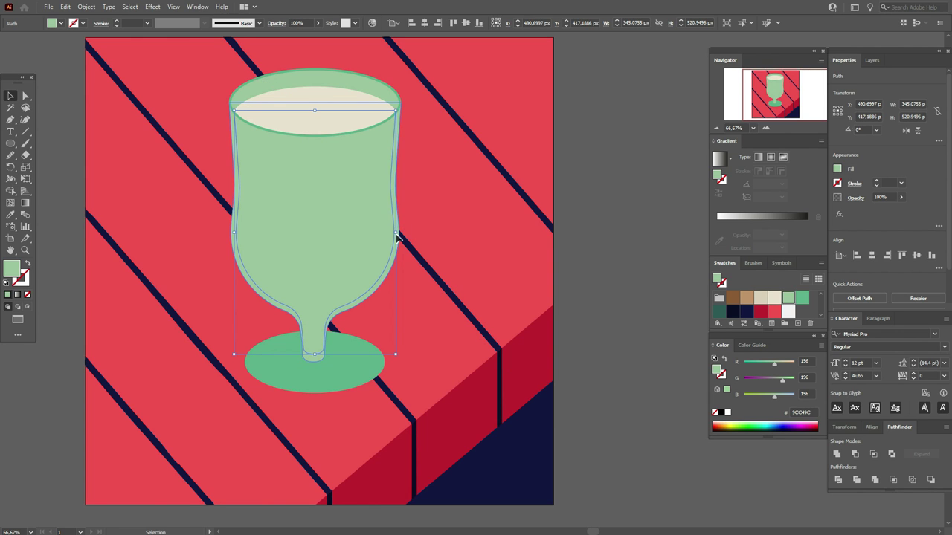
click(599, 250)
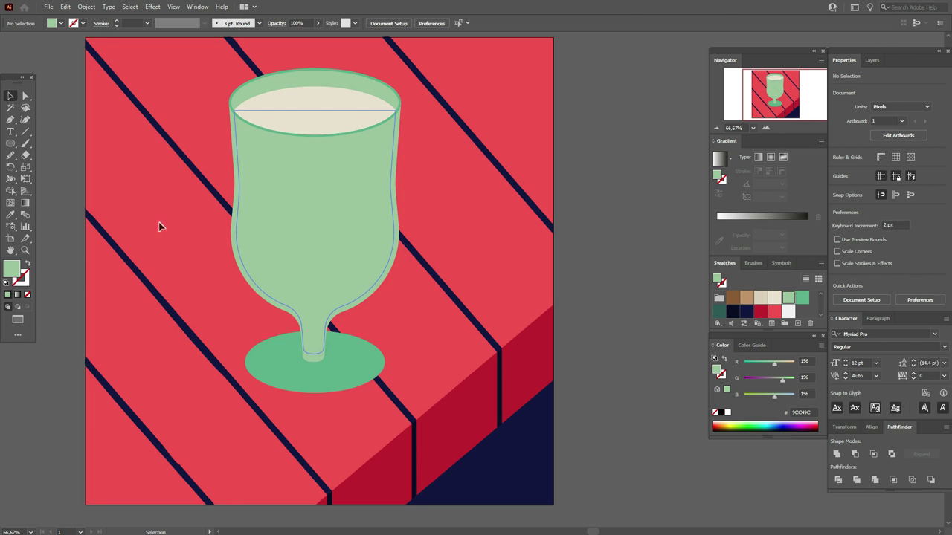
Step: Draw a light green ellipse about 588 px wide over the glass bowl and fill the inner glass copy with off-white (#F4F2F4)
click(10, 142)
drag(169, 86, 447, 318)
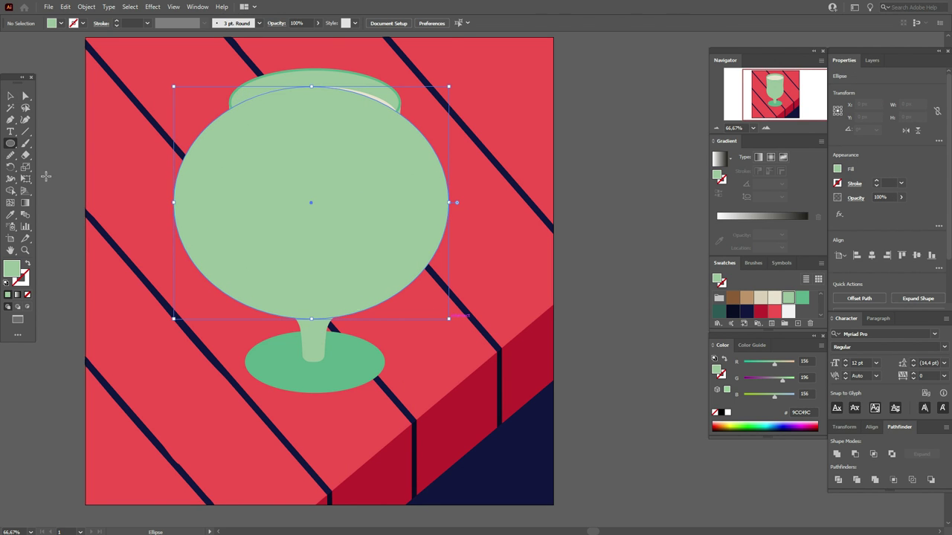
key(v)
drag(318, 159, 318, 144)
click(316, 312)
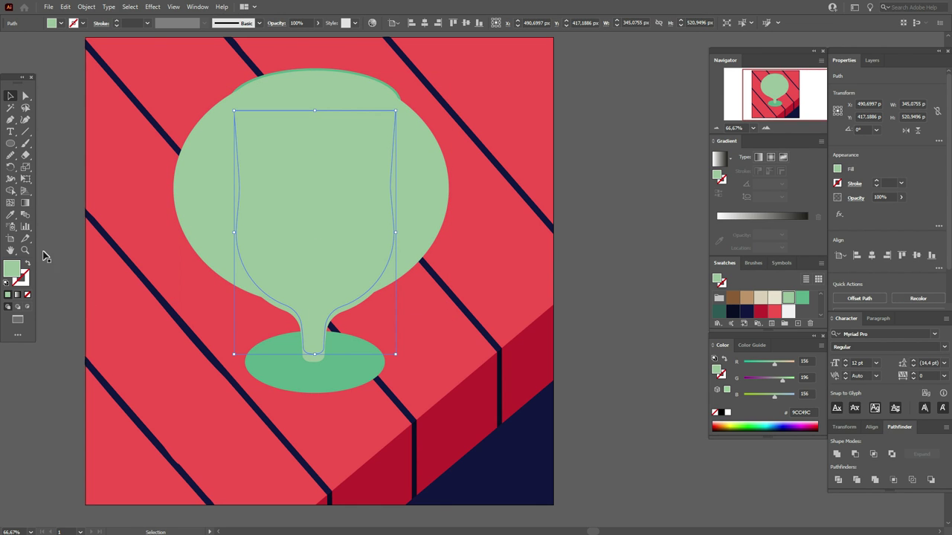
click(788, 312)
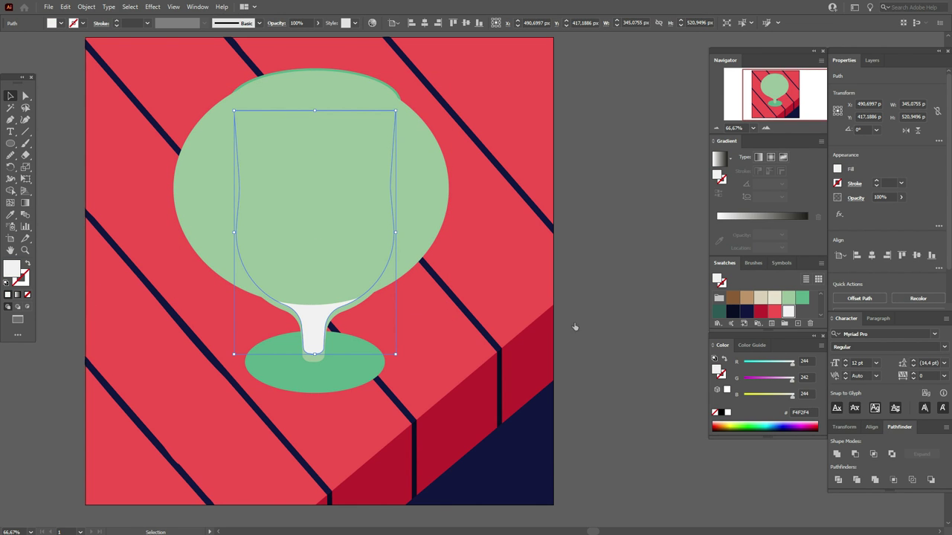
Step: Center the large ellipse on the glass, intersect it with the inner glass copy, and fill the resulting drink body with light cream (#EAE3CF)
drag(397, 267, 397, 275)
click(314, 332)
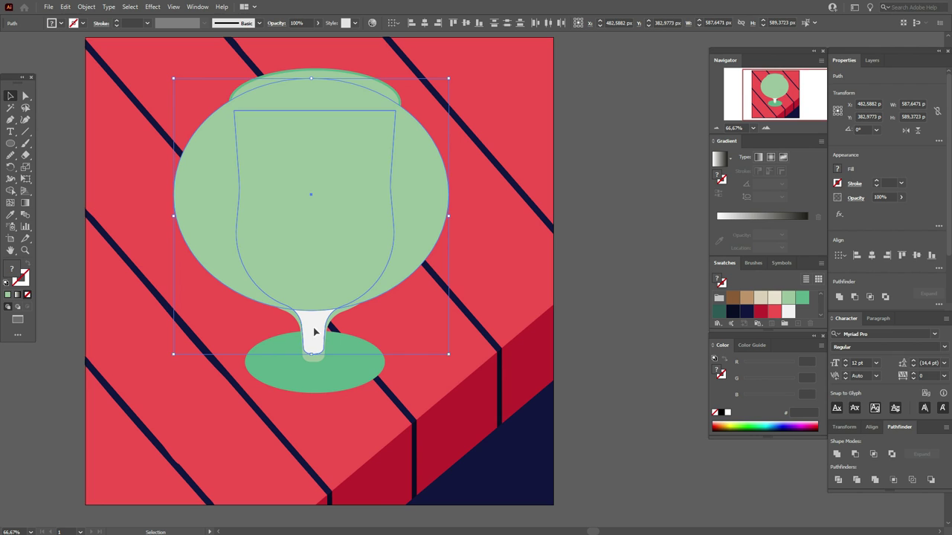
click(676, 315)
mouse_move(409, 265)
mouse_down()
mouse_move(414, 255)
mouse_move(416, 266)
mouse_up()
shift+click(317, 329)
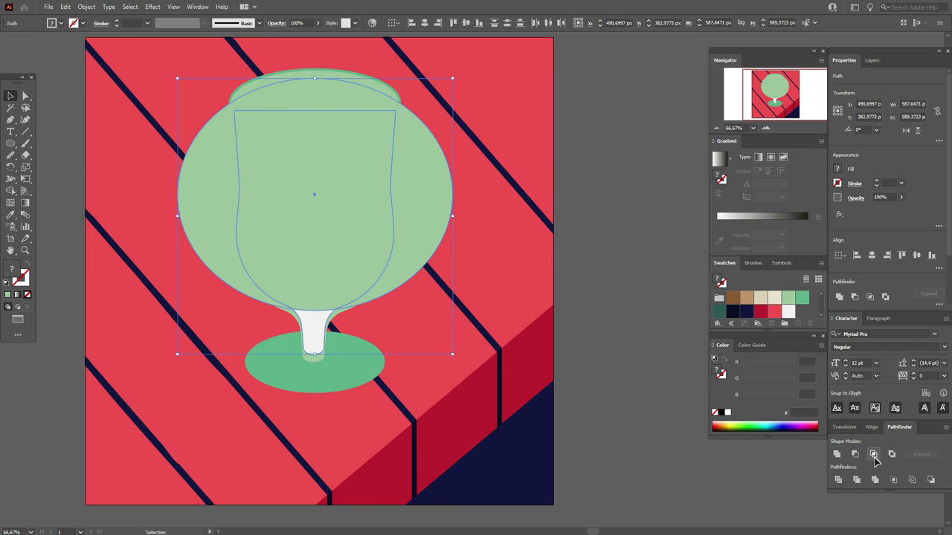
click(874, 455)
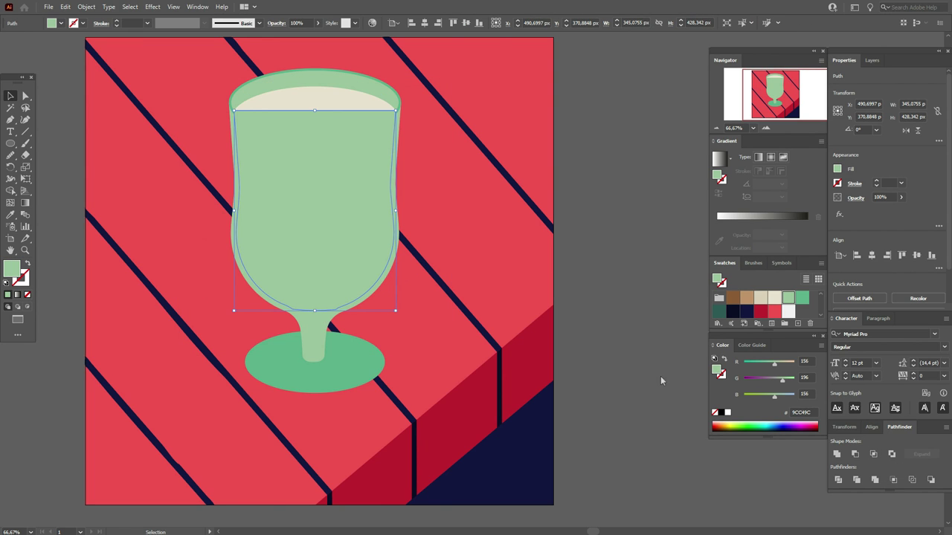
click(774, 299)
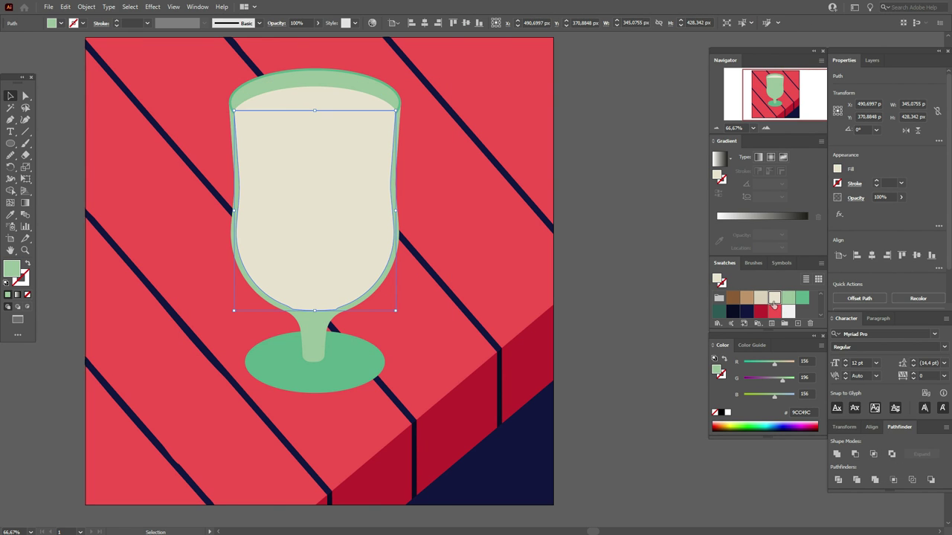
Step: Smooth the corners along the rounded bottom edge of the cream drink body with the Smooth tool
click(12, 157)
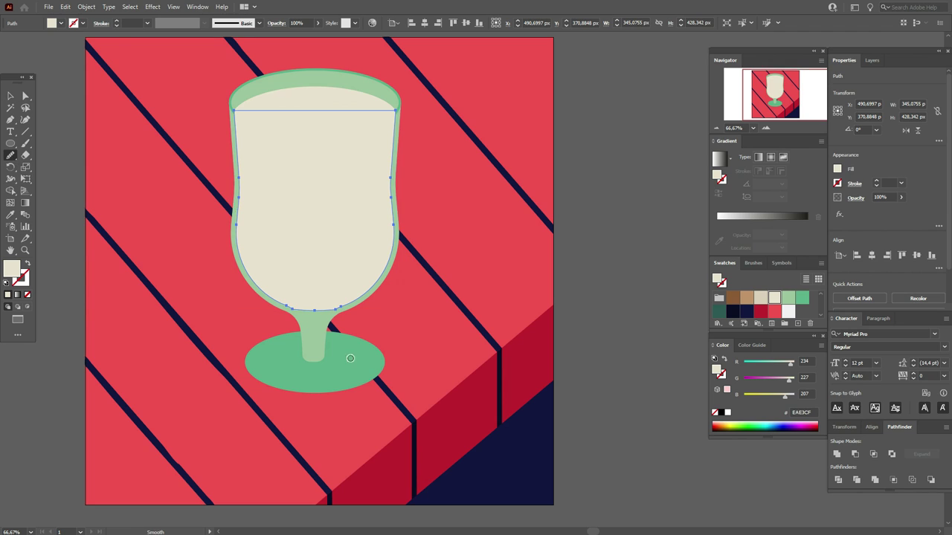
mouse_move(287, 303)
mouse_down()
mouse_move(276, 301)
mouse_move(359, 302)
mouse_move(292, 312)
mouse_move(264, 296)
mouse_up()
click(10, 95)
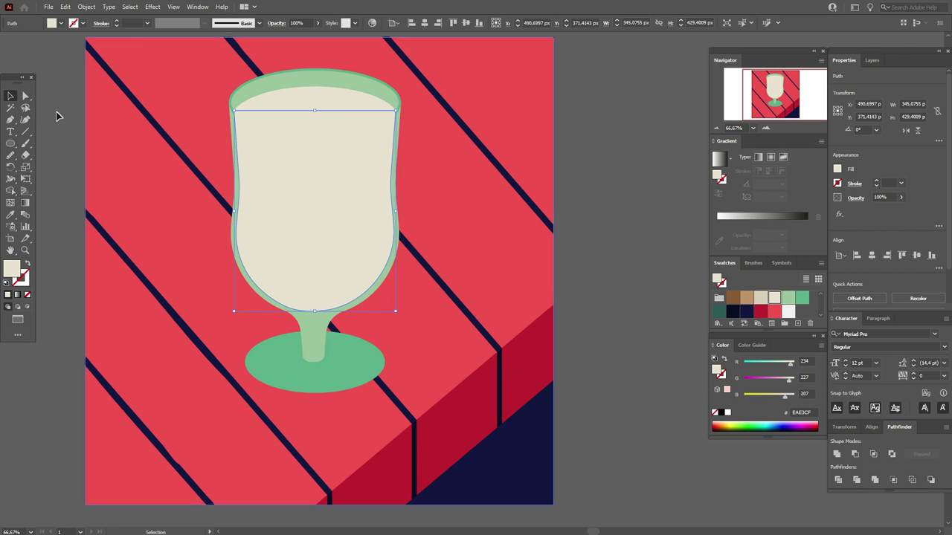
click(577, 240)
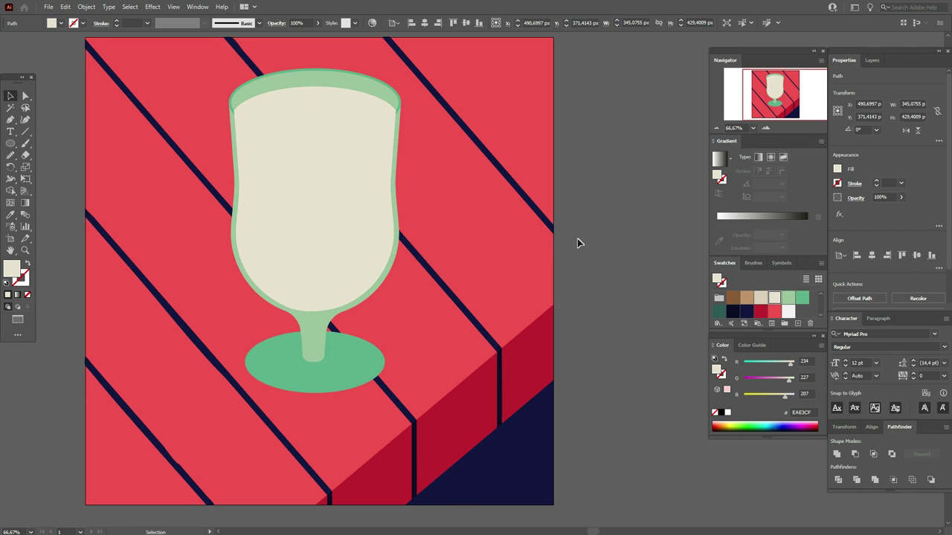
Step: Bring the liquid surface and both rim ellipses to the front of the drink body
click(319, 100)
shift+click(329, 71)
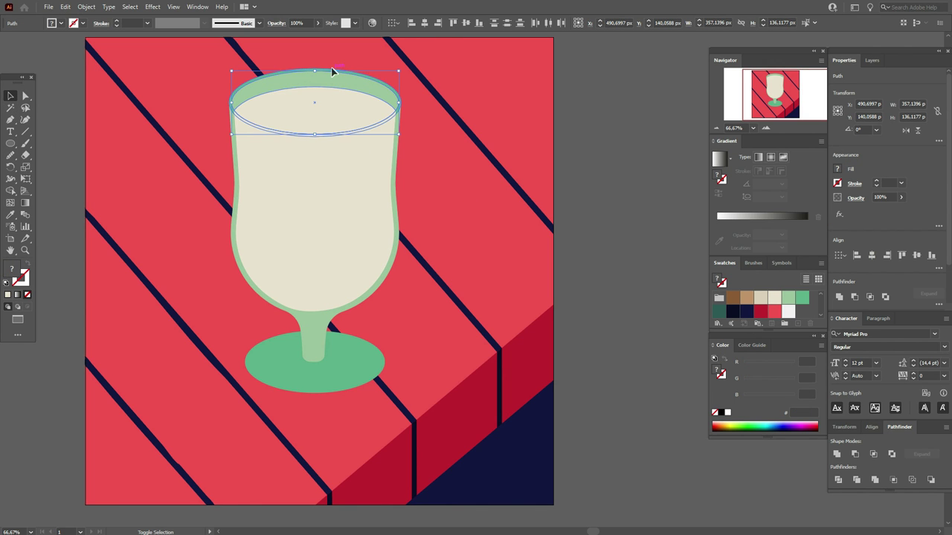
right_click(370, 111)
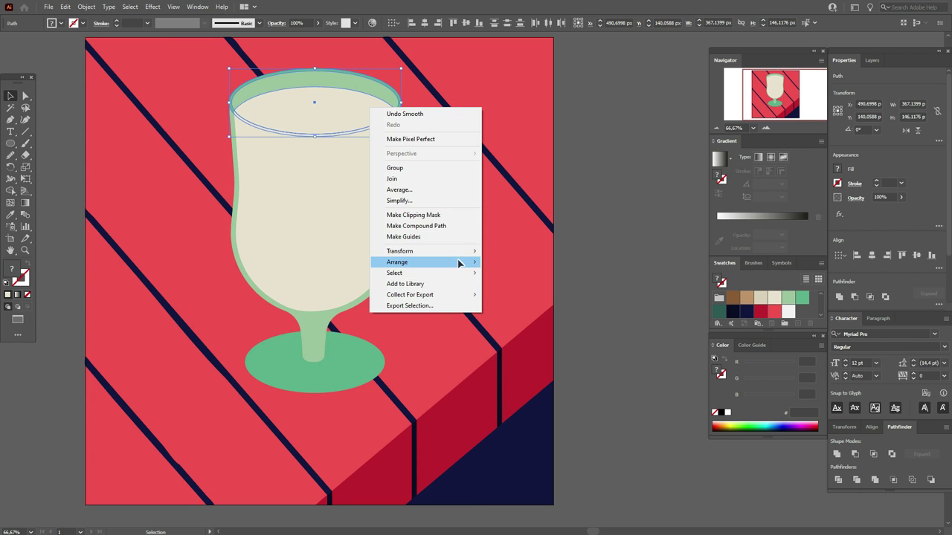
click(540, 262)
click(605, 266)
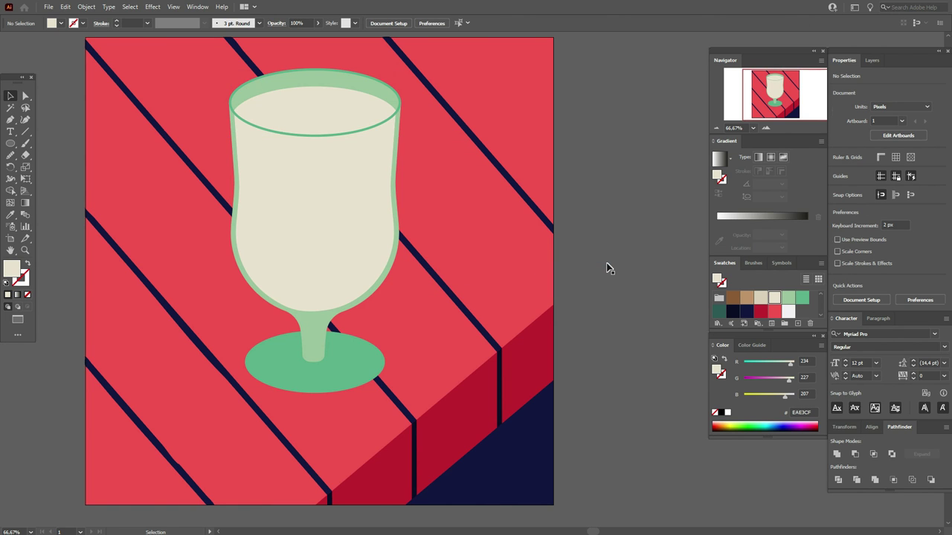
Step: Fill the drink body with brown (#895C36) and draw a brown ellipse about 553 × 394 px, centered horizontally over the glass
click(359, 258)
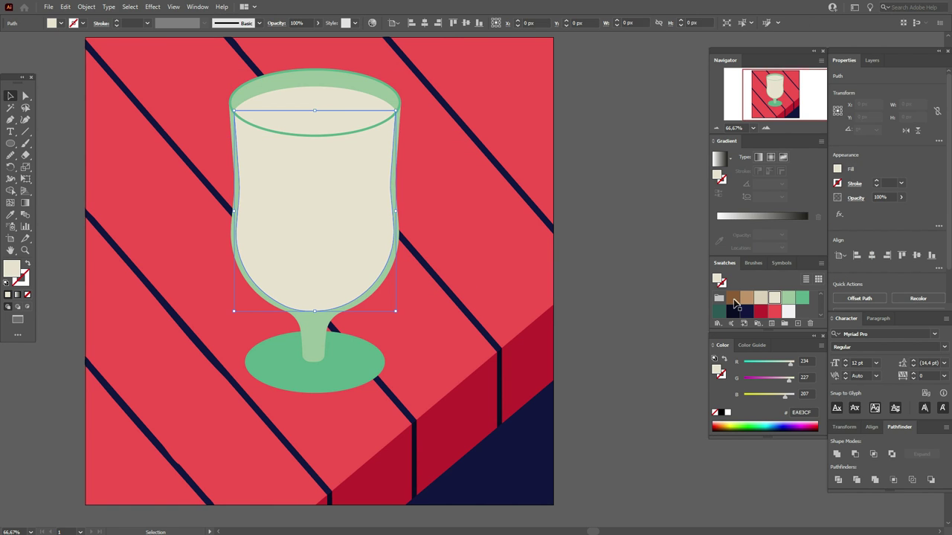
click(732, 298)
click(10, 143)
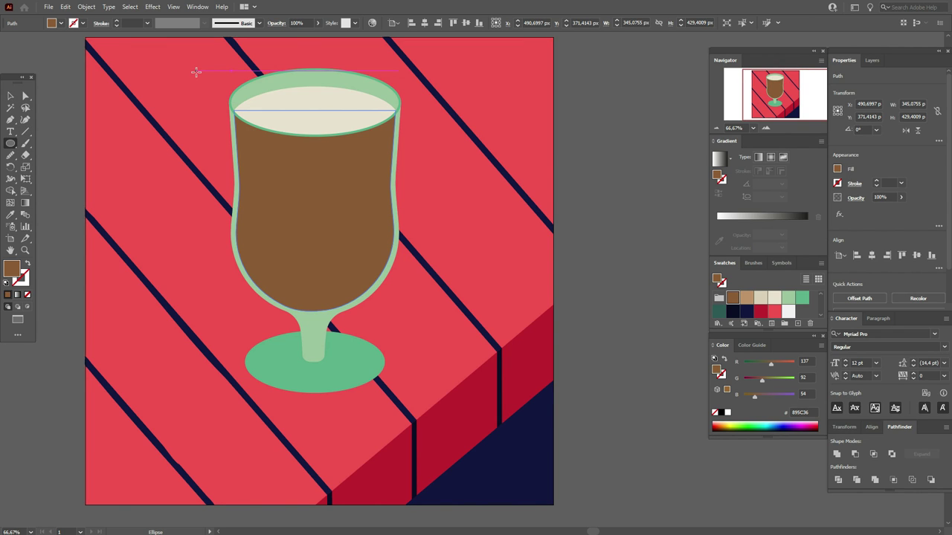
drag(192, 74, 450, 260)
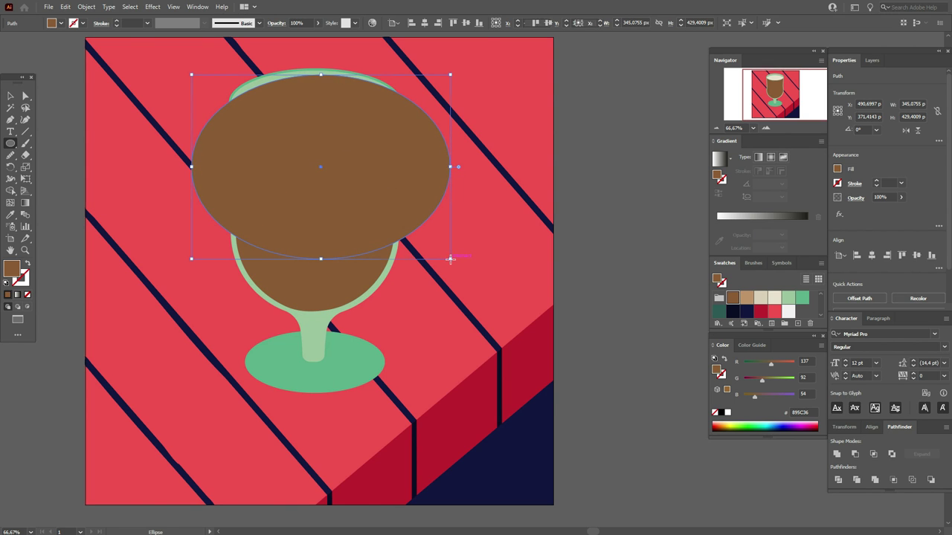
click(10, 95)
drag(402, 204, 395, 208)
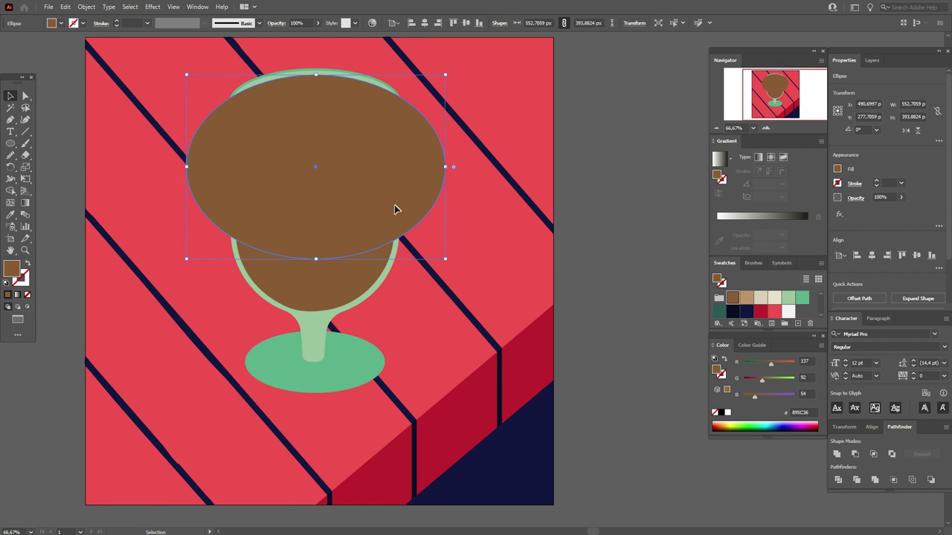
Step: Split a copy of the drink body along the ellipse's lower edge and delete the pieces outside the bottom brown layer
click(347, 282)
key(a)
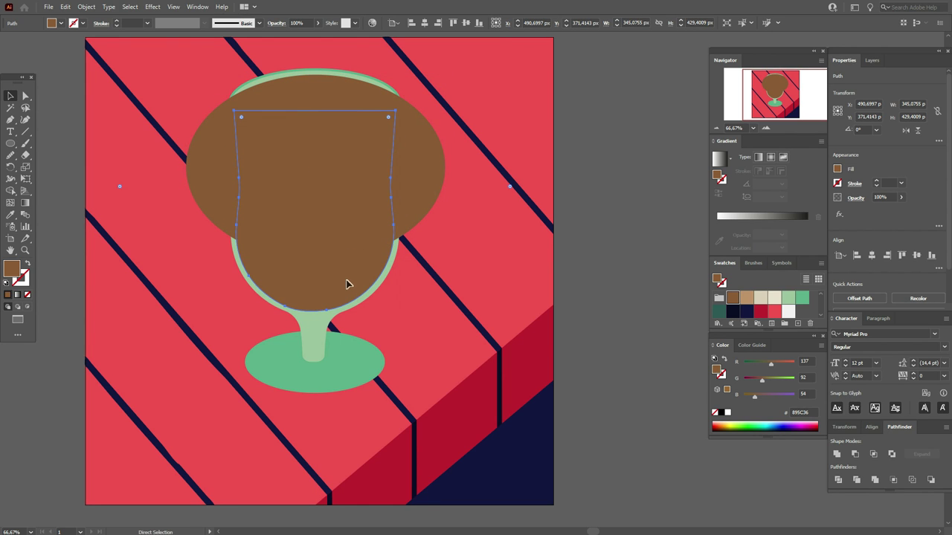
shift+click(422, 209)
shift+click(422, 209)
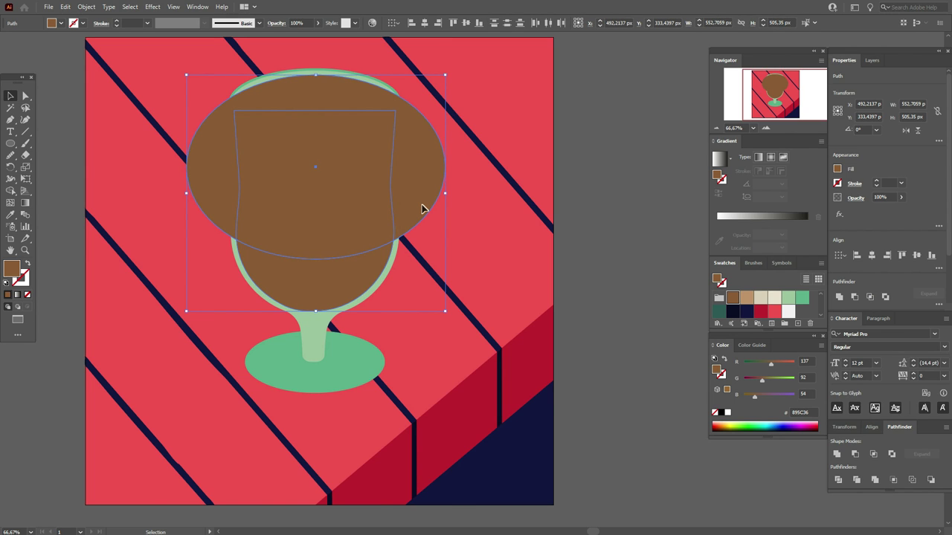
click(912, 480)
right_click(310, 289)
shift+click(318, 276)
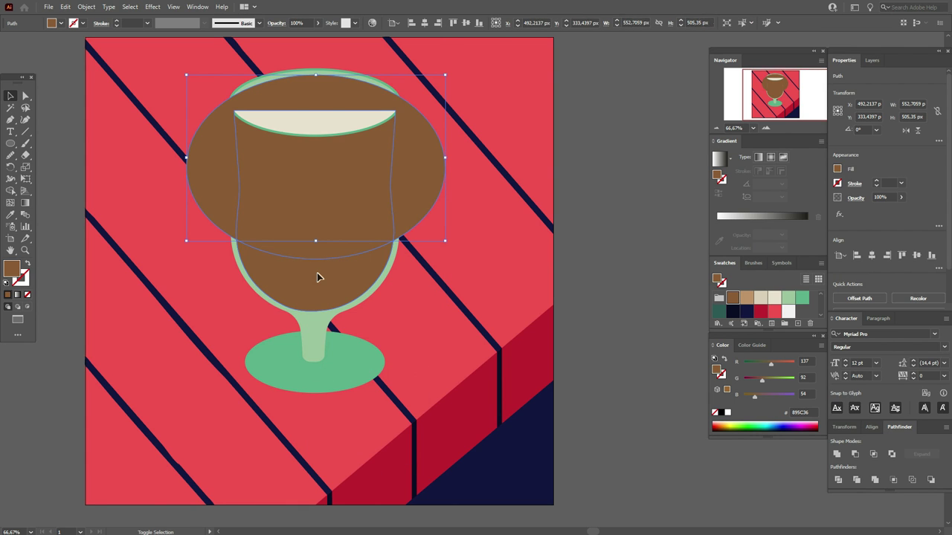
key(Delete)
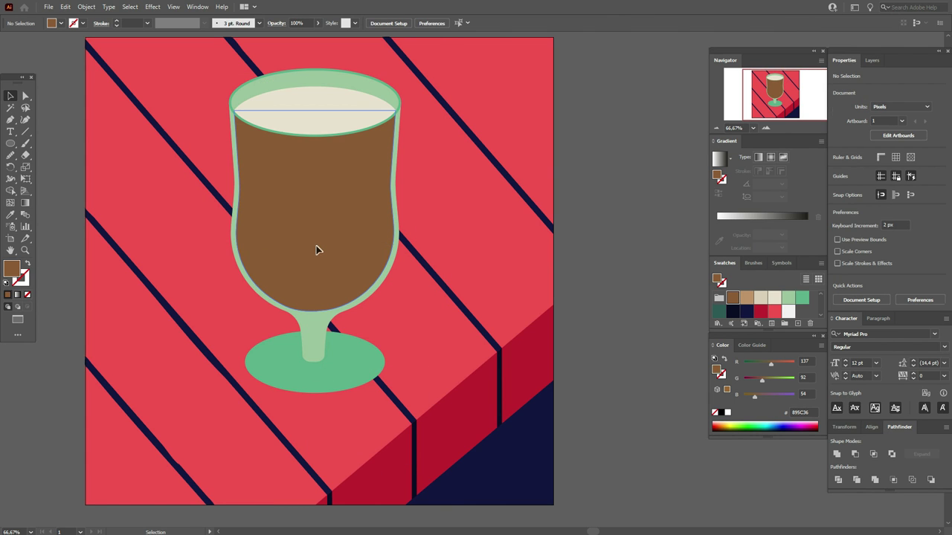
Step: Fill the full drink body behind the bottom brown layer with tan (#BE9469)
click(316, 248)
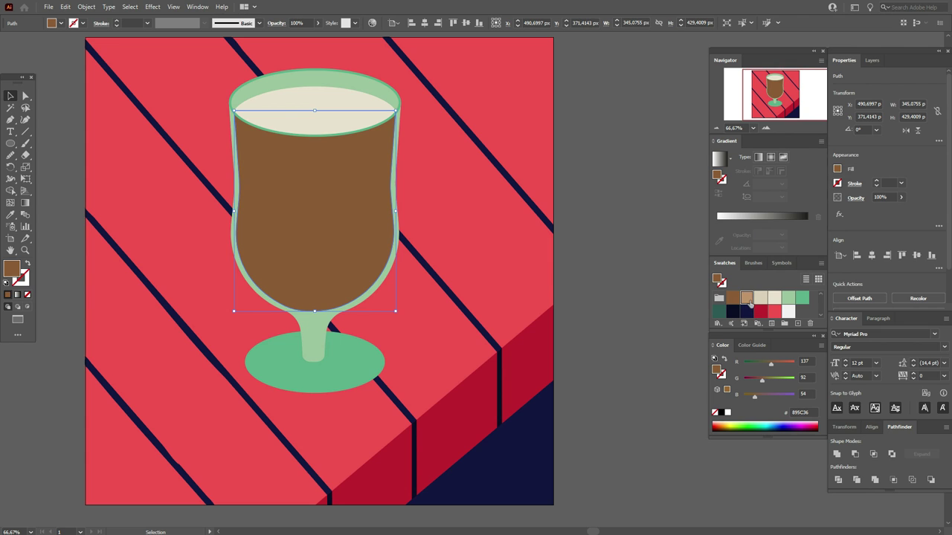
click(747, 298)
click(640, 299)
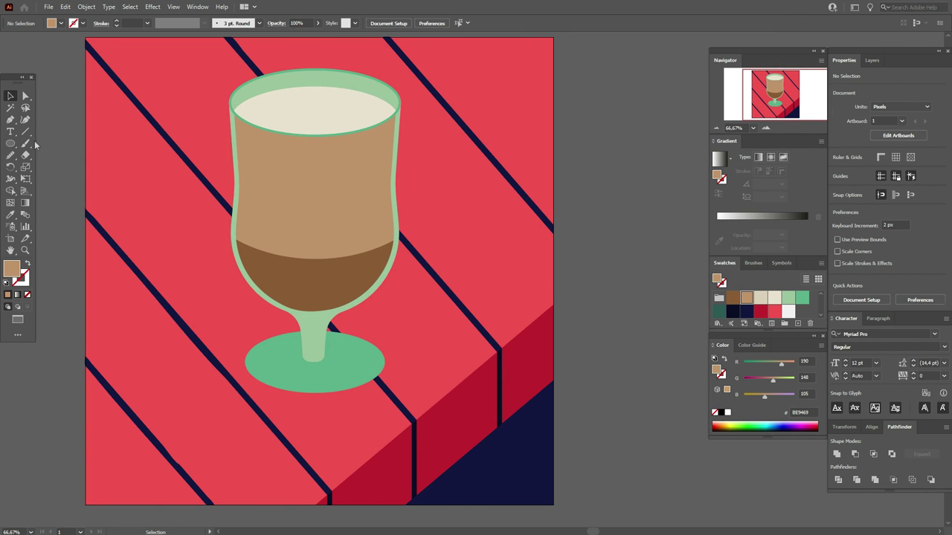
Step: Draw a tan ellipse about 491 × 334 px and center it horizontally over the upper part of the glass
click(10, 144)
drag(216, 71, 446, 227)
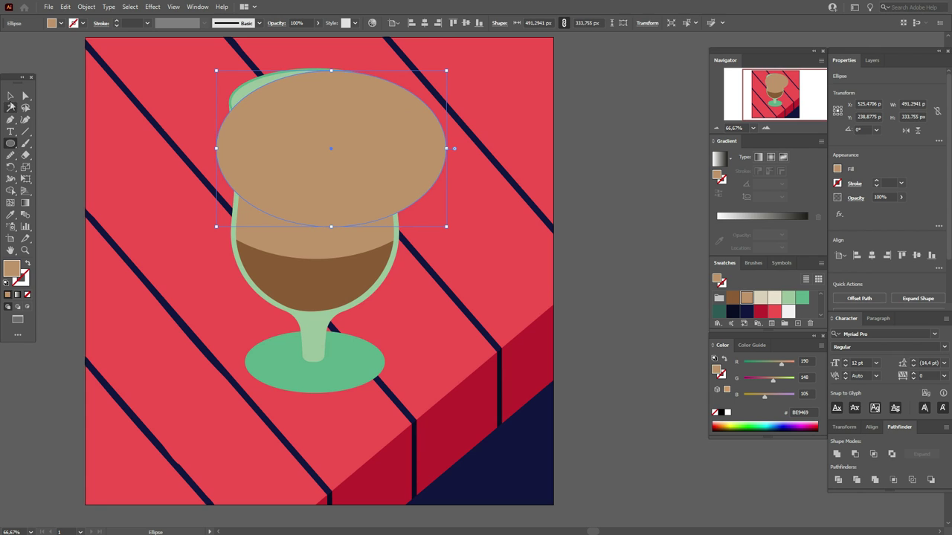
click(10, 95)
mouse_move(386, 176)
mouse_down()
mouse_move(365, 132)
mouse_move(367, 178)
mouse_up()
click(365, 212)
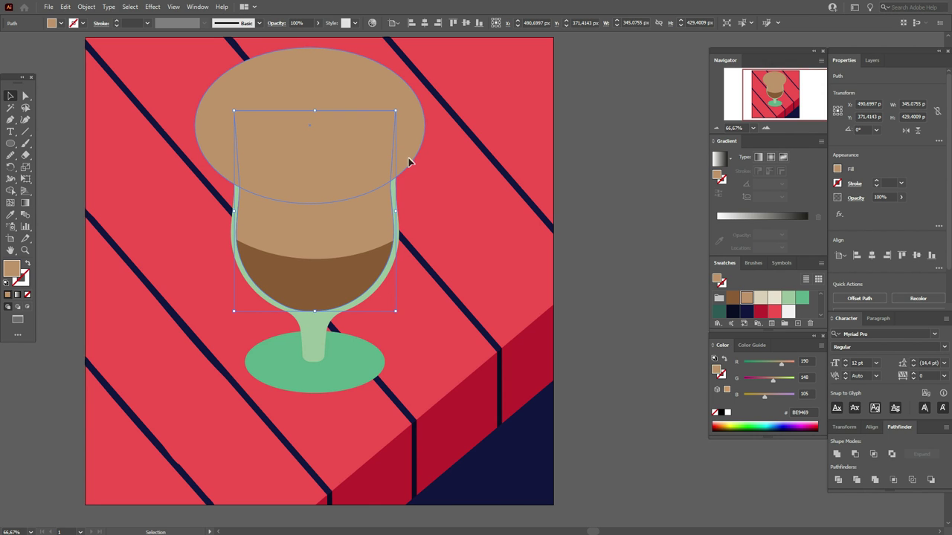
click(679, 181)
drag(390, 133, 393, 141)
Step: Intersect the ellipse with a copy of the drink body and fill the resulting top layer with beige (#DBD2B9)
shift+click(373, 217)
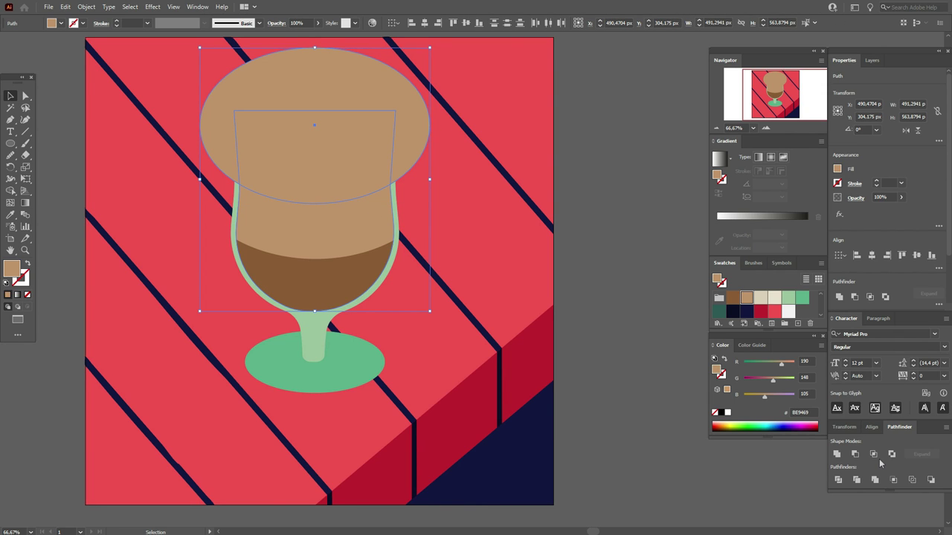
click(876, 456)
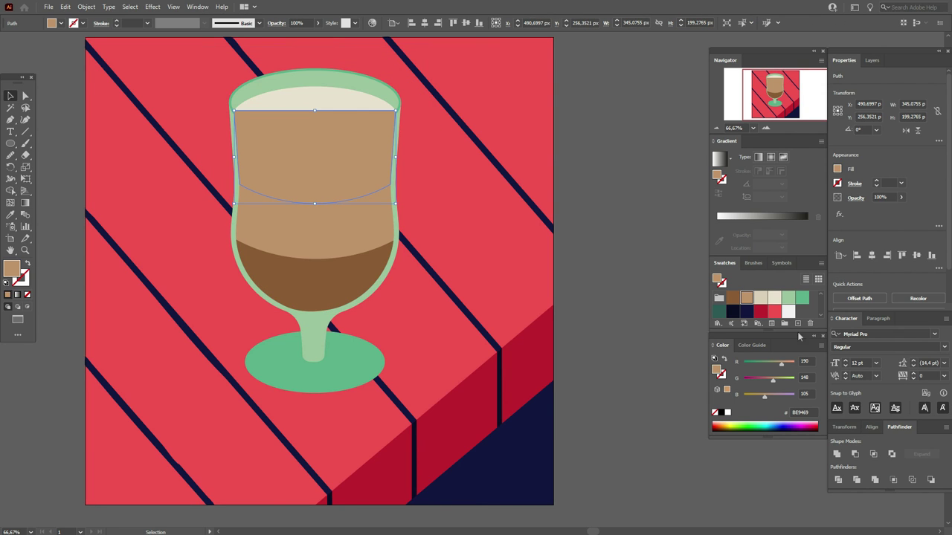
click(760, 297)
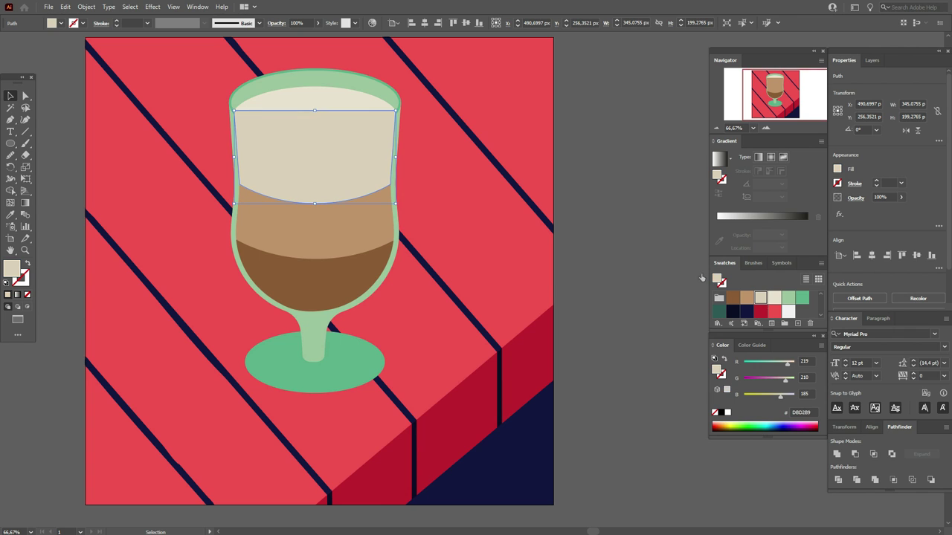
Step: Bring the cream drink surface and the green rim ellipses to the front of the drink layers
click(301, 95)
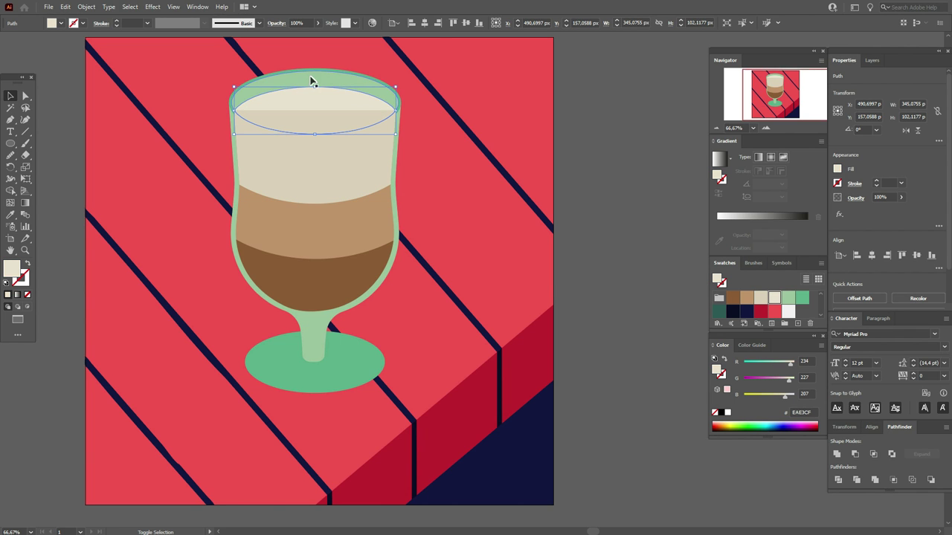
right_click(316, 69)
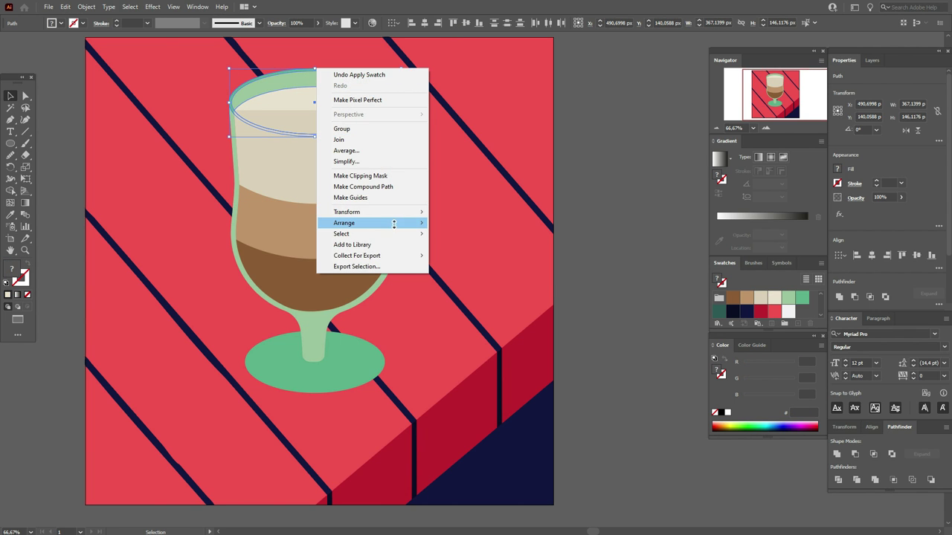
mouse_move(401, 223)
click(510, 223)
click(627, 223)
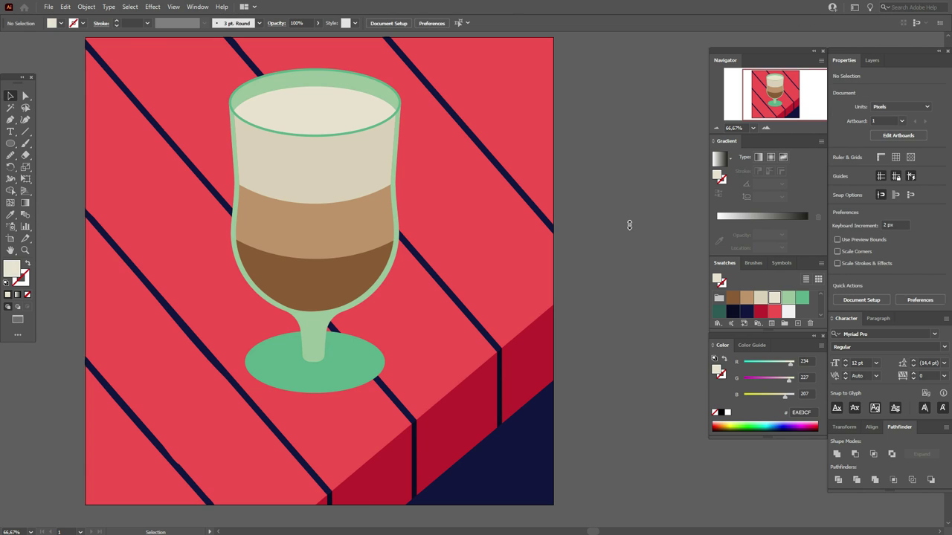
Step: Copy the beige top layer, raise the copy about 104 px and widen it to about 382 px
click(326, 165)
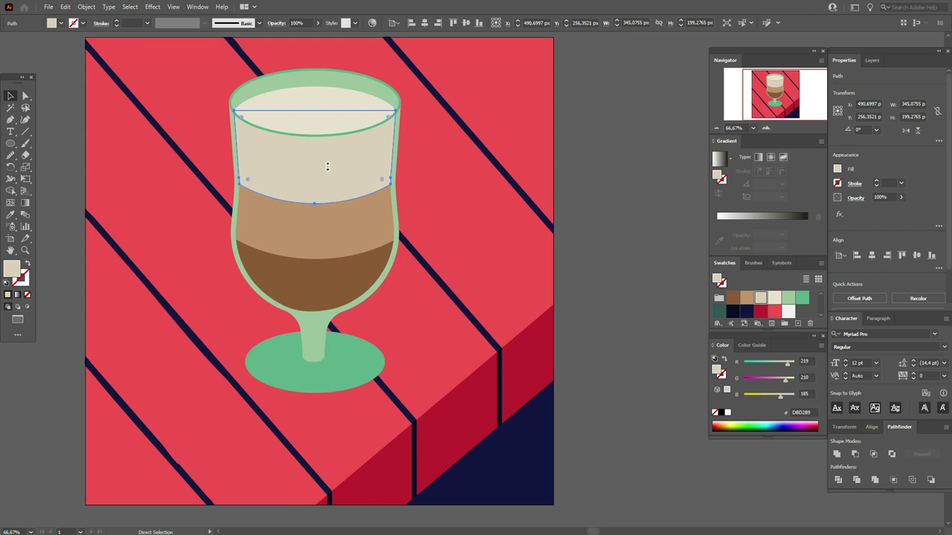
key(shift+Up)
key(shift+Up)
key(shift+Up)
key(shift+Up)
key(shift+Up)
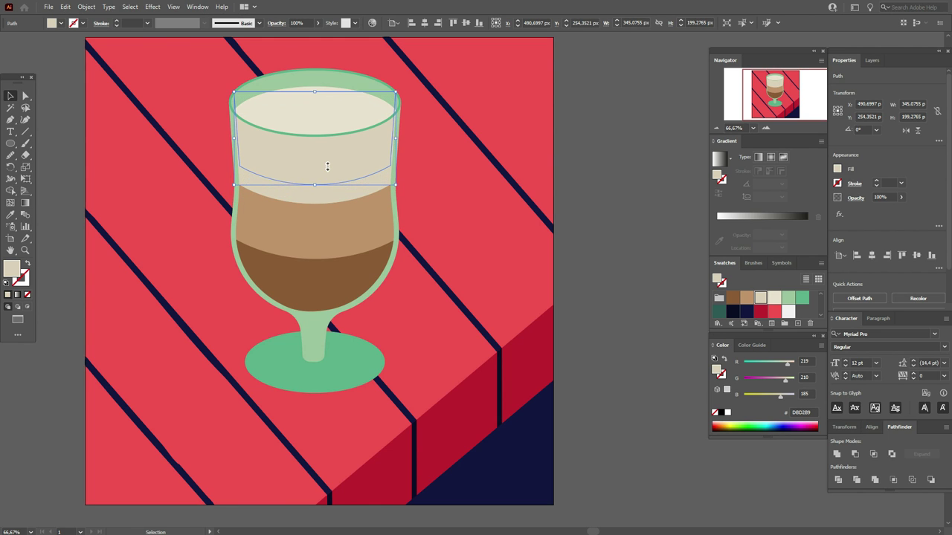
key(shift+Up)
key(shift+Up)
key(shift+Up)
key(shift+Up)
key(shift+Up)
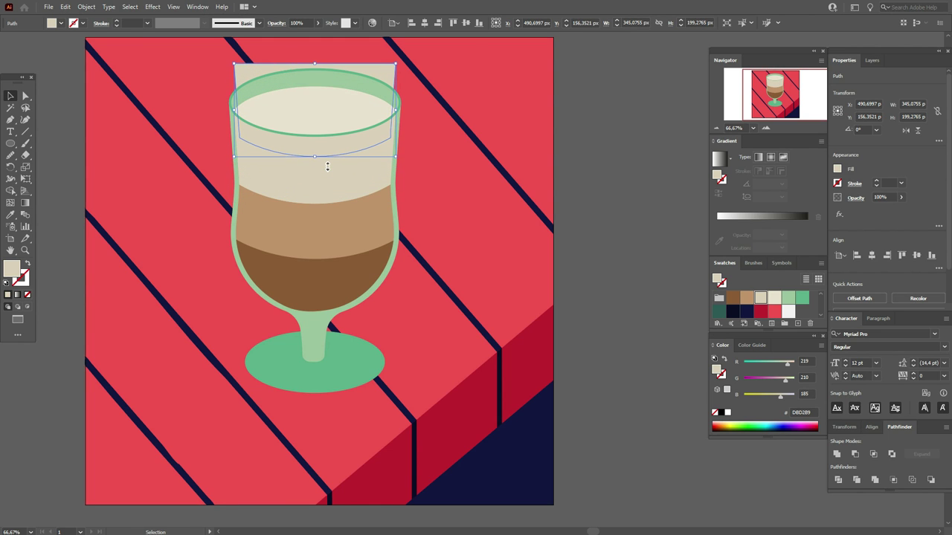
drag(237, 110, 229, 110)
drag(396, 109, 406, 109)
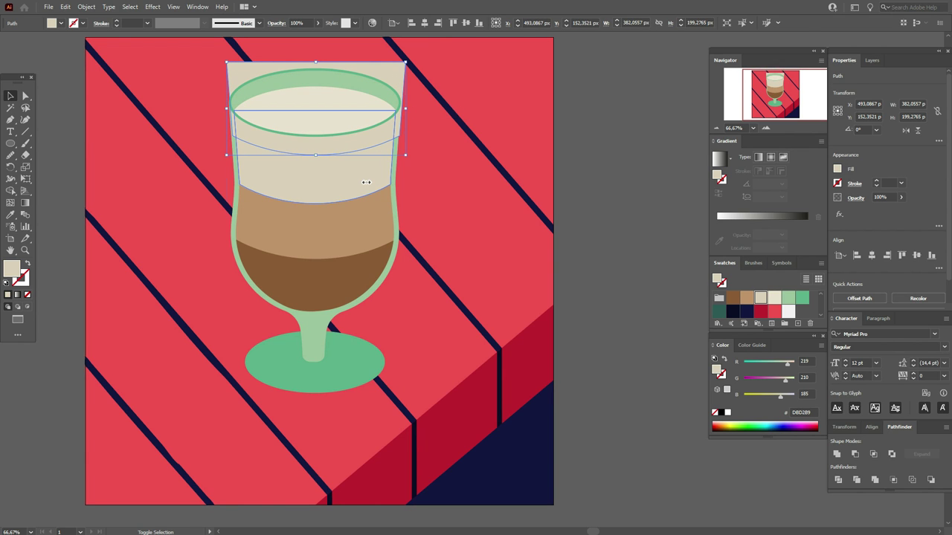
Step: Intersect the raised copy with the beige layer's shape and fill the resulting upper band with light cream (#EAE3CF)
drag(366, 182, 366, 183)
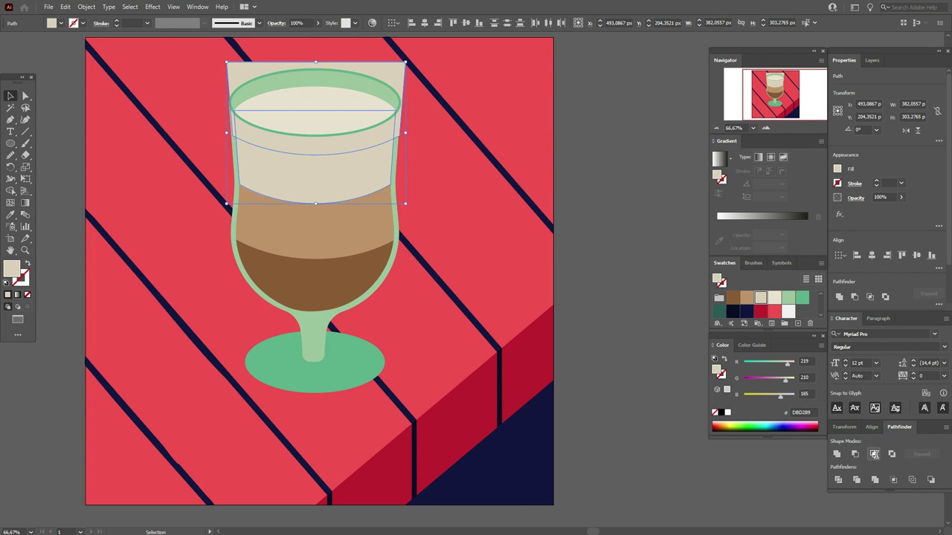
click(874, 454)
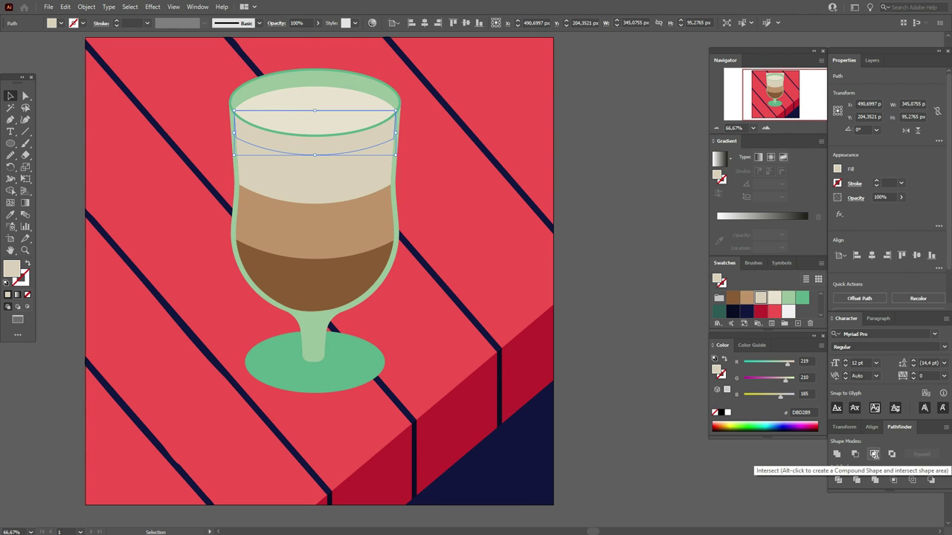
click(774, 298)
key(ctrl+h)
click(640, 271)
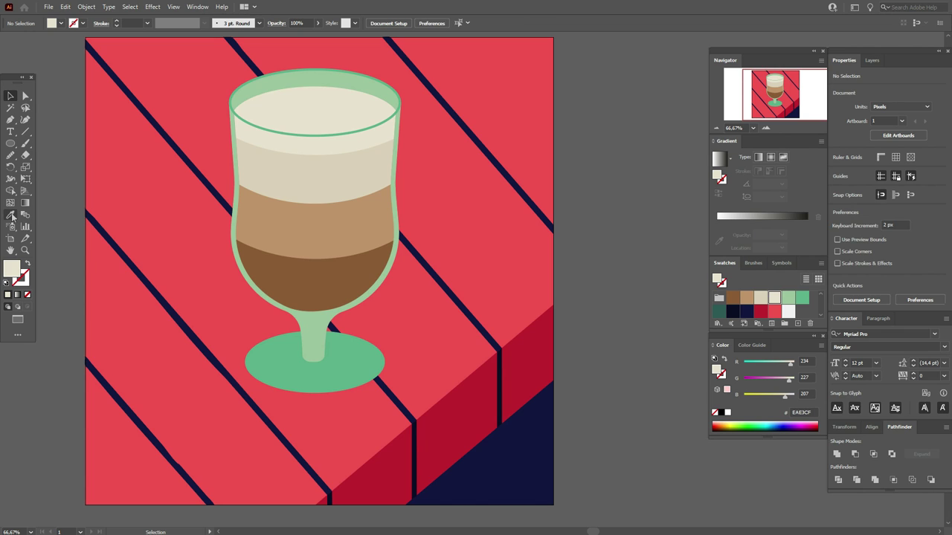
Step: Draw two green (#5EB188) rectangles about 20 and 32 px wide and 62 px tall on the glass's inner back wall
click(314, 368)
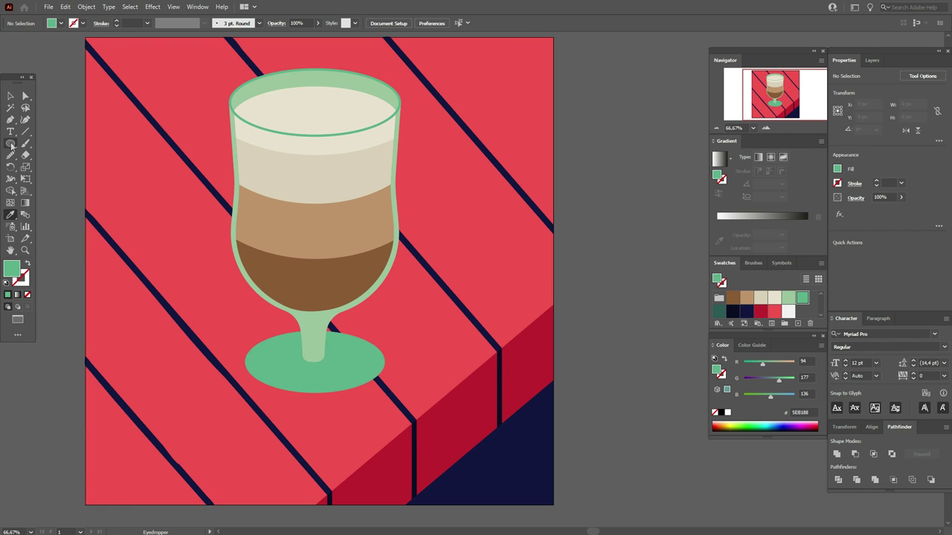
drag(10, 148, 59, 146)
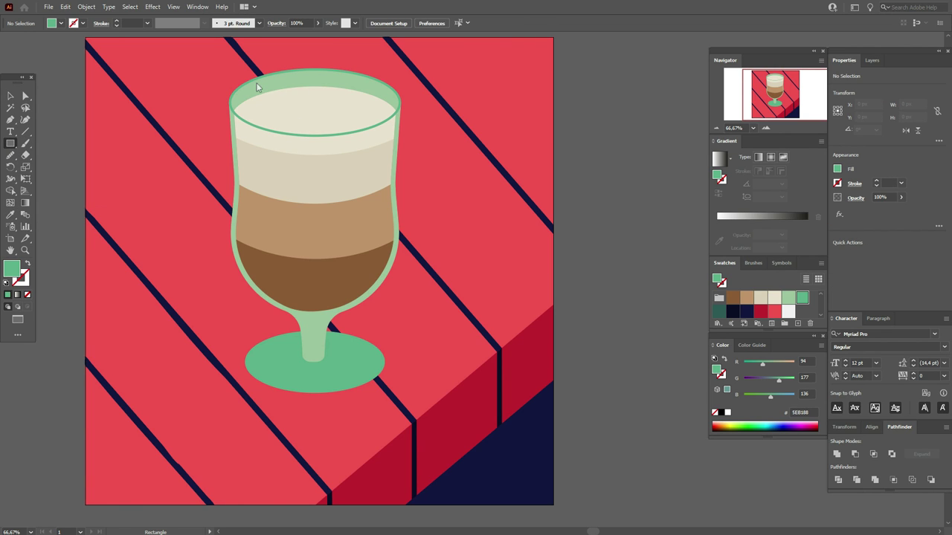
drag(260, 74, 272, 106)
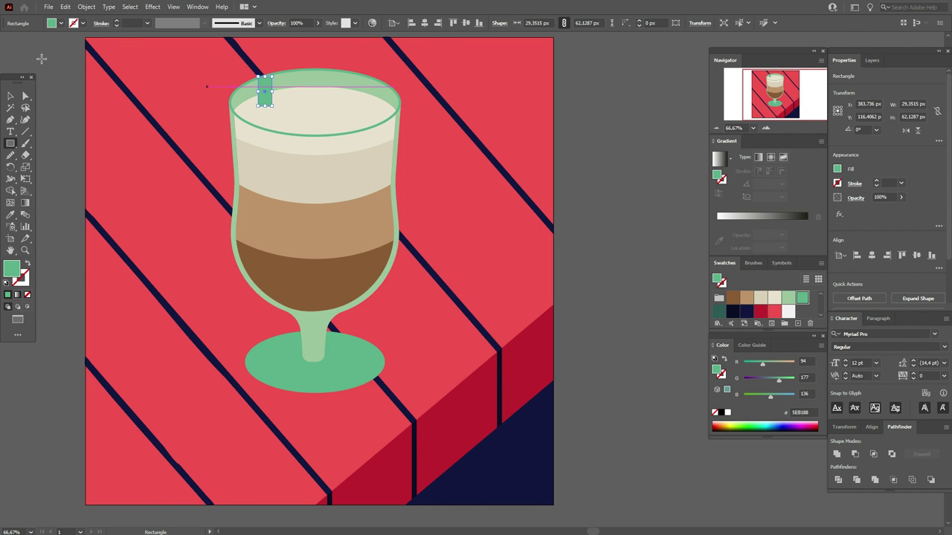
key(v)
drag(274, 90, 288, 89)
Step: Reshape the facing upper corners of the two green rectangles so they follow the curve of the glass rim
key(z)
click(291, 90)
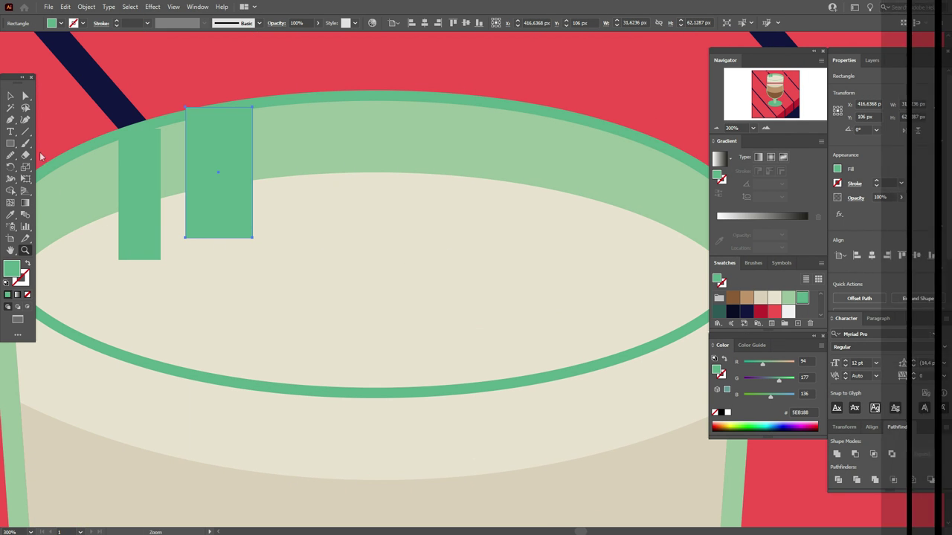
key(a)
click(136, 153)
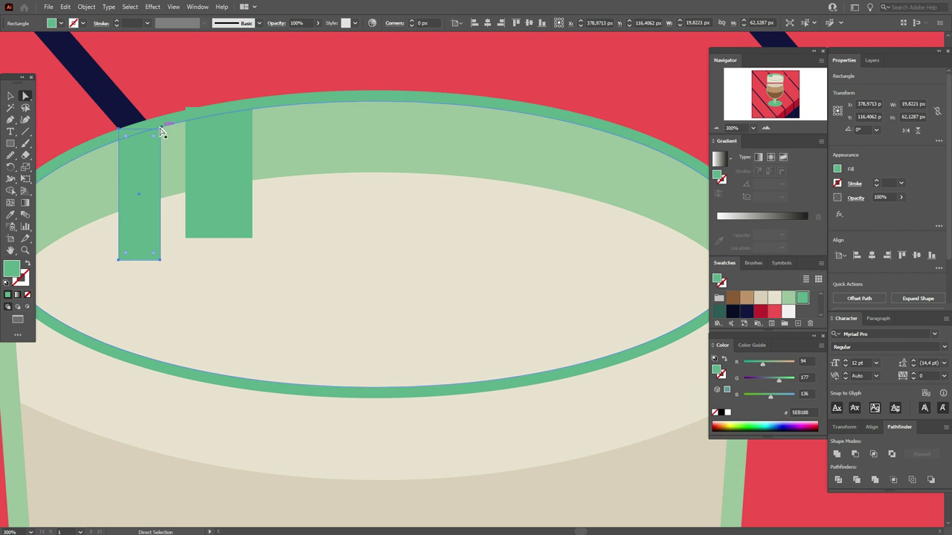
click(160, 130)
drag(160, 131, 184, 116)
click(187, 109)
click(11, 96)
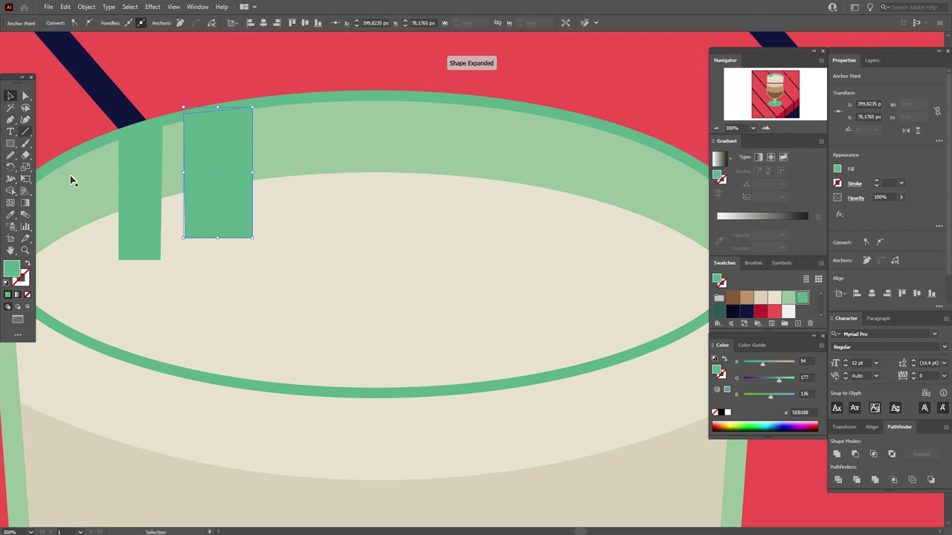
Step: Bring the cream drink surface to the front so it covers the lower ends of the green rectangles
click(270, 319)
right_click(270, 319)
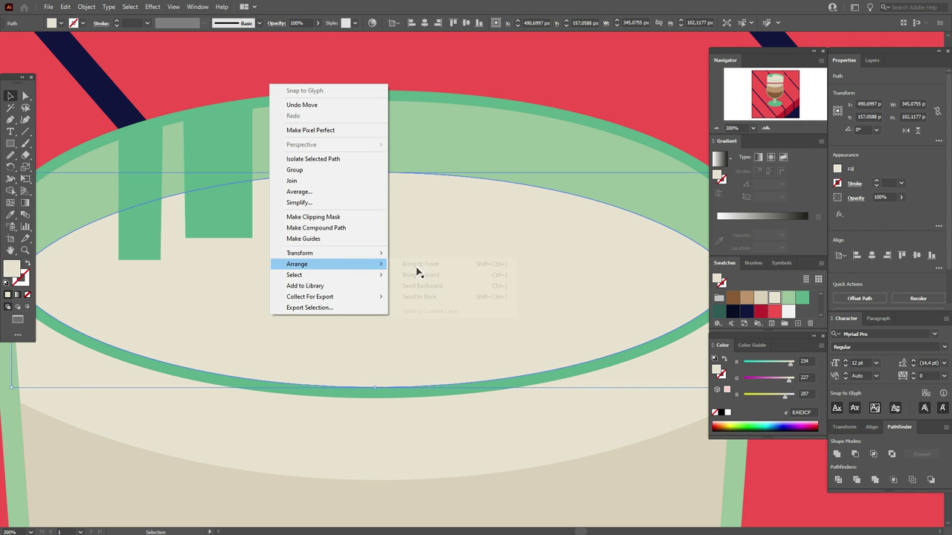
click(420, 266)
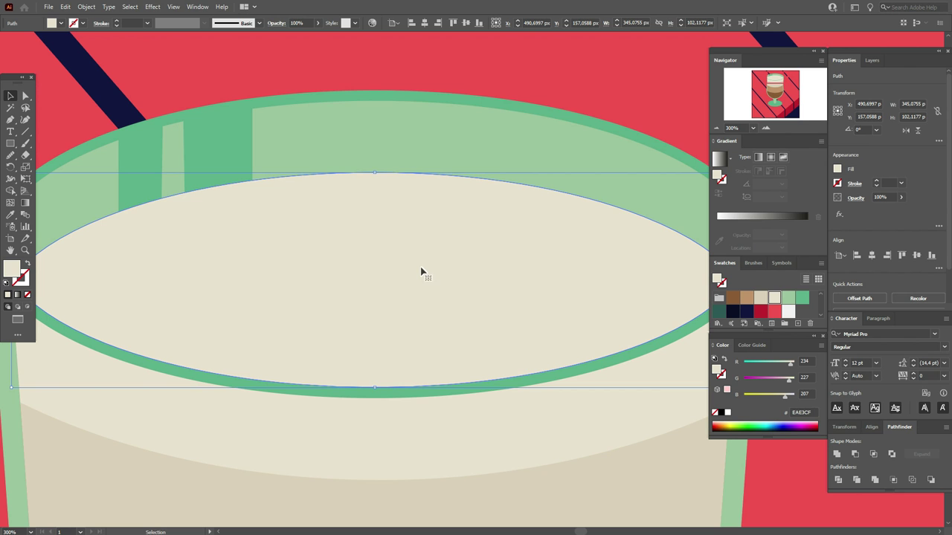
Step: Draw a thin curved off-white (#F4F2F4) highlight about 150 × 54 px along the right part of the inner rim with the Pen tool
click(12, 251)
key(ctrl+shift+a)
drag(442, 255, 412, 235)
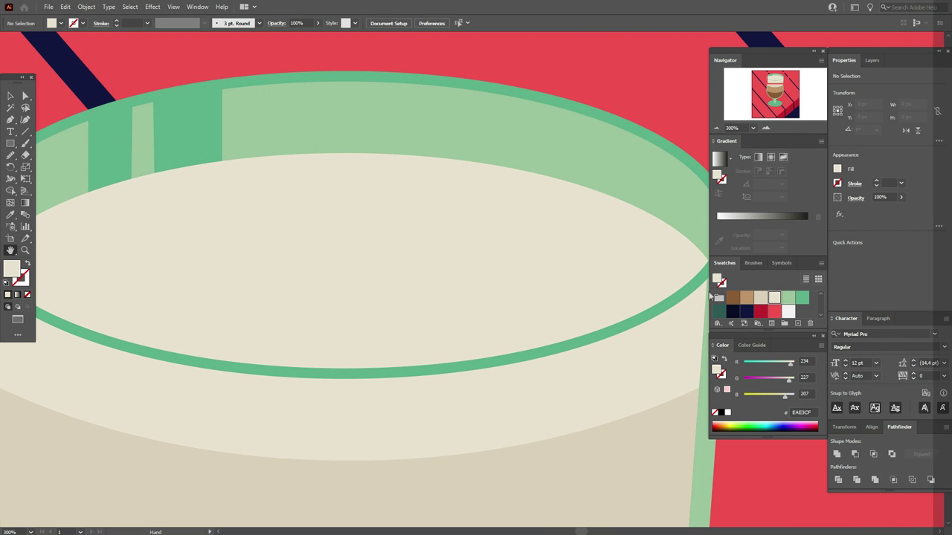
click(788, 312)
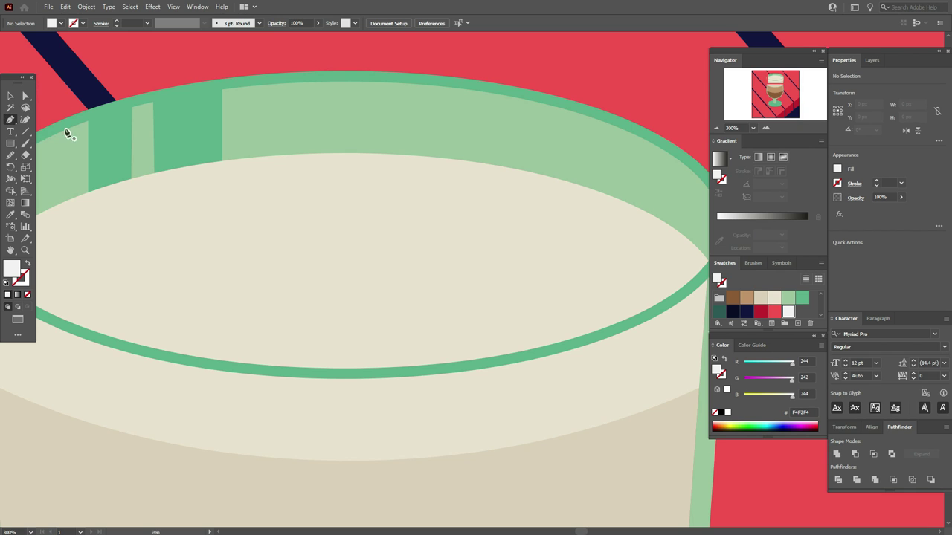
click(384, 88)
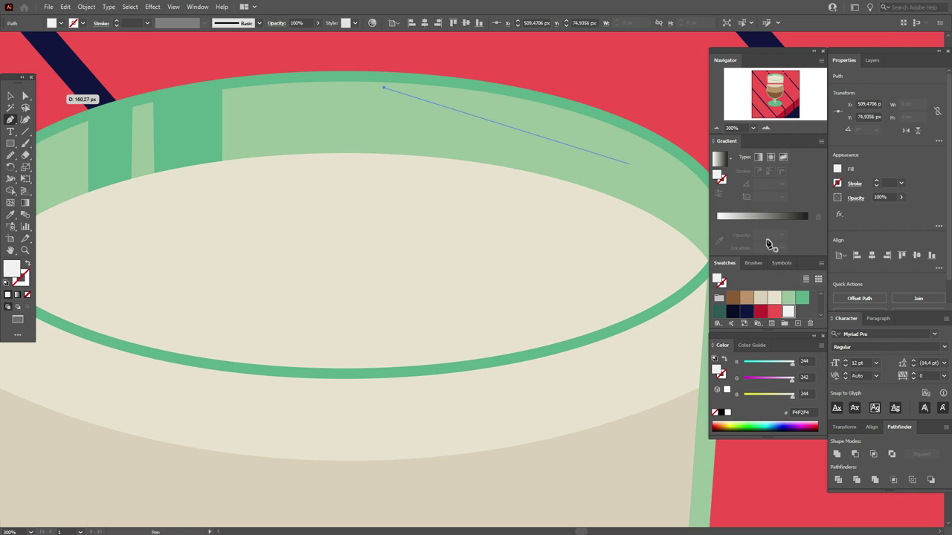
drag(700, 202, 751, 308)
drag(384, 89, 386, 90)
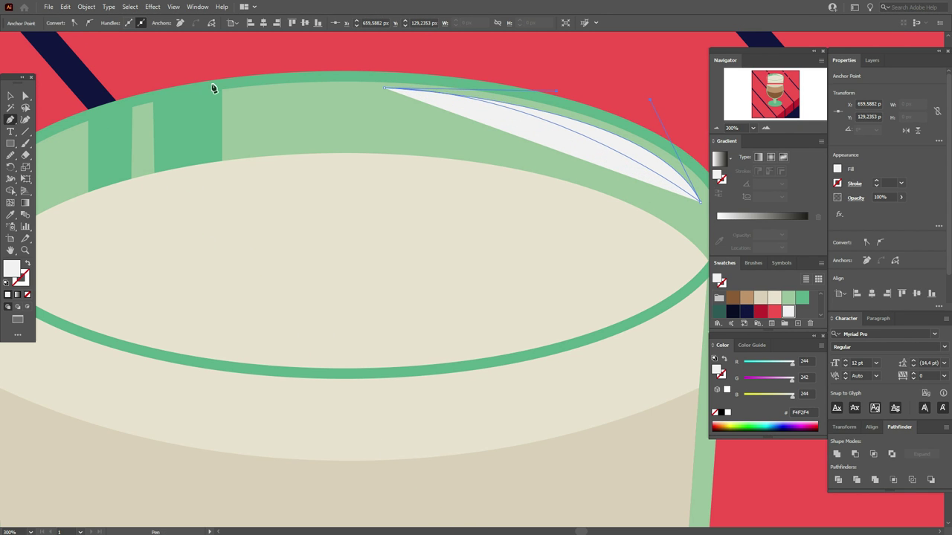
drag(213, 89, 127, 59)
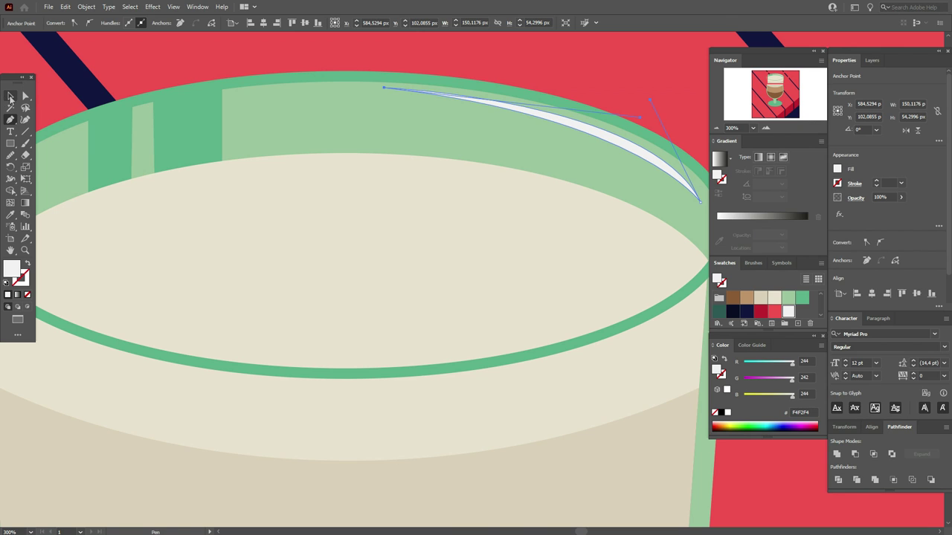
Step: Move the off-white rim highlight about 1 px right and 2 px down, away from the rim's edge
click(11, 96)
click(266, 56)
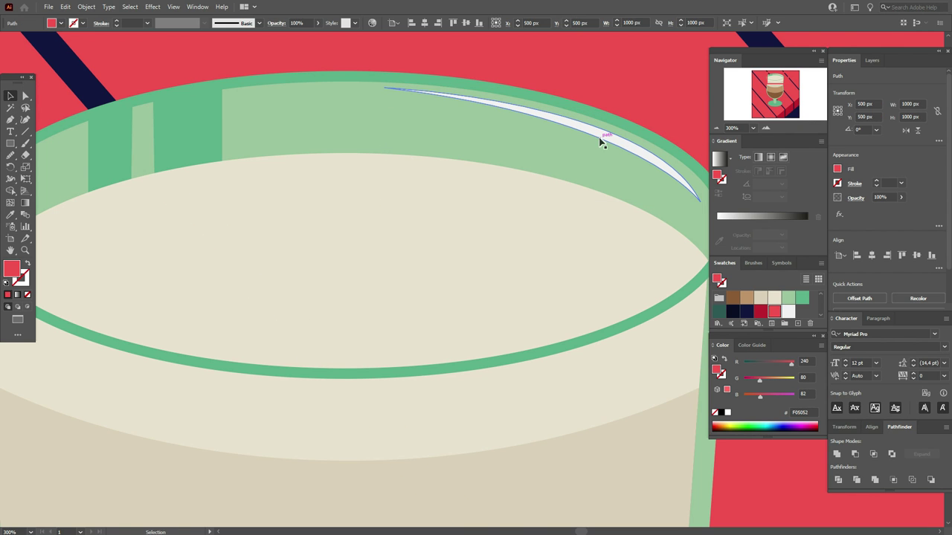
click(601, 142)
drag(602, 142, 604, 147)
Step: Exclude a copy of the cream surface shifted to the right from another copy, ungroup the result and keep only the left crescent
click(11, 249)
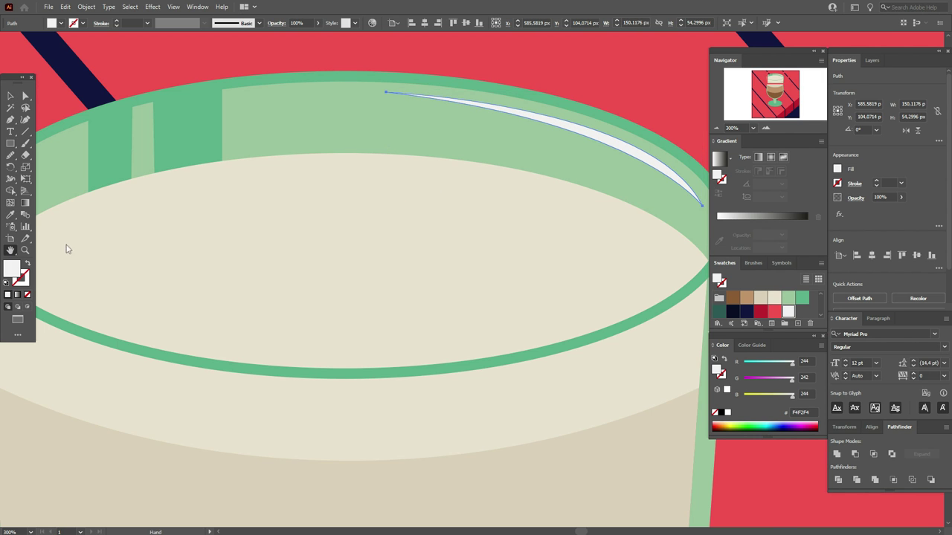
drag(204, 244, 270, 199)
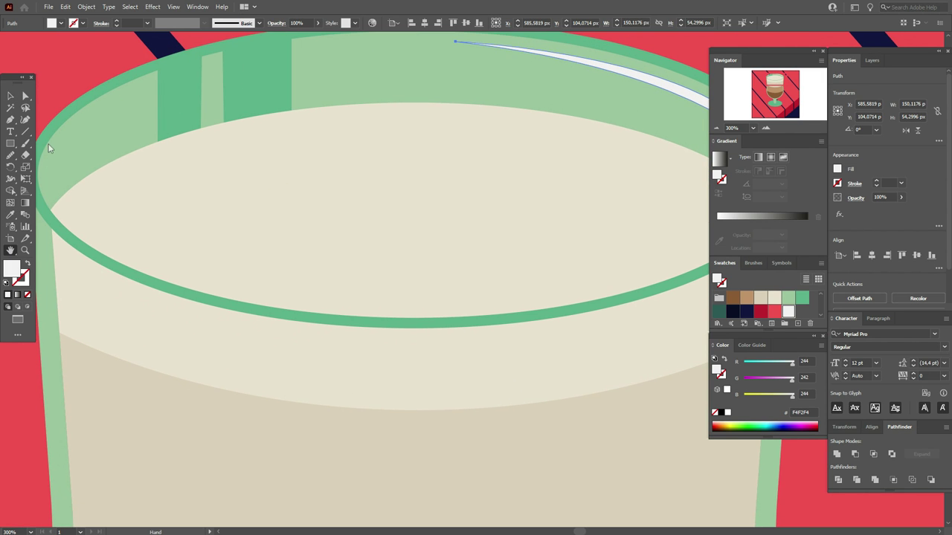
click(11, 97)
click(124, 199)
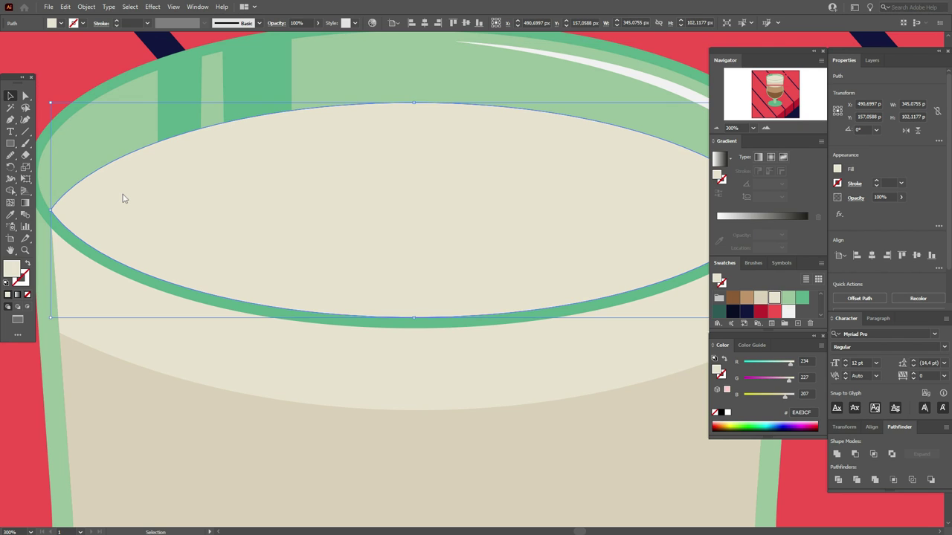
key(a)
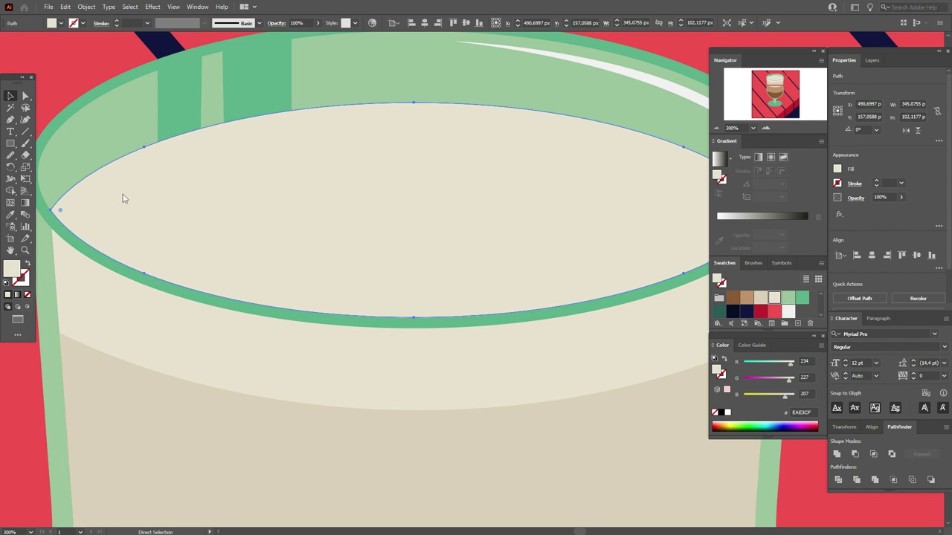
click(124, 199)
drag(124, 199, 220, 206)
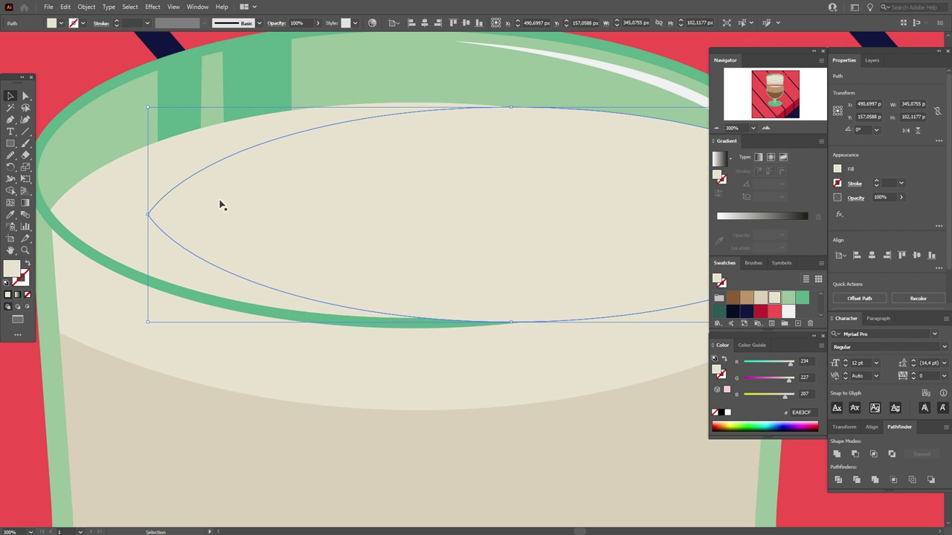
shift+click(117, 225)
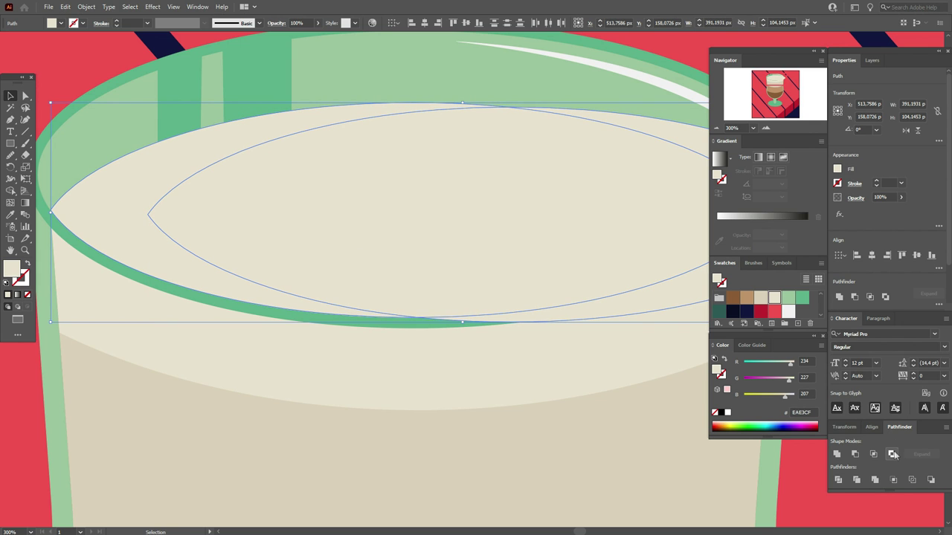
right_click(232, 248)
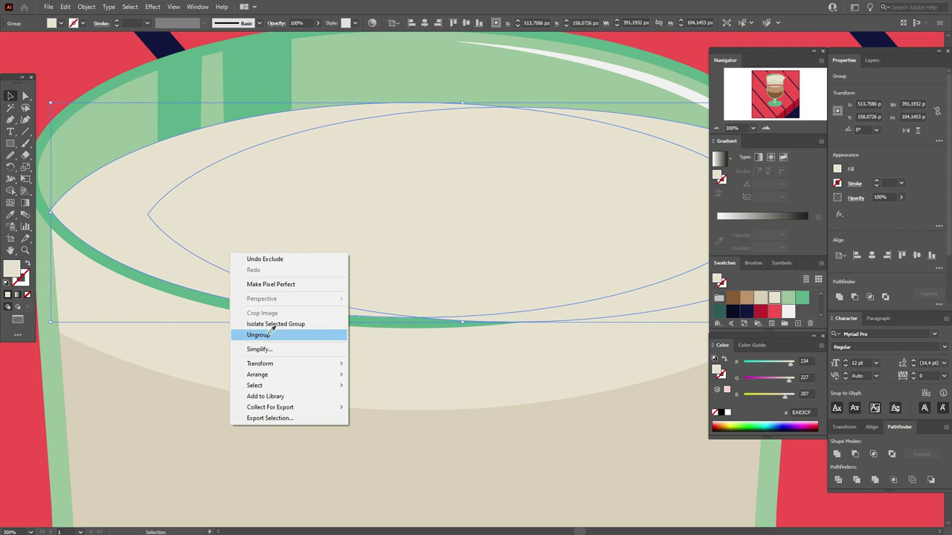
click(246, 333)
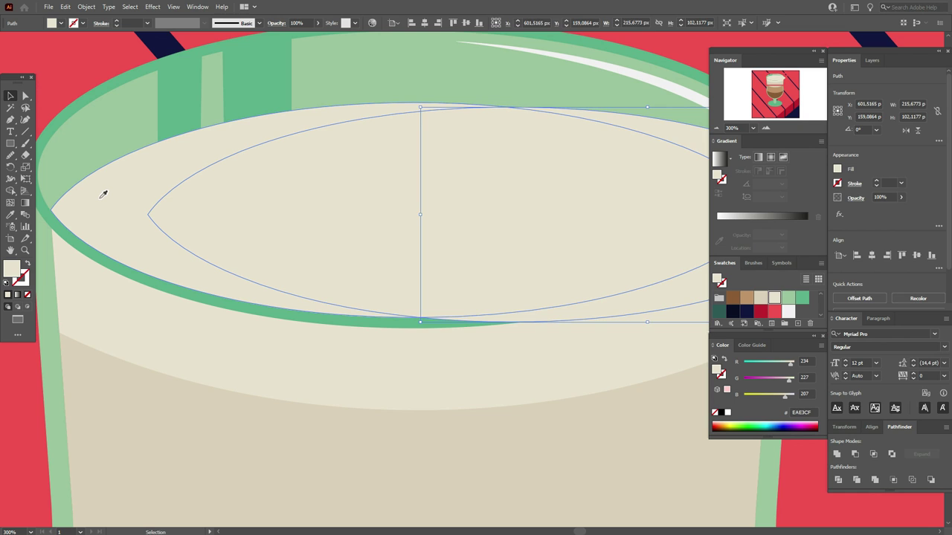
click(104, 194)
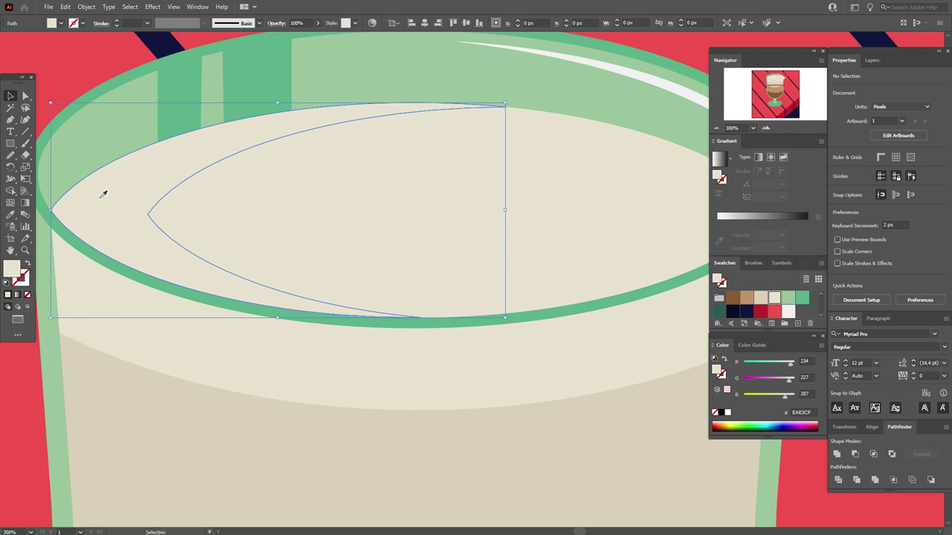
Step: Fill the crescent with off-white (#F4F2F4), shrink it to about 193 × 91 px inside the drink surface and round its left tip
click(787, 312)
drag(53, 212, 99, 211)
key(a)
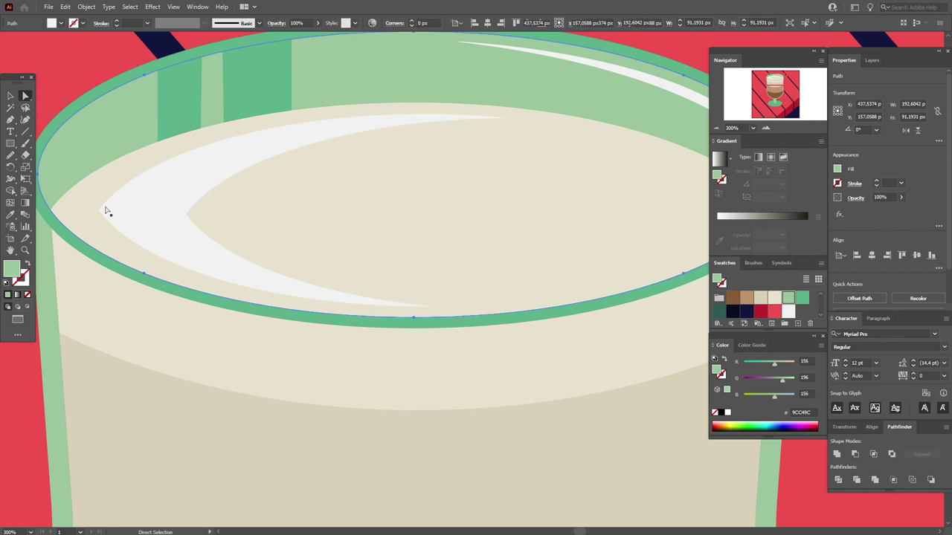
click(99, 210)
drag(109, 213, 243, 215)
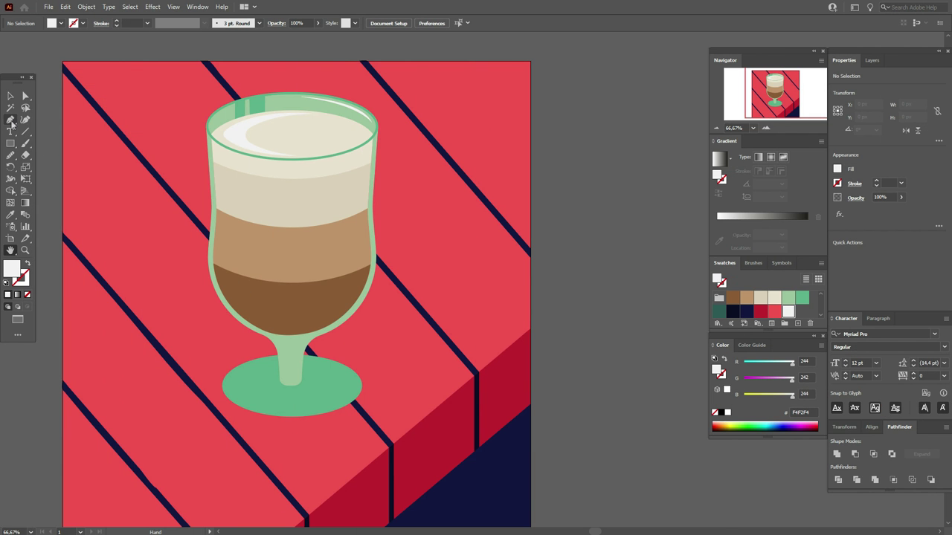
Step: Draw a curved off-white (#F4F2F4) highlight about 208 px wide just below the left front of the rim with the Pen tool
click(11, 121)
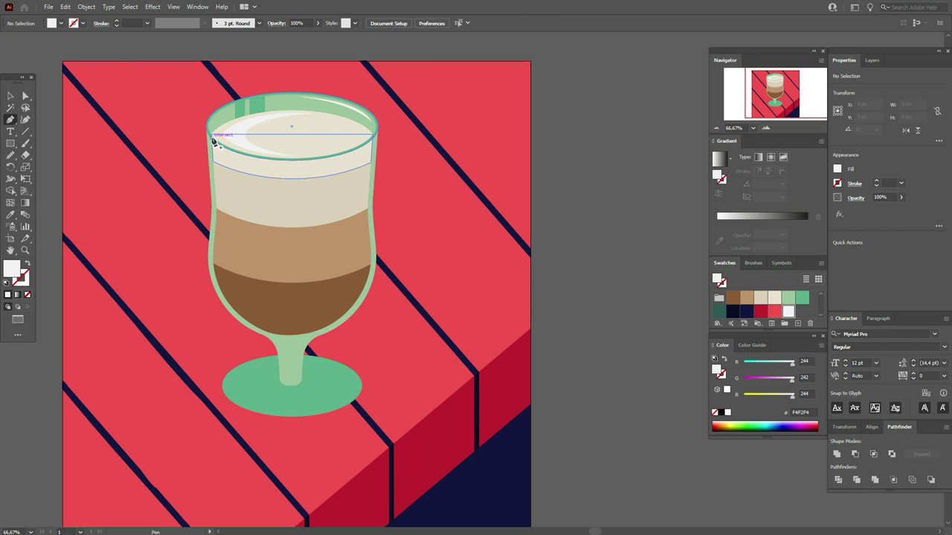
drag(213, 141, 213, 154)
drag(310, 159, 351, 151)
click(309, 160)
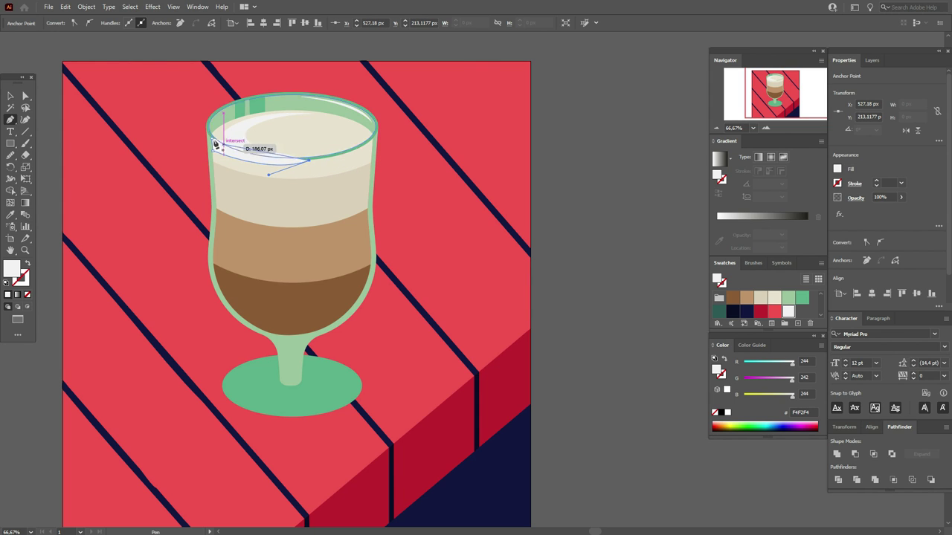
drag(215, 143, 192, 120)
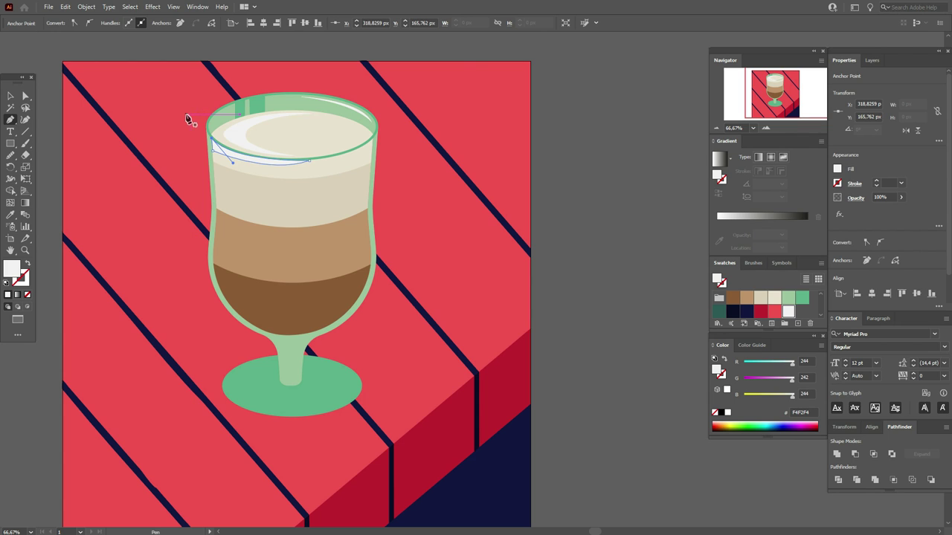
click(10, 95)
click(610, 228)
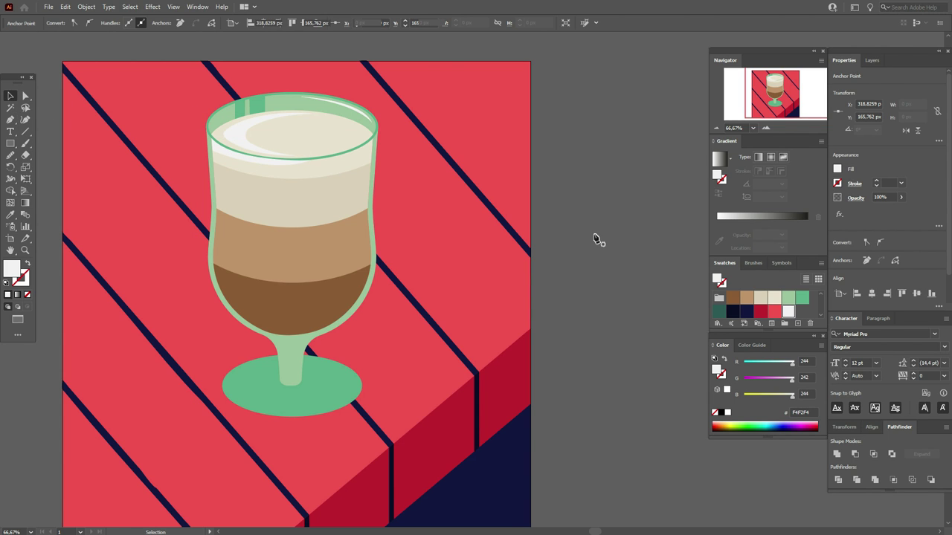
Step: Bring the rim ellipse, the surface crescent, the two green reflections and the inner rim highlight to the front
click(316, 161)
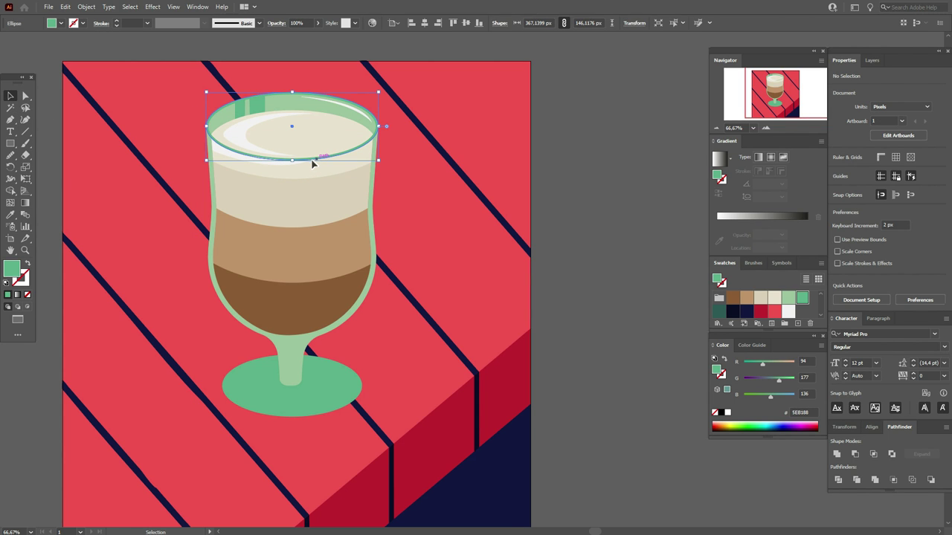
shift+click(246, 143)
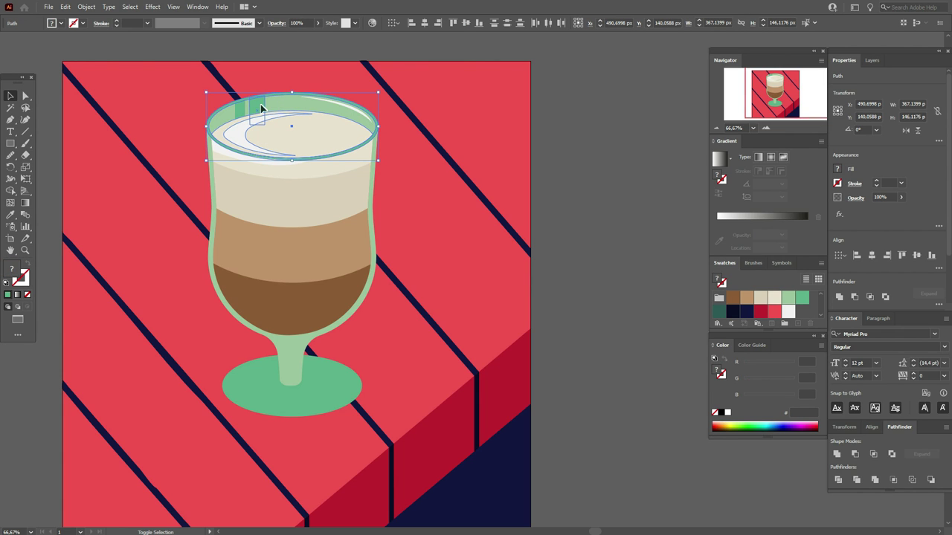
right_click(354, 114)
mouse_move(446, 269)
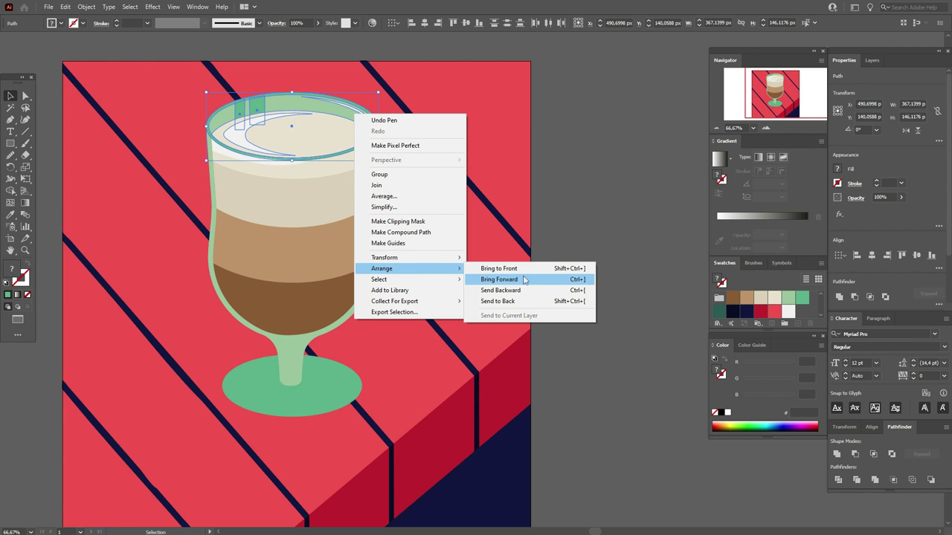
click(525, 269)
click(593, 262)
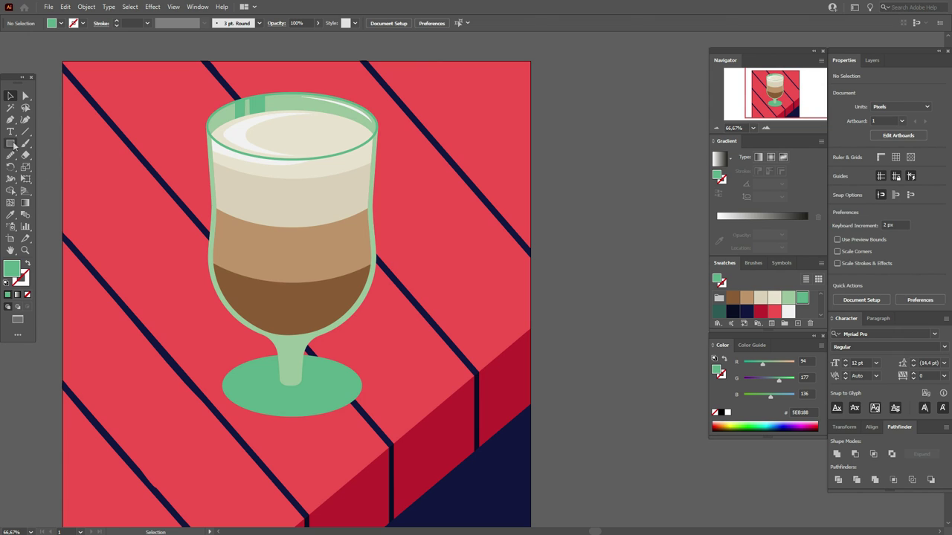
Step: Draw an off-white vertical rectangle about 54 × 201 px below the curved highlight, sampling the fill from the surface crescent
drag(226, 161, 227, 162)
click(11, 214)
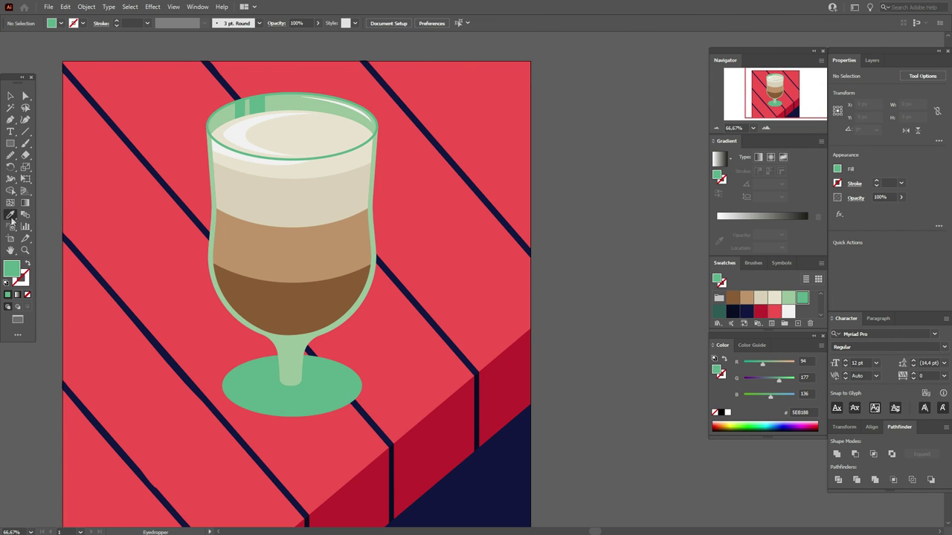
click(238, 141)
click(10, 145)
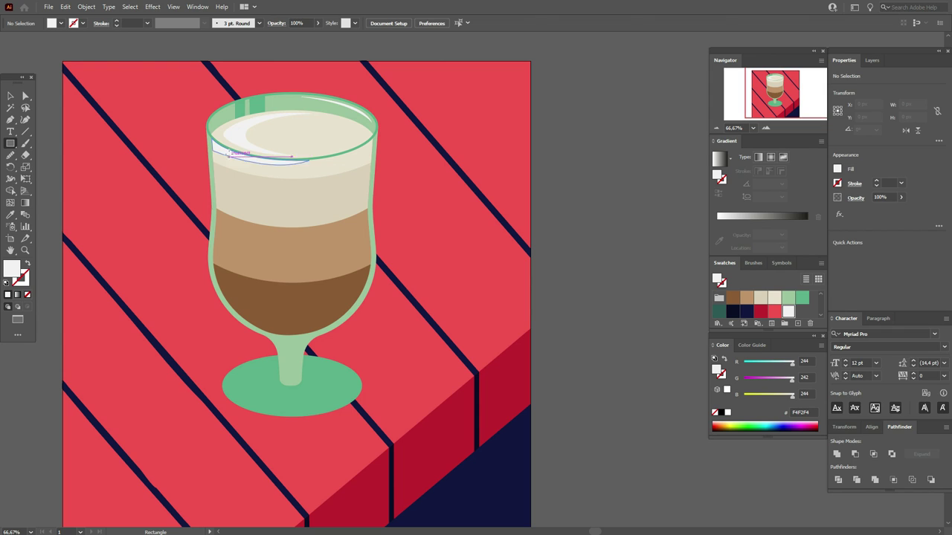
drag(229, 153, 254, 258)
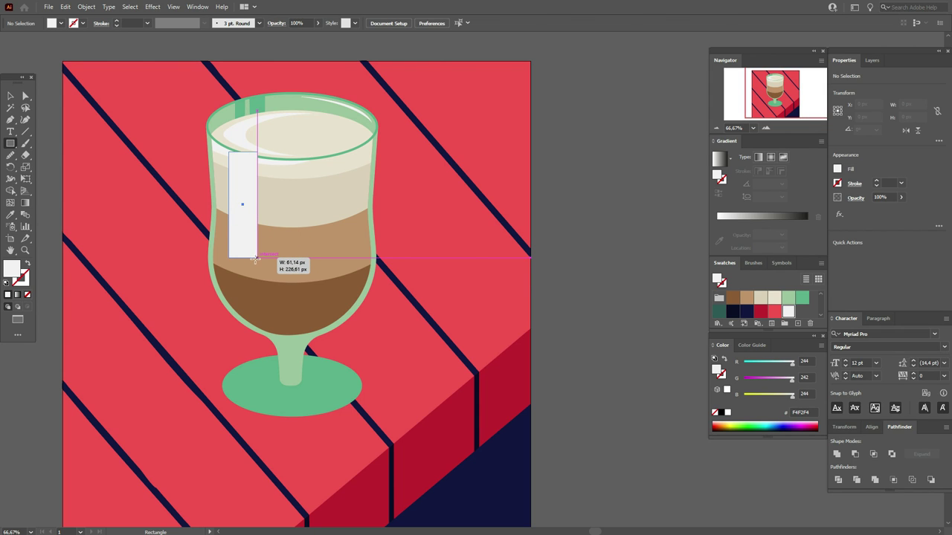
drag(255, 259, 253, 246)
Step: Lower the strip's top right corner to follow the rim curve and fully round its two bottom corners
click(26, 97)
click(52, 108)
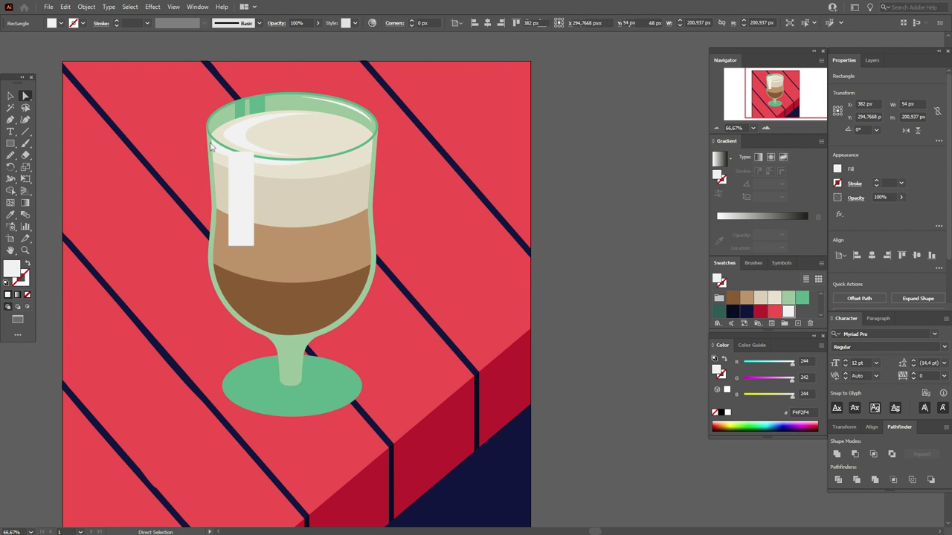
drag(253, 154, 252, 162)
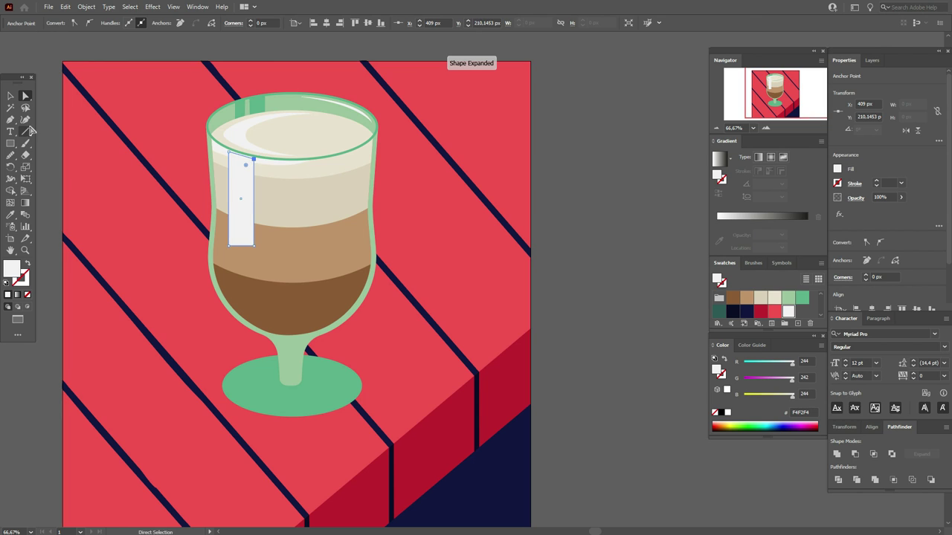
click(229, 245)
shift+click(254, 246)
drag(240, 237, 252, 223)
click(601, 246)
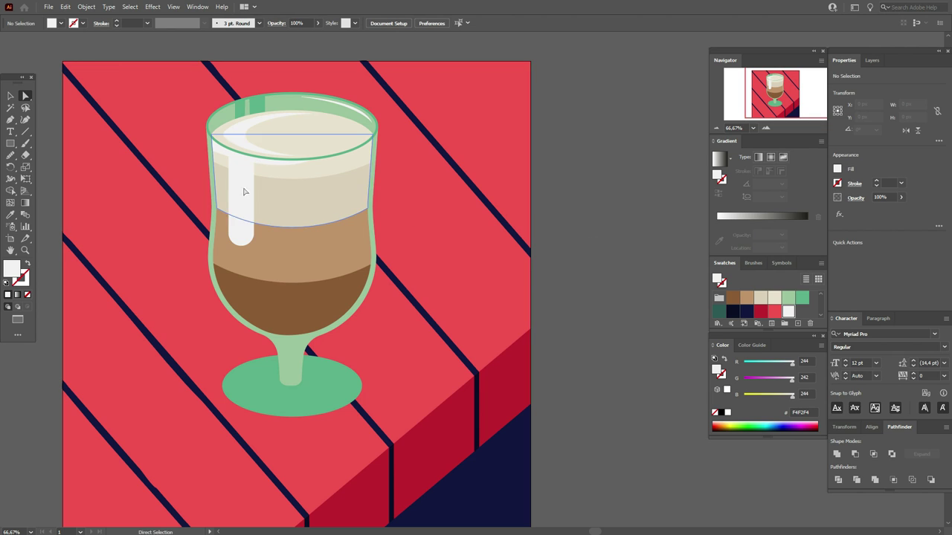
Step: Unite the curved rim highlight and the vertical strip into one shape
click(12, 97)
click(223, 152)
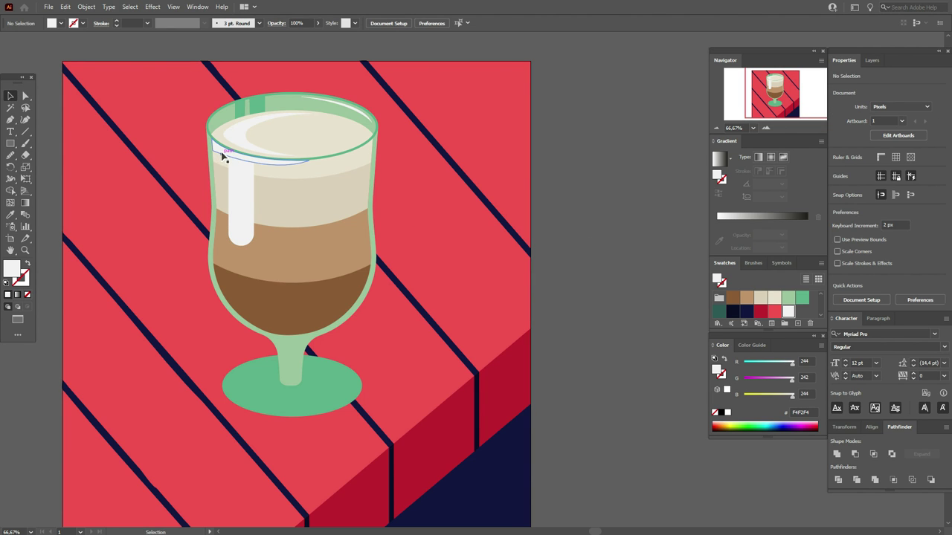
shift+click(245, 197)
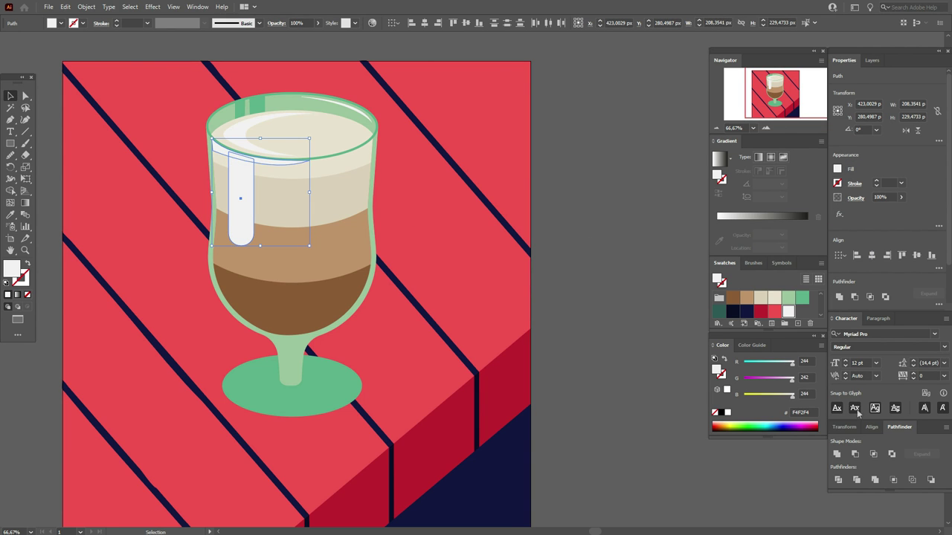
click(837, 454)
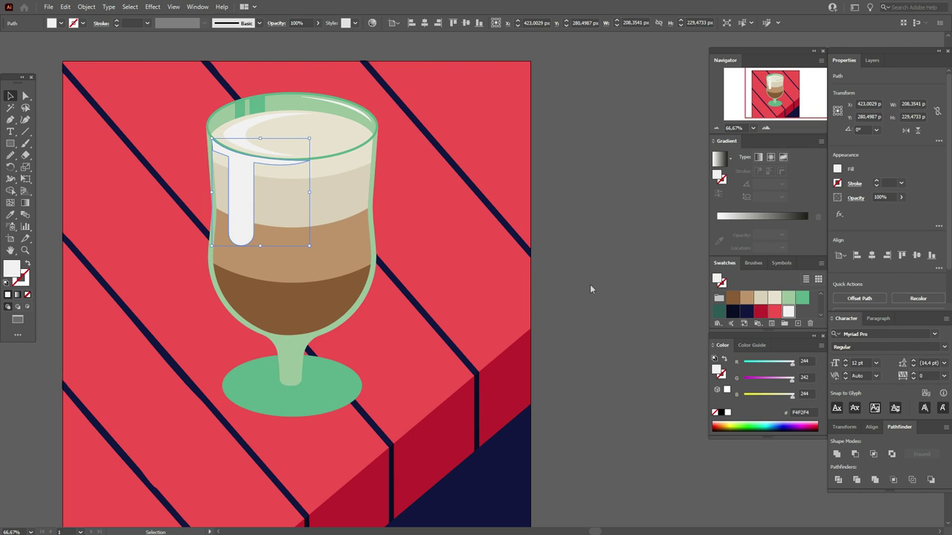
click(589, 286)
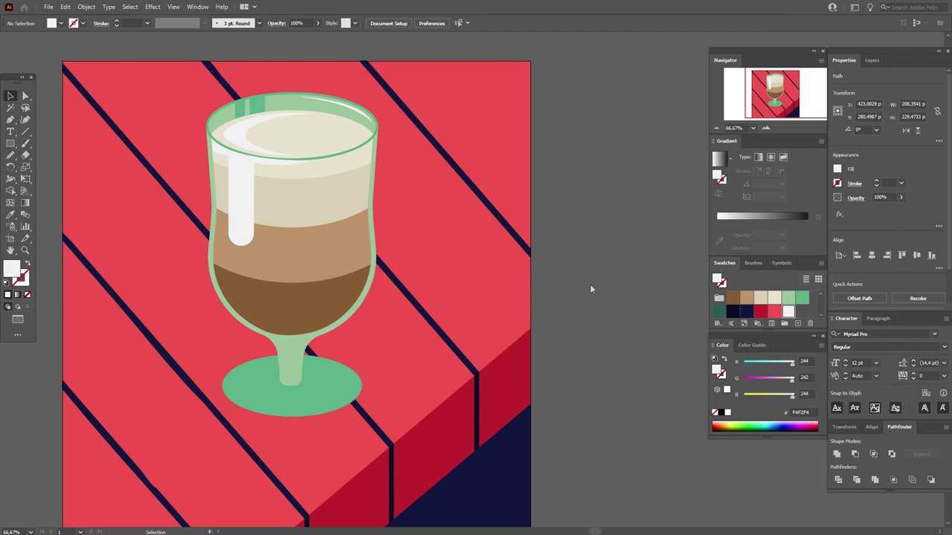
Step: Bring the rim ellipse with its inner reflections and highlights in front of the united highlight
click(206, 132)
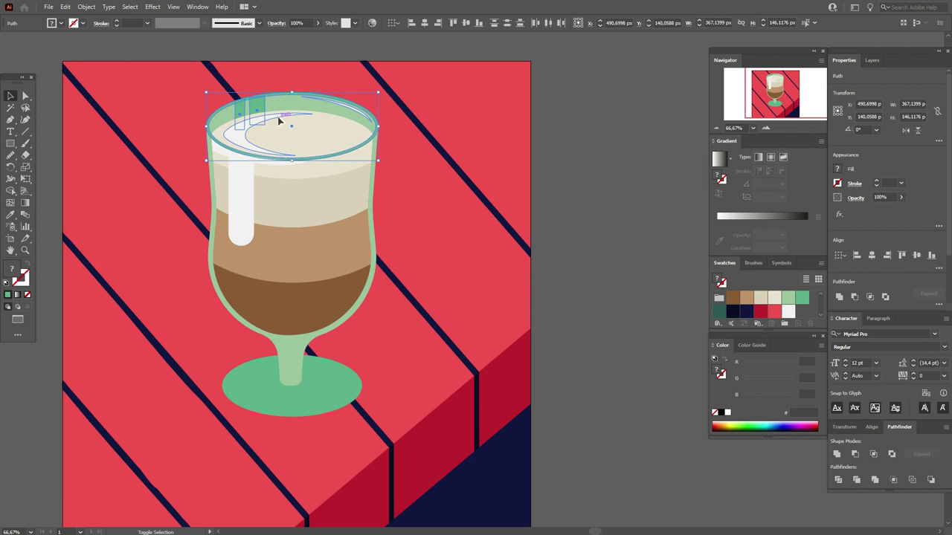
right_click(331, 137)
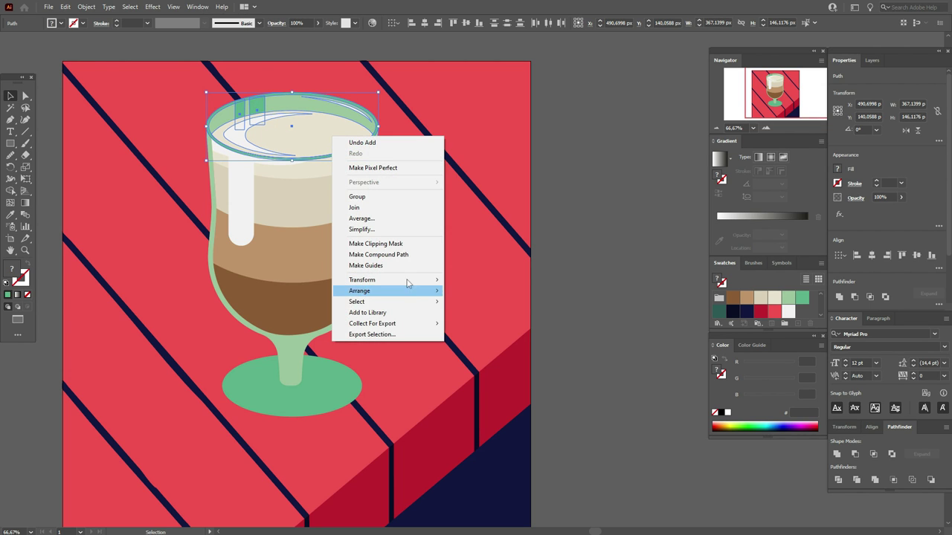
mouse_move(435, 290)
click(481, 293)
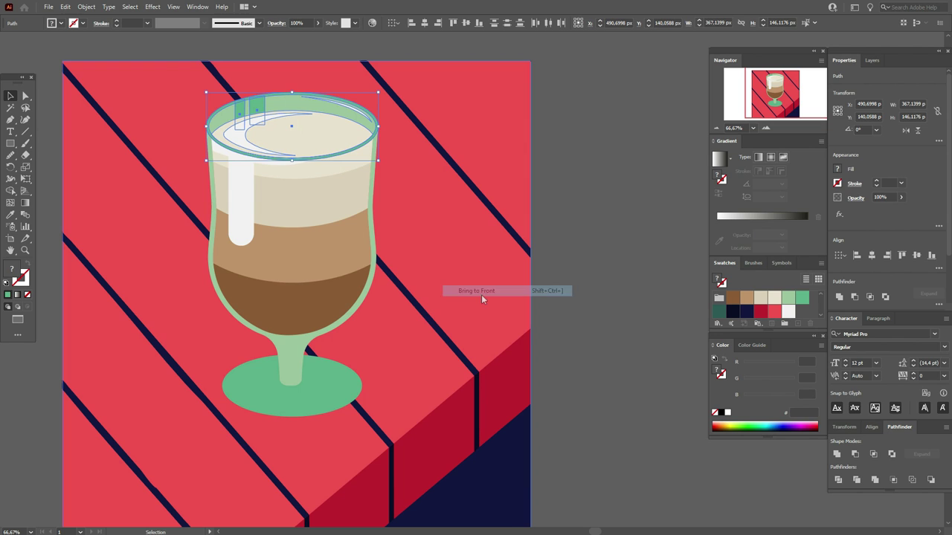
click(619, 279)
Step: Round the two inner corners where the vertical strip meets the curved highlight, using a radius of about 42 px
click(232, 203)
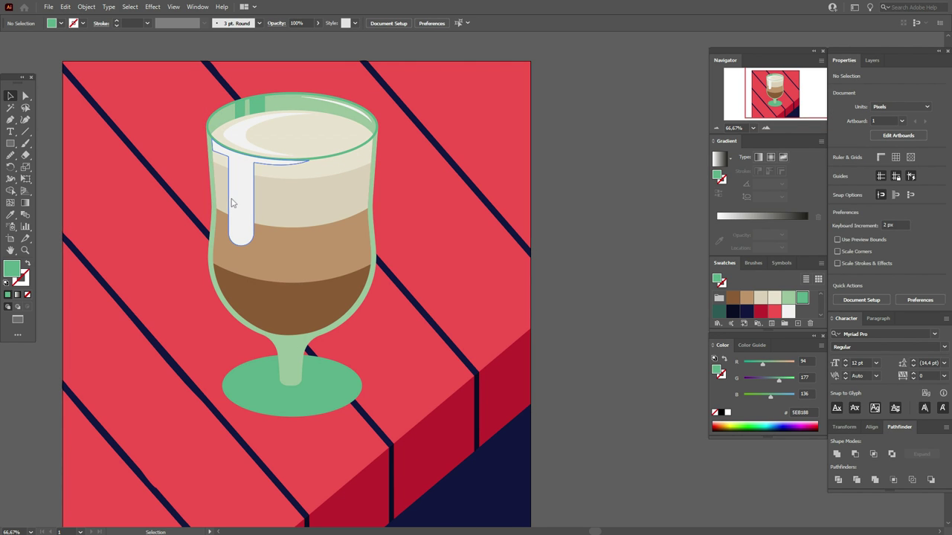
click(25, 96)
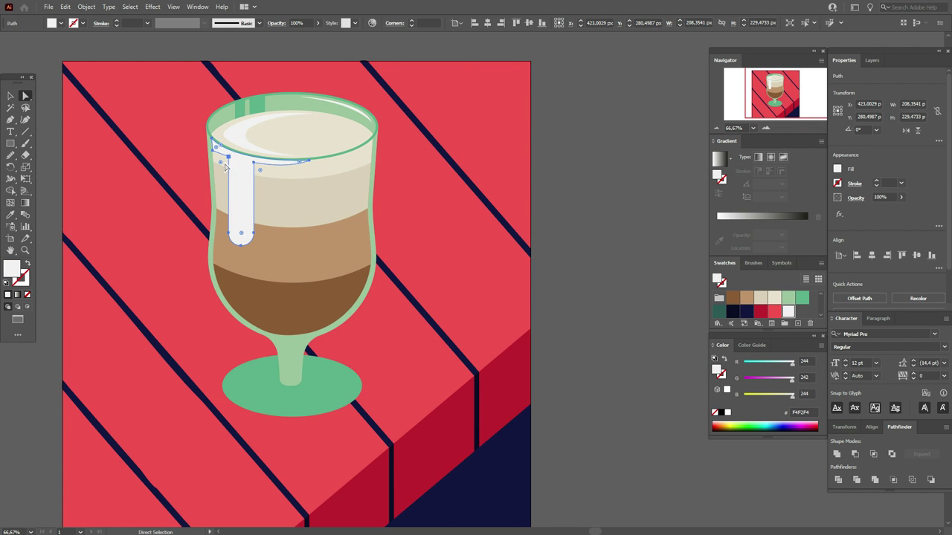
drag(228, 158, 271, 191)
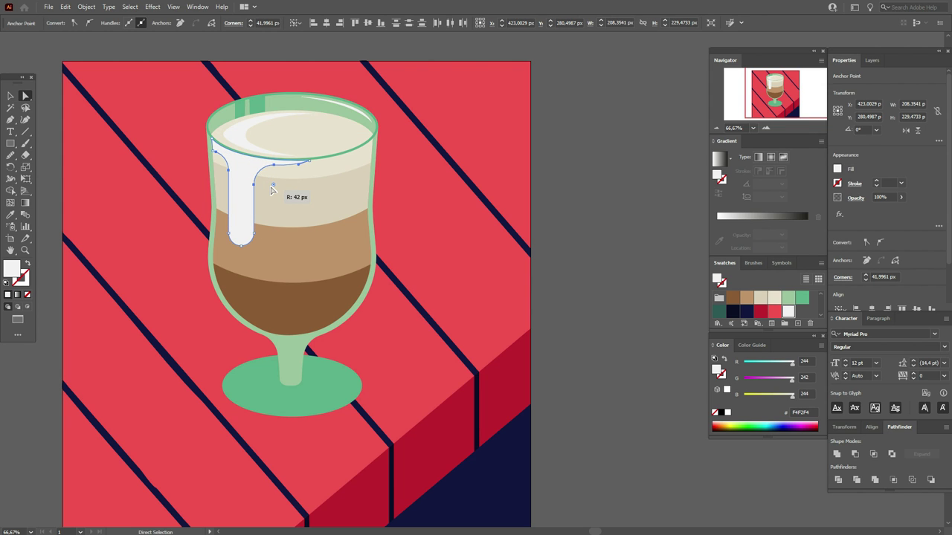
click(586, 225)
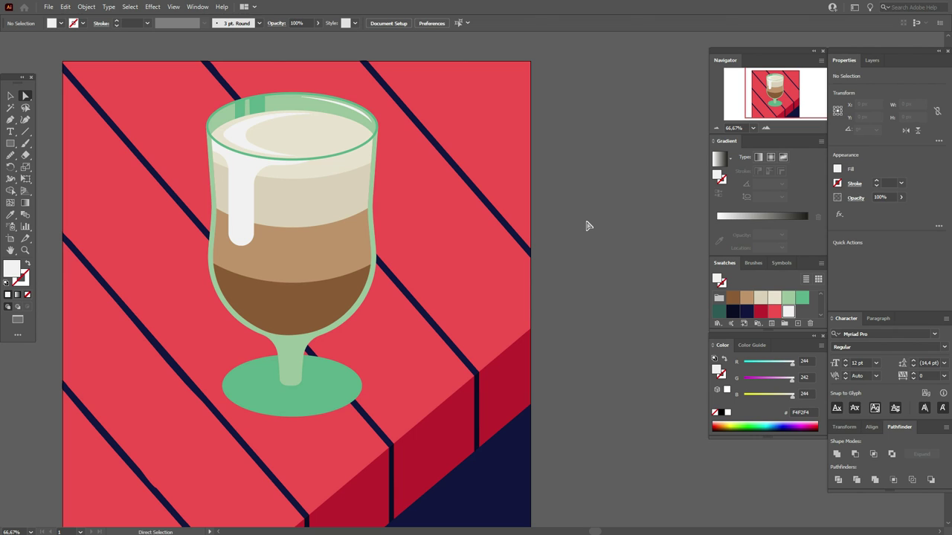
Step: Draw a curved off-white highlight along the lower left edge of the dark brown coffee layer with the Pen tool
click(11, 121)
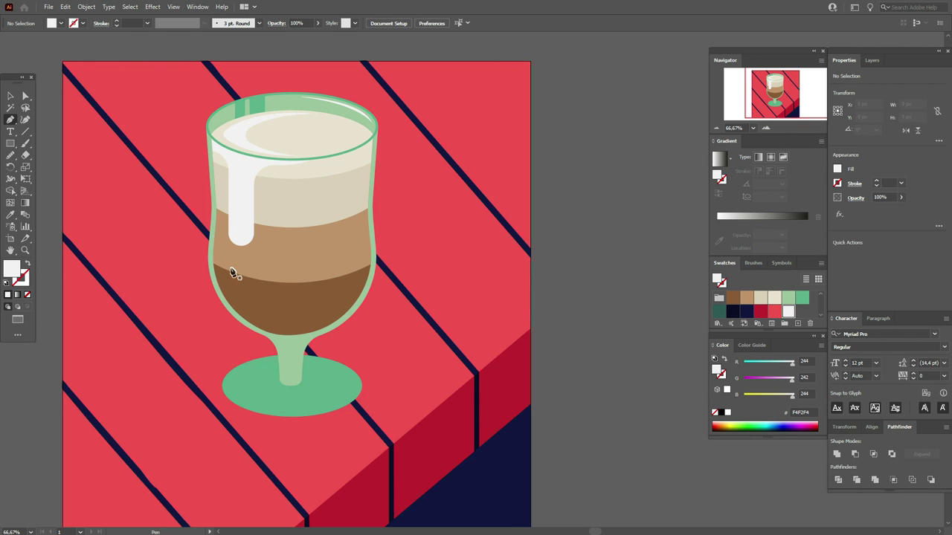
drag(236, 281, 320, 332)
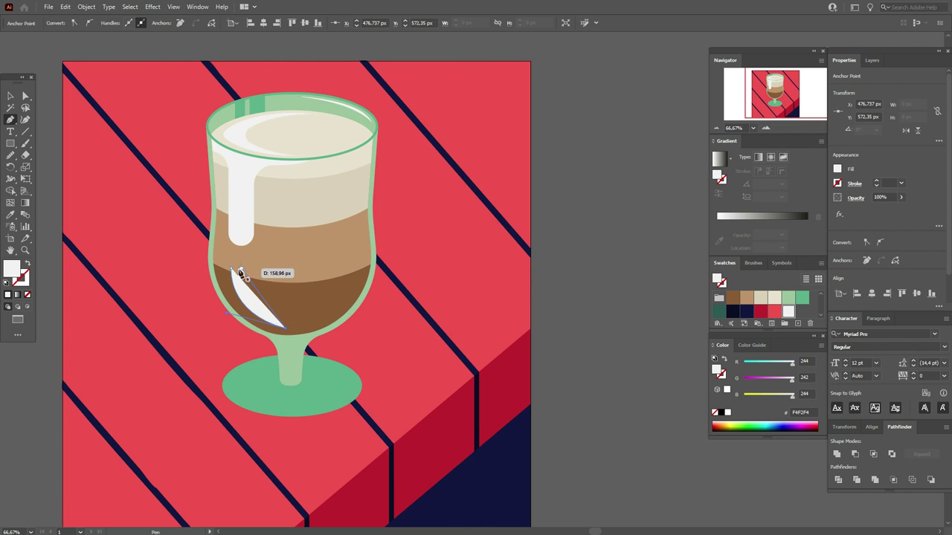
click(231, 270)
key(ctrl+[)
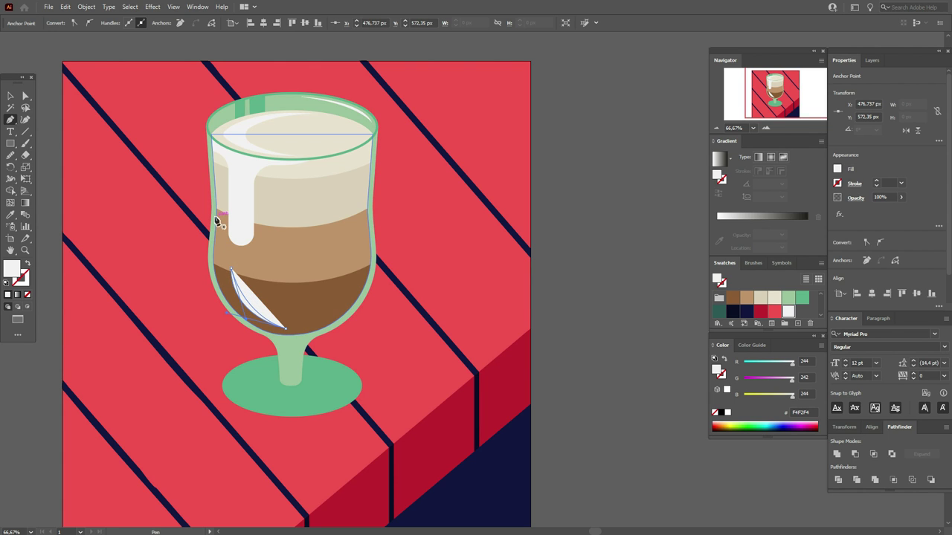
Step: Finish the white crescent highlight on the dark coffee layer and shift it slightly up and to the left
key(ctrl+shift+a)
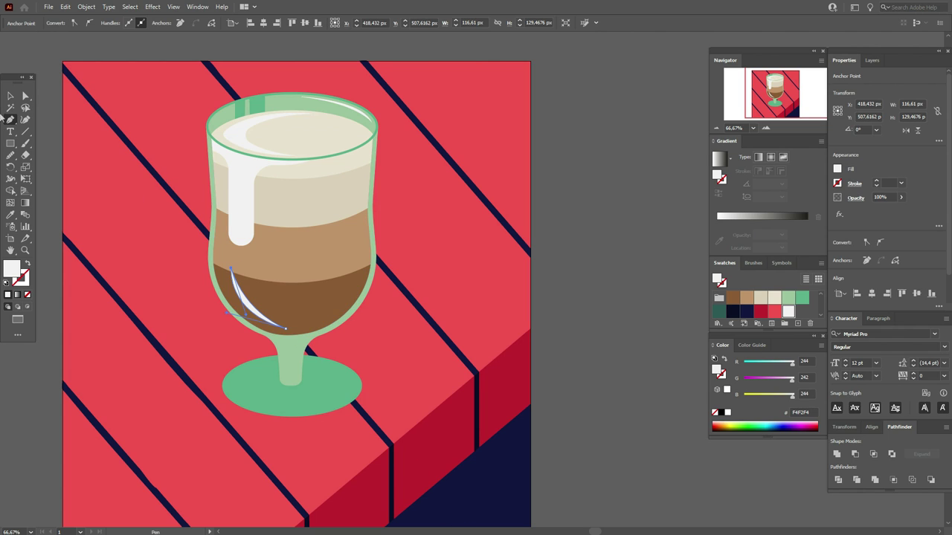
key(v)
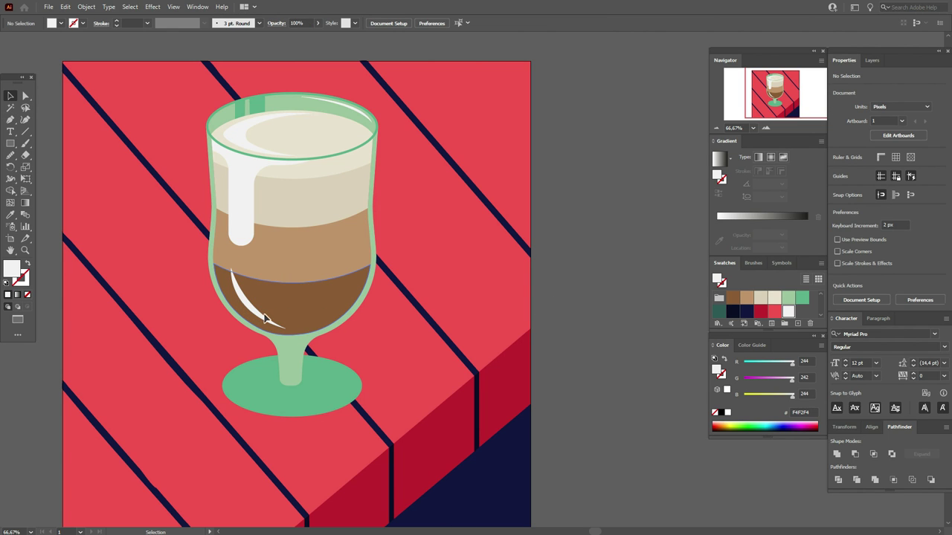
drag(261, 317, 262, 314)
click(620, 314)
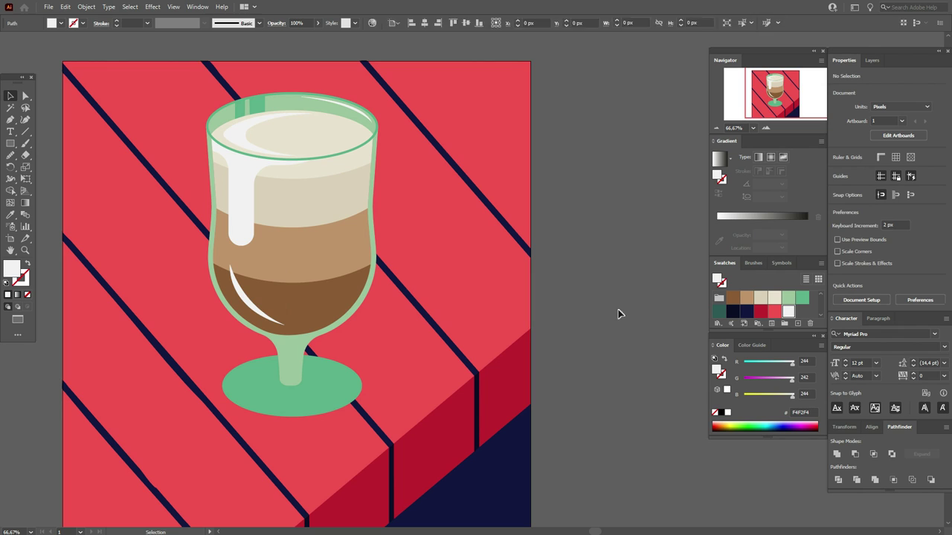
Step: Round the pointed ends of the white crescent highlight and nudge it slightly into place on the dark coffee layer
click(244, 301)
click(24, 95)
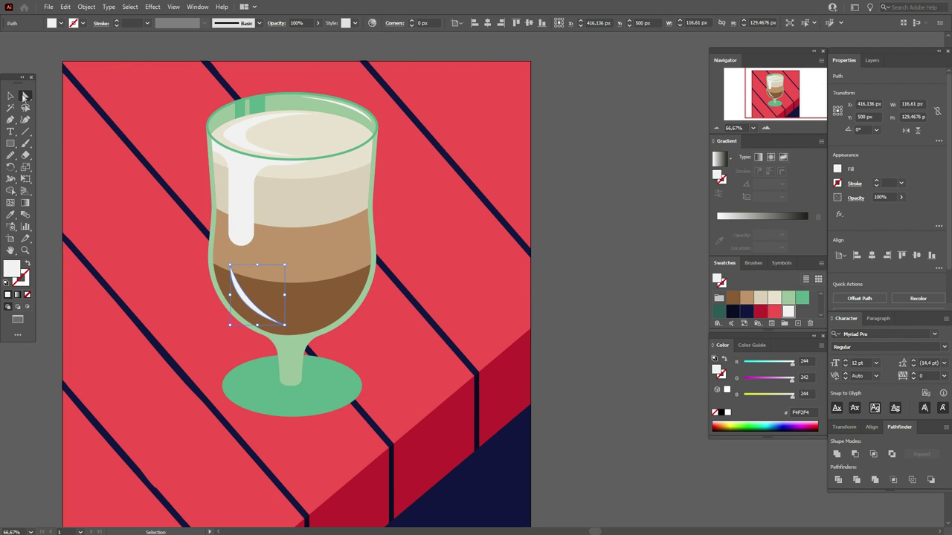
click(230, 267)
drag(232, 275, 235, 285)
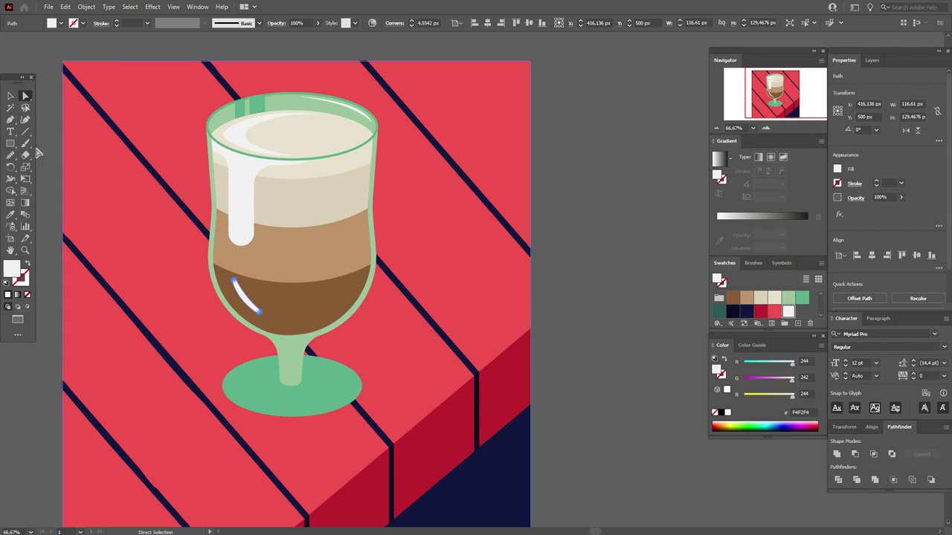
key(v)
click(591, 254)
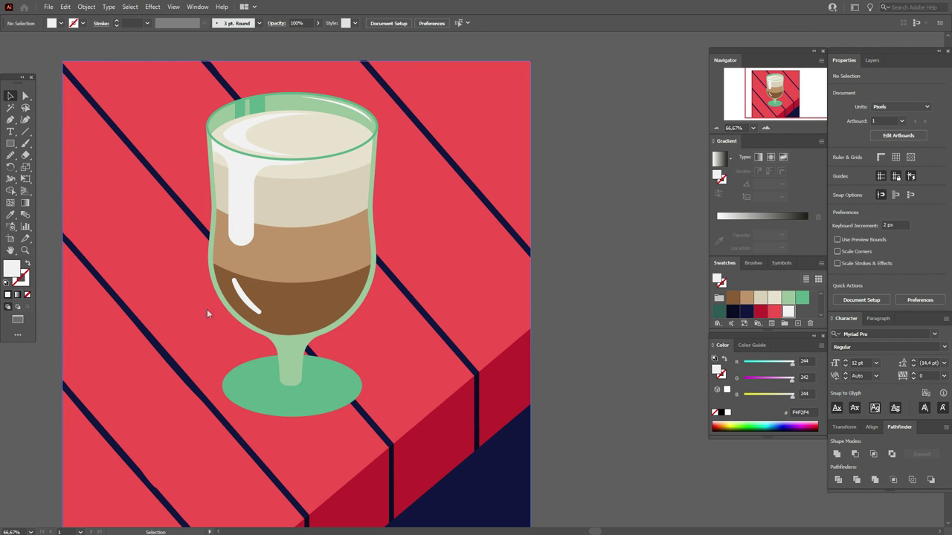
drag(251, 307, 251, 308)
click(637, 316)
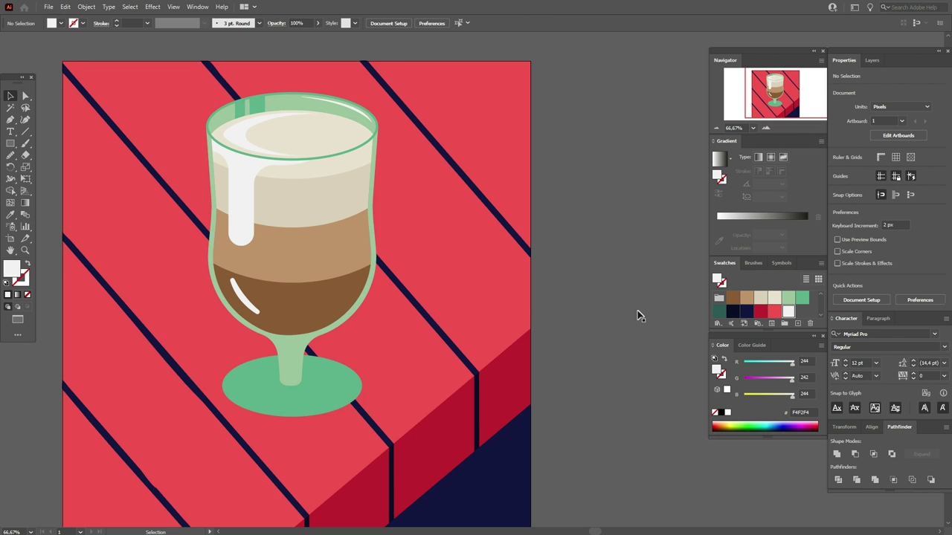
Step: Shift a copy of the light brown glass-interior shape about 56 px to the left
key(a)
click(326, 260)
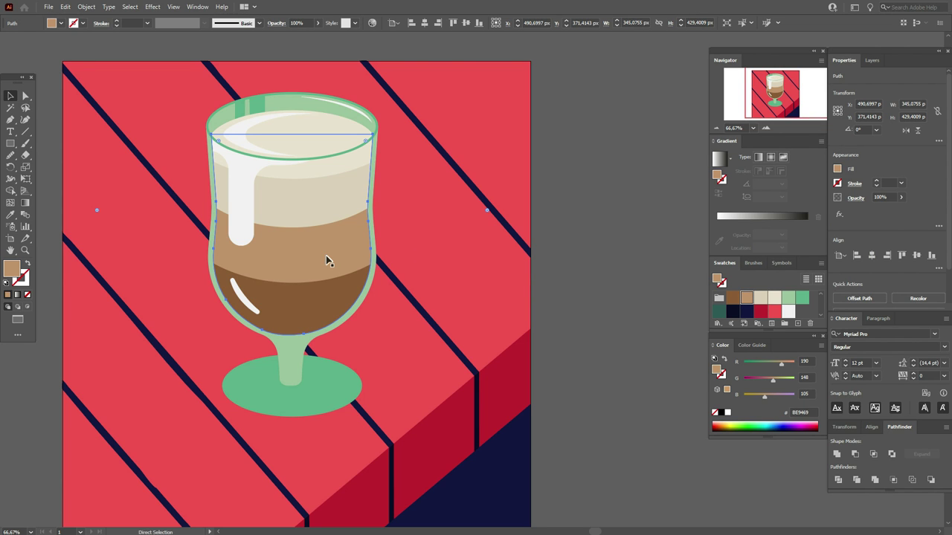
key(v)
key(Left)
key(Left)
key(Left)
key(Left)
key(Left)
key(Left)
key(Left)
key(Left)
key(Left)
key(Left)
key(Left)
key(Left)
key(Left)
key(Left)
key(Left)
key(Left)
key(Left)
key(Left)
key(Left)
key(Left)
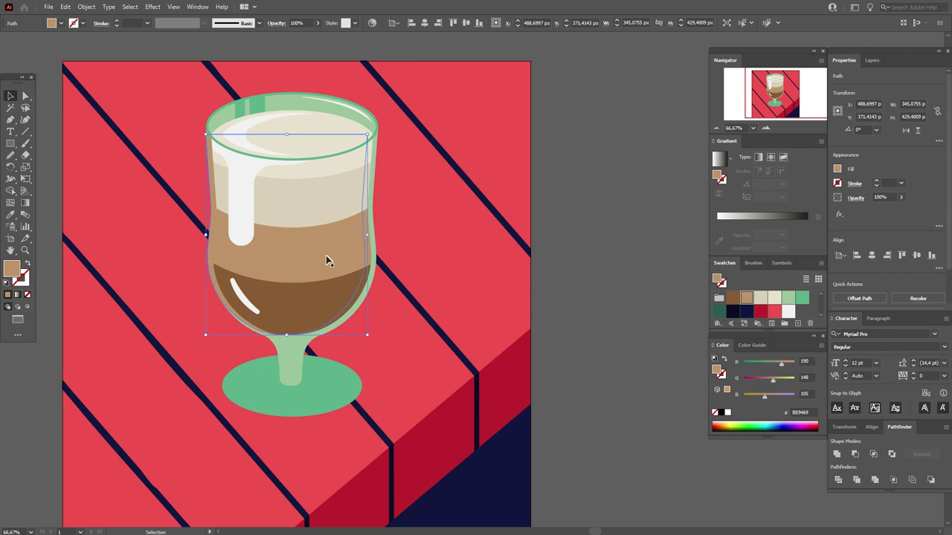
key(Left)
key(Left)
key(Left)
key(Left)
key(Left)
key(Left)
key(Left)
key(Left)
key(Left)
key(Left)
key(Left)
key(Left)
key(Left)
key(Left)
key(Left)
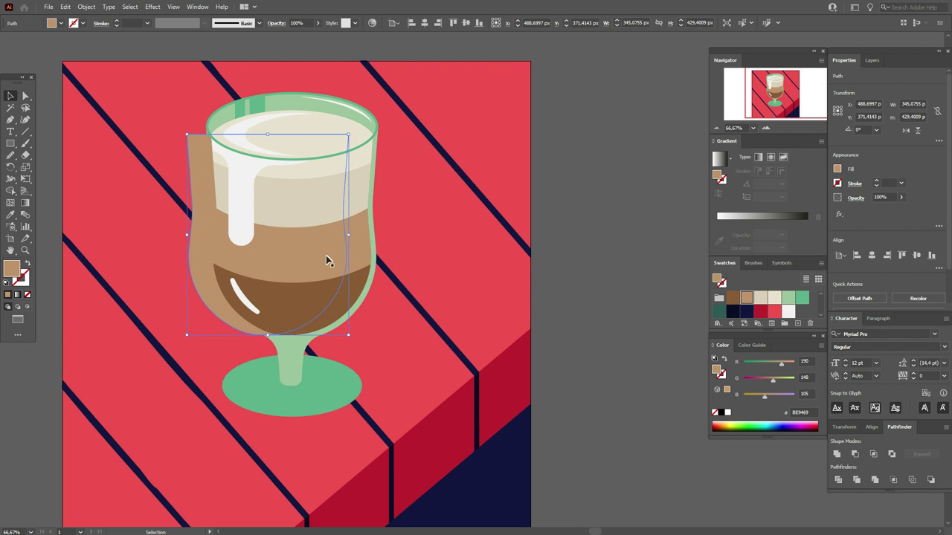
Step: Exclude the overlap between the shifted and unshifted interior shapes, ungroup the result and delete the left piece
drag(346, 235, 372, 236)
click(891, 454)
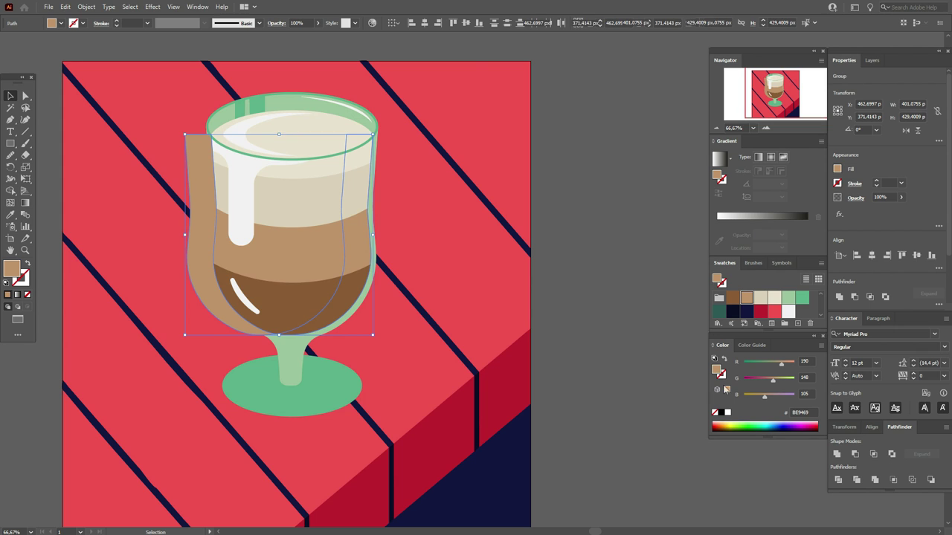
right_click(366, 238)
click(425, 321)
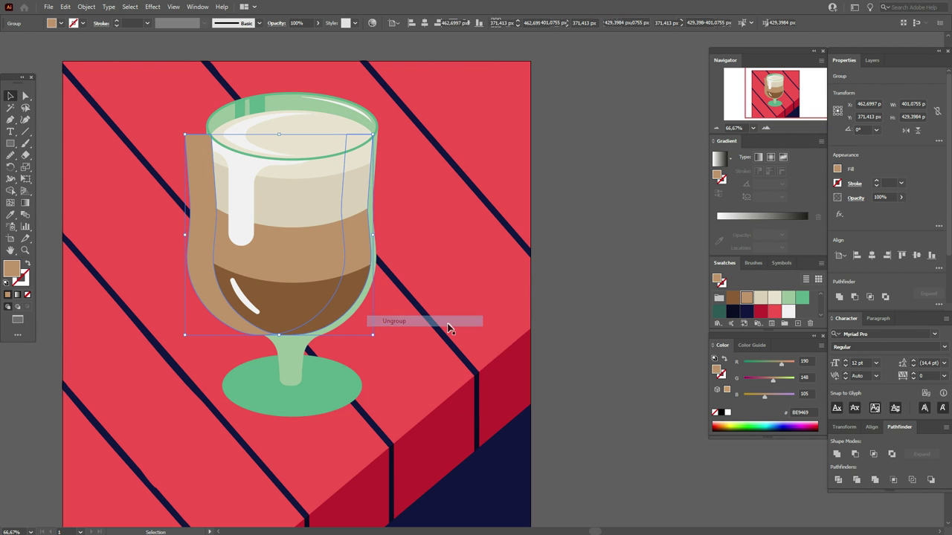
shift+click(364, 255)
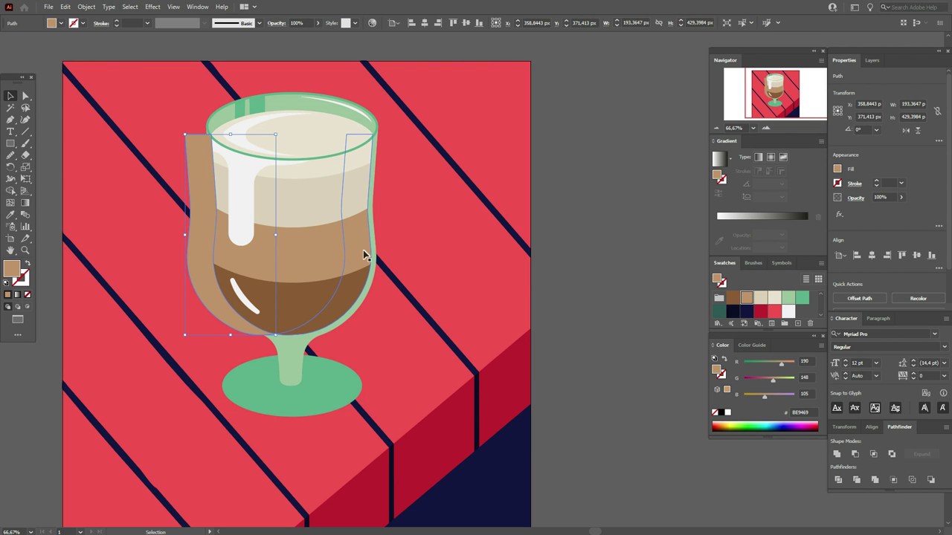
key(ctrl+shift+a)
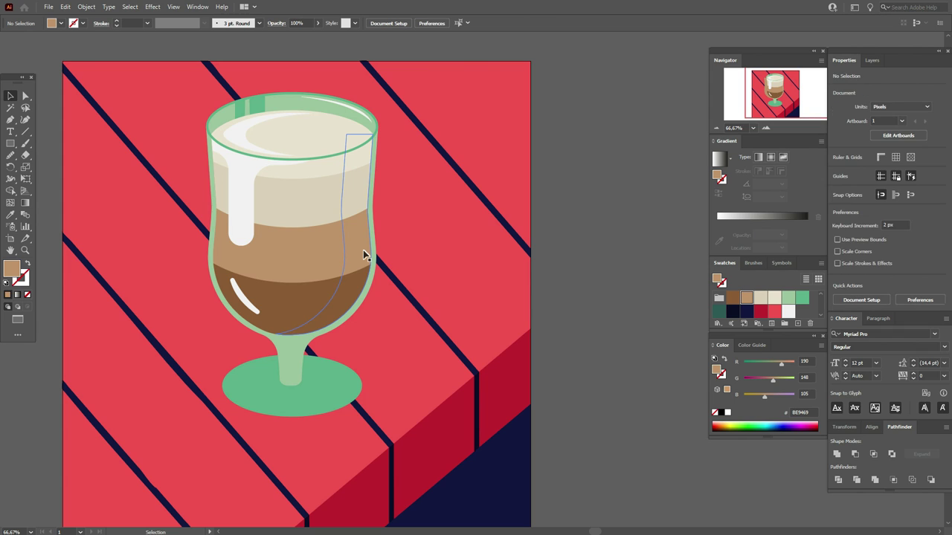
Step: Set the remaining crescent strip along the glass's right side to Multiply blending and bring it to the front
click(364, 255)
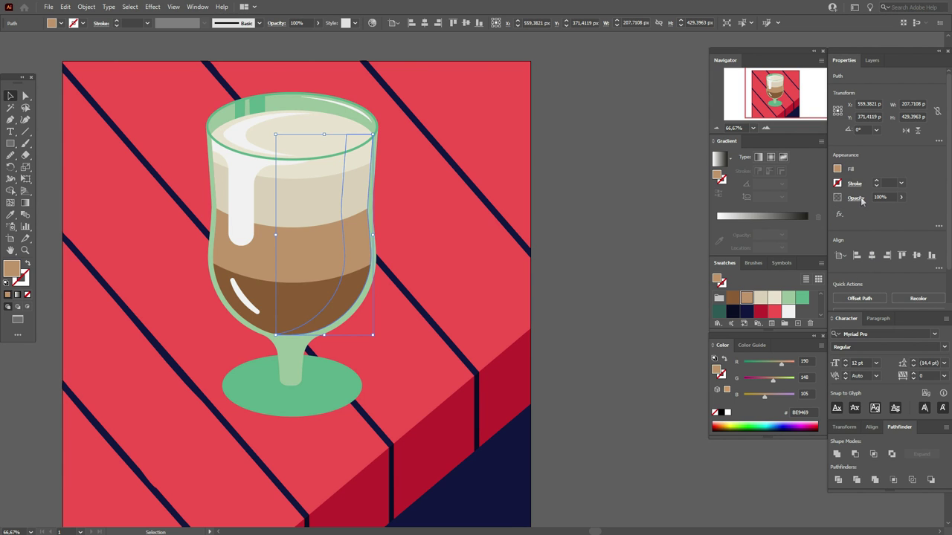
click(854, 197)
click(777, 215)
key(Escape)
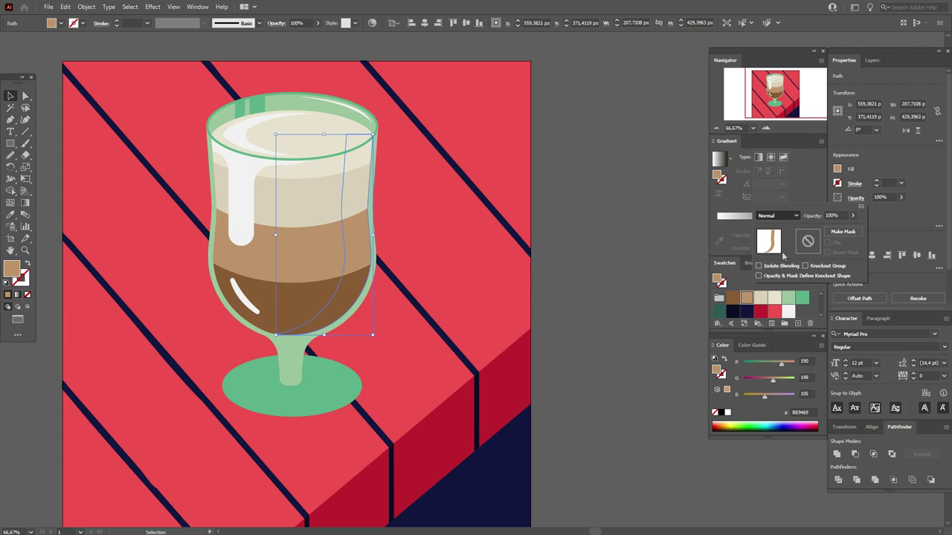
key(Down)
key(Down)
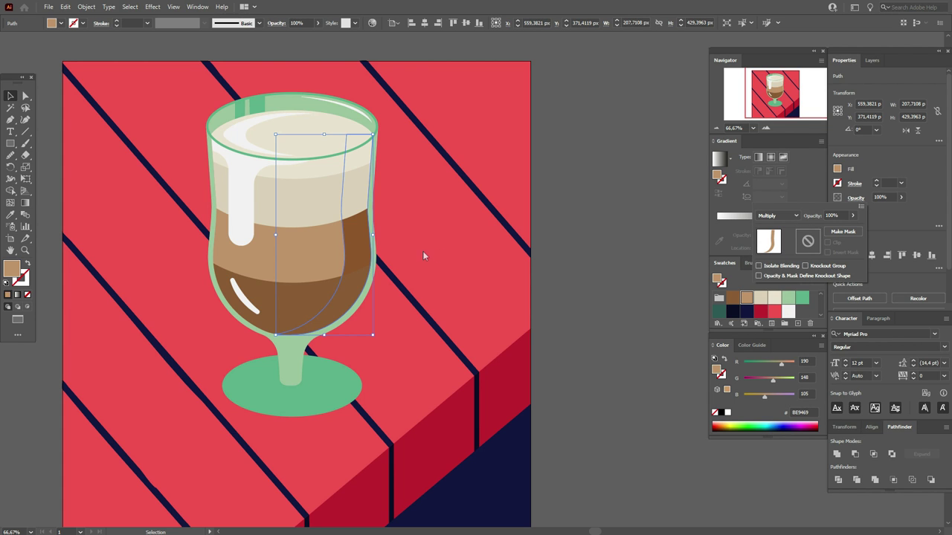
click(423, 254)
right_click(361, 248)
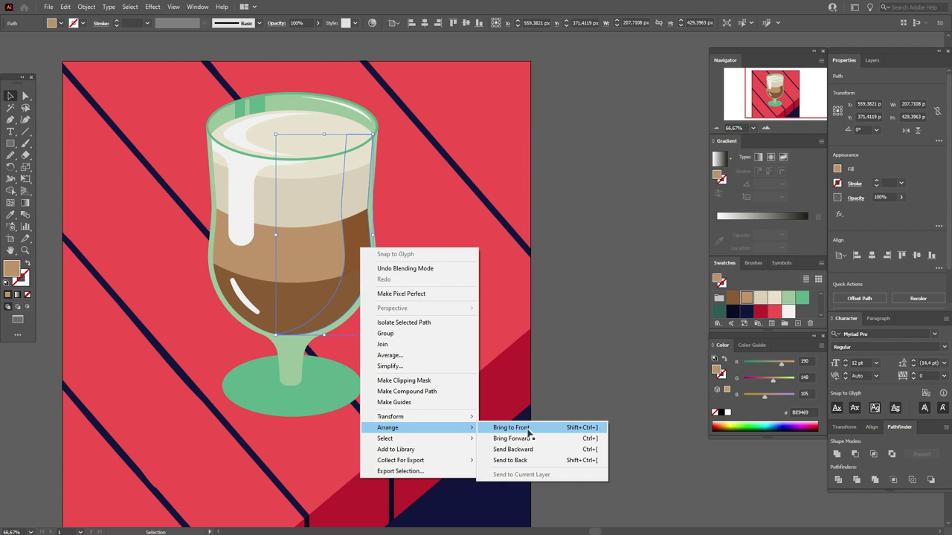
click(527, 422)
click(595, 369)
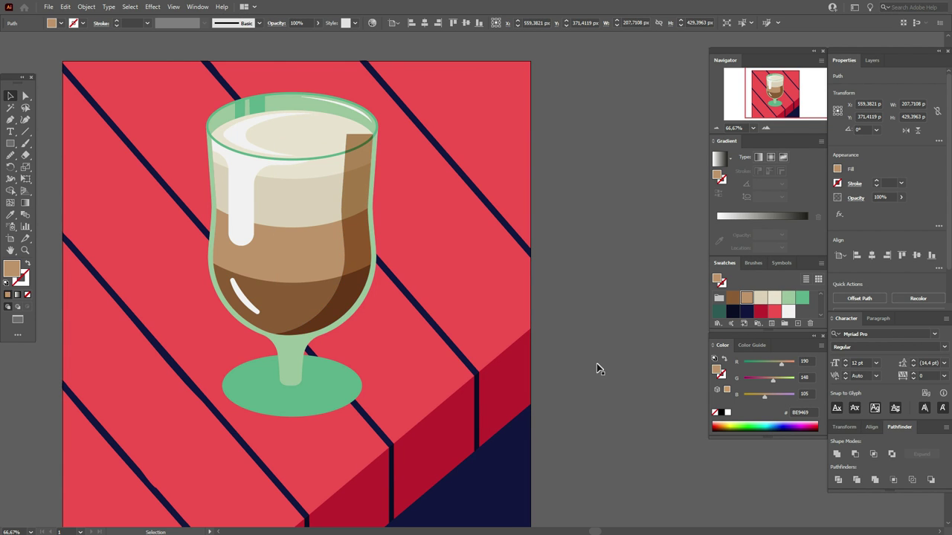
Step: Bring the glass rim, its green bars, the foam surface and their white highlights in front of the shadow strip
click(304, 160)
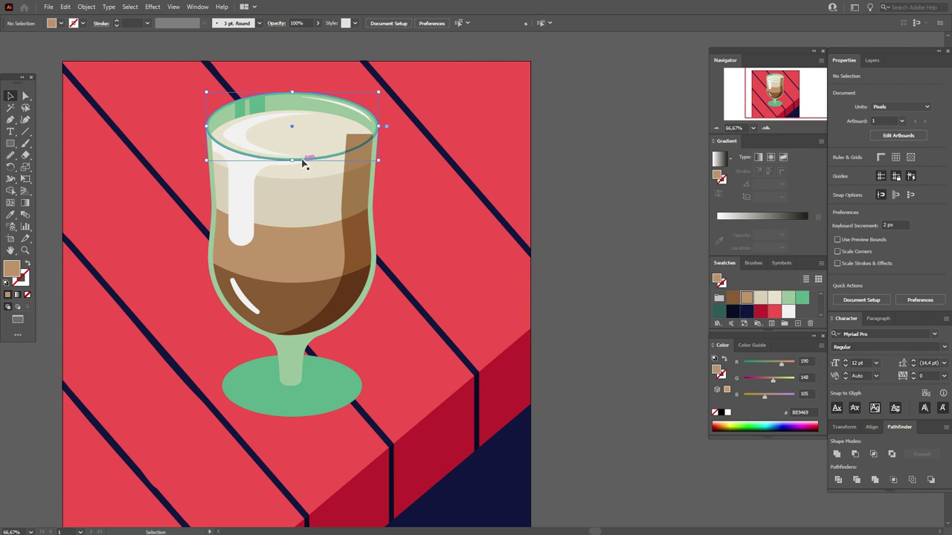
shift+click(239, 112)
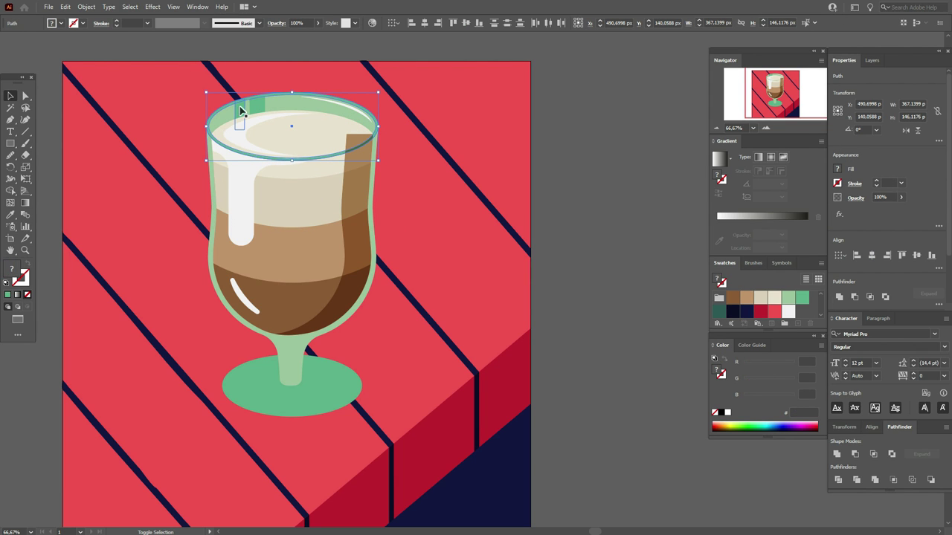
shift+click(258, 106)
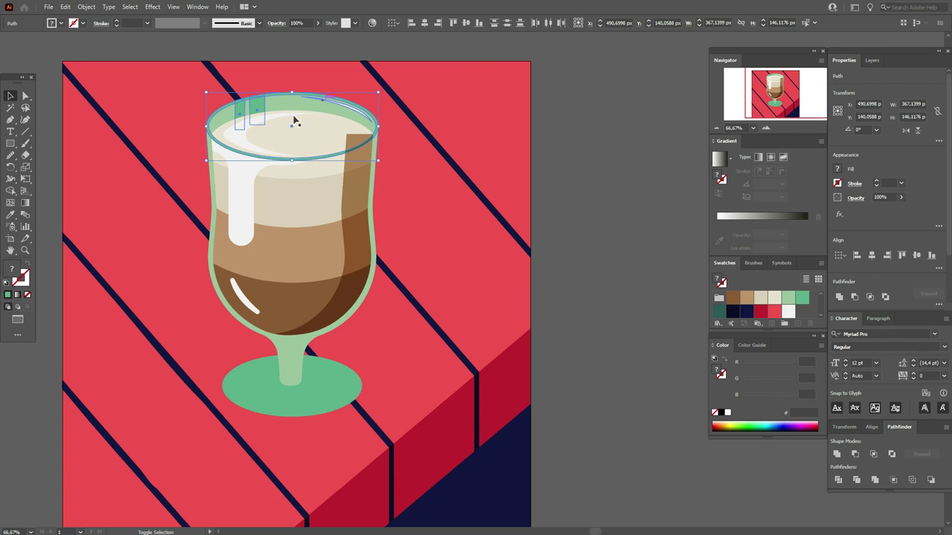
right_click(333, 150)
mouse_move(387, 303)
click(476, 304)
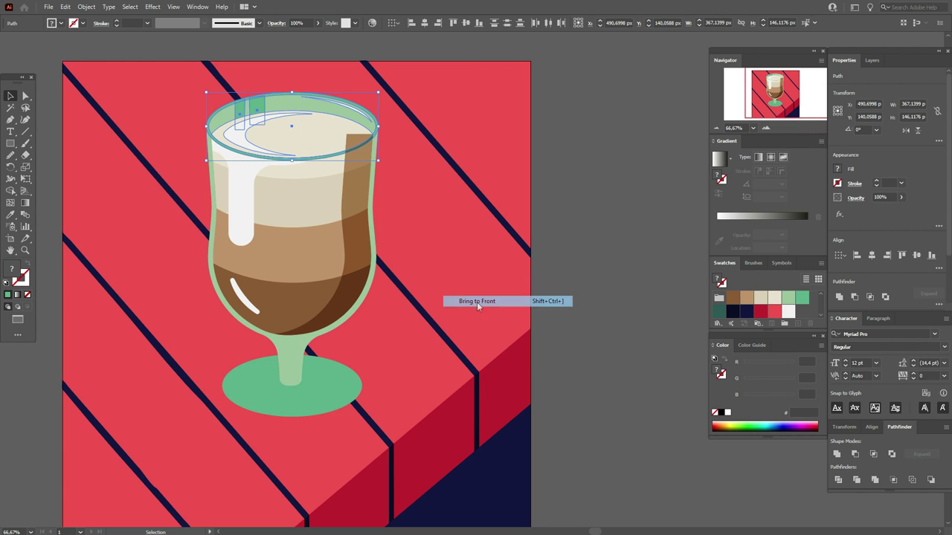
click(581, 276)
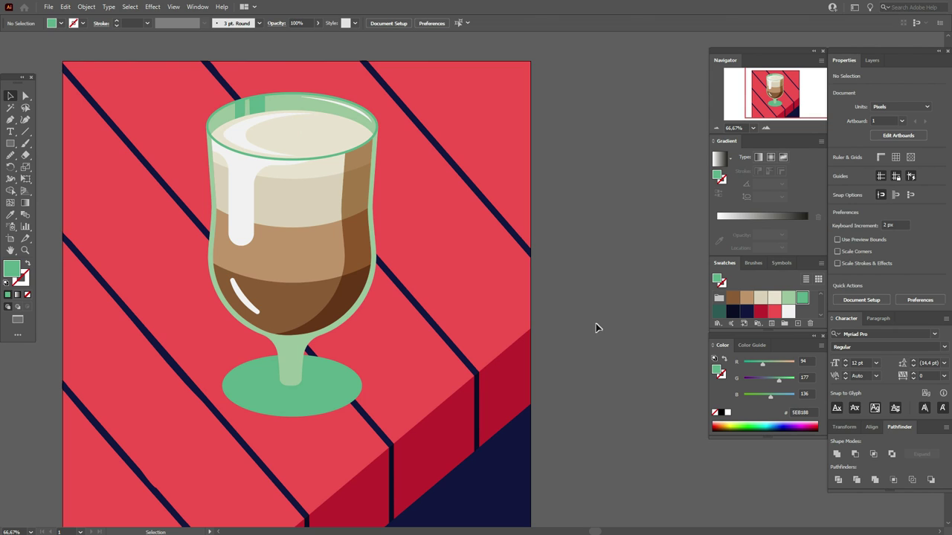
Step: Intersect copies of the shadow strip and the dark coffee layer to add a second Multiply shadow at the bottom right
click(321, 299)
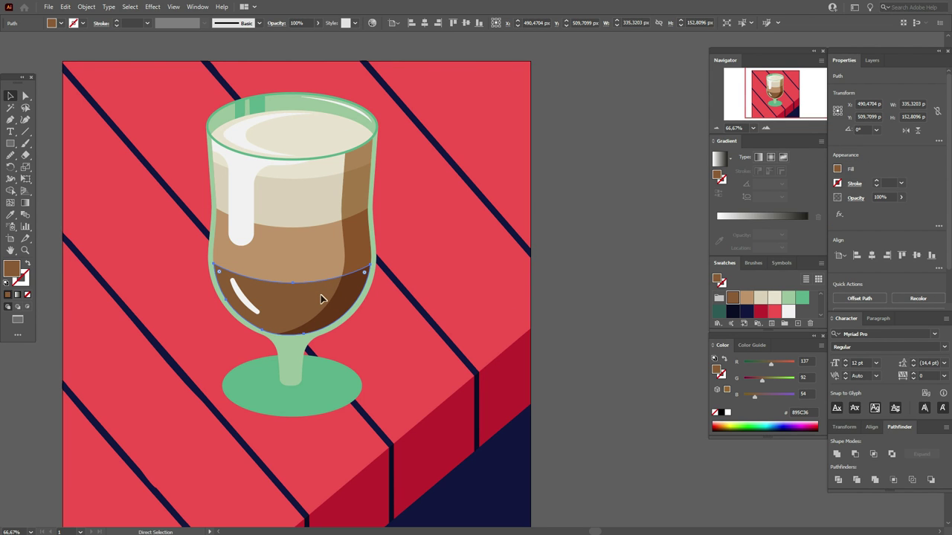
key(v)
click(349, 301)
key(a)
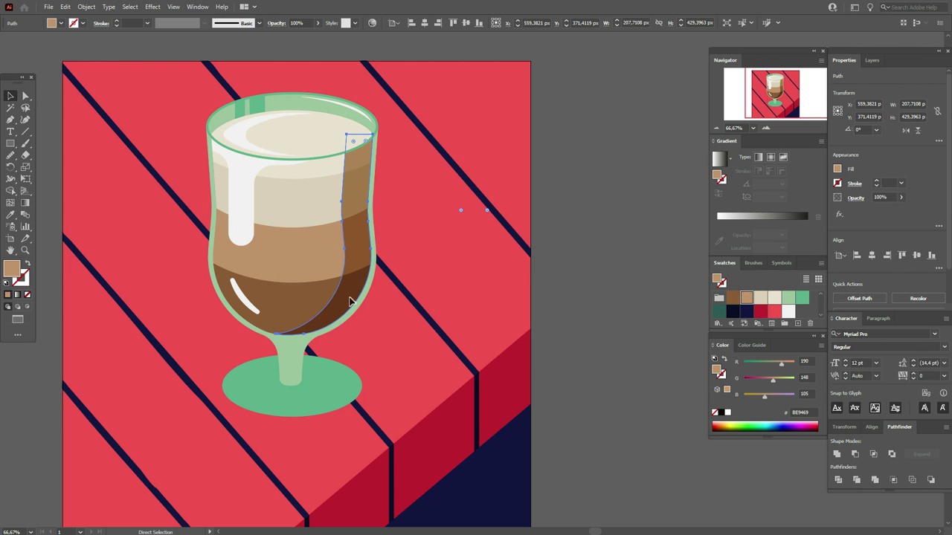
key(v)
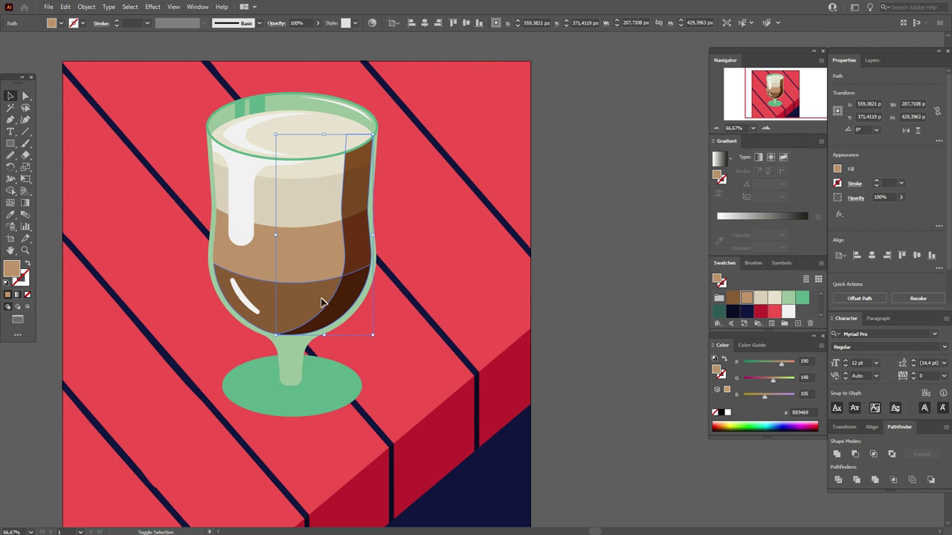
shift+click(324, 303)
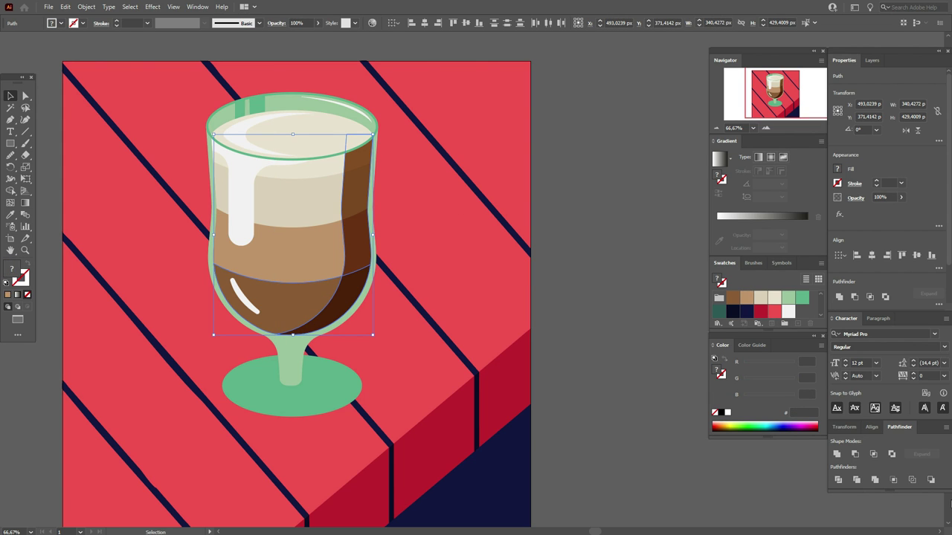
click(872, 455)
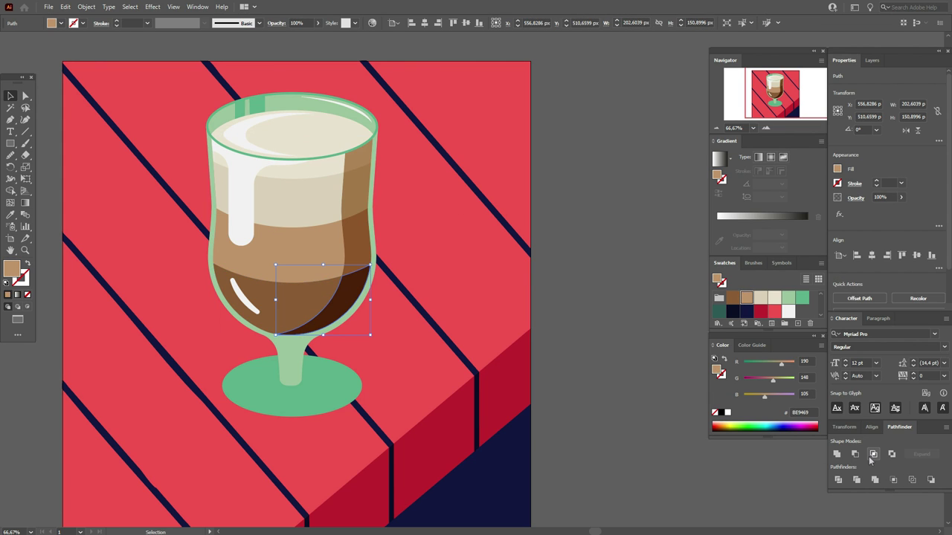
click(601, 347)
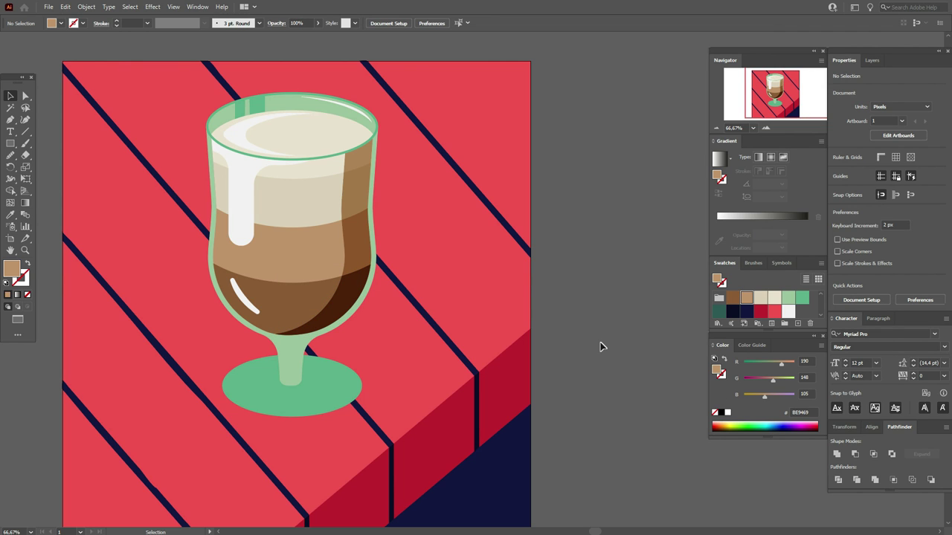
Step: Fill the full-height shadow strip on the glass's right side with the dark brown 895C36 swatch
click(366, 258)
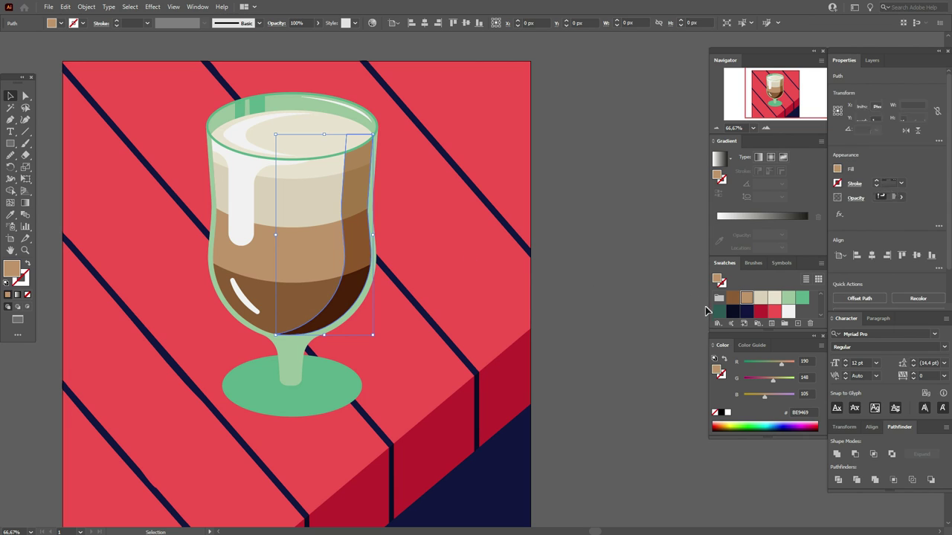
click(732, 298)
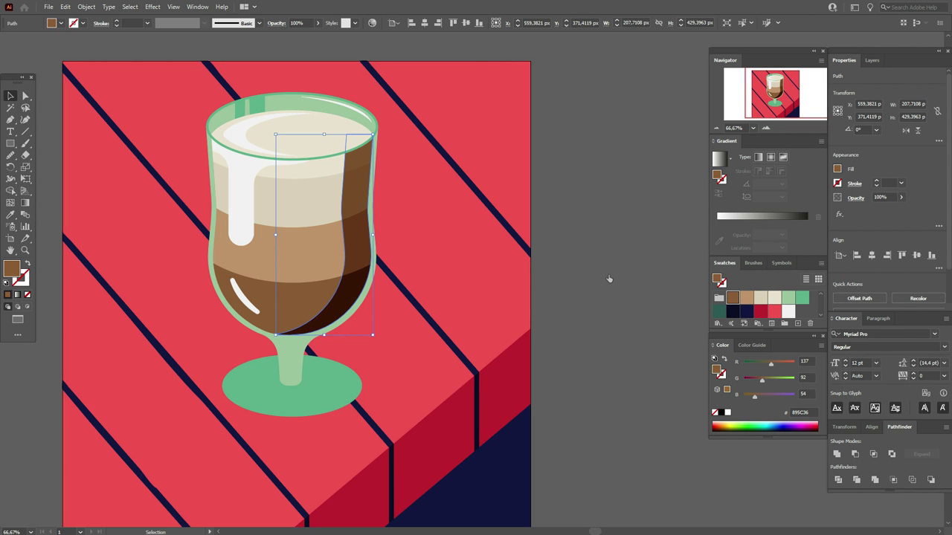
click(608, 279)
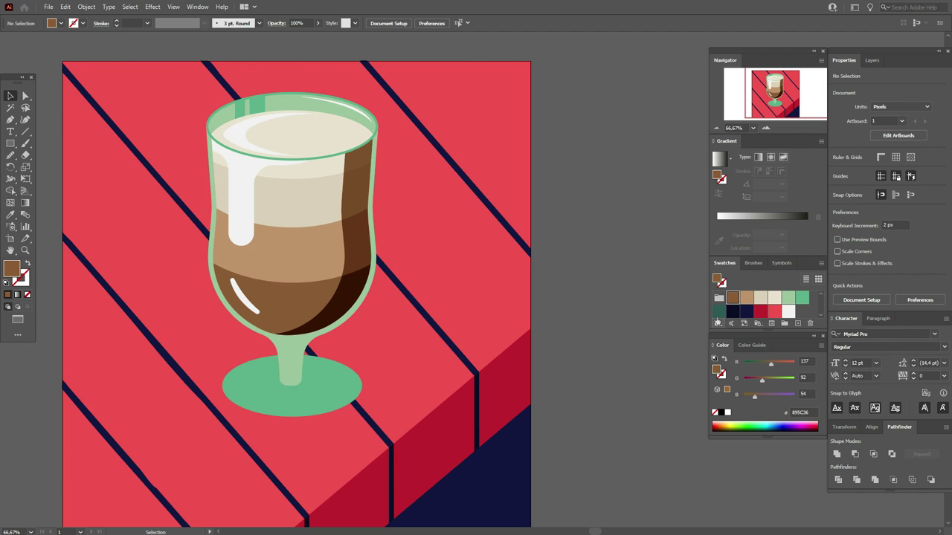
Step: Draw a closed curved shape about 337 × 577 px over the glass's right half and stem with the Curvature tool, filled dark green 2E5956
click(719, 313)
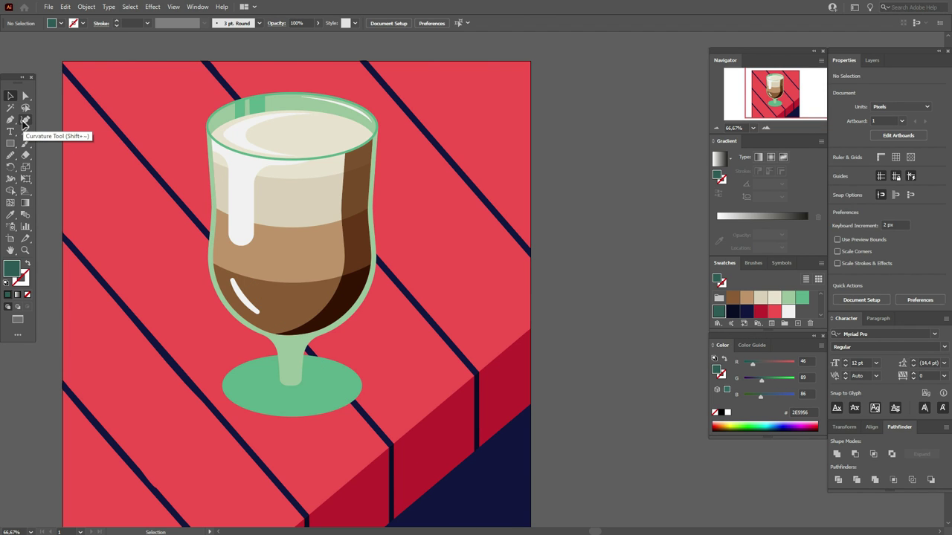
click(25, 120)
click(381, 118)
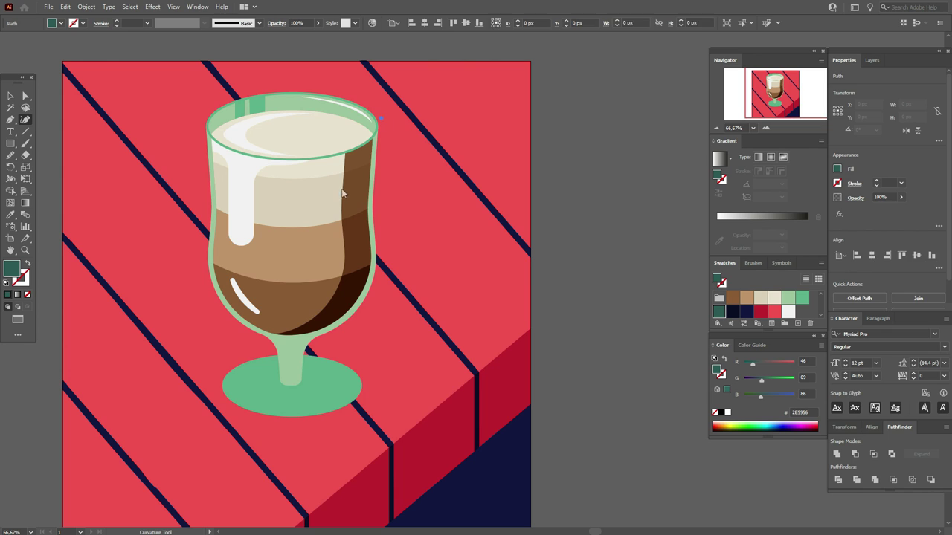
click(265, 295)
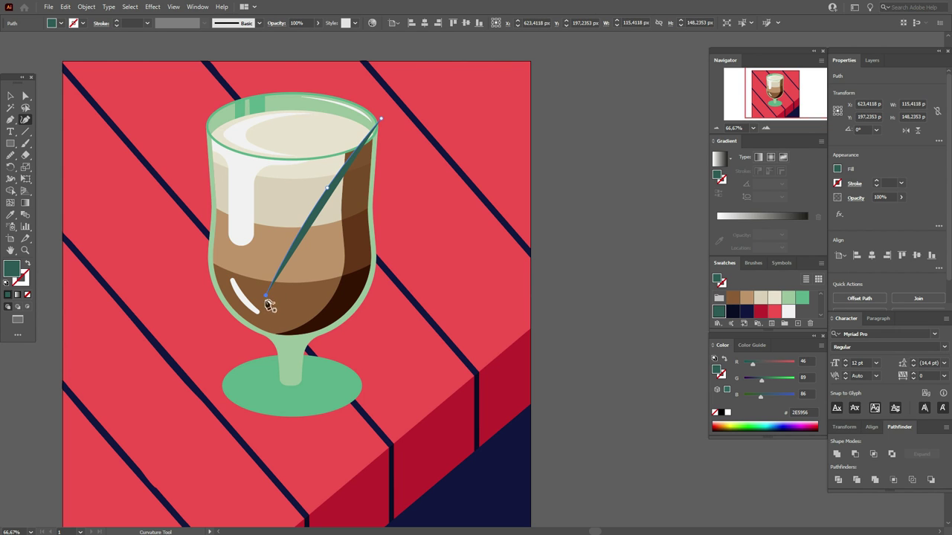
click(280, 343)
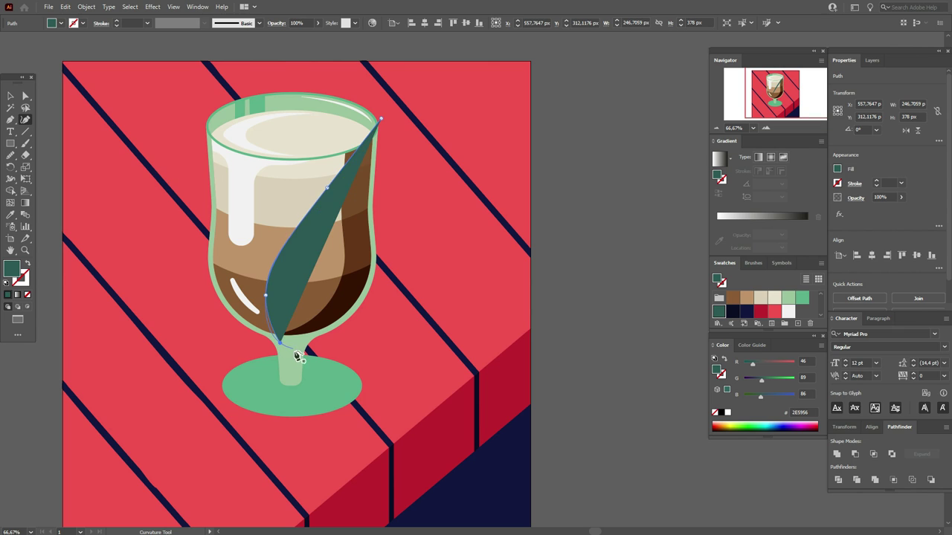
click(294, 352)
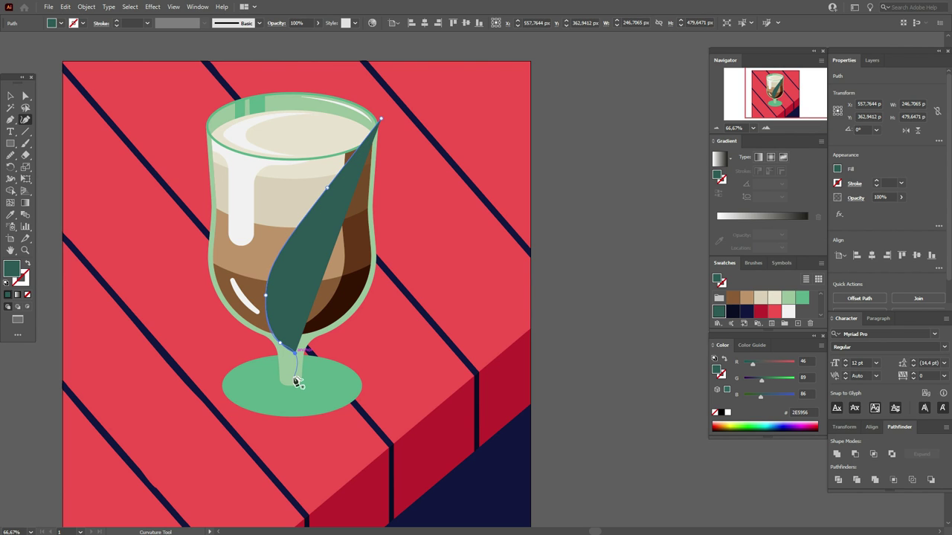
click(294, 378)
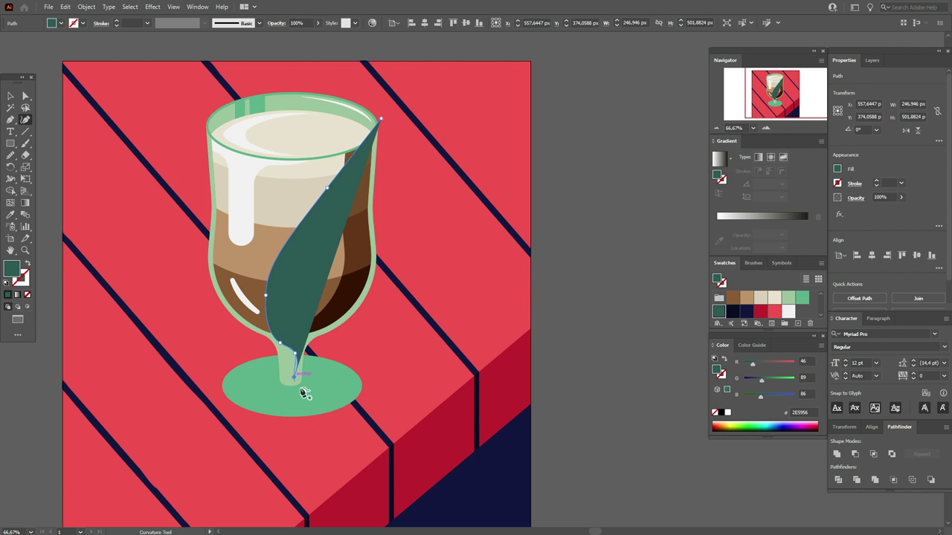
click(301, 387)
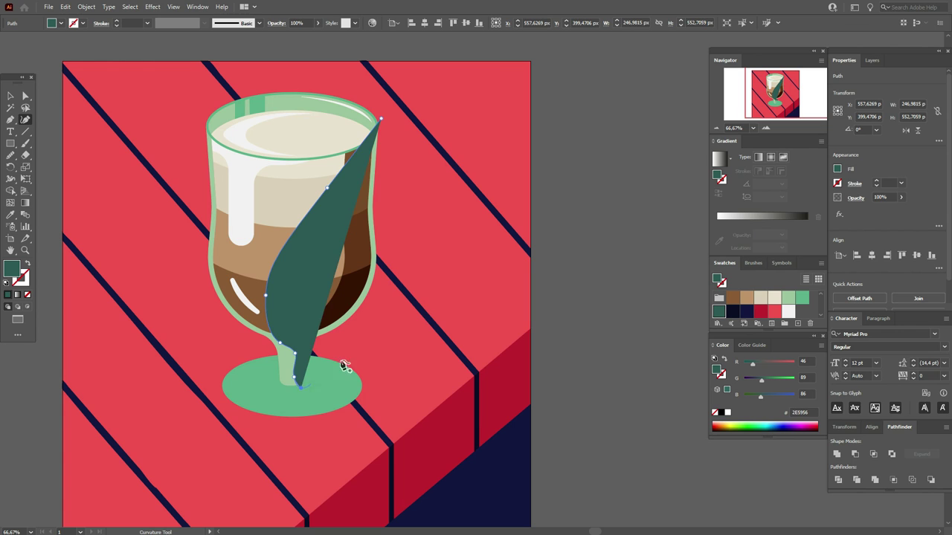
click(345, 353)
click(418, 253)
click(411, 152)
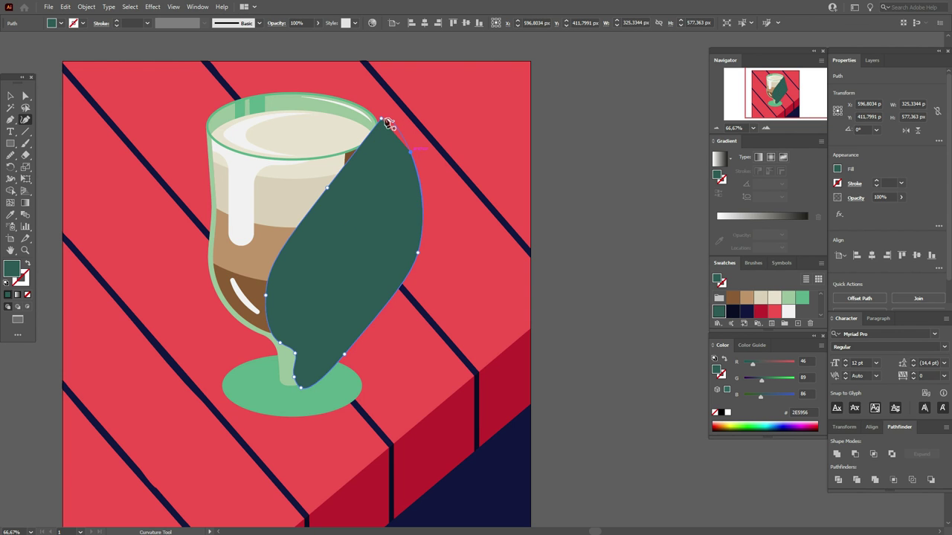
click(381, 118)
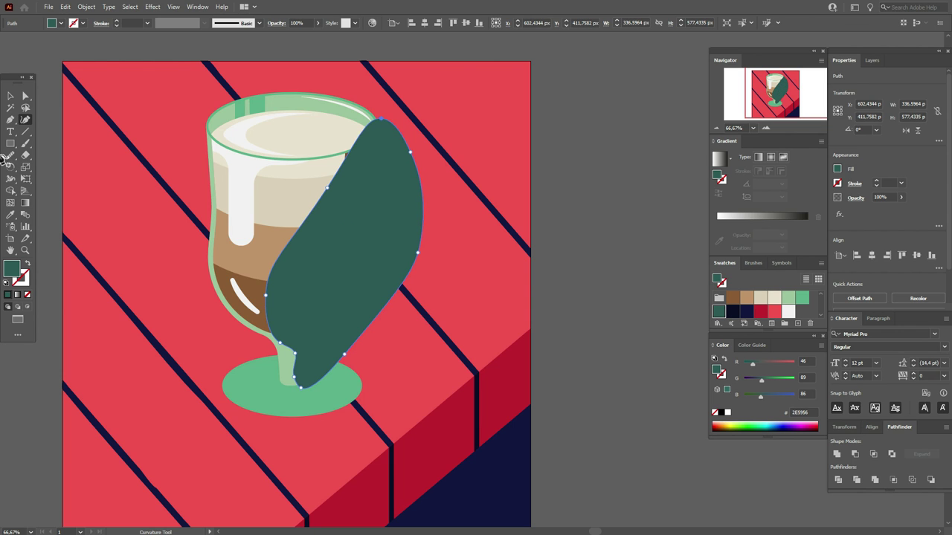
click(10, 95)
click(585, 248)
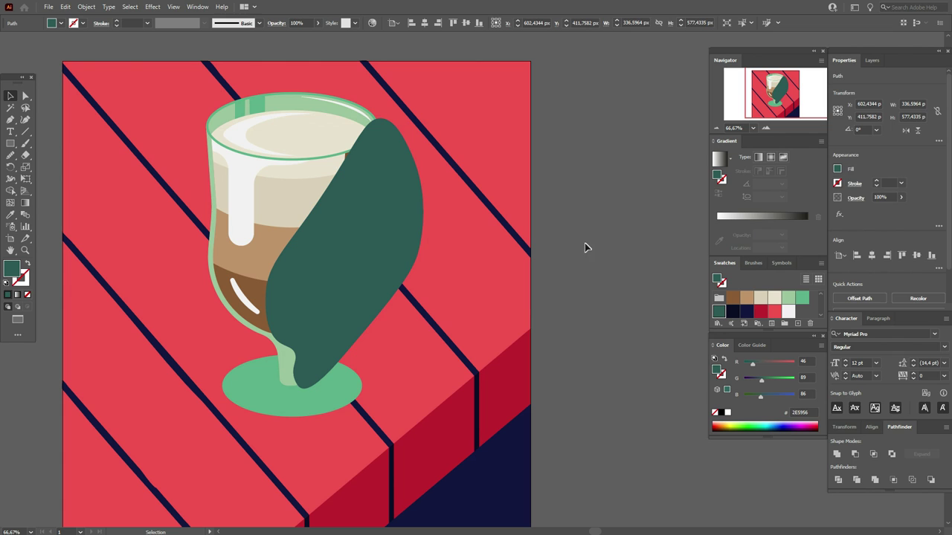
Step: Intersect the dark green shape with a copy of the light green glass body to trim it to the glass outline
click(283, 365)
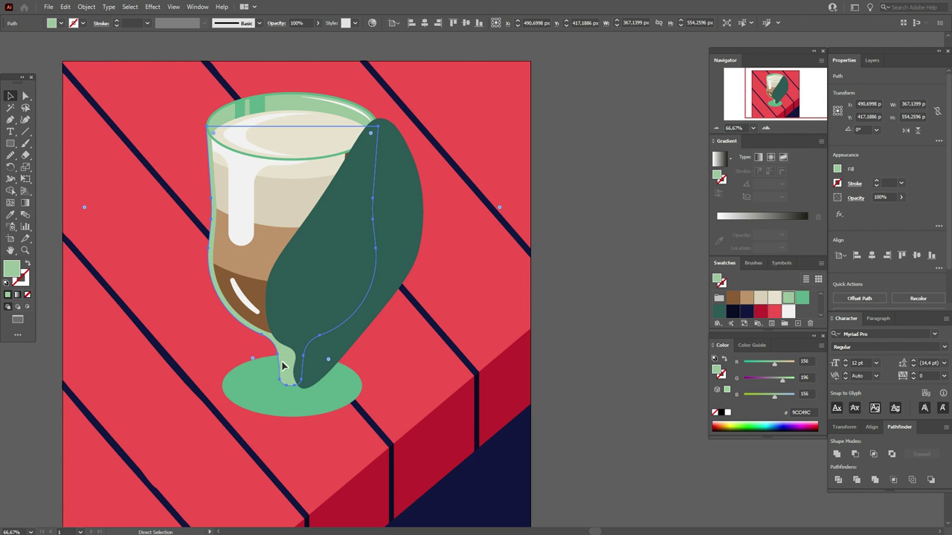
shift+click(336, 345)
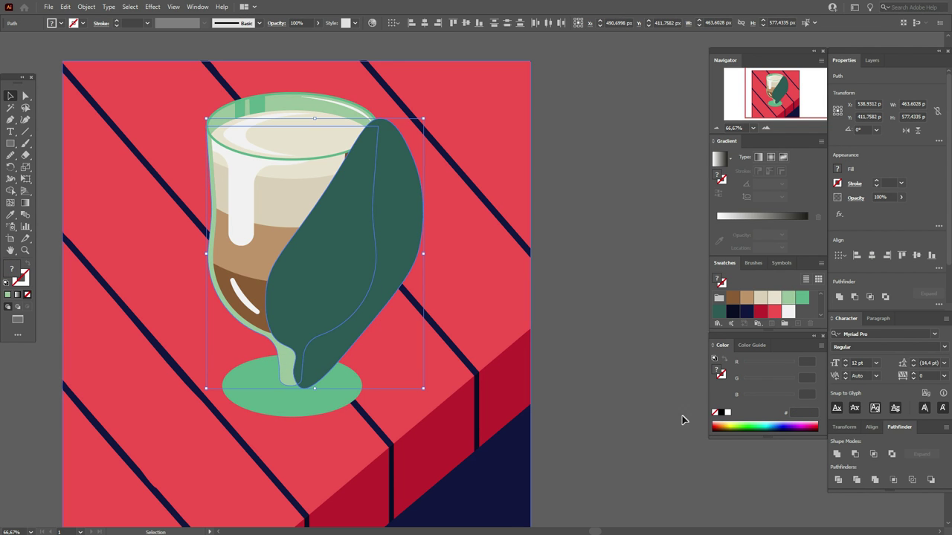
click(874, 455)
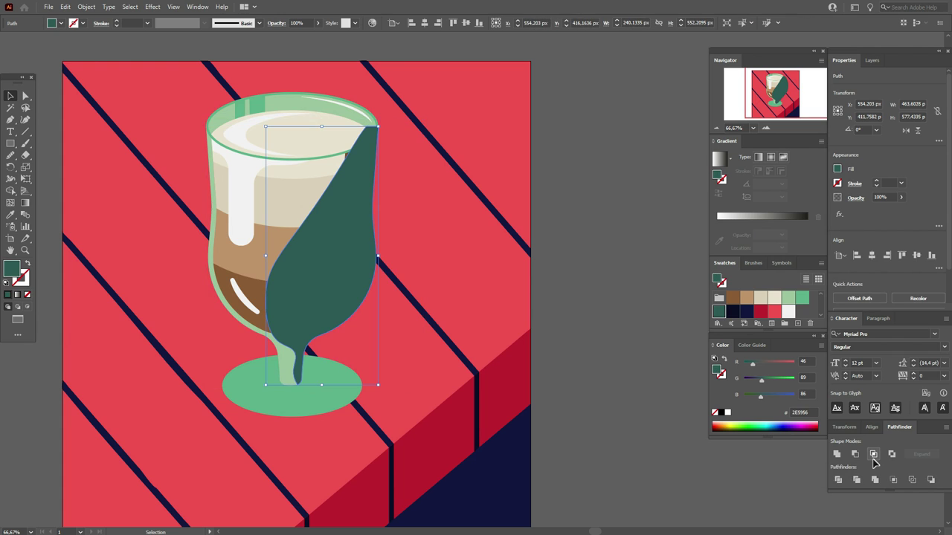
Step: Send the dark green shadow to the back together with the glass body, base, table stripes and background, so it sits behind the coffee layers
shift+click(427, 322)
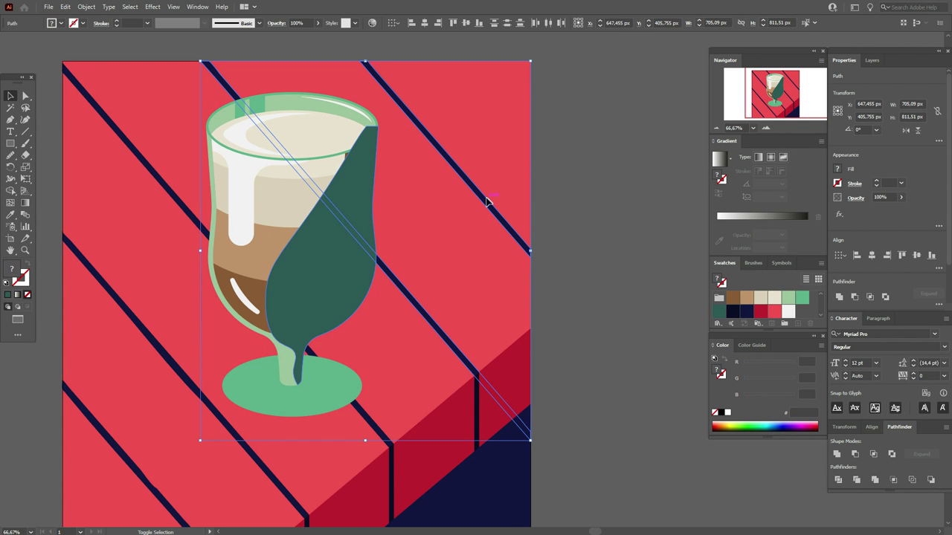
shift+click(371, 428)
shift+click(392, 386)
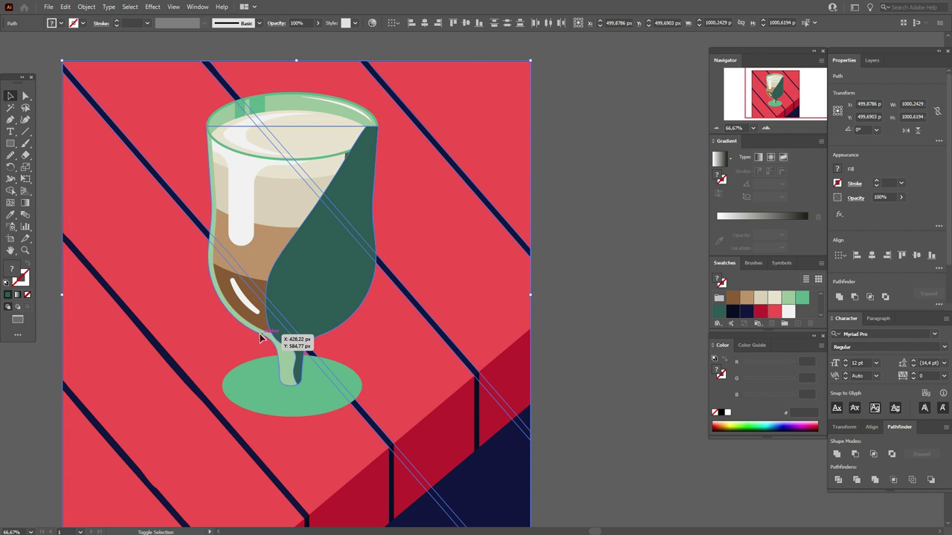
right_click(366, 384)
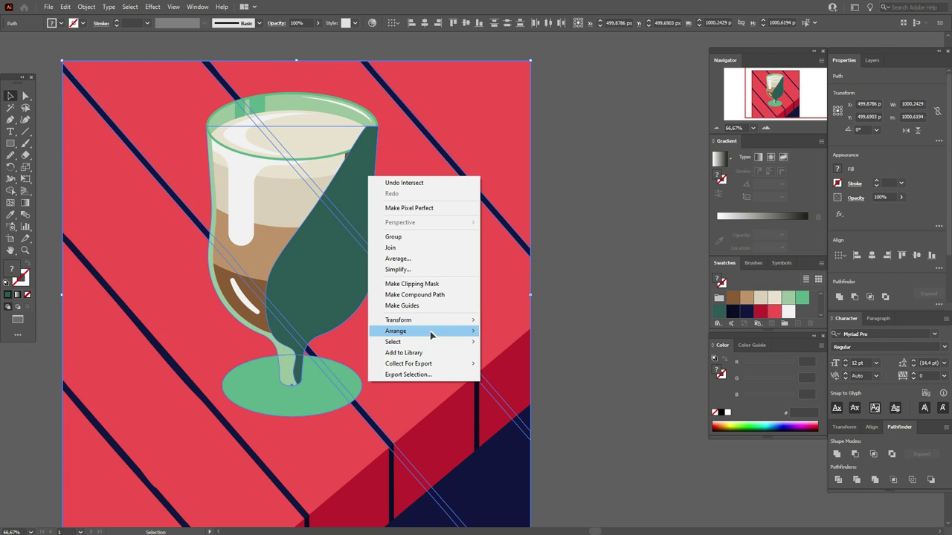
mouse_move(433, 333)
click(546, 365)
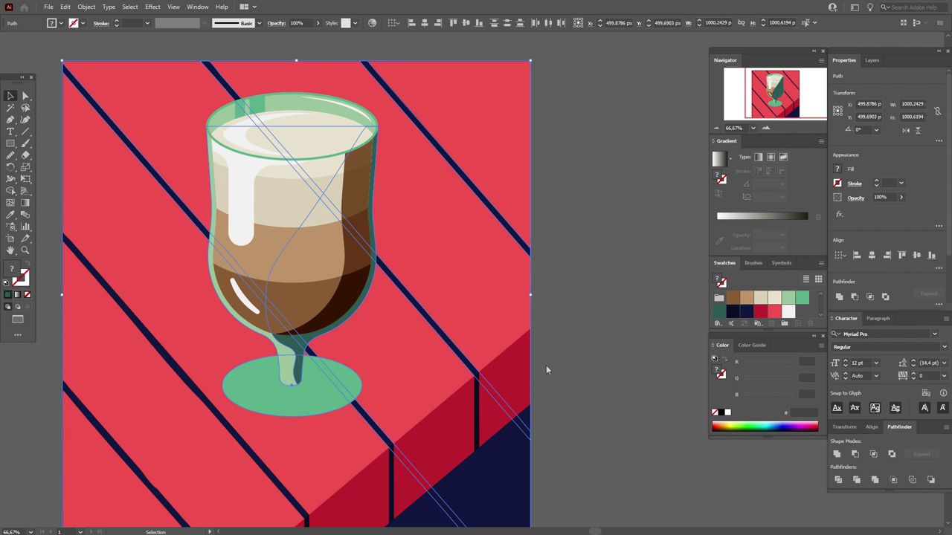
click(623, 369)
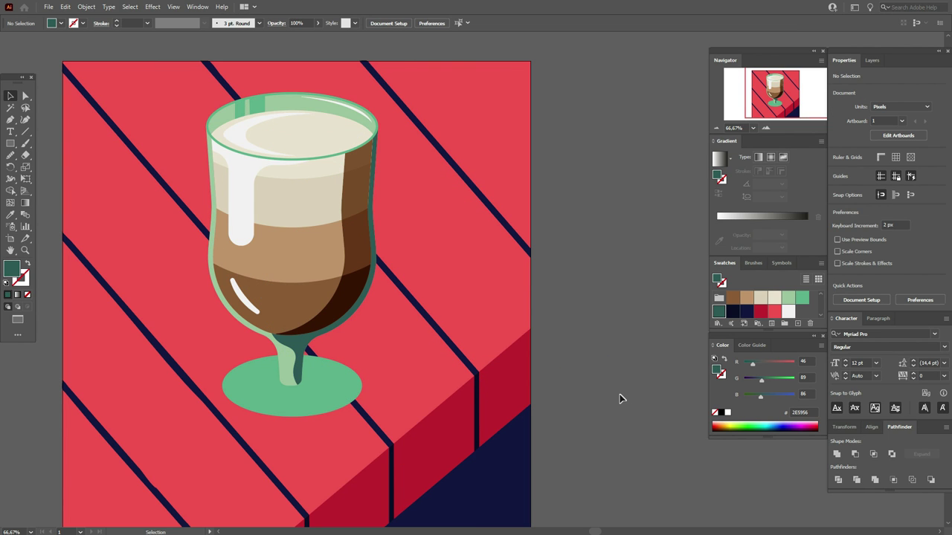
Step: Make a light green 9CC49C copy of the base ellipse about 252 px wide, and fill the full ellipse behind it with dark green 2E5956
click(295, 406)
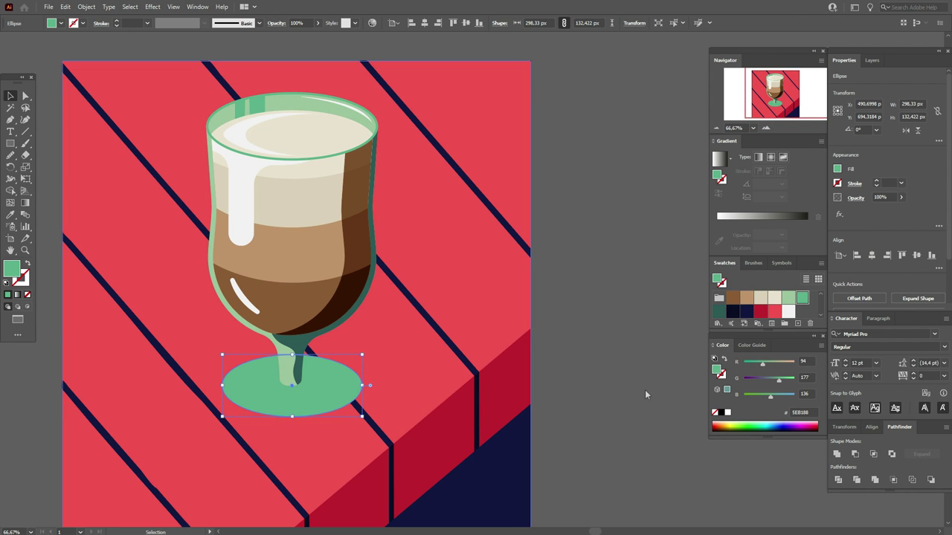
click(787, 299)
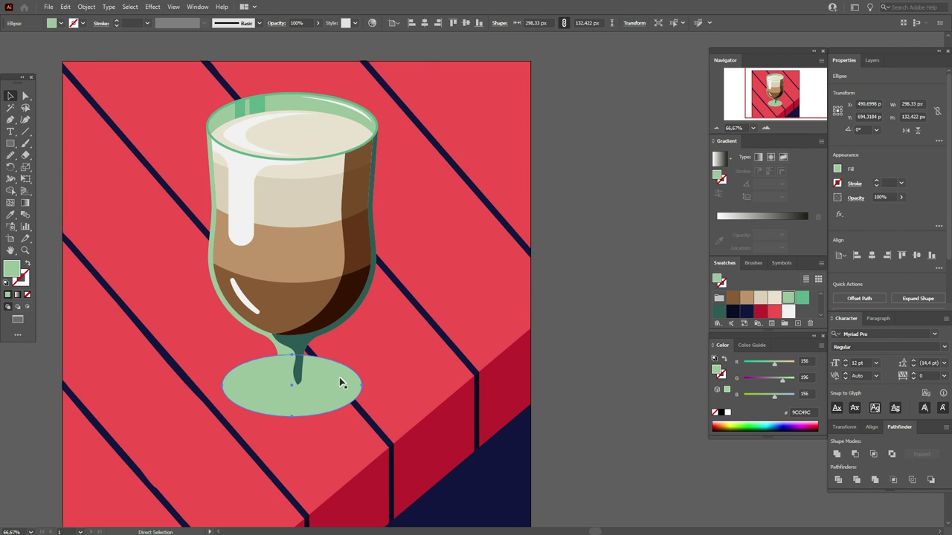
drag(365, 385, 342, 385)
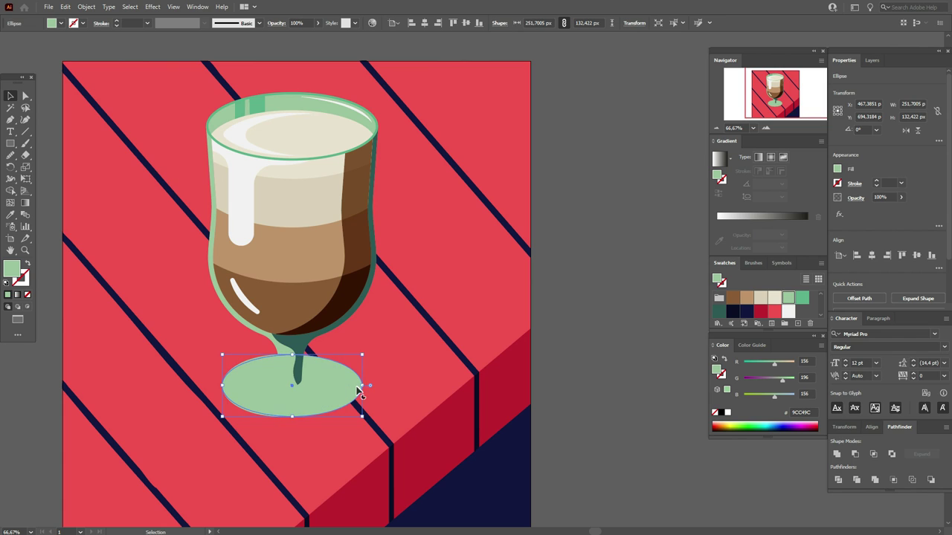
key(ctrl+z)
click(719, 311)
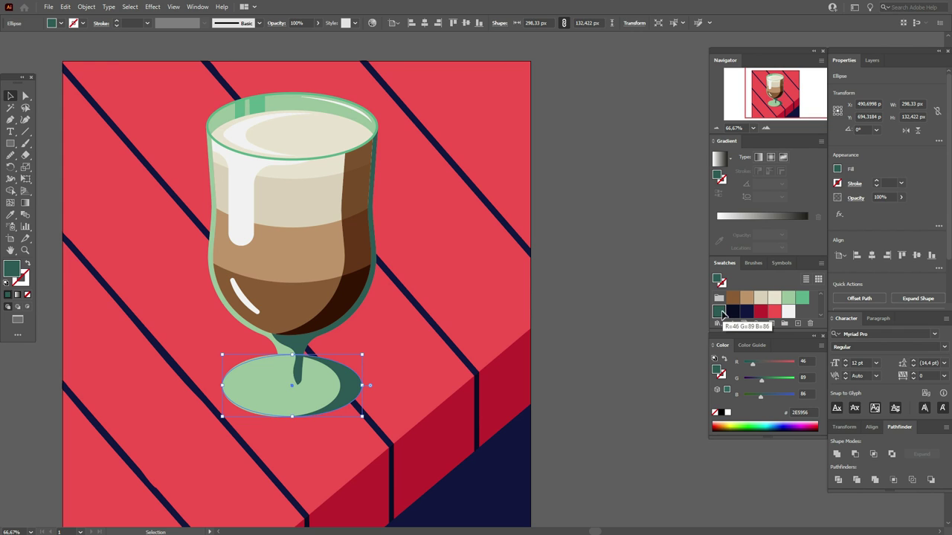
click(627, 356)
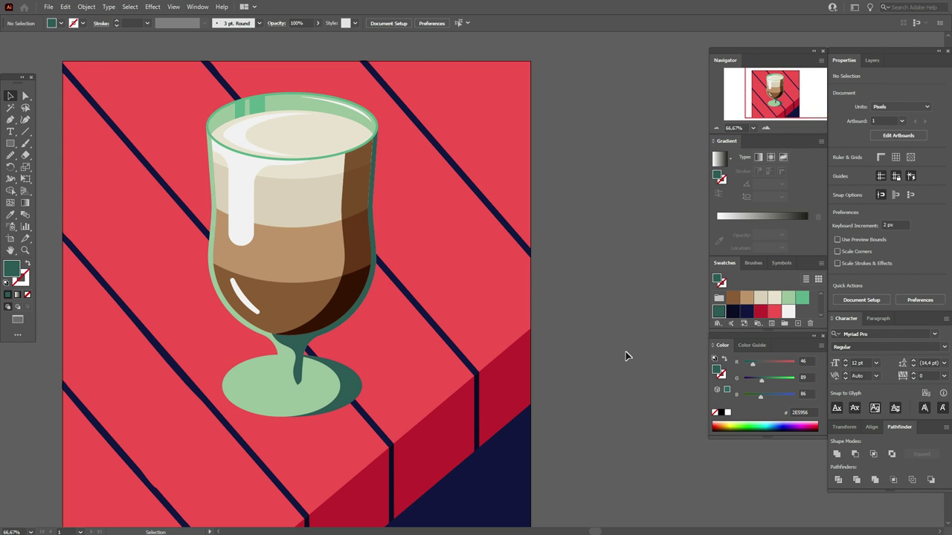
Step: Fill the narrower front ellipse of the glass base with the medium green swatch
click(308, 388)
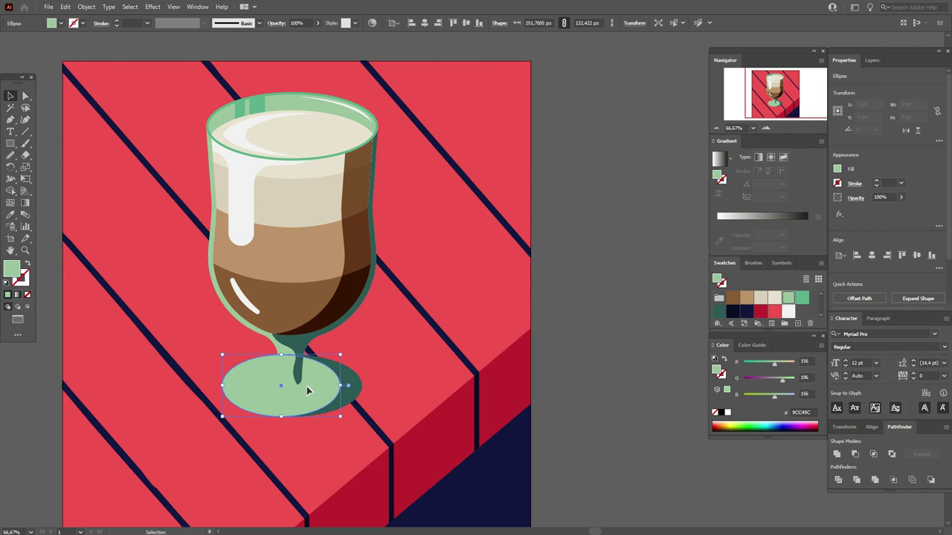
click(803, 298)
click(631, 350)
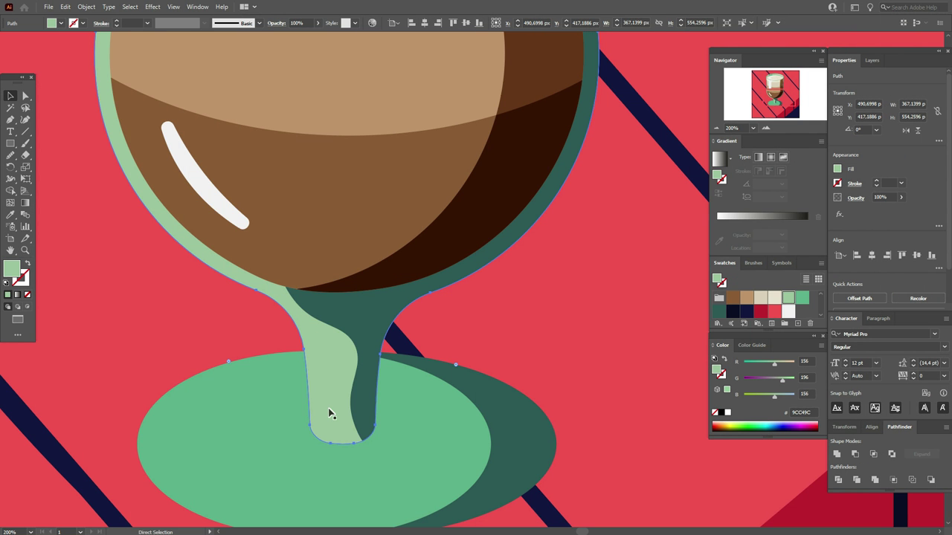
Step: Nudge a copy of the light green glass body up 2 px and scale it uniformly to 105%
key(v)
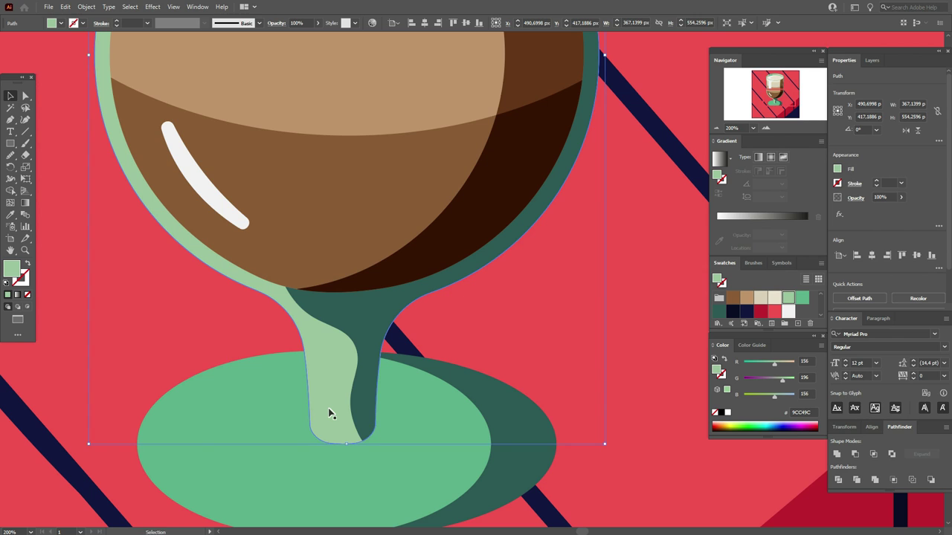
key(Up)
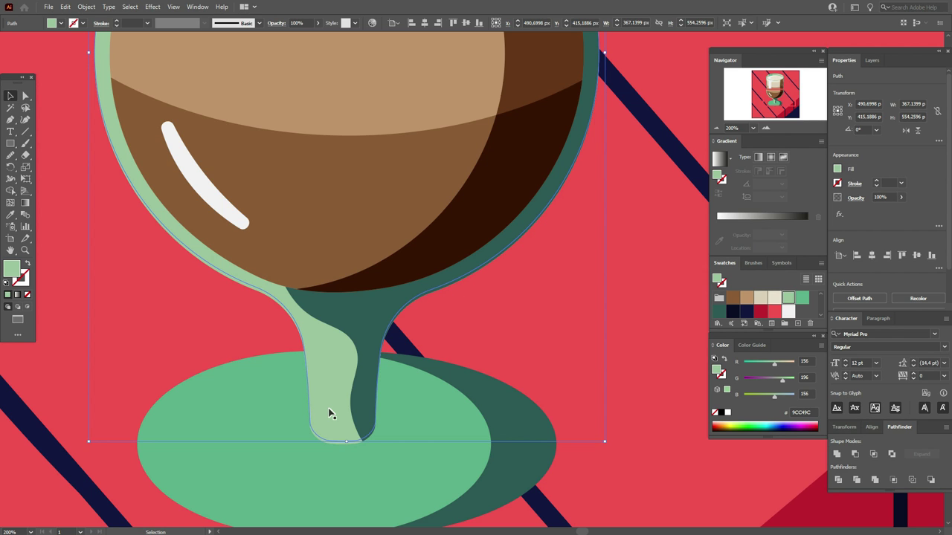
right_click(331, 414)
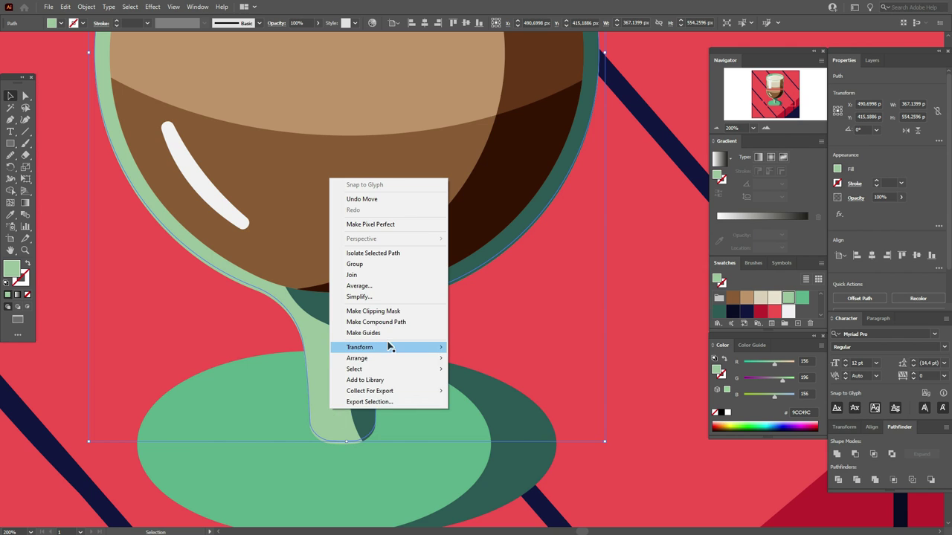
mouse_move(392, 348)
click(523, 400)
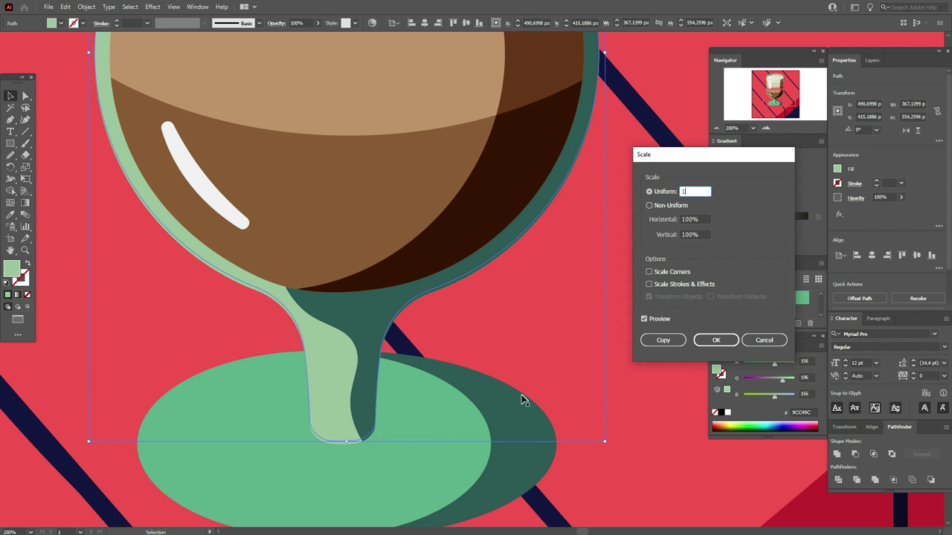
click(653, 319)
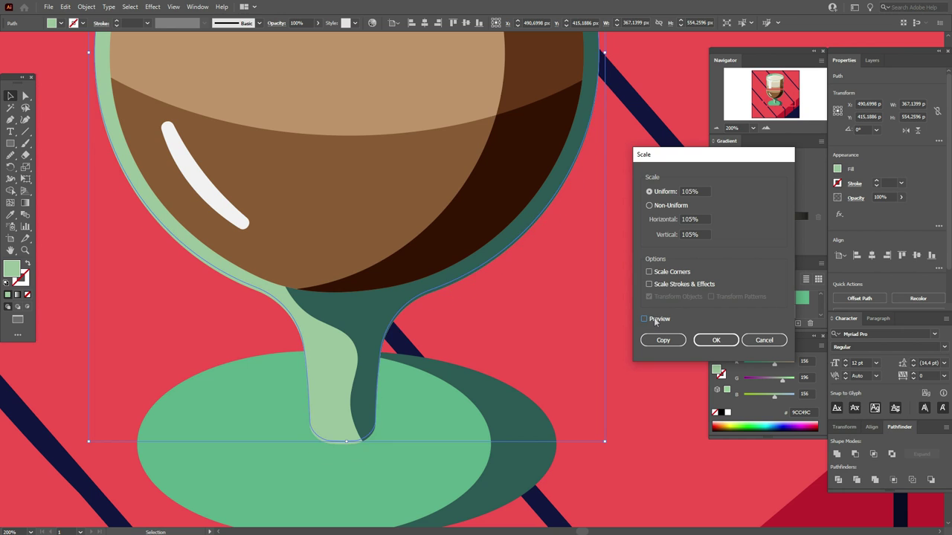
click(653, 318)
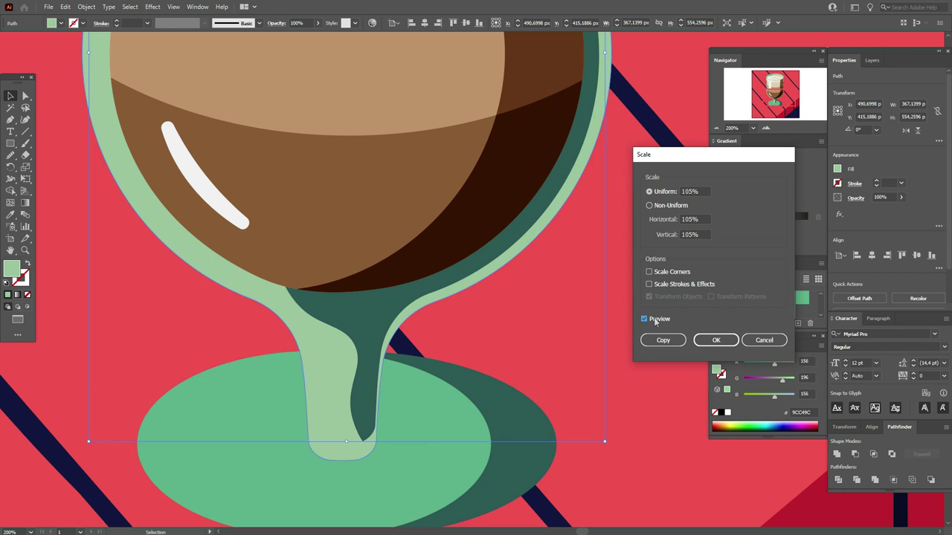
click(705, 340)
Step: Move the enlarged copy up near the stem's lower edge, exclude its overlap with the original glass body, and ungroup the resulting pieces
drag(342, 453, 343, 433)
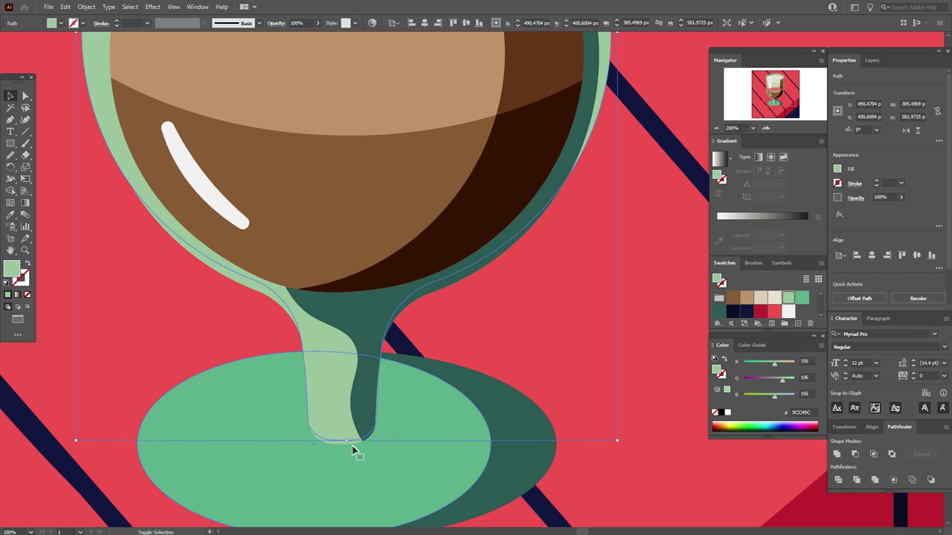
drag(350, 446, 332, 452)
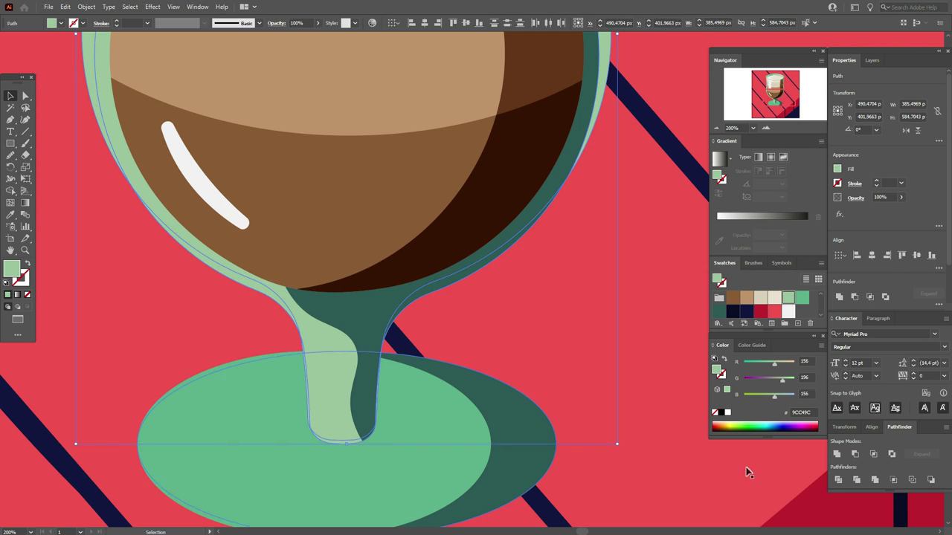
click(891, 454)
right_click(364, 436)
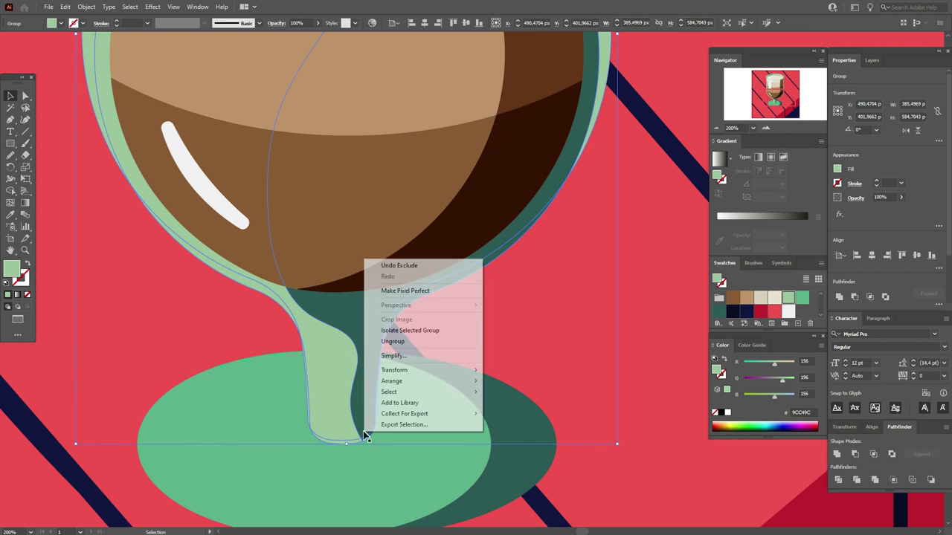
click(416, 342)
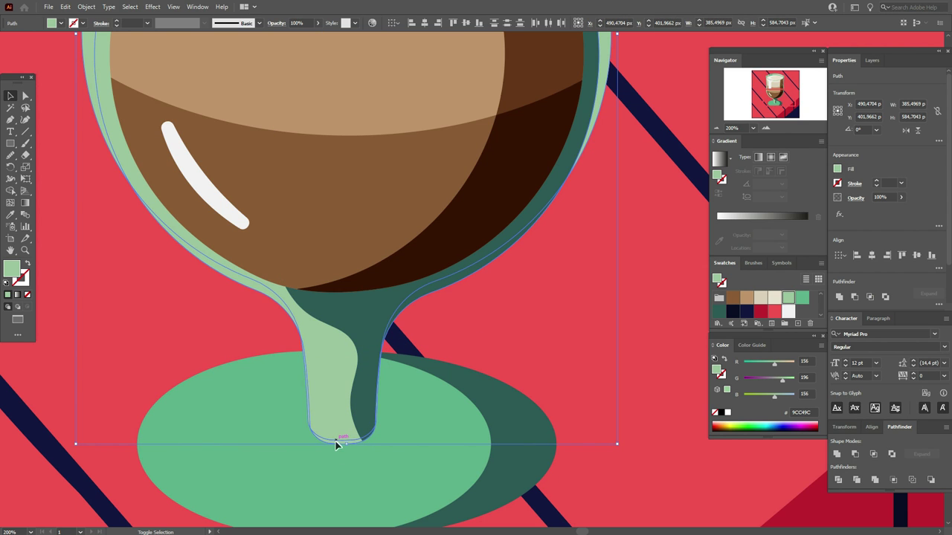
Step: Delete the excluded pieces except the thin sliver under the stem, and fill that sliver with the stem shadow's dark green 2E5956
shift+click(340, 444)
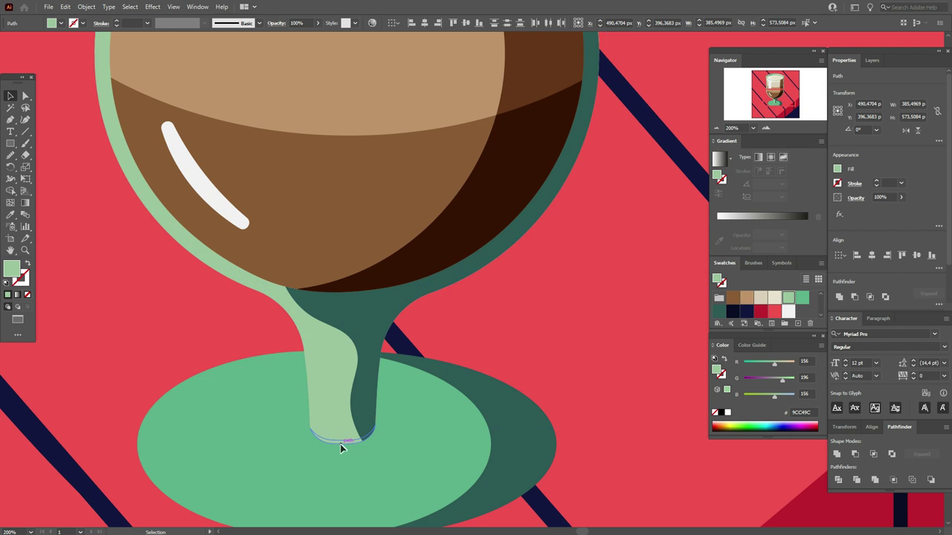
click(341, 448)
click(10, 213)
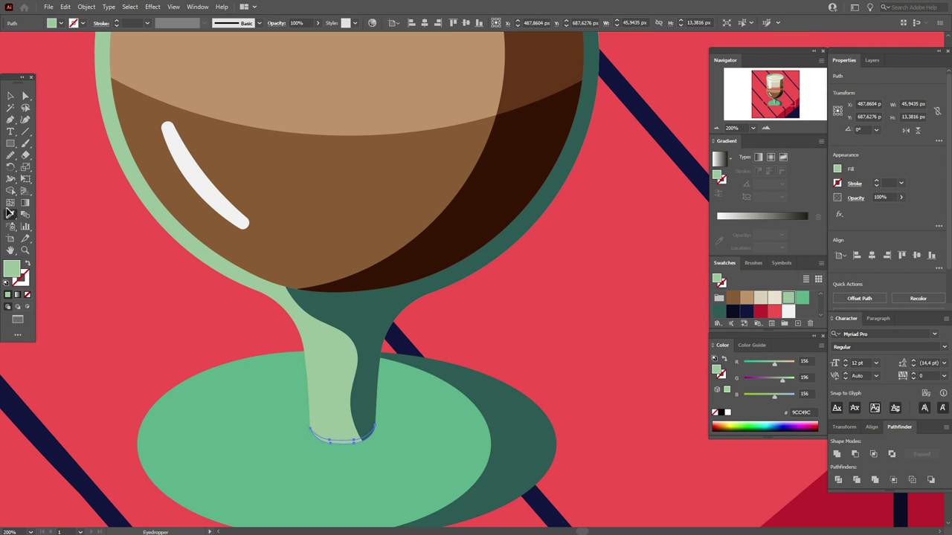
click(361, 395)
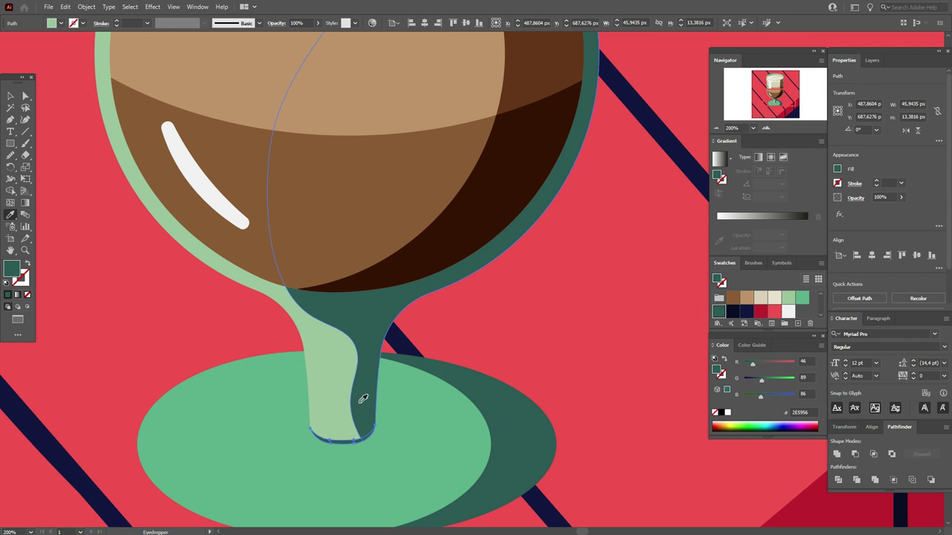
Step: Unite the dark green sliver under the stem with the dark green shadow shape of the glass body
click(10, 97)
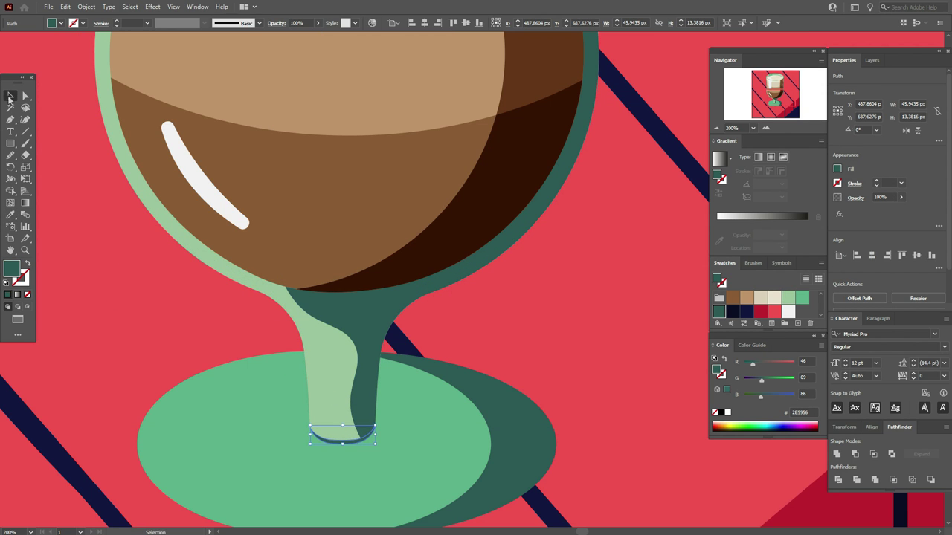
click(480, 378)
shift+click(353, 427)
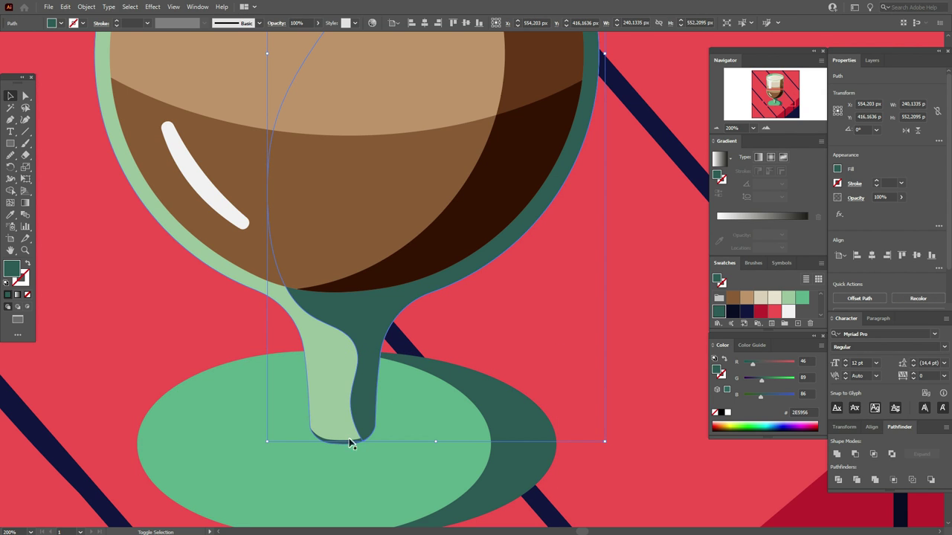
shift+click(350, 443)
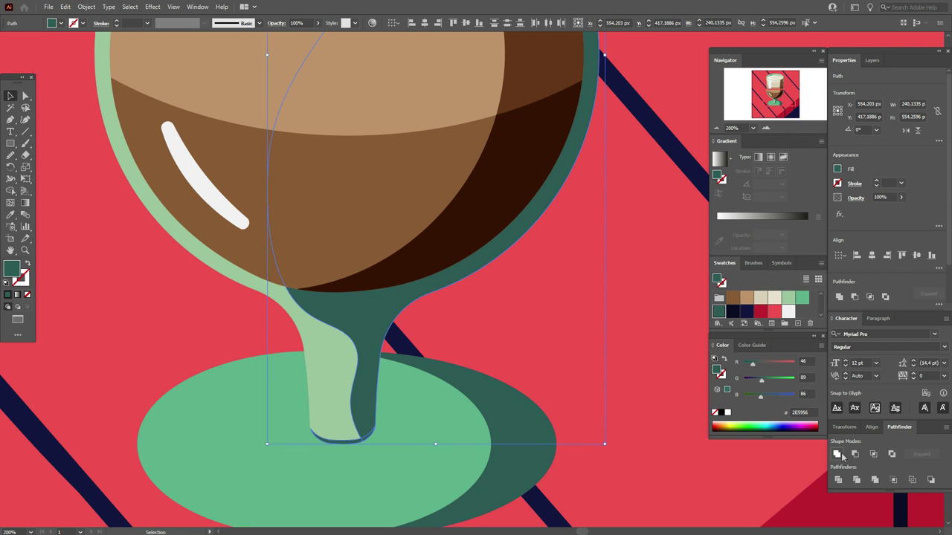
click(838, 454)
Step: Round the inner corner at the foot of the stem's dark green shadow to about 3.35 px
click(26, 96)
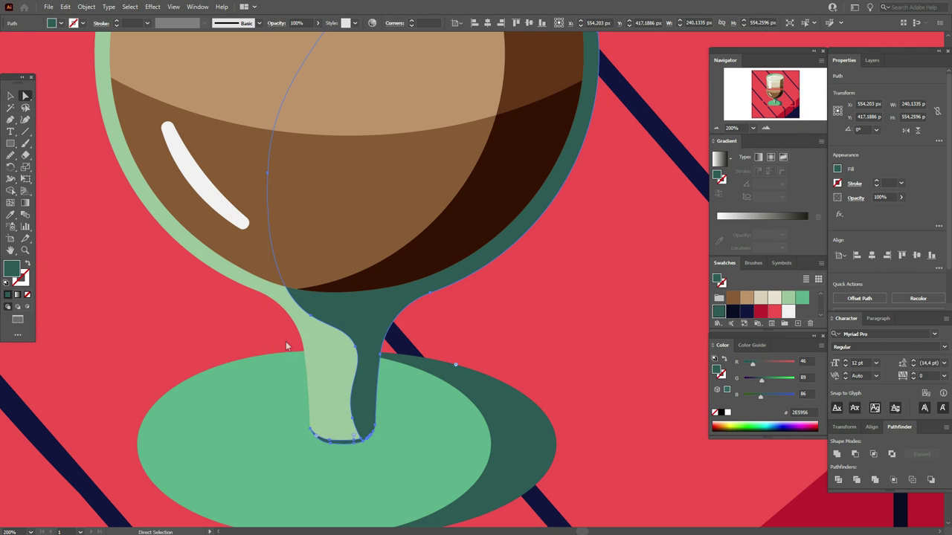
click(401, 403)
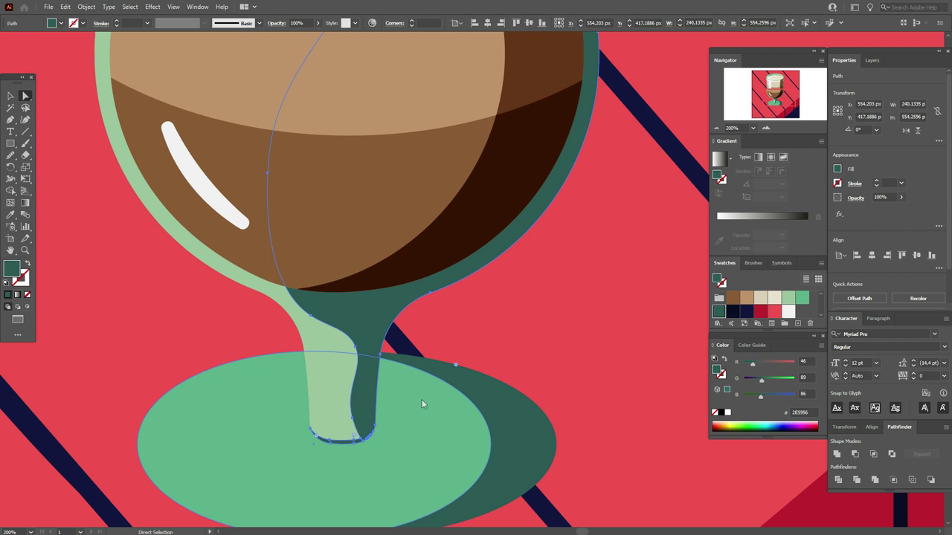
click(362, 442)
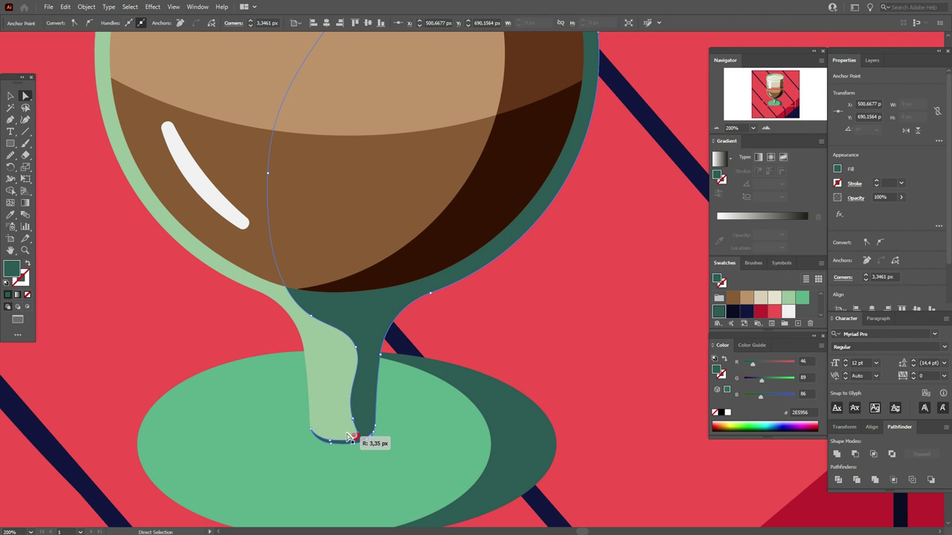
click(513, 360)
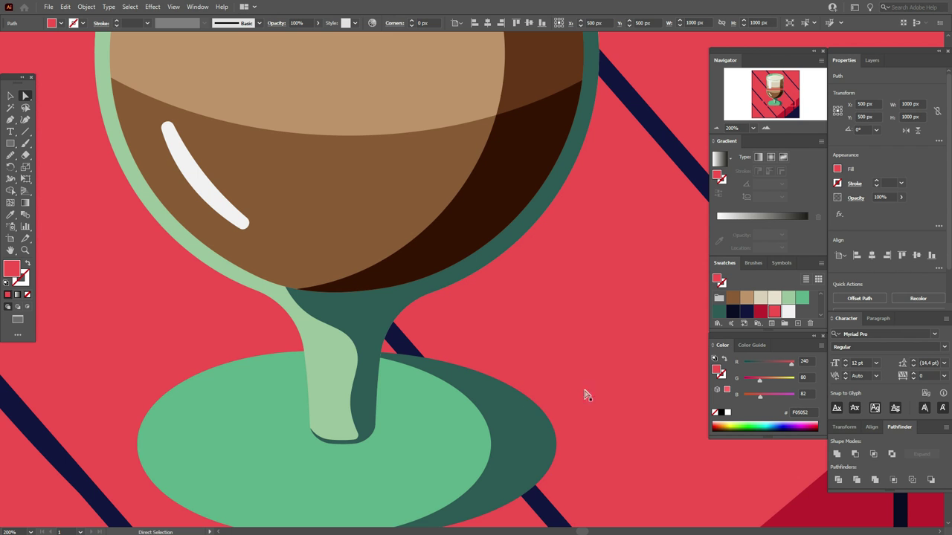
Step: Draw a narrow curved highlight about 35 px wide and 89 px high along the stem's light side, filled with the off-white F4F2F4
click(10, 251)
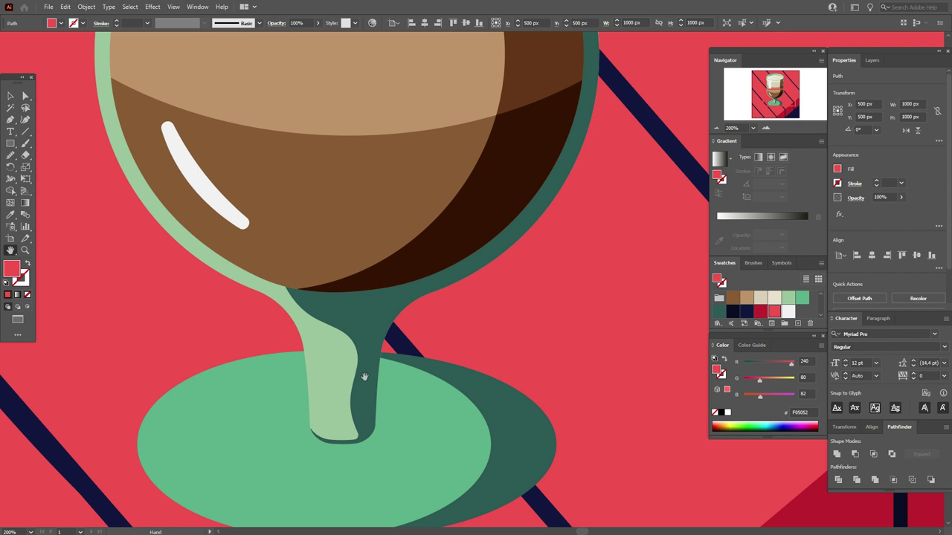
drag(437, 387, 478, 342)
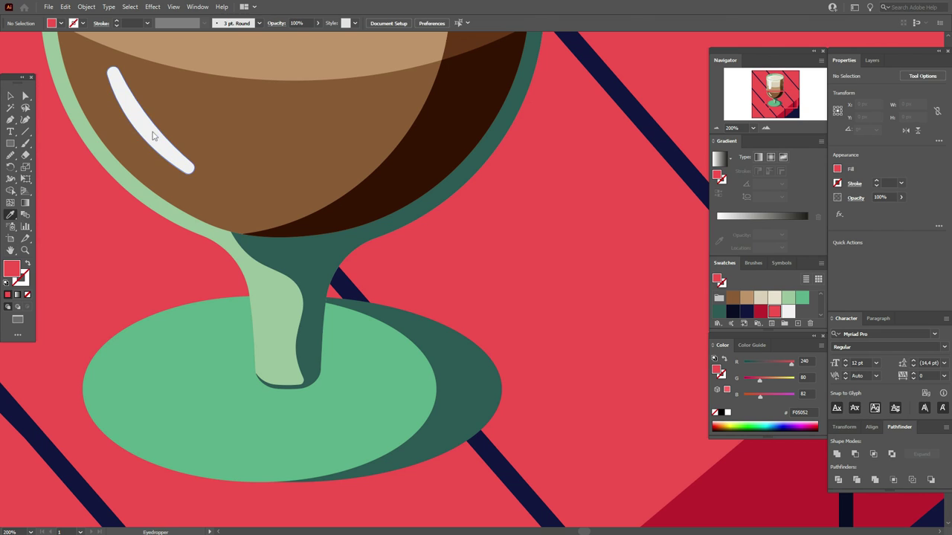
click(134, 128)
key(p)
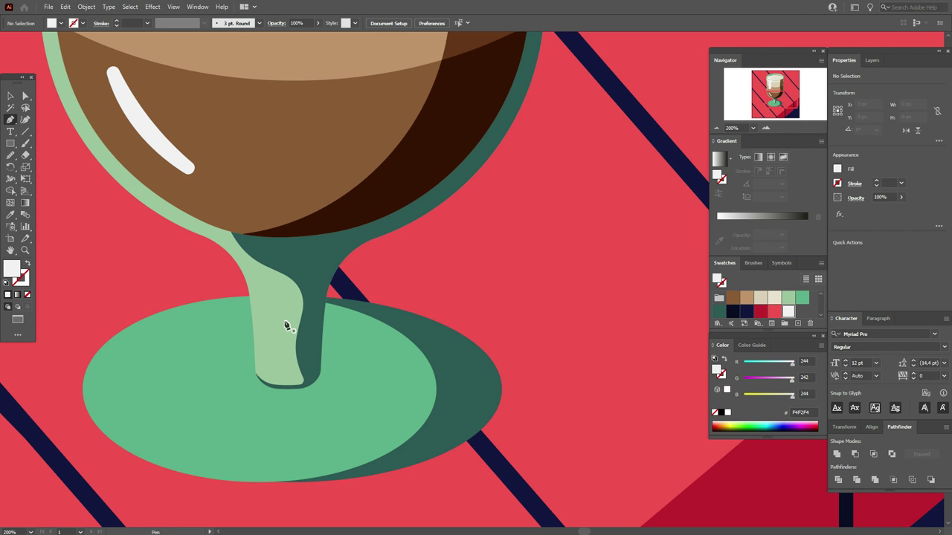
click(239, 256)
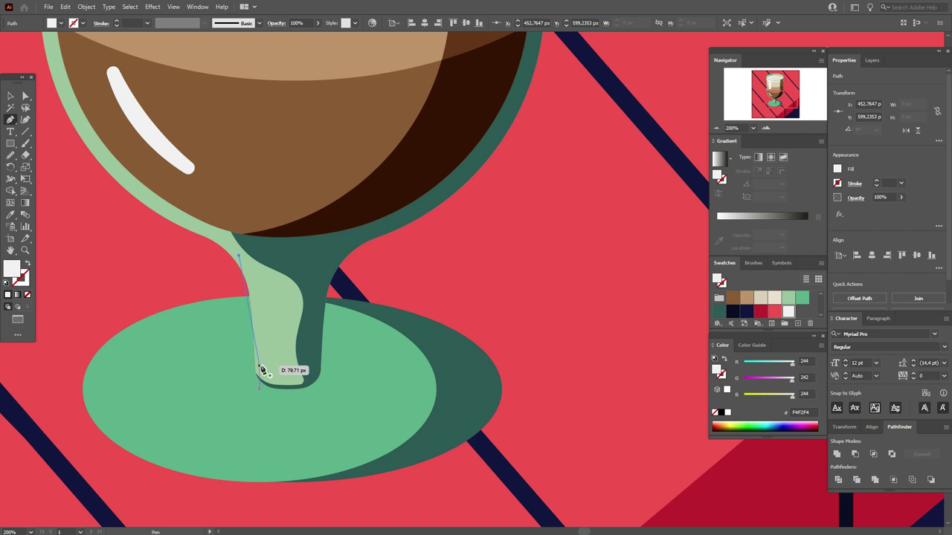
drag(261, 368, 255, 442)
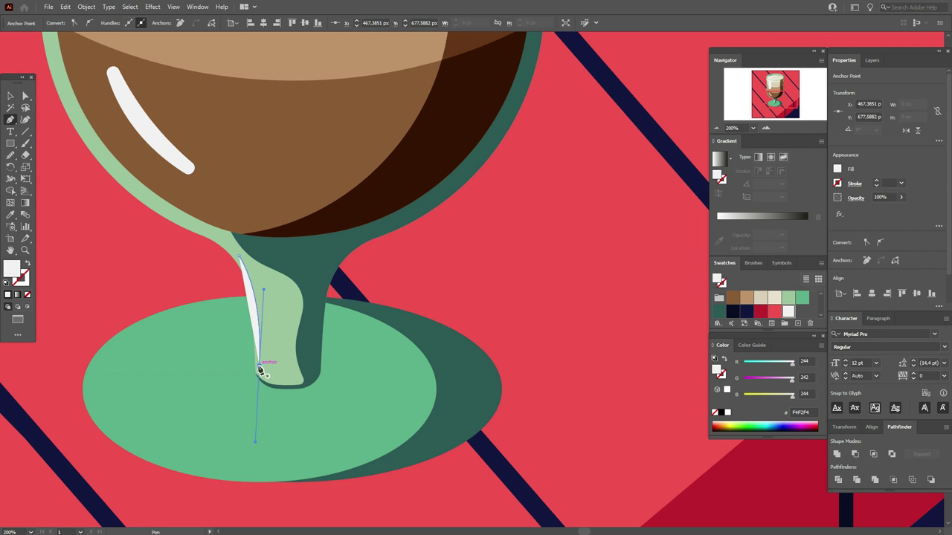
drag(260, 370, 287, 380)
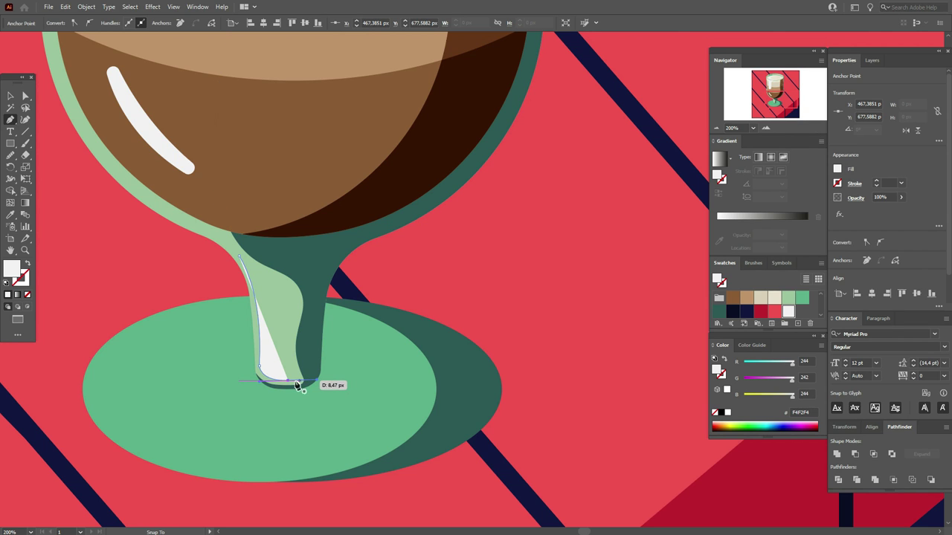
drag(290, 382, 263, 288)
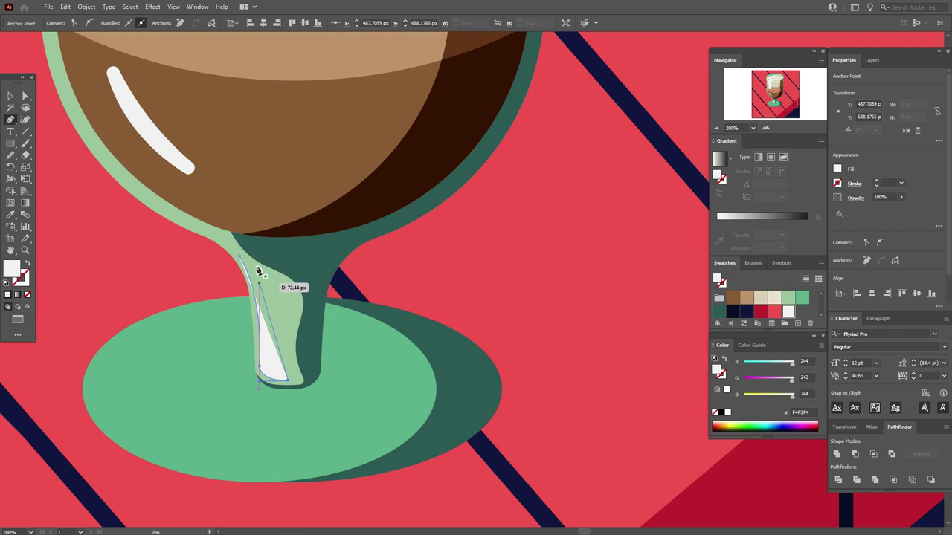
click(235, 247)
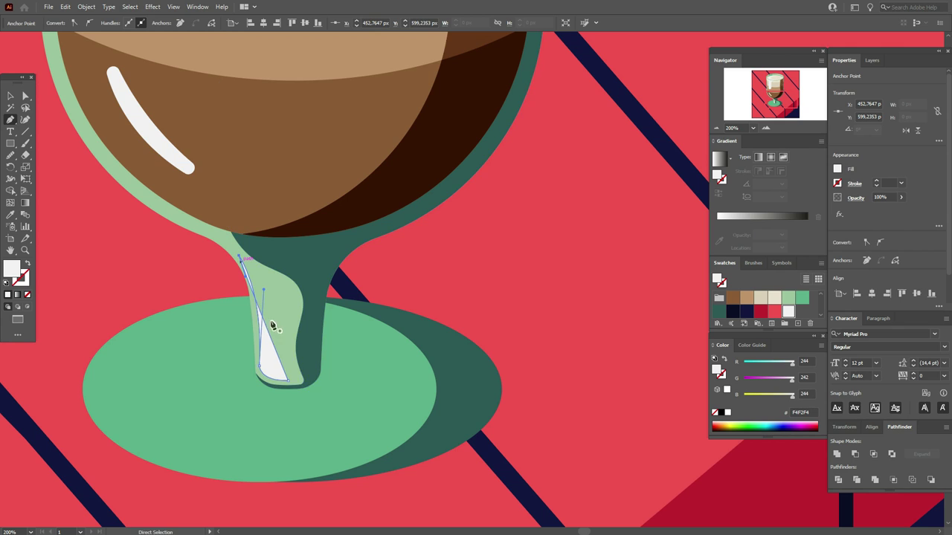
drag(272, 324, 269, 353)
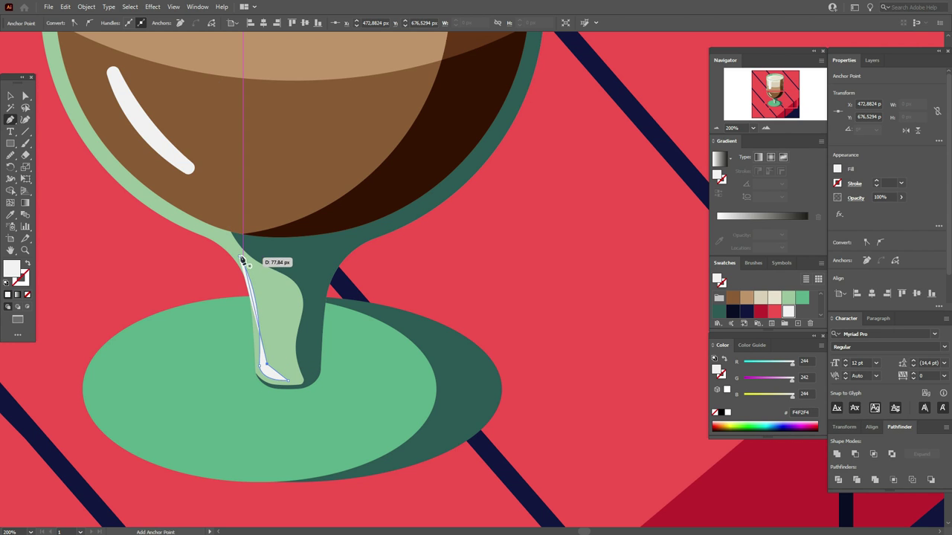
drag(241, 258, 213, 235)
key(ctrl+z)
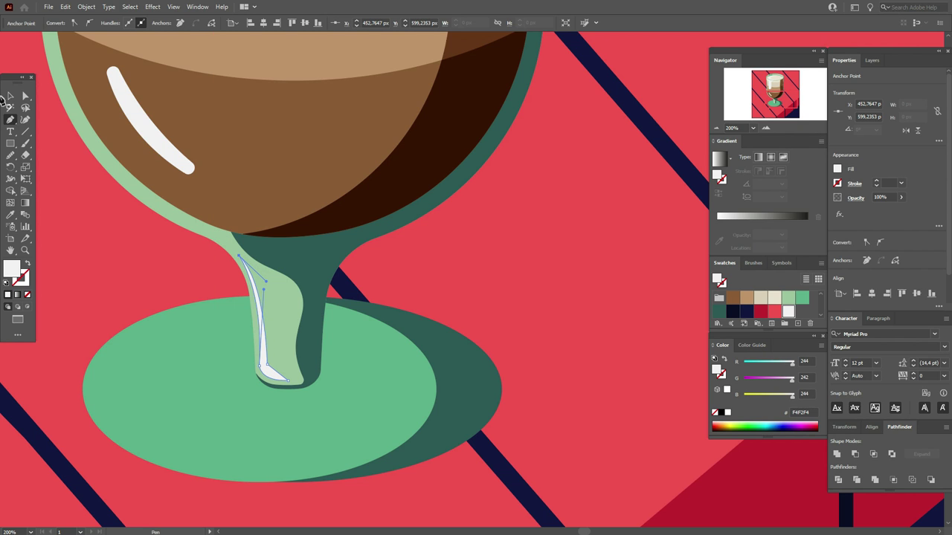
Step: Round the stem highlight's inner bend to about 21.8 px and its outer bend to about 11.8 px
click(24, 97)
click(64, 170)
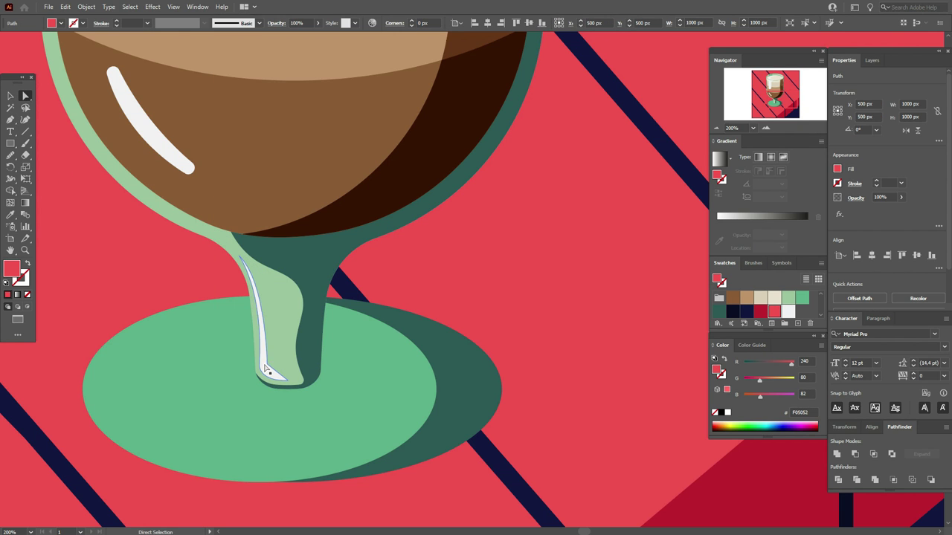
click(268, 364)
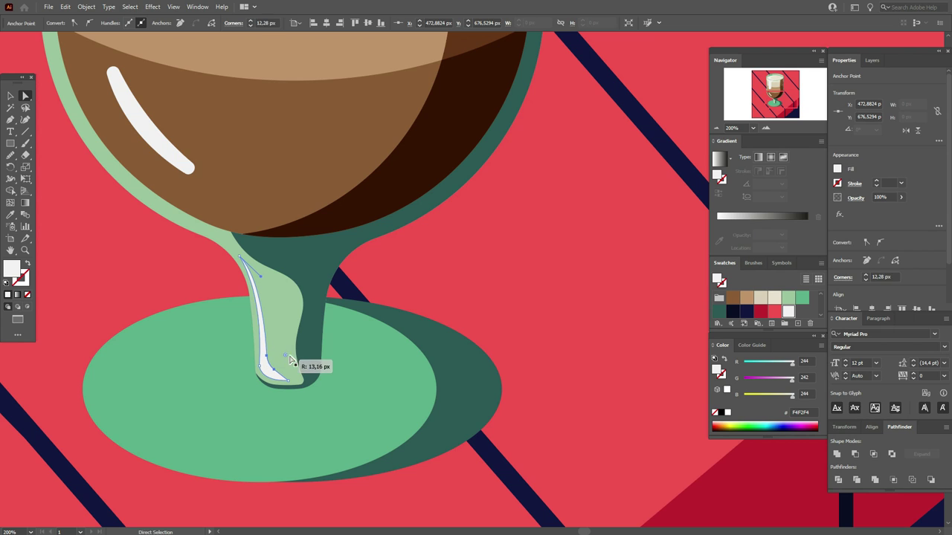
drag(293, 361, 265, 374)
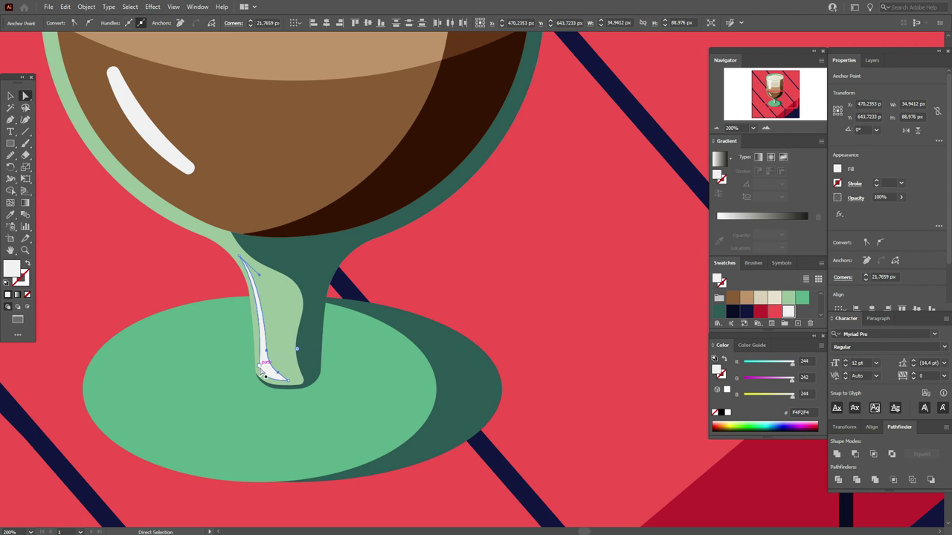
click(273, 378)
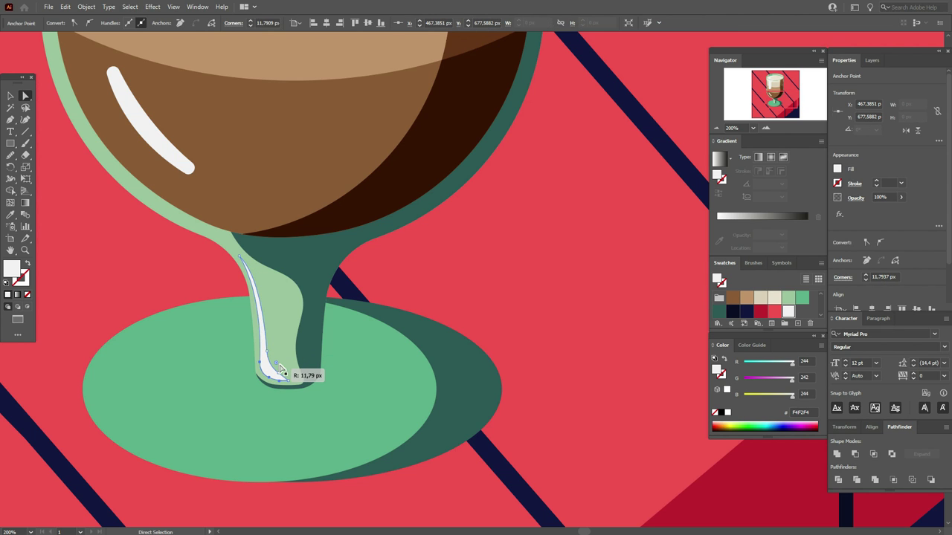
click(290, 376)
click(389, 312)
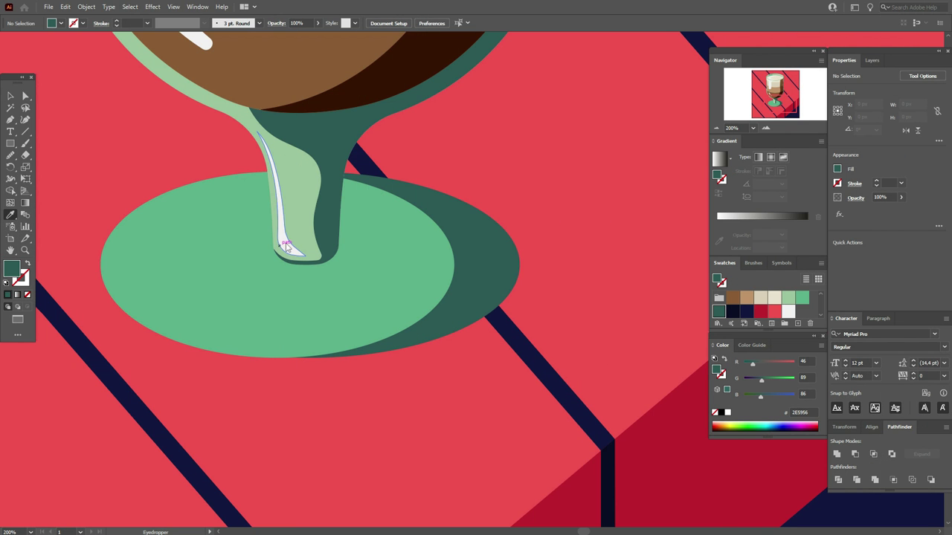
Step: Draw a closed off-white F4F2F4 shape fanning out from the stem's foot over the front of the glass base and past its edge
click(287, 248)
click(10, 119)
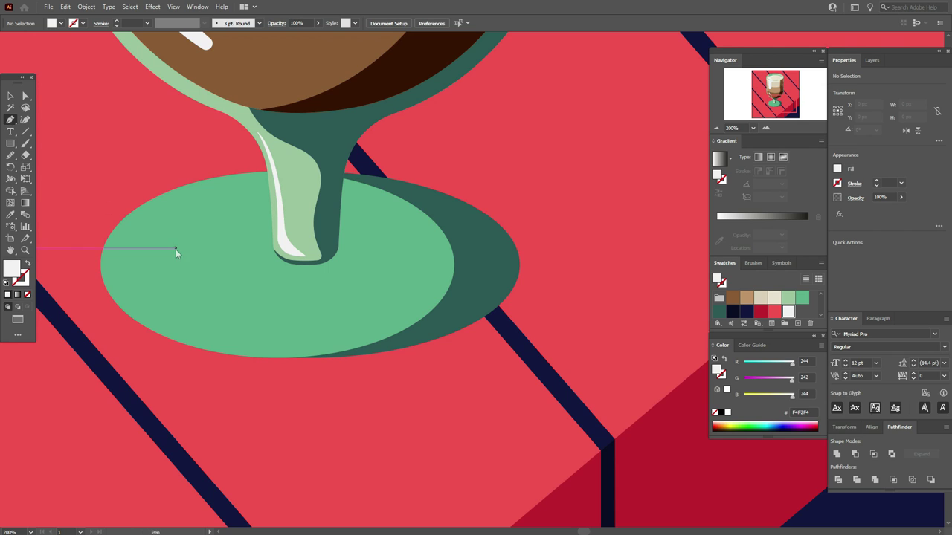
click(273, 244)
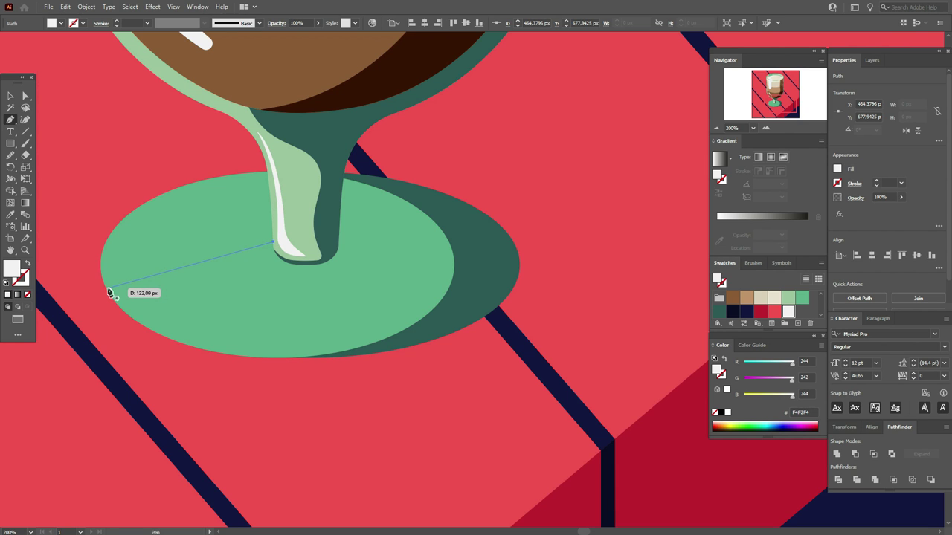
drag(107, 291, 51, 236)
drag(52, 237, 52, 234)
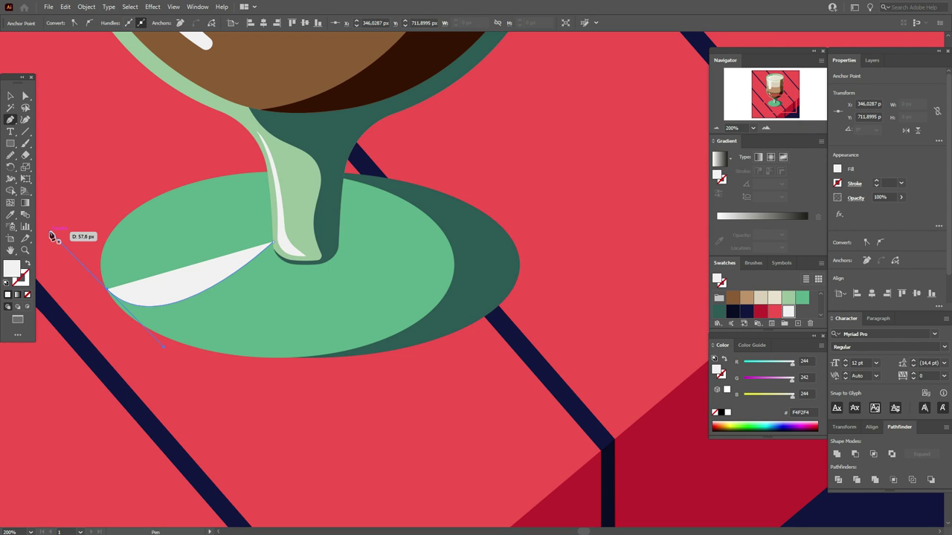
click(109, 293)
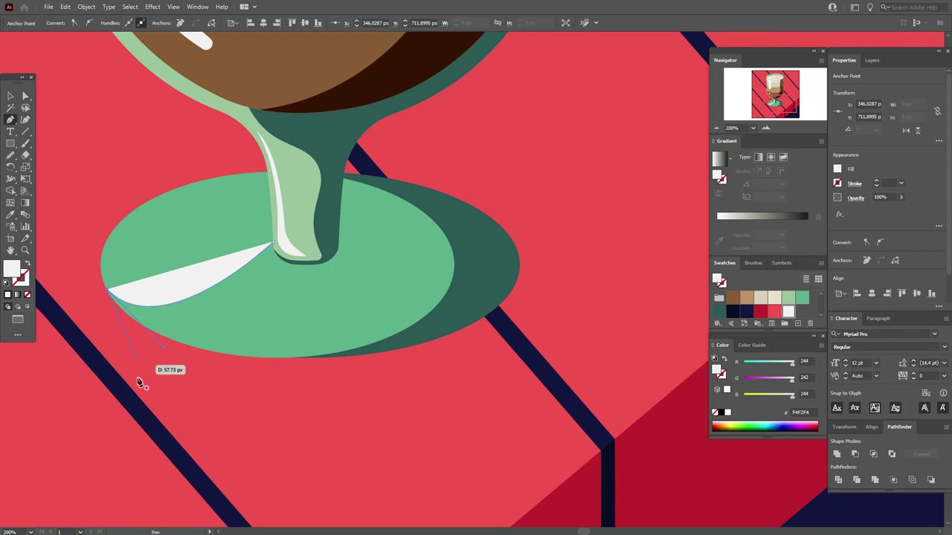
click(138, 378)
click(272, 424)
click(406, 403)
drag(405, 402, 340, 190)
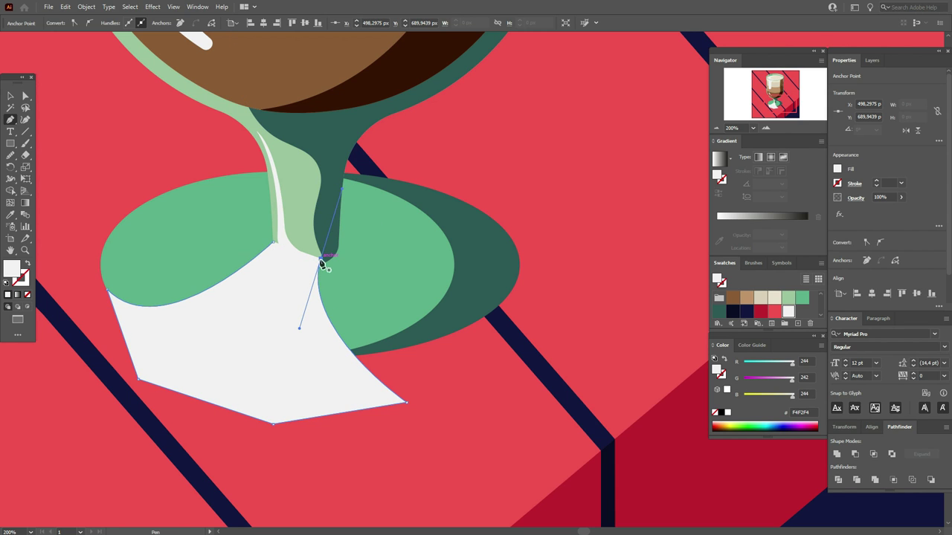
ctrl+click(276, 245)
Step: Copy the medium green base ellipse in place and intersect the copy with the off-white shape to trim it to the base's edge
click(10, 96)
click(225, 278)
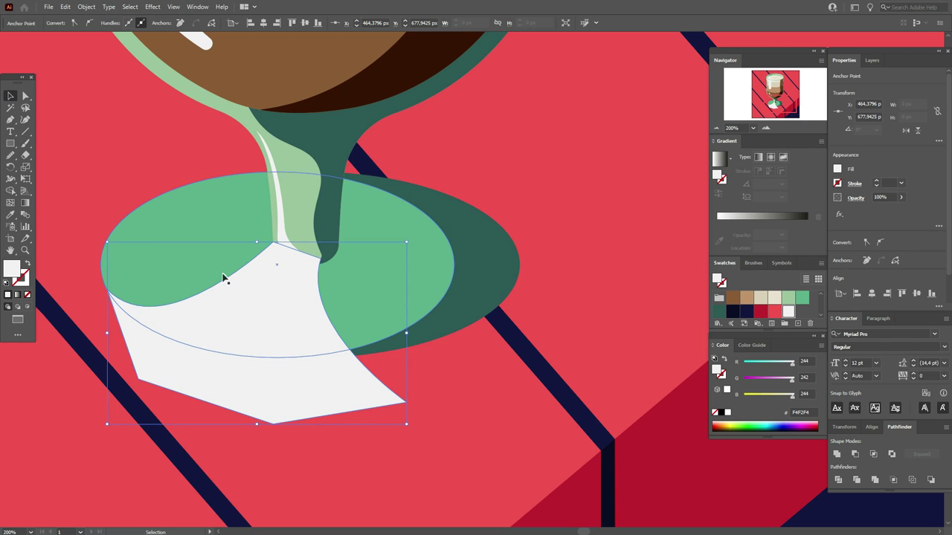
shift+click(284, 303)
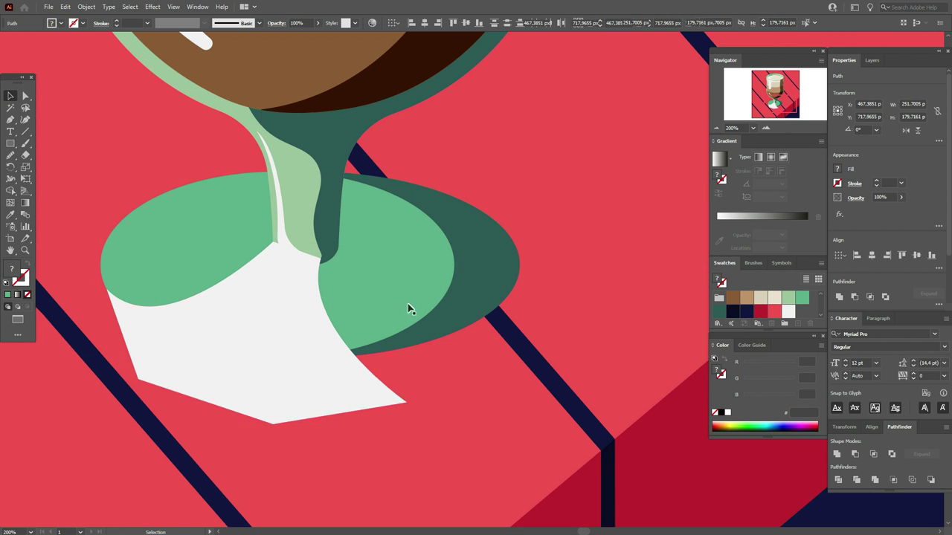
click(368, 279)
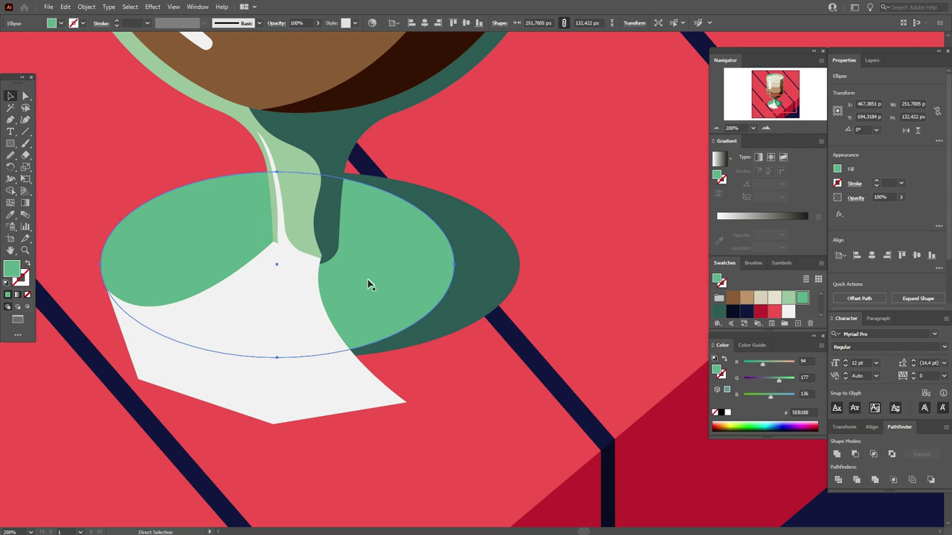
key(ctrl)
shift+click(321, 318)
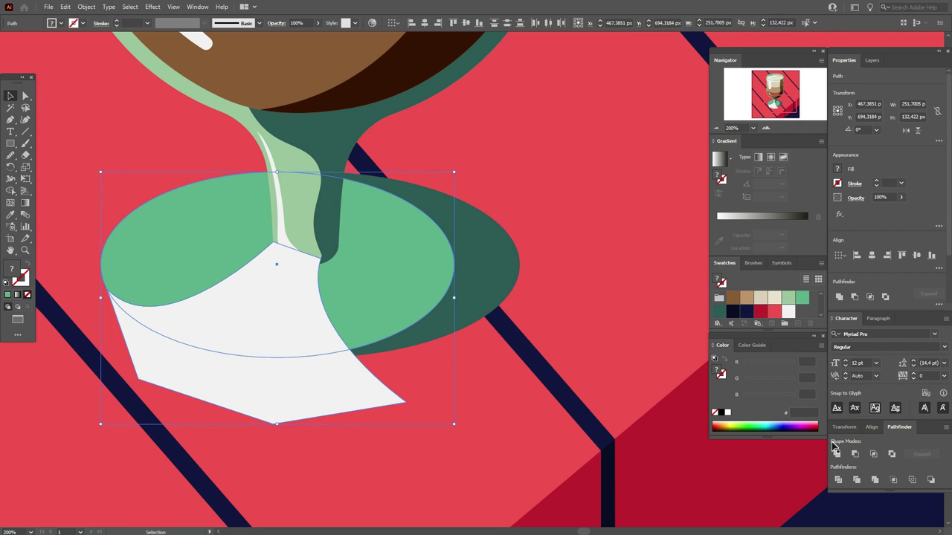
click(872, 454)
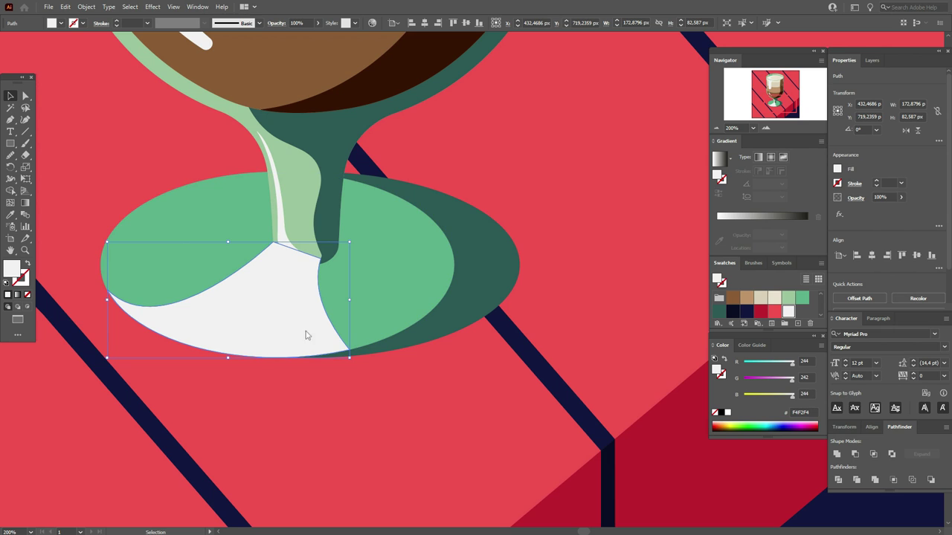
Step: Send the off-white base highlight, both base ellipses, the stripe and the red background behind the stem in the stacking order
shift+click(373, 325)
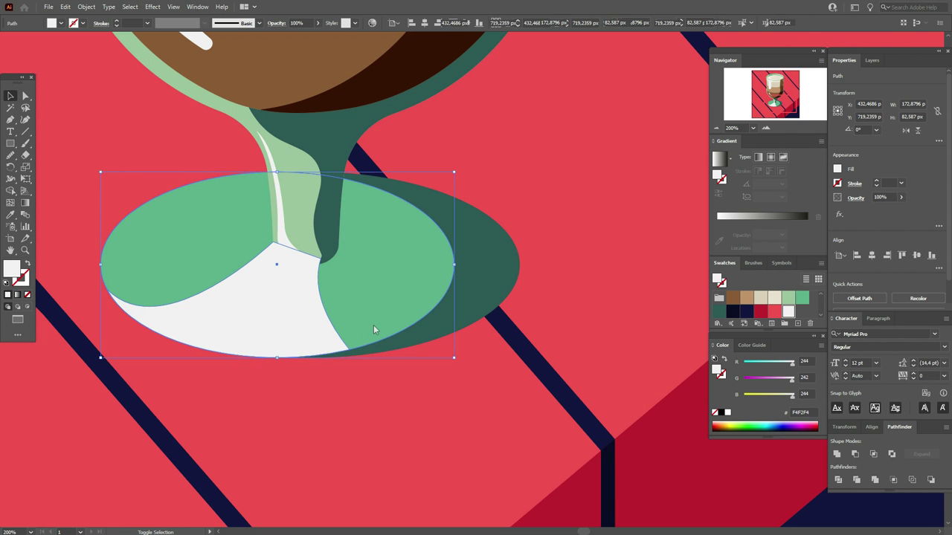
shift+click(504, 336)
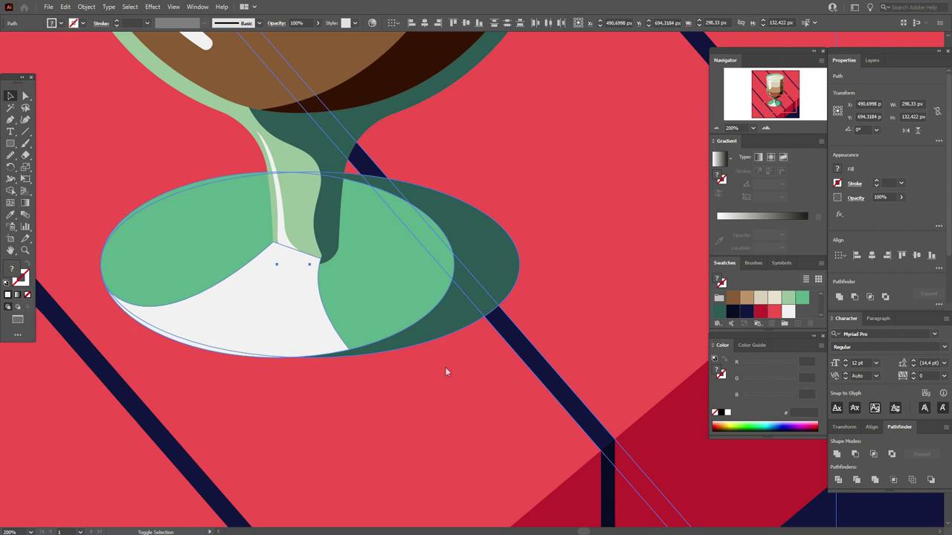
shift+click(411, 393)
right_click(412, 393)
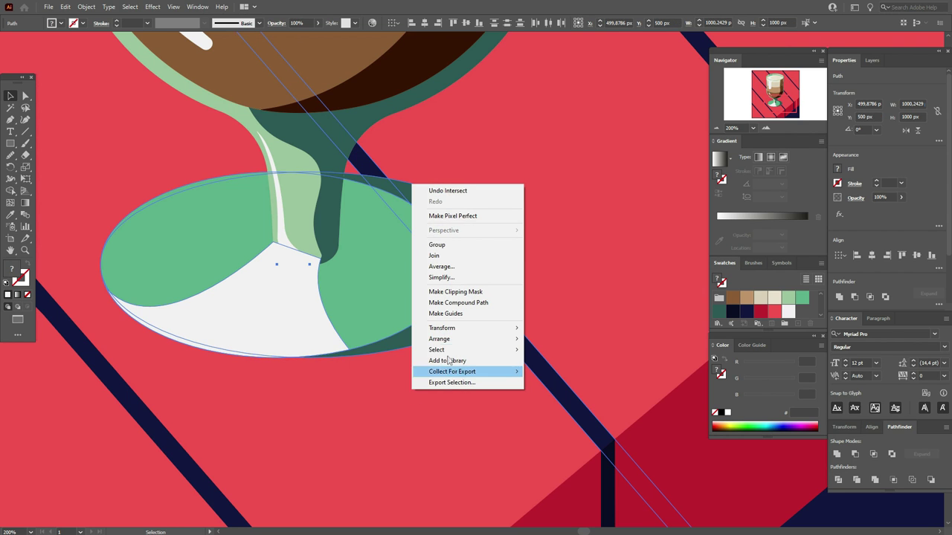
mouse_move(470, 342)
click(537, 372)
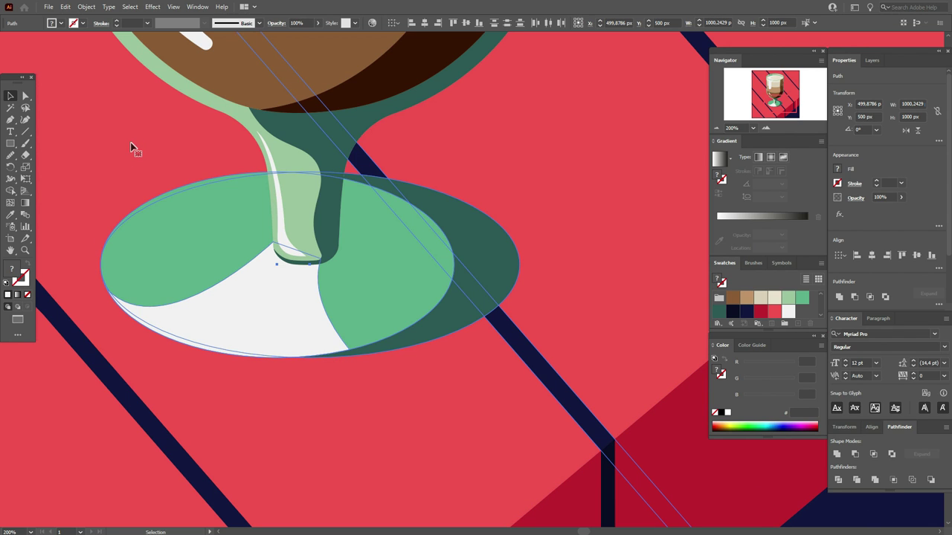
Step: Move the highlight's two upper corner points under the stem's foot, to about X 467.4, Y 680.8 px and X 494.1, Y 691.3 px
click(25, 96)
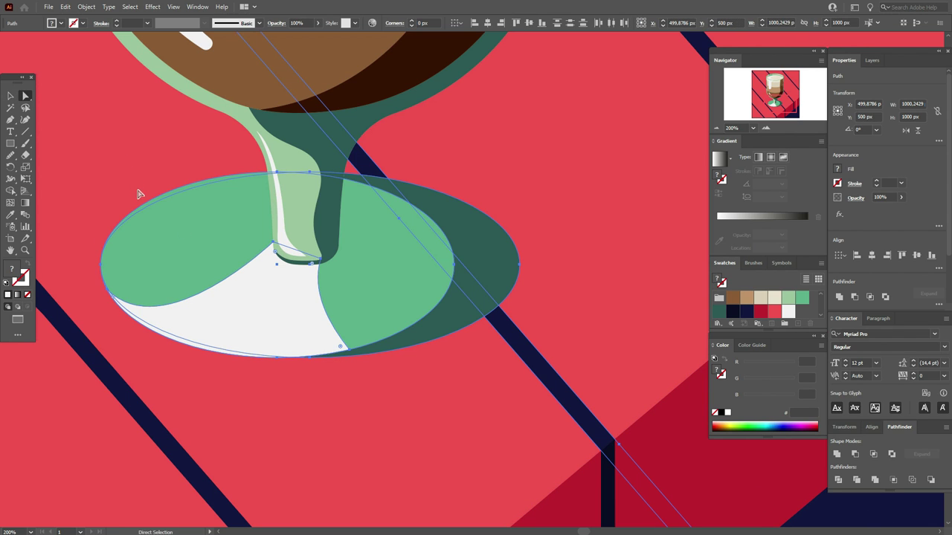
drag(272, 243, 276, 249)
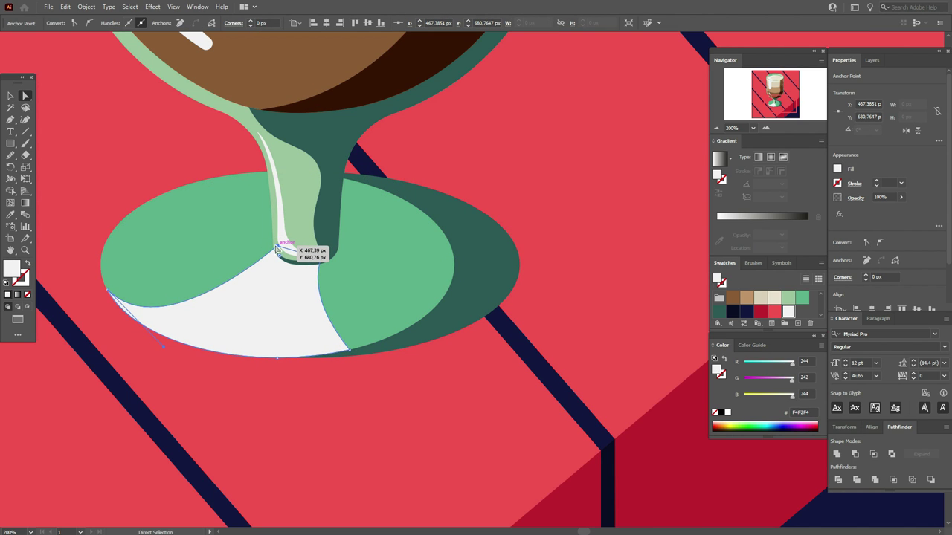
click(322, 259)
drag(322, 259, 316, 263)
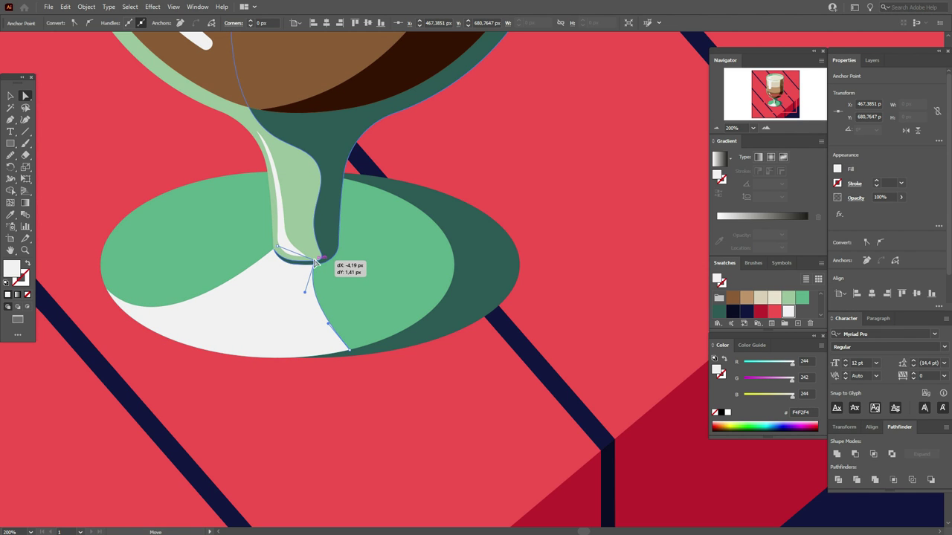
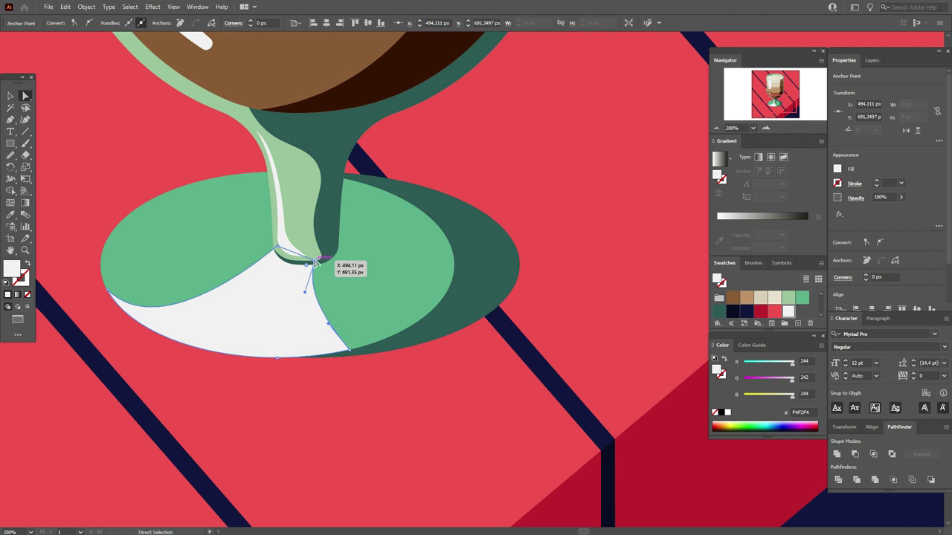
key(v)
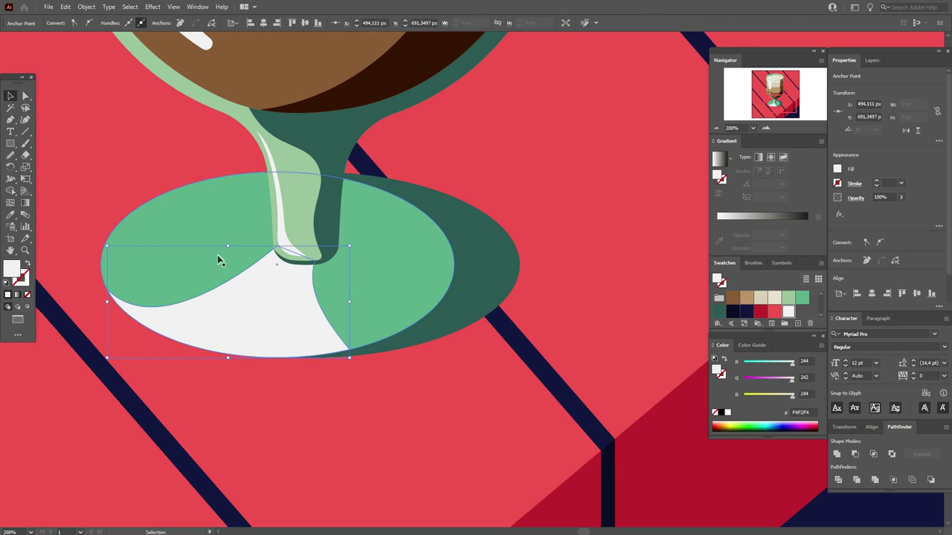
Step: Shorten the medium green base ellipse from its front edge to about 126 px high
click(210, 255)
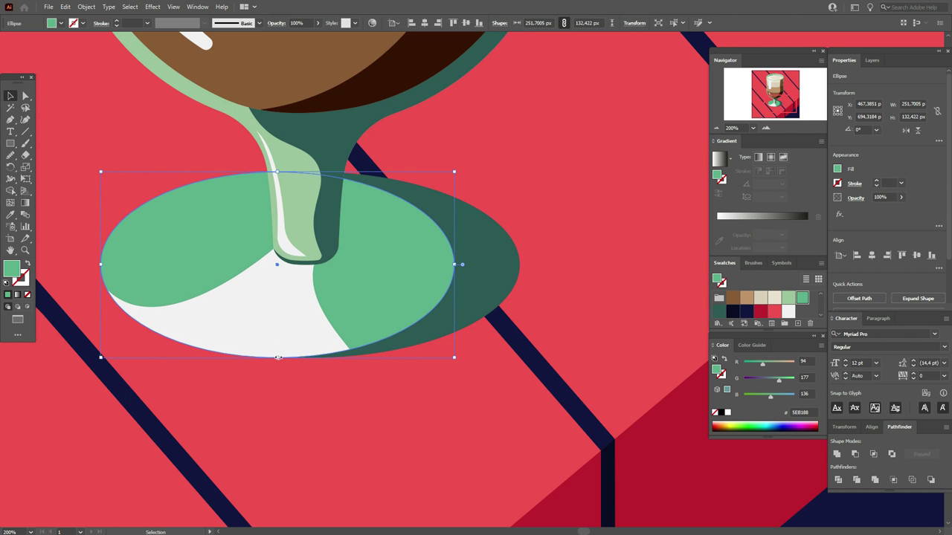
drag(277, 357, 239, 350)
click(269, 328)
click(375, 309)
Step: Copy the shortened ellipse in place and intersect the copy with the off-white base highlight to trim it to the new edge
key(a)
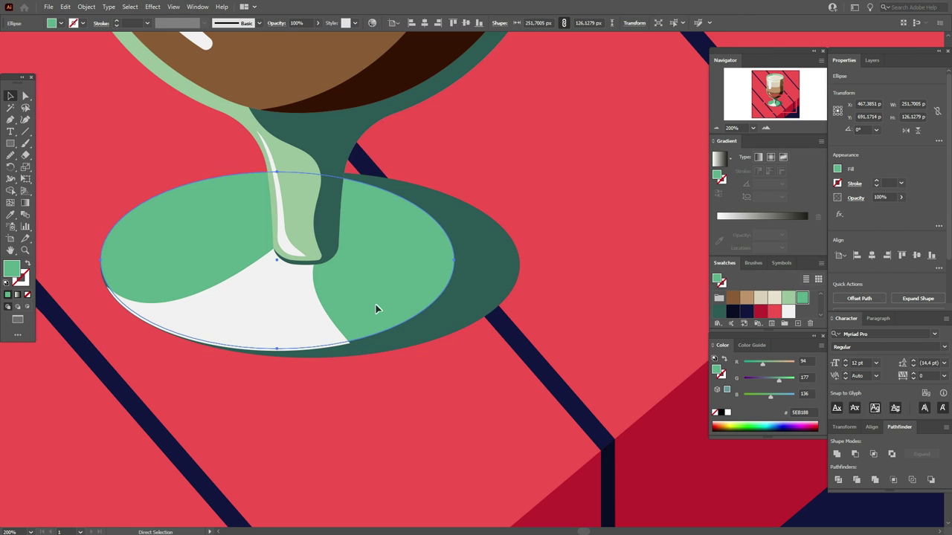
key(v)
shift+click(321, 315)
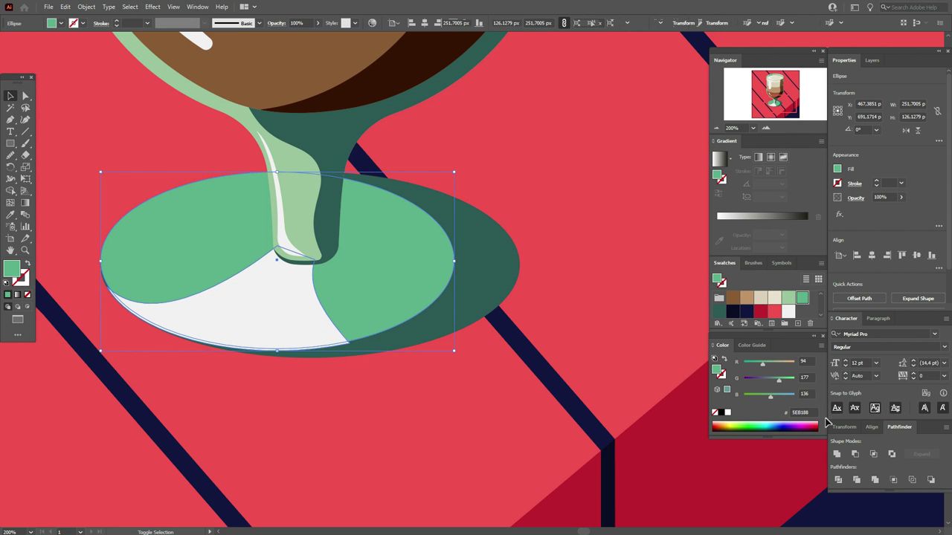
click(874, 459)
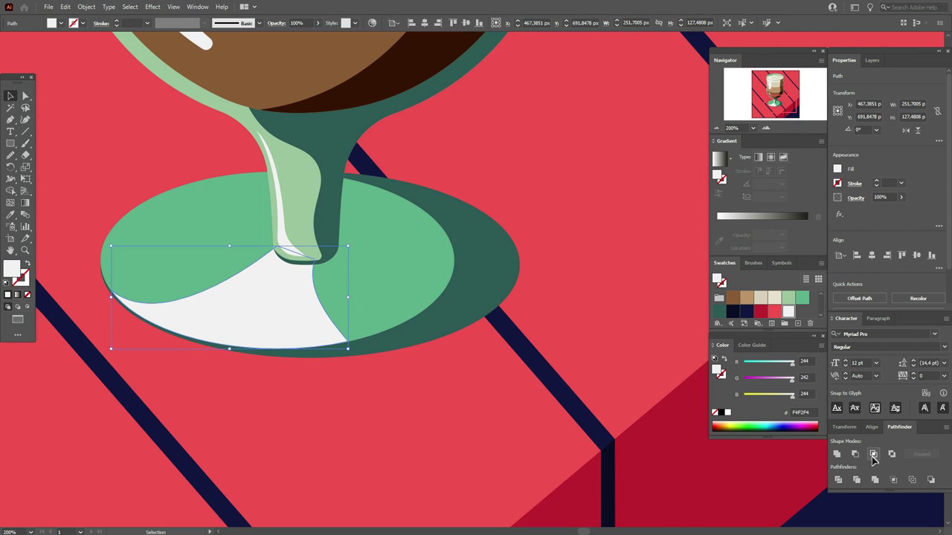
click(556, 392)
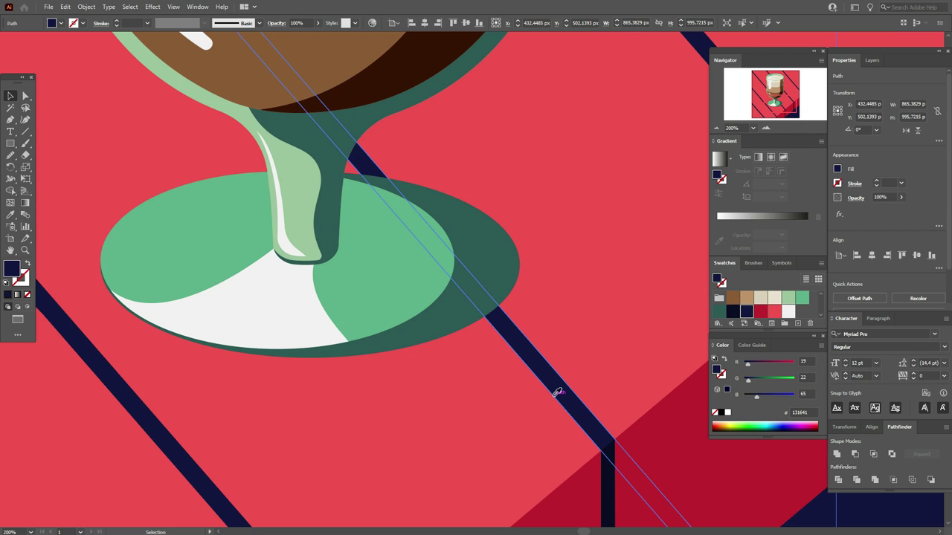
Step: Make two copies of the medium green base ellipse, offset one about 13 px right and 1 px down, and exclude their overlap
click(176, 252)
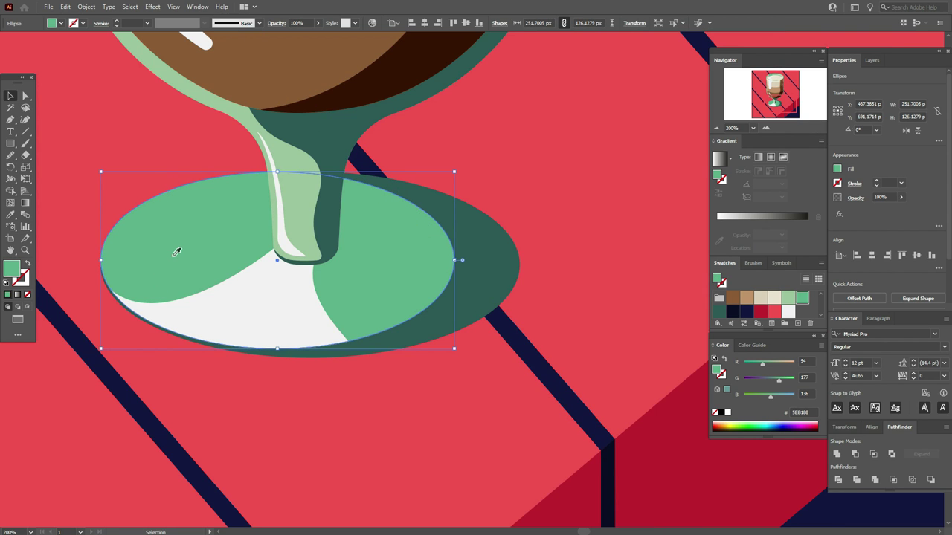
key(a)
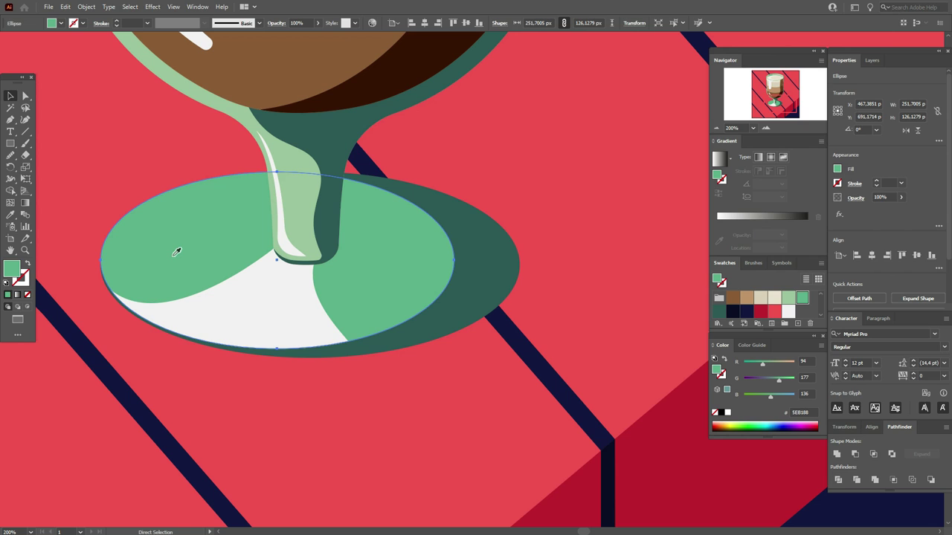
key(v)
mouse_move(176, 252)
mouse_down()
mouse_move(196, 250)
mouse_move(188, 264)
mouse_up()
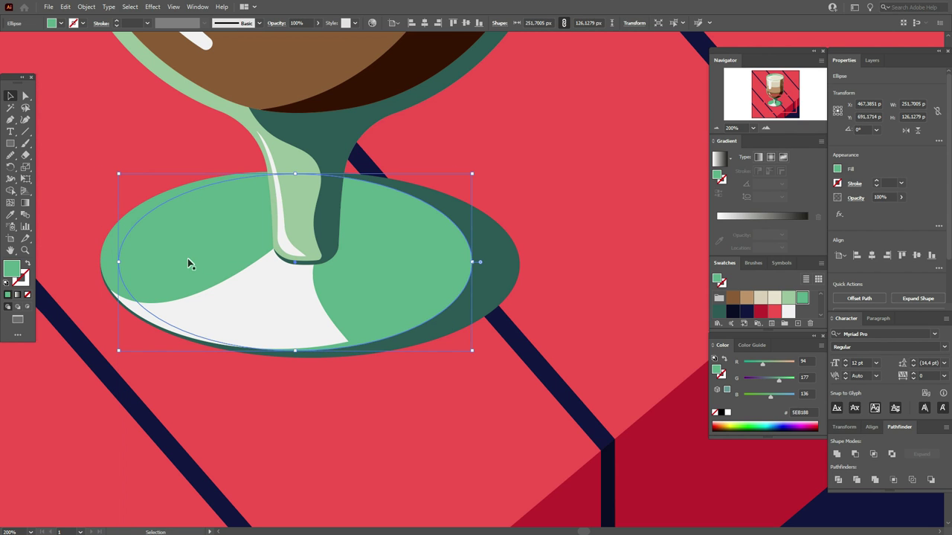
drag(117, 261, 101, 262)
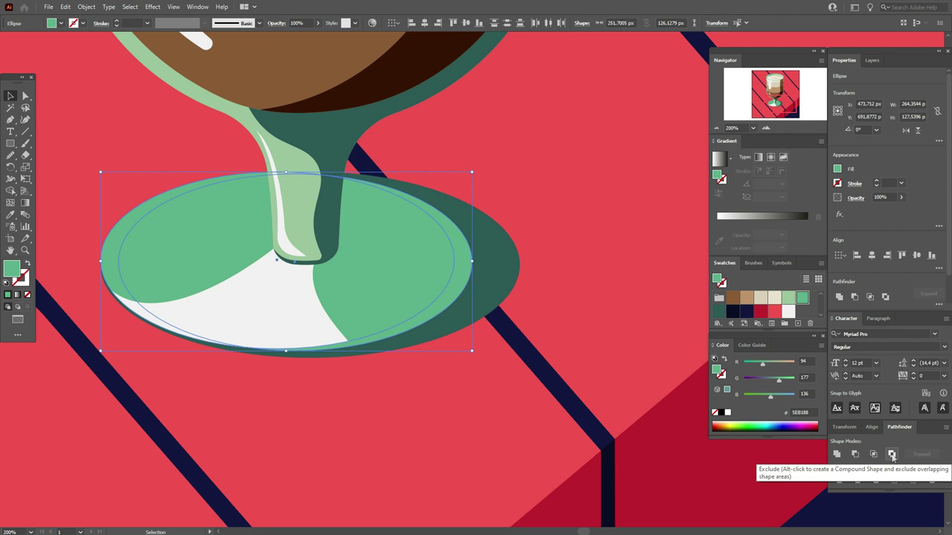
click(892, 454)
Step: Ungroup the two resulting crescents and delete the one on the base's shadow side
right_click(299, 239)
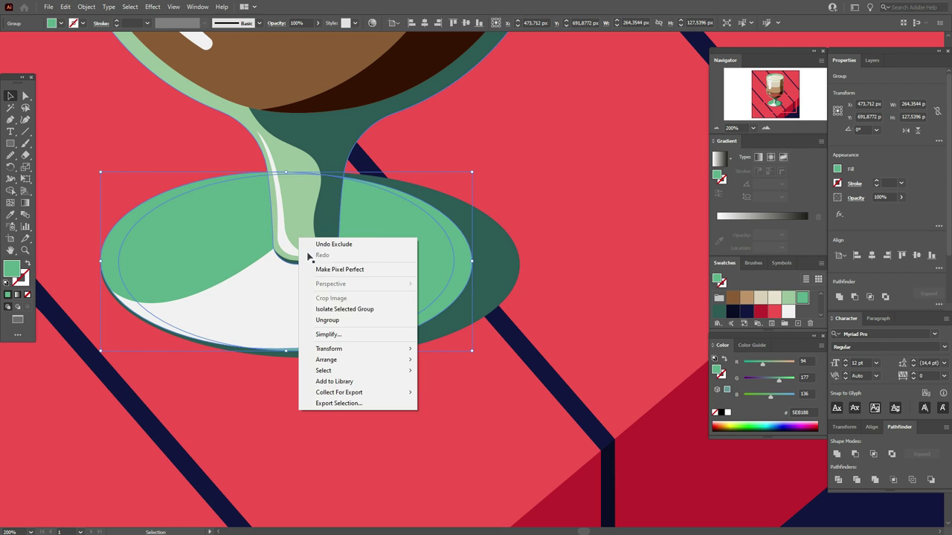
click(353, 320)
shift+click(112, 250)
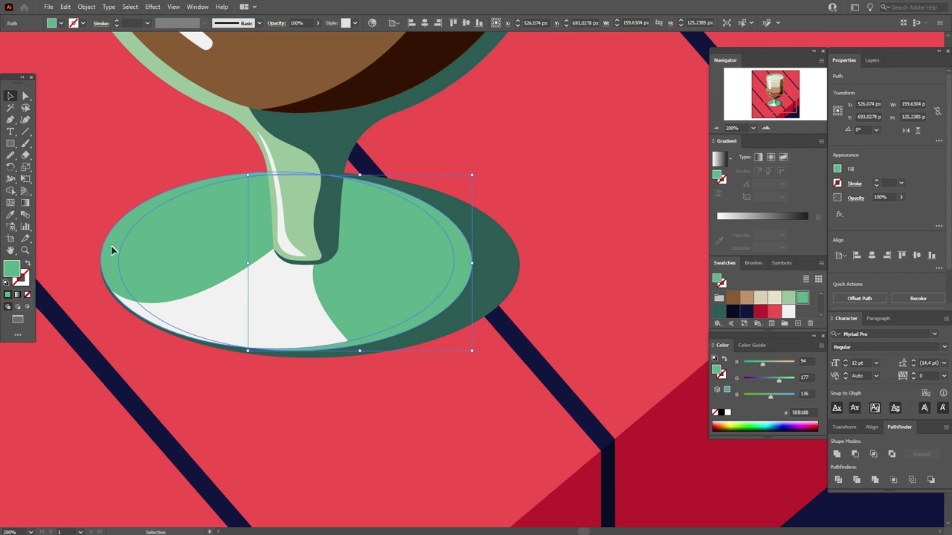
Step: Fill the remaining crescent on the base's light side with the off-white F4F2F4 sampled from the base highlight
click(111, 250)
click(12, 217)
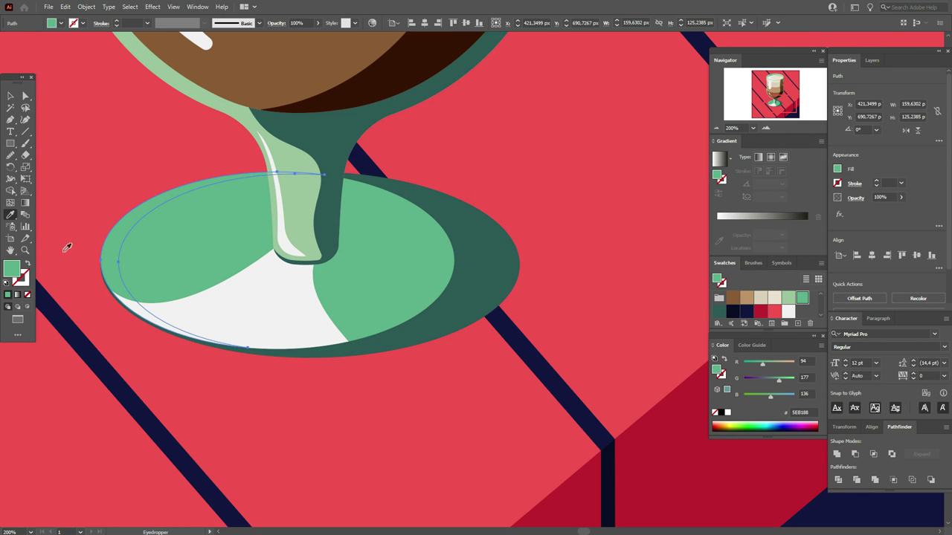
click(214, 314)
key(v)
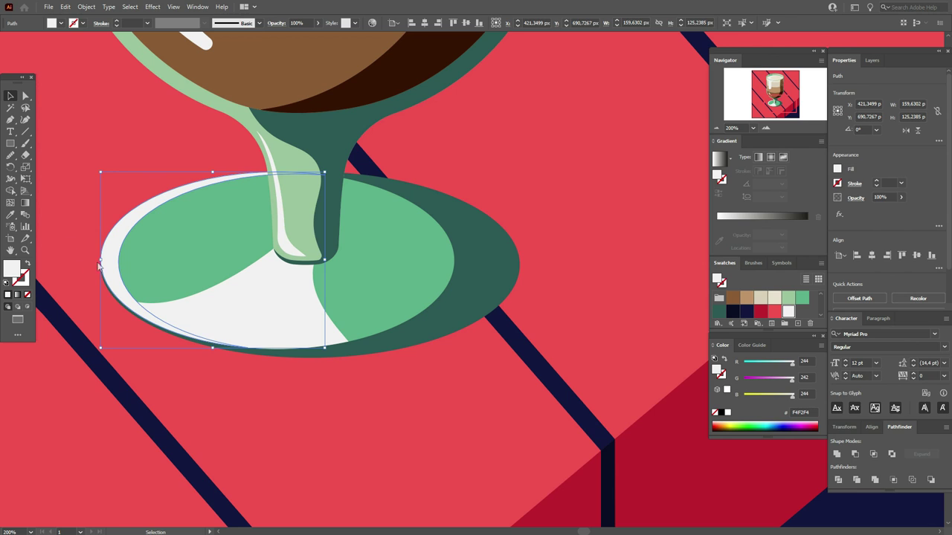
Step: Scale the off-white crescent to about 150 by 118 px inside the base's edge and unite it with the fan-shaped highlight
drag(100, 265, 113, 261)
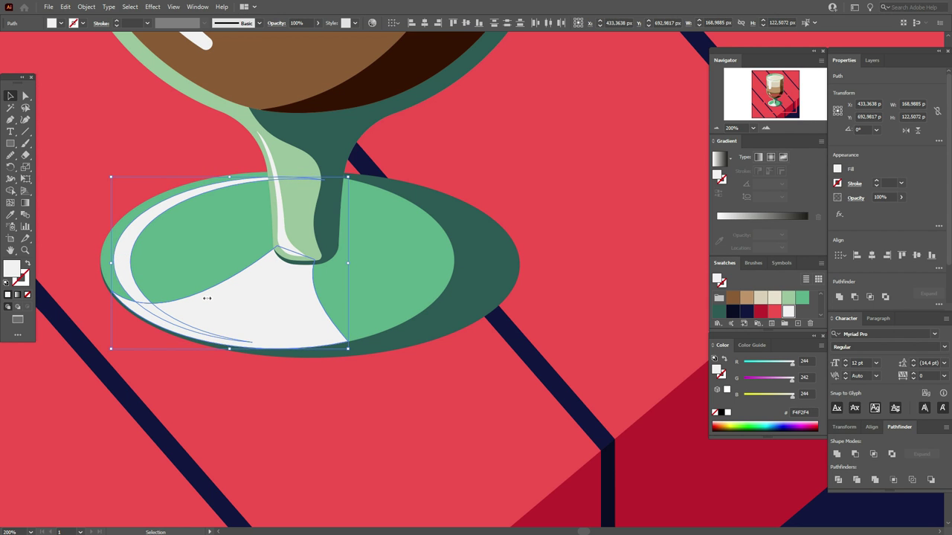
click(104, 278)
drag(121, 258, 117, 260)
shift+click(215, 302)
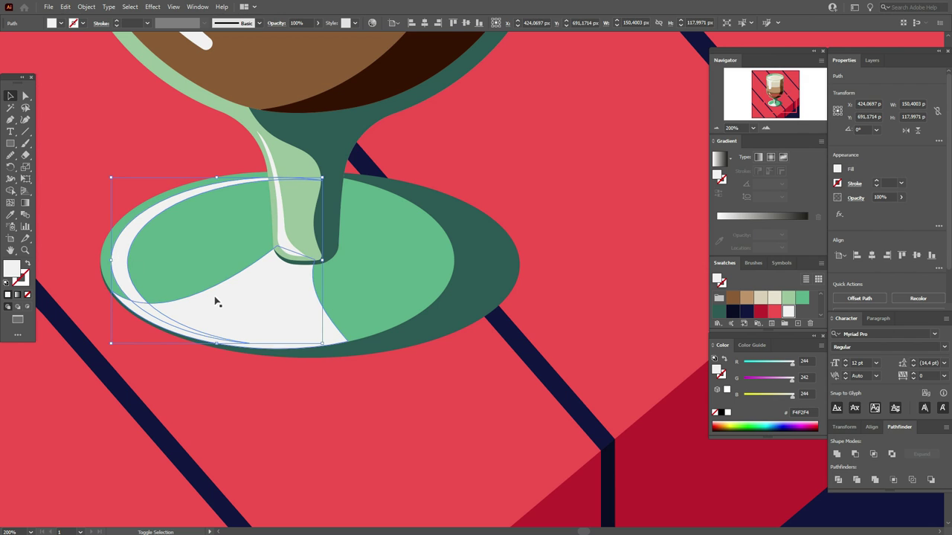
click(837, 453)
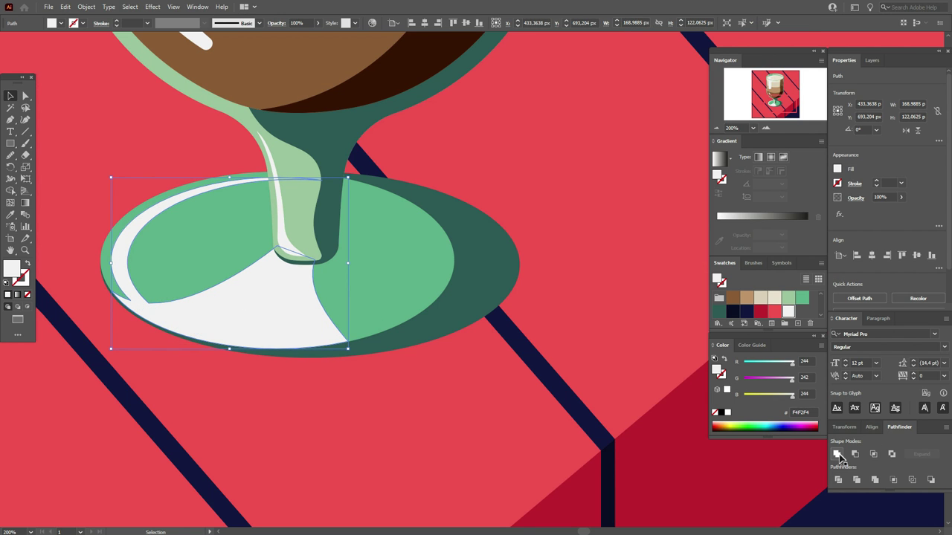
Step: Round the united highlight's inner corner where the crescent meets the fan, and its notch at the base's outer edge to about 2.4 px
click(26, 96)
click(42, 127)
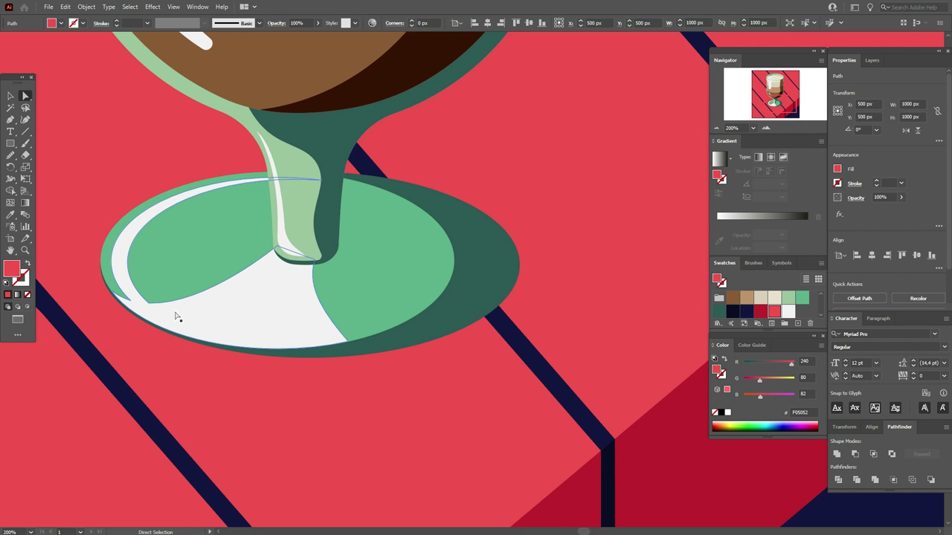
drag(152, 302, 117, 291)
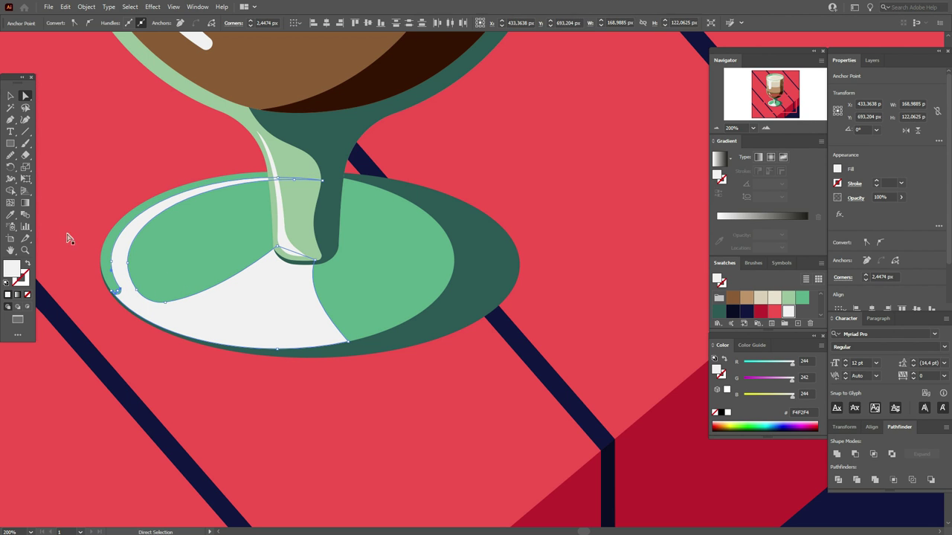
click(73, 236)
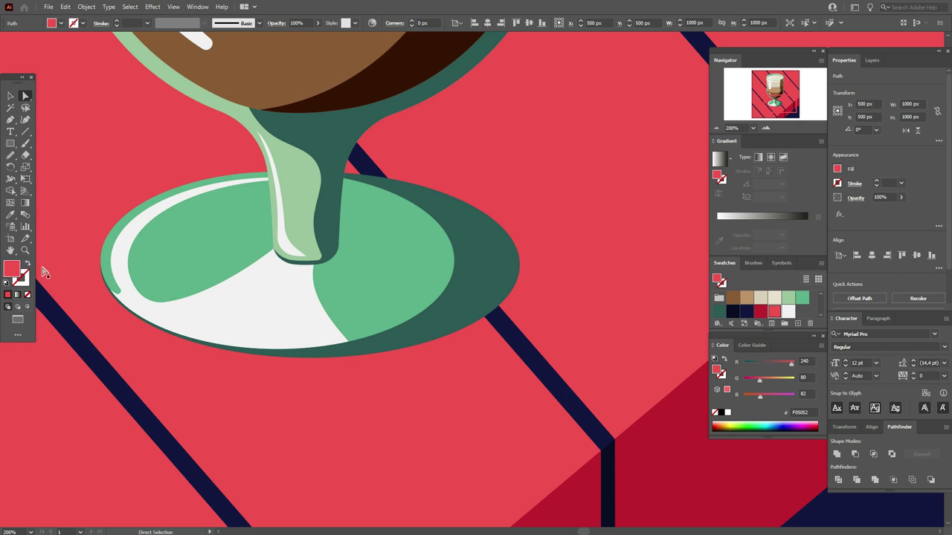
Step: Copy the dark green base ellipse in place and nudge one of the two ellipses down 2 px
click(10, 95)
click(389, 284)
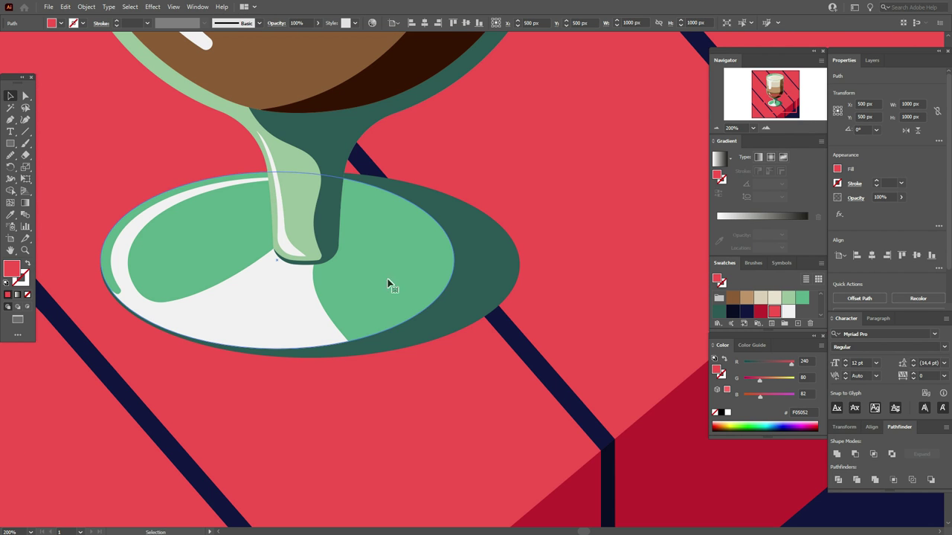
ctrl+click(461, 302)
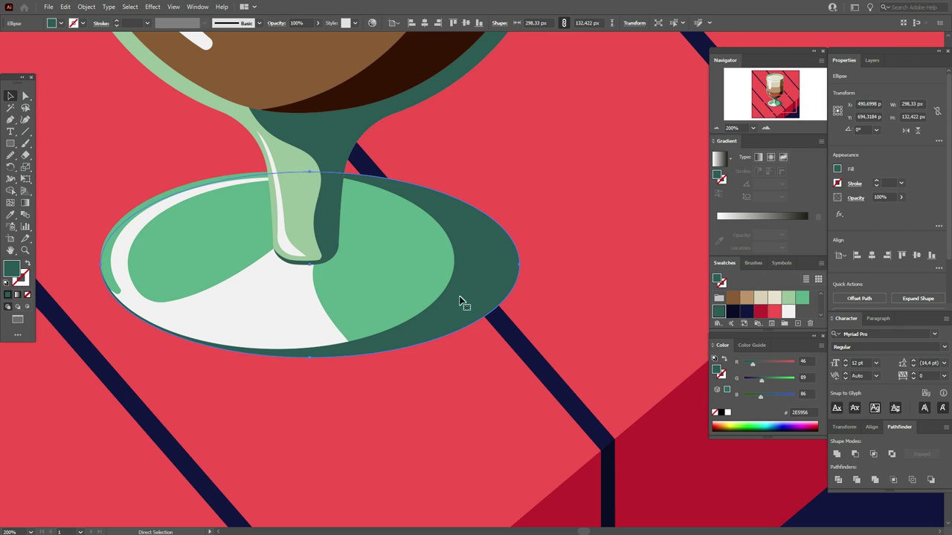
key(Down)
key(Down)
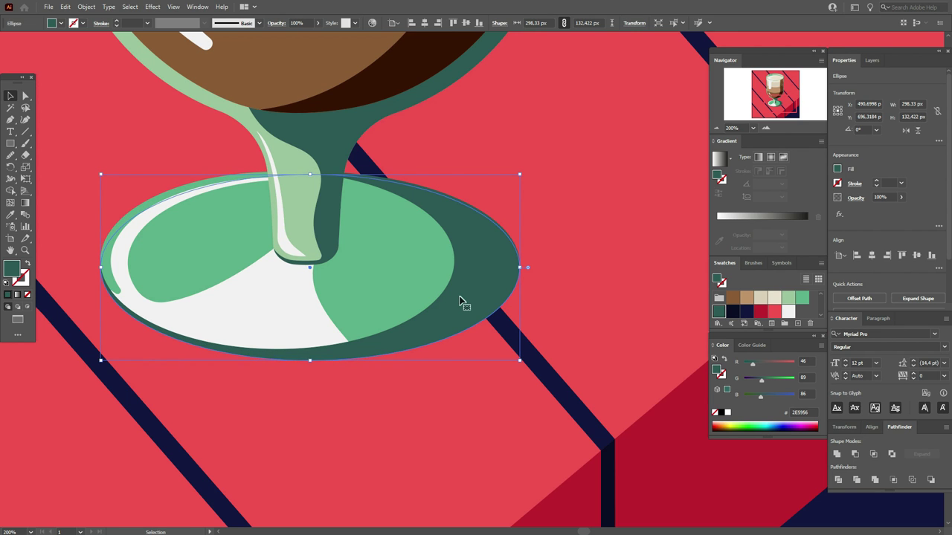
Step: Fill the nudged ellipse with the light green 9CC49C and send it backward behind the dark green ellipse as a thin rim
click(788, 299)
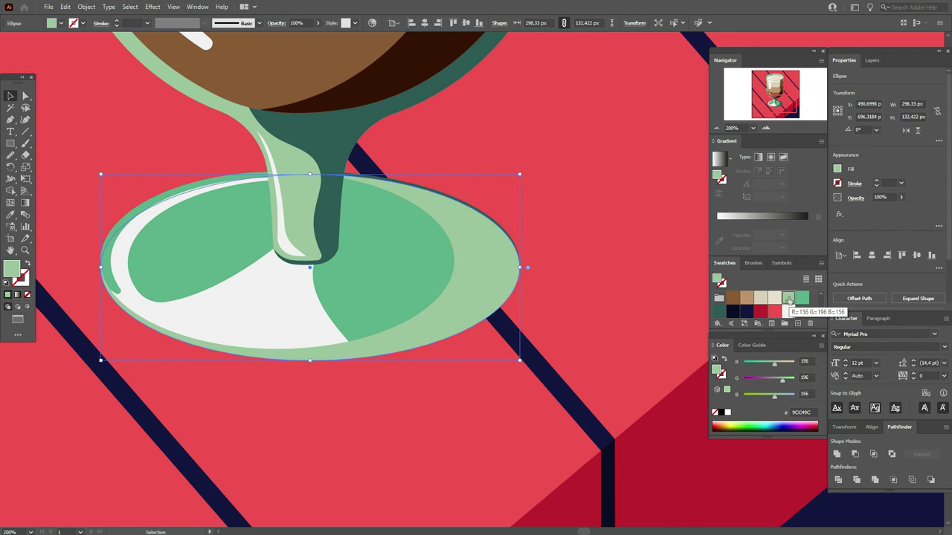
right_click(503, 323)
mouse_move(554, 271)
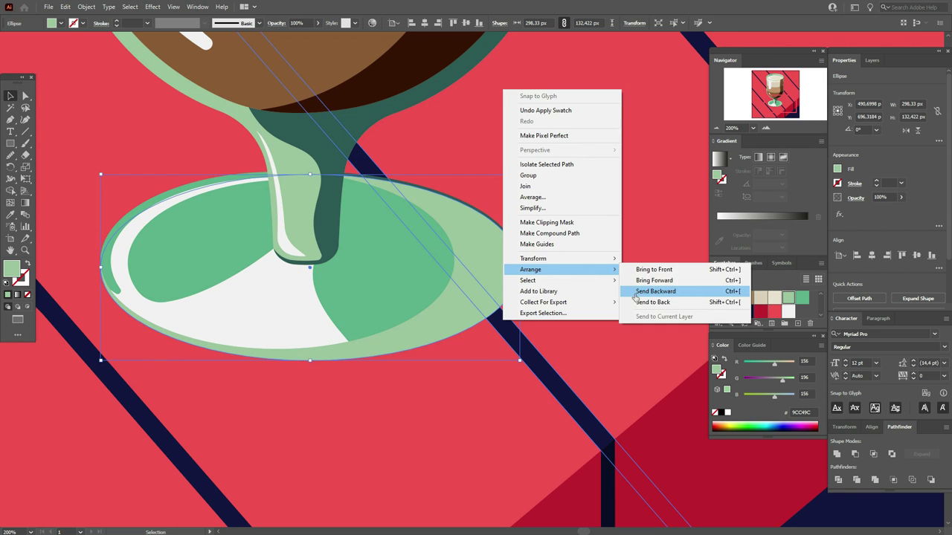
click(636, 293)
Step: Fill the medium green top ellipse of the base with the light green 9CC49C
click(397, 261)
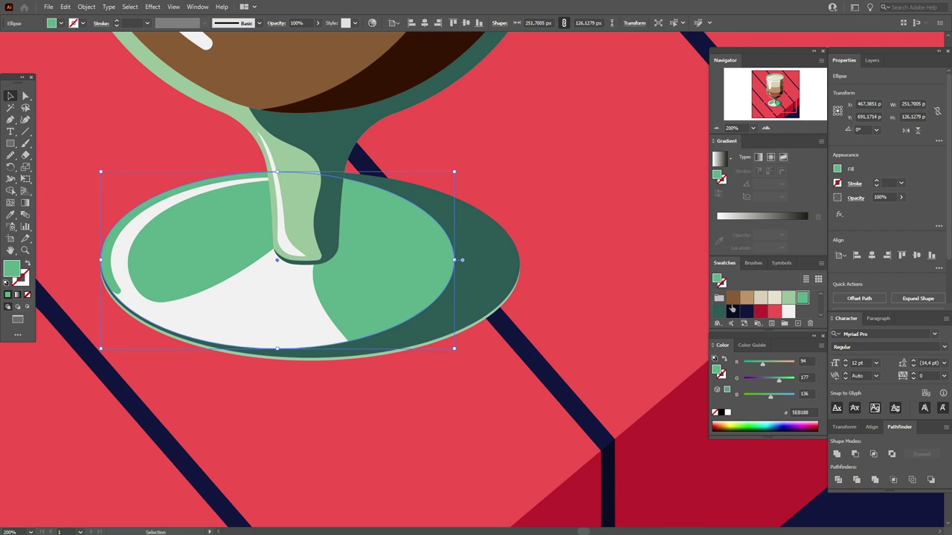
click(788, 299)
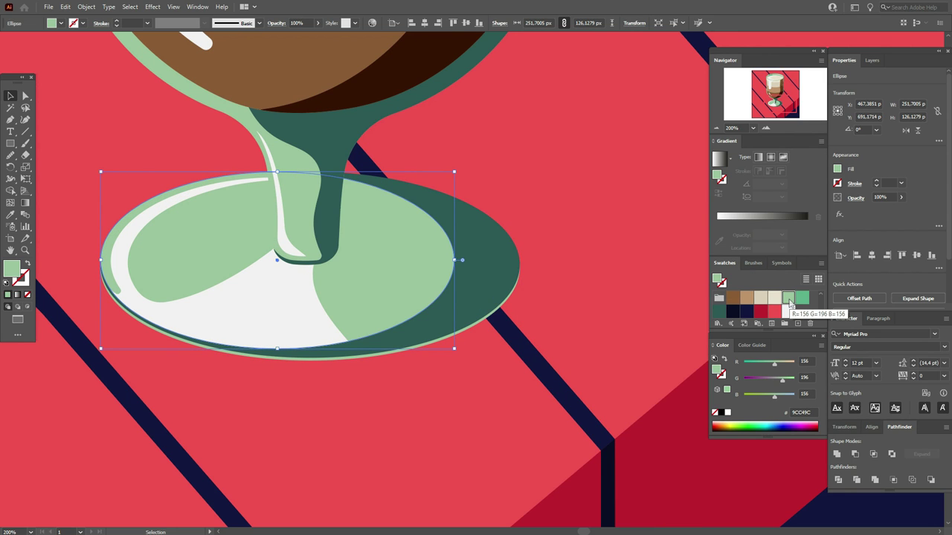
Step: Copy the dark green base ellipse slightly up and to the right, and fill the copy with the navy 131641
click(212, 173)
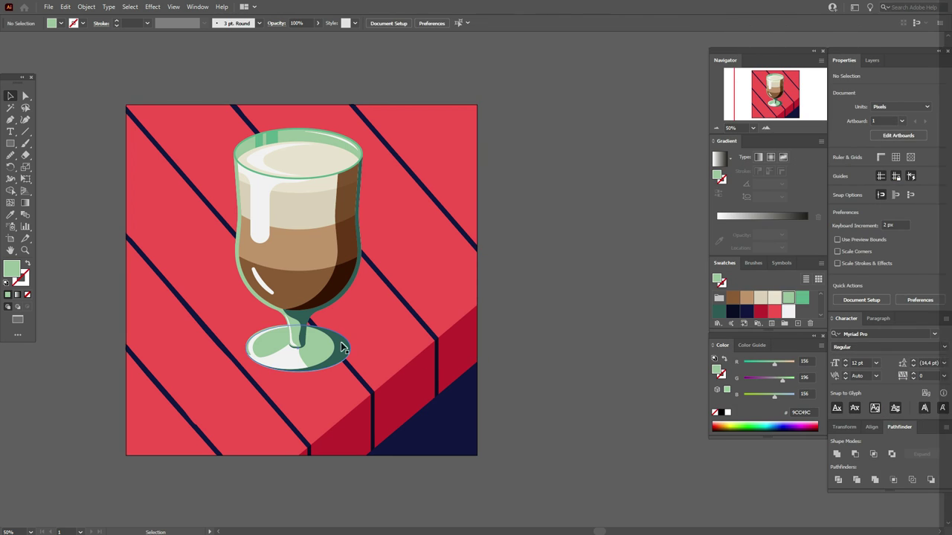
click(342, 347)
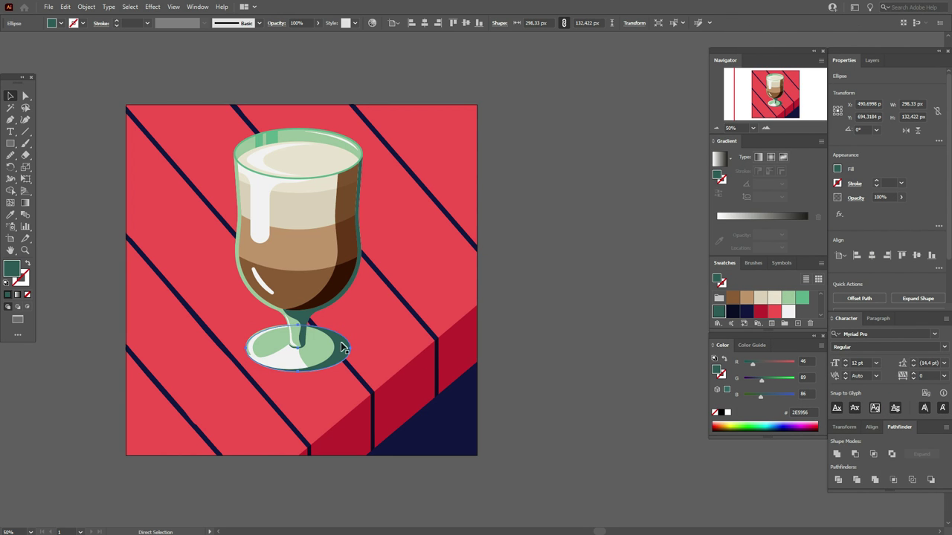
drag(342, 347, 358, 343)
click(747, 311)
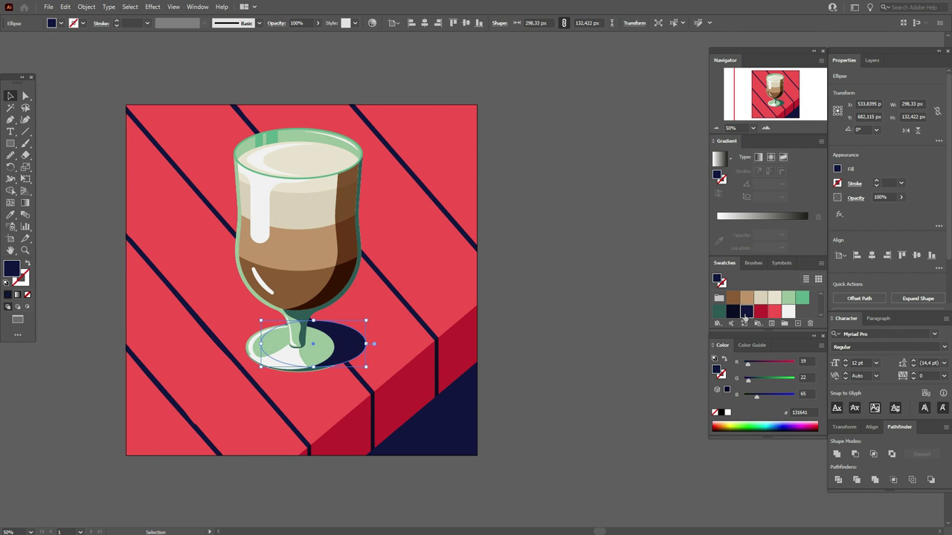
Step: Send the navy ellipse behind the glass but above the tabletop, and shift it to show as a shadow beside the base
click(408, 316)
click(417, 319)
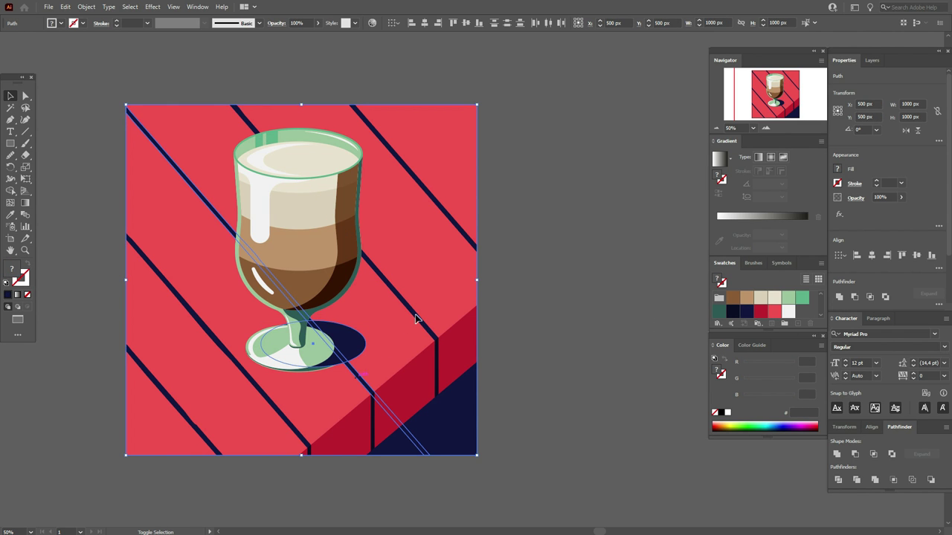
right_click(417, 318)
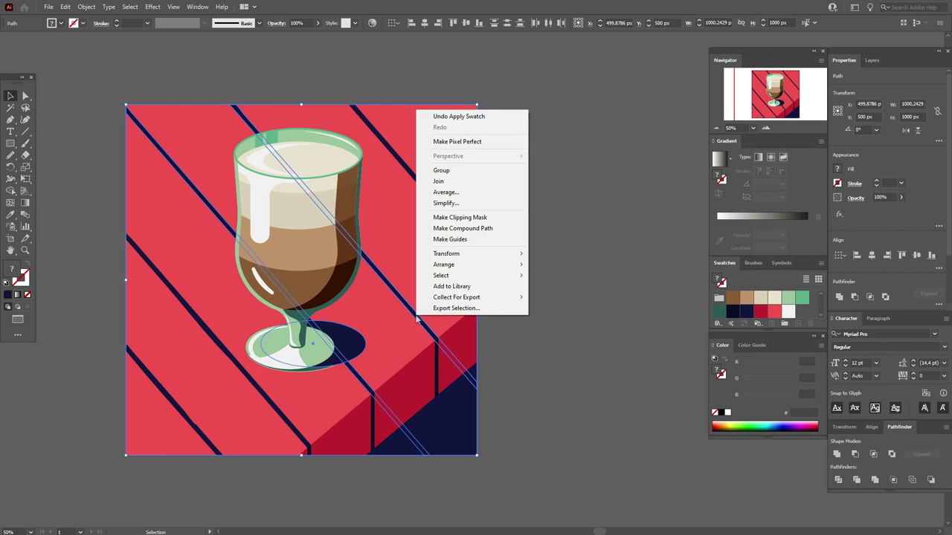
mouse_move(480, 262)
click(561, 296)
click(561, 296)
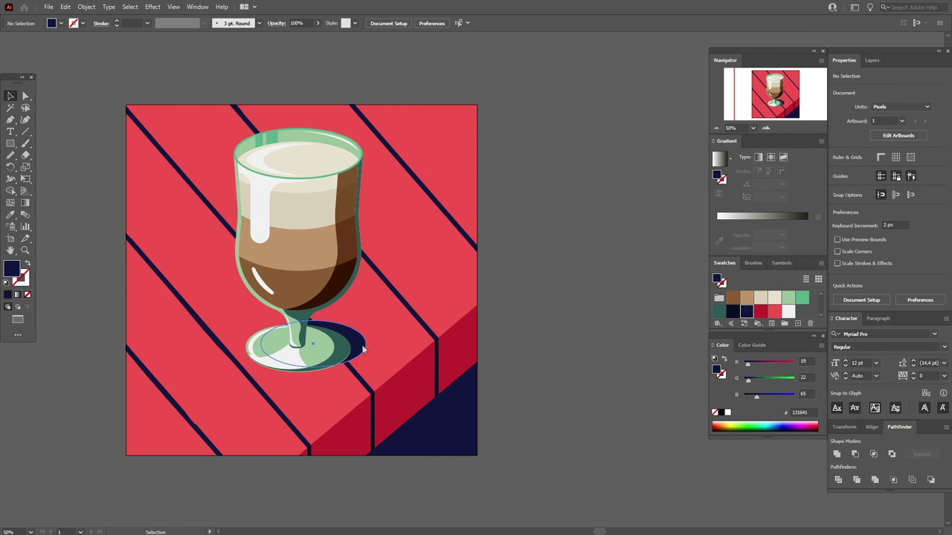
mouse_move(362, 350)
mouse_down()
mouse_move(372, 342)
mouse_move(358, 355)
mouse_move(373, 349)
mouse_up()
Step: Select the whole glass with its base shadow, excluding the tabletop shapes, and scale it down to about 337 × 616 px, centred horizontally on the artboard
key(ctrl+a)
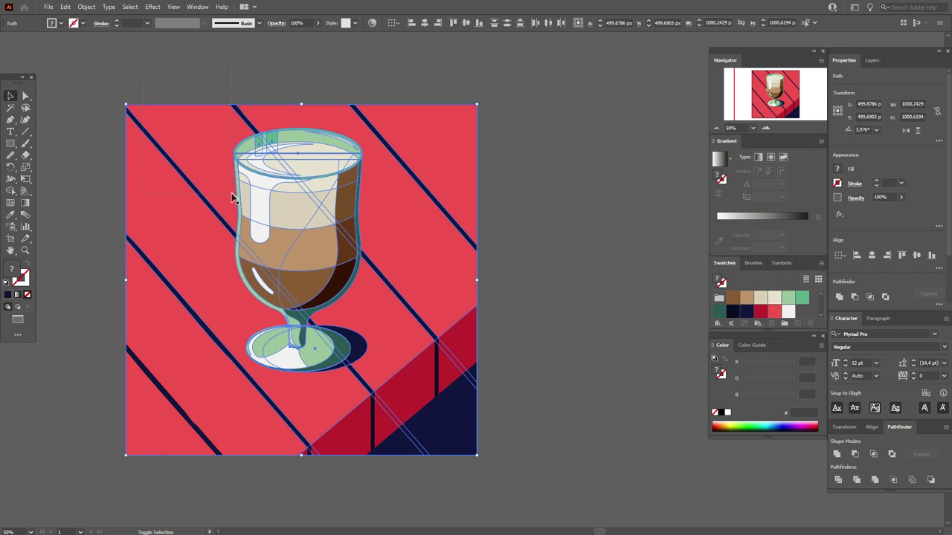
shift+click(257, 141)
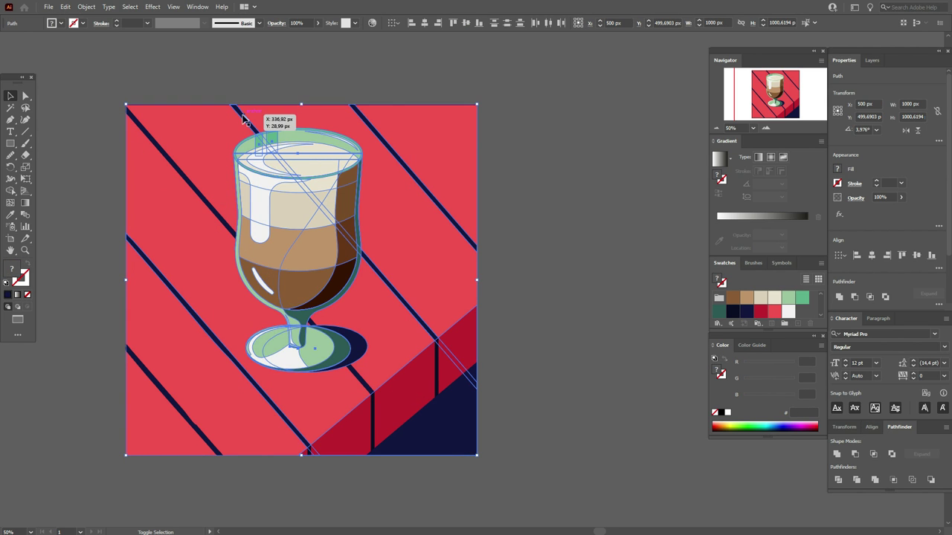
shift+click(373, 132)
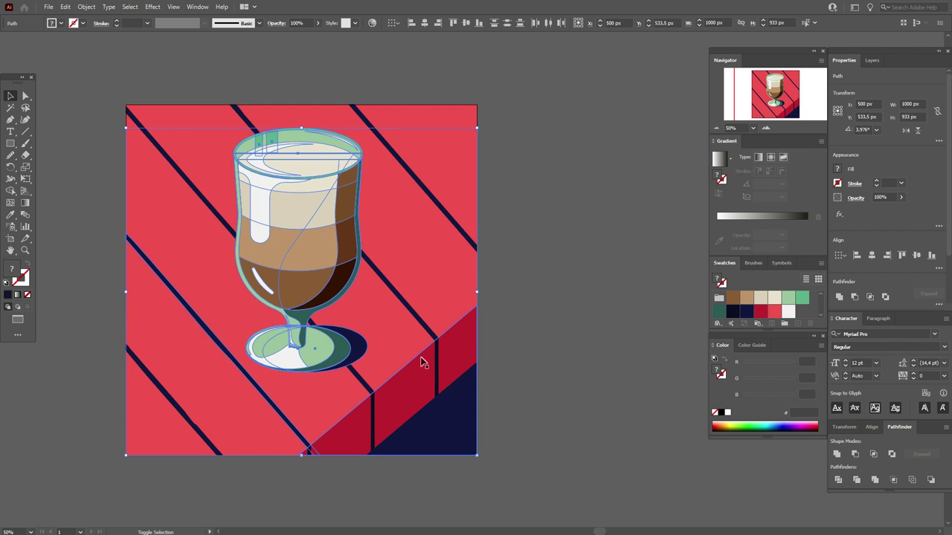
shift+click(291, 428)
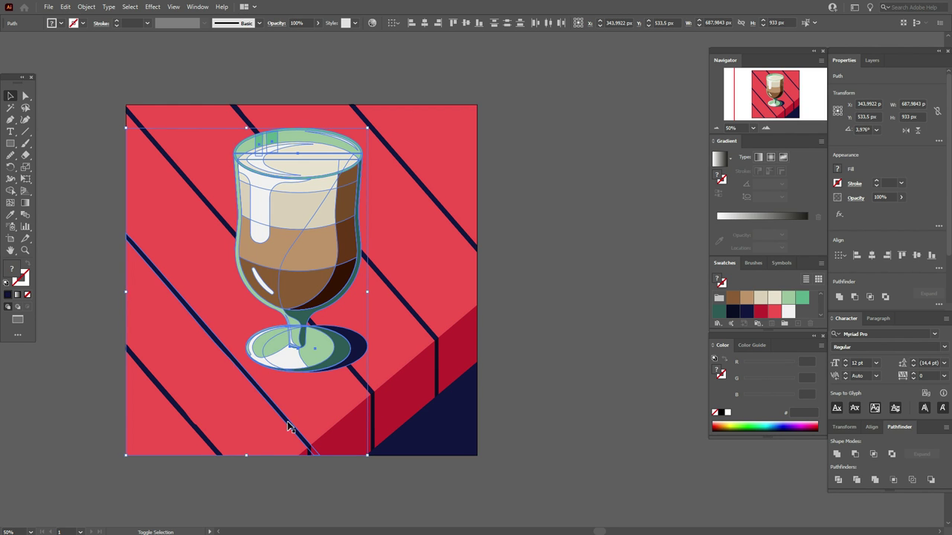
shift+click(290, 427)
drag(300, 129, 302, 158)
mouse_move(307, 227)
mouse_down()
mouse_move(294, 222)
mouse_move(309, 226)
mouse_move(312, 213)
mouse_up()
click(605, 267)
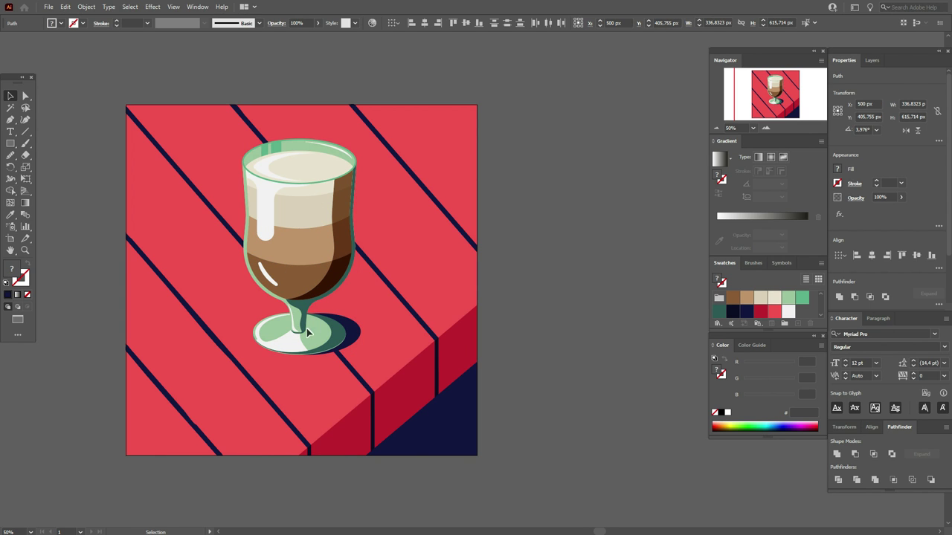
Step: Paste a copy of the light green glass silhouette beside the glass, tilt it to about 315°, and fill it with the base shadow's navy
click(272, 298)
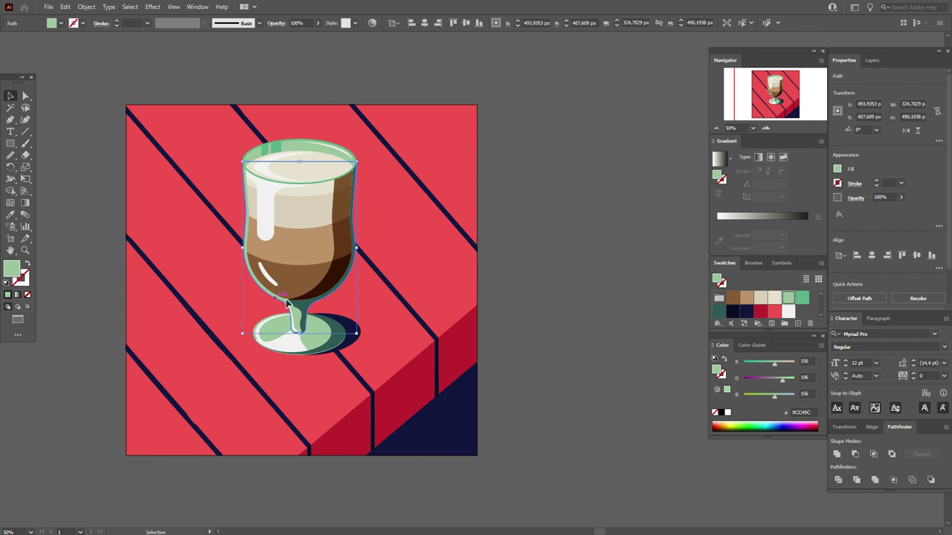
key(a)
key(ctrl+v)
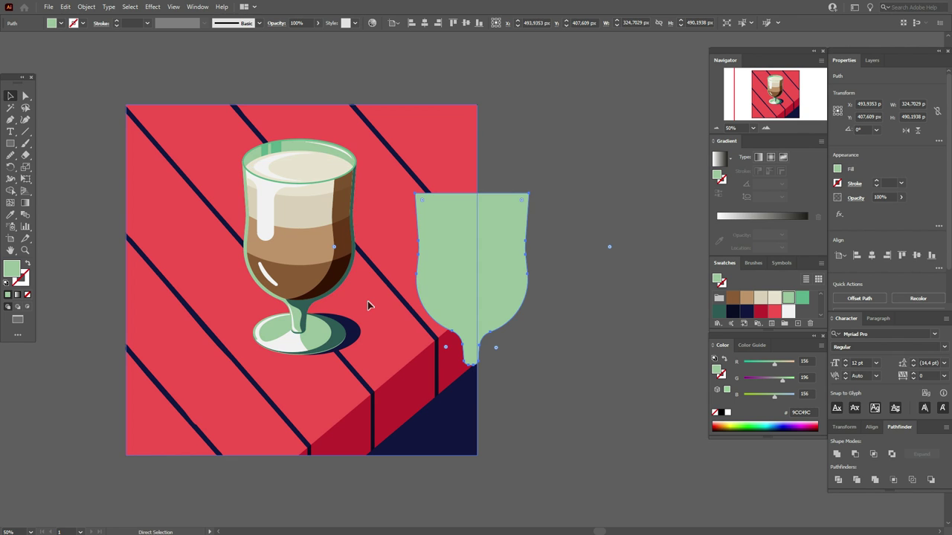
key(v)
drag(532, 278, 532, 327)
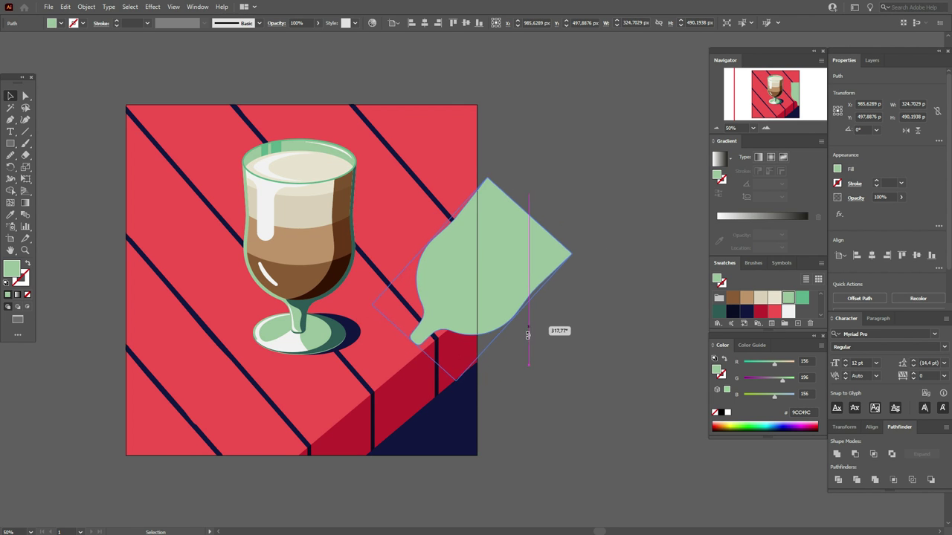
key(i)
click(354, 317)
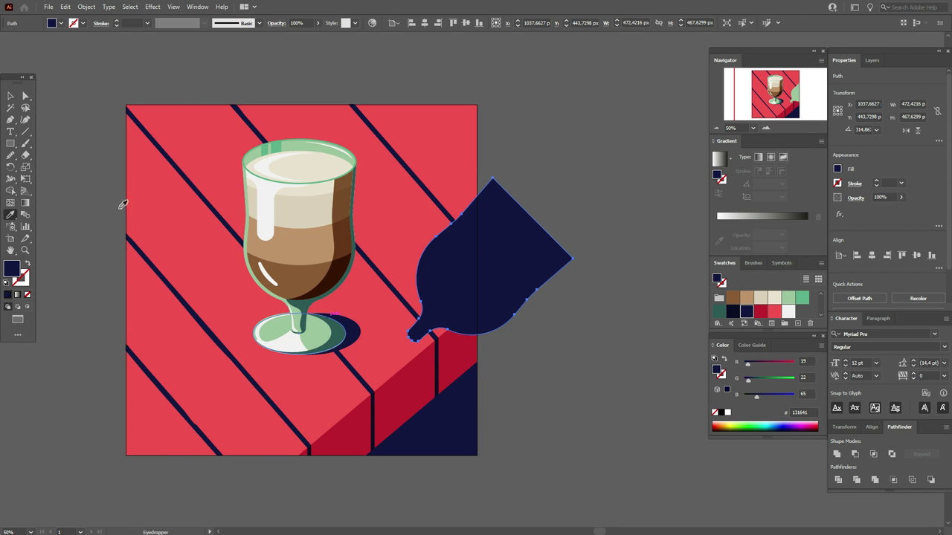
Step: Stretch the navy silhouette lengthwise, rotate it to about 304.5°, and place its stem end at the base shadow
key(v)
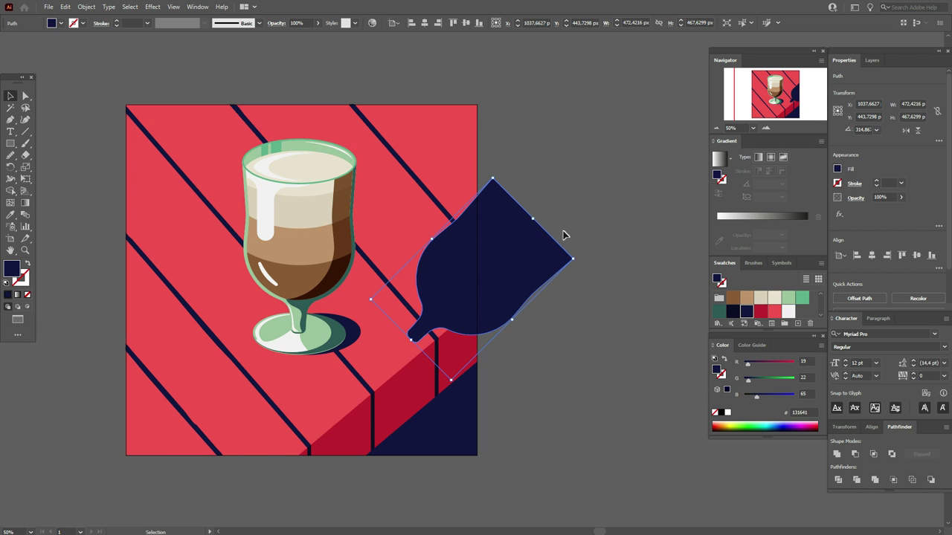
drag(538, 215, 562, 241)
drag(521, 278, 577, 215)
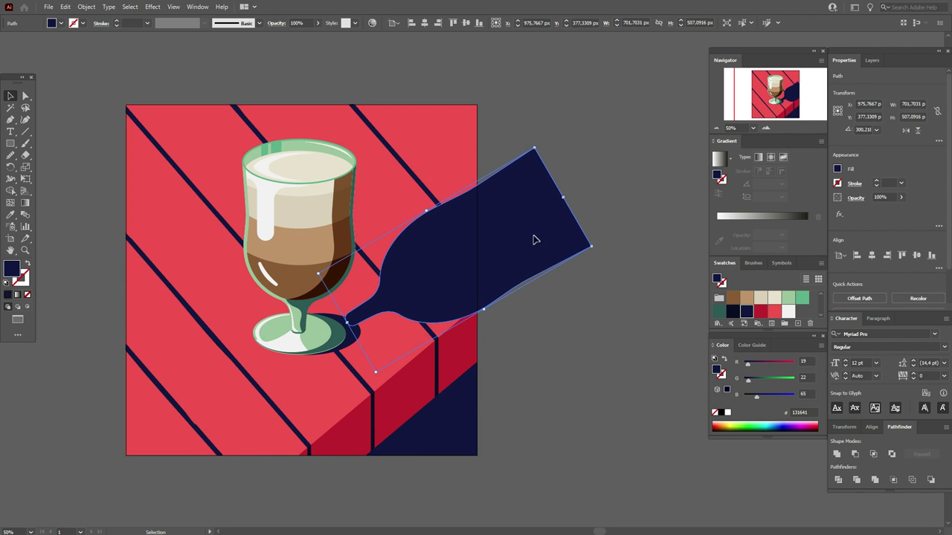
drag(533, 237, 526, 229)
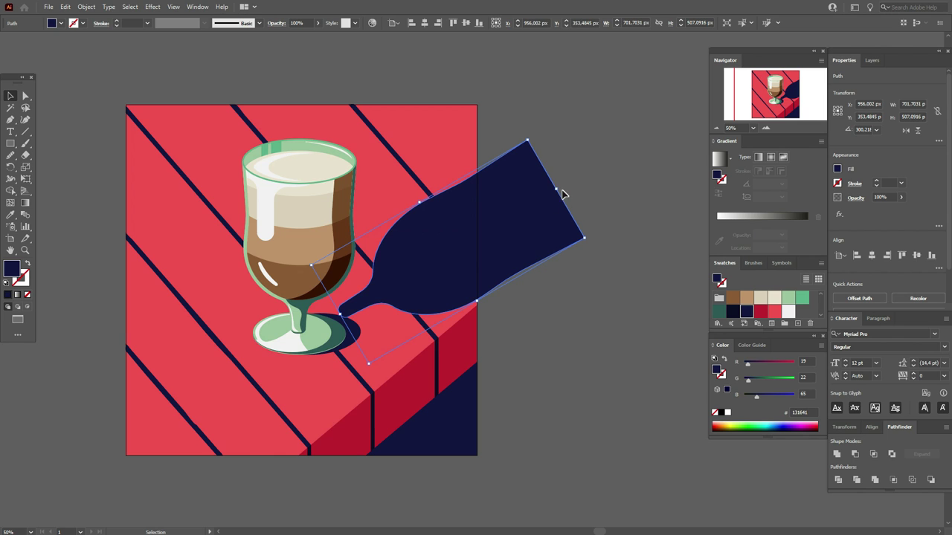
drag(561, 191, 558, 177)
drag(510, 215, 504, 212)
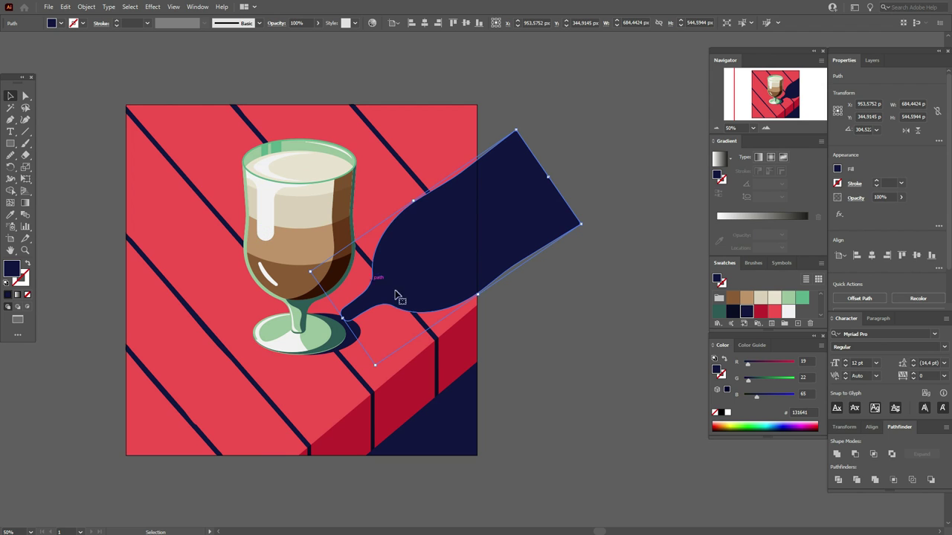
Step: Rotate the navy base ellipse to about 20° and reposition it under the glass base to line up with the cast silhouette
click(356, 338)
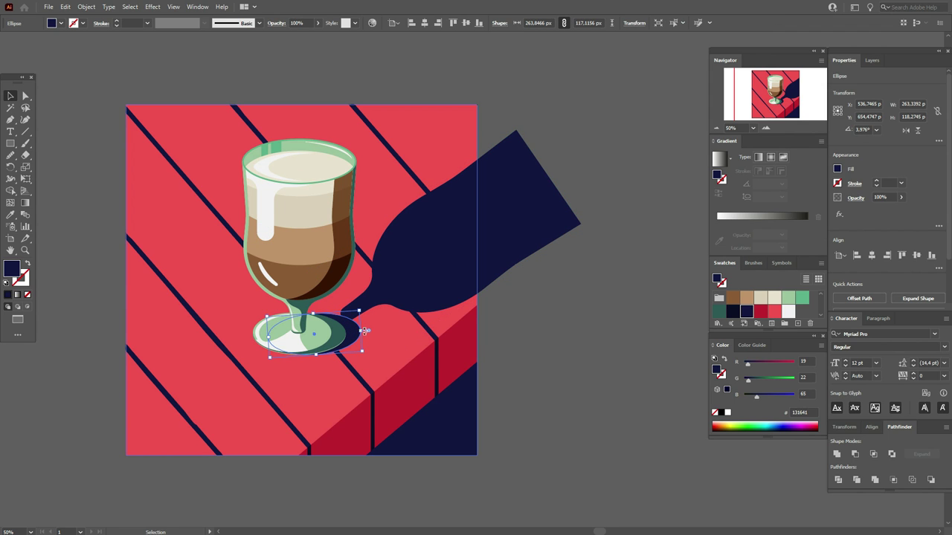
mouse_move(368, 336)
mouse_down()
mouse_move(361, 313)
mouse_move(353, 327)
mouse_up()
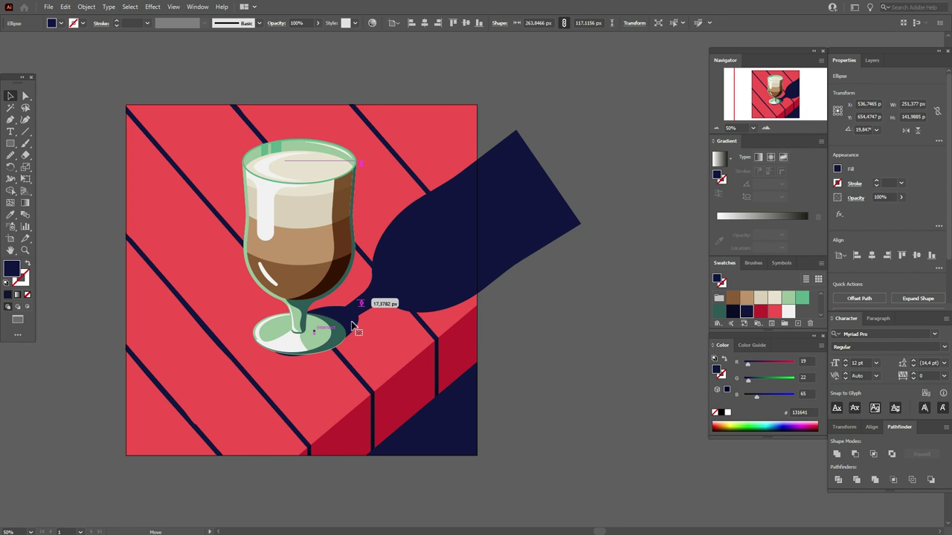
drag(354, 325, 348, 330)
click(524, 318)
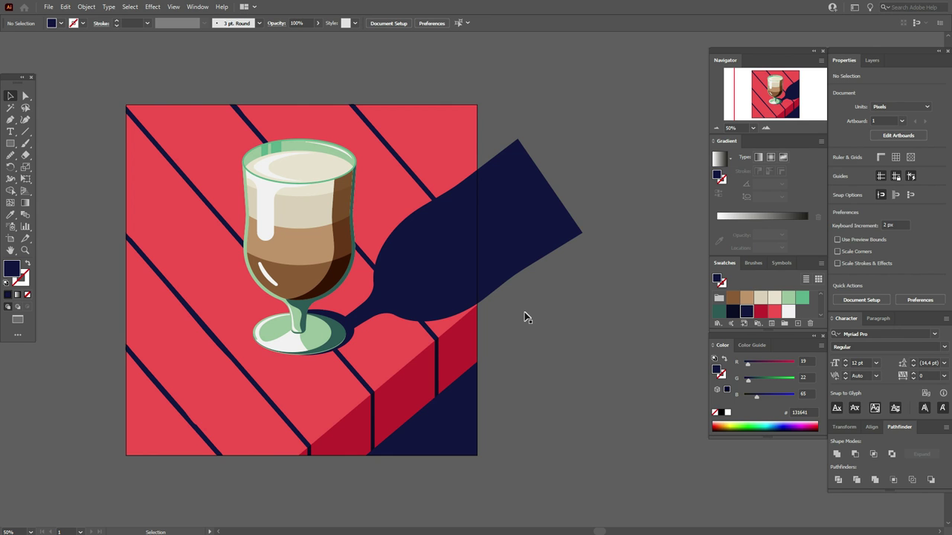
Step: Adjust the cast silhouette so its stem overlaps the navy base ellipse, and unite both into one shadow shape
click(517, 226)
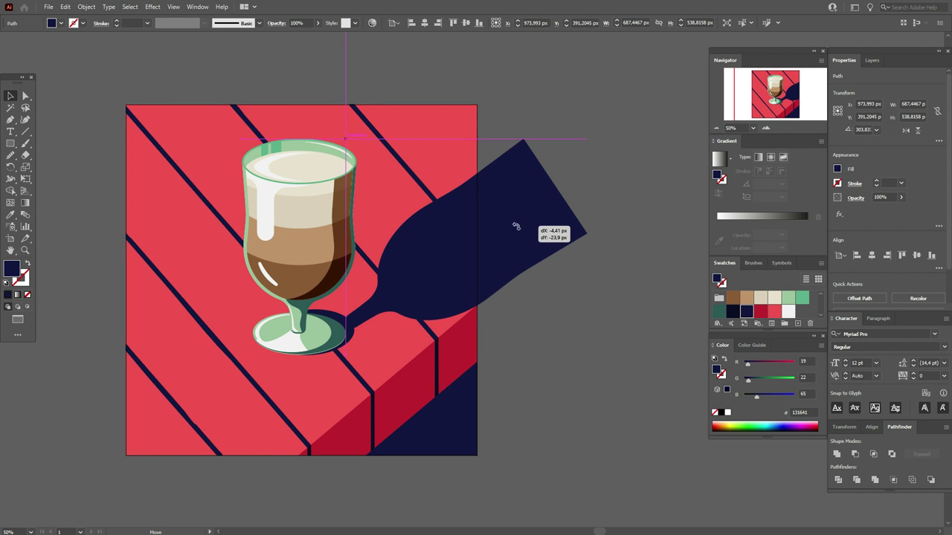
drag(476, 224, 490, 231)
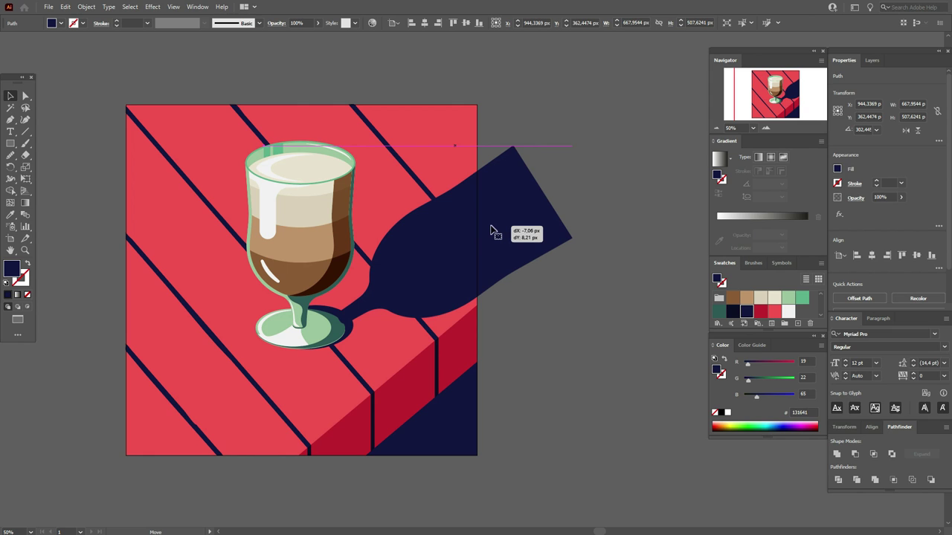
shift+click(349, 327)
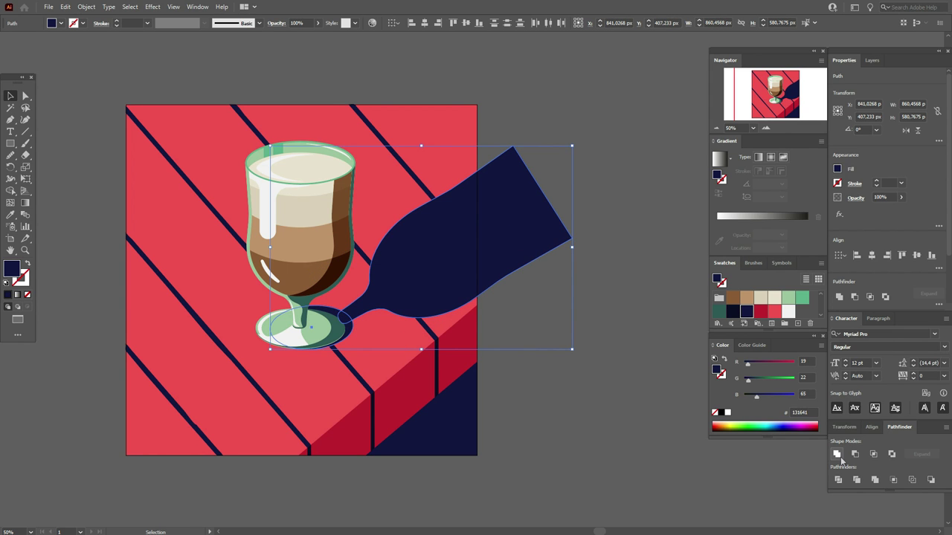
click(837, 454)
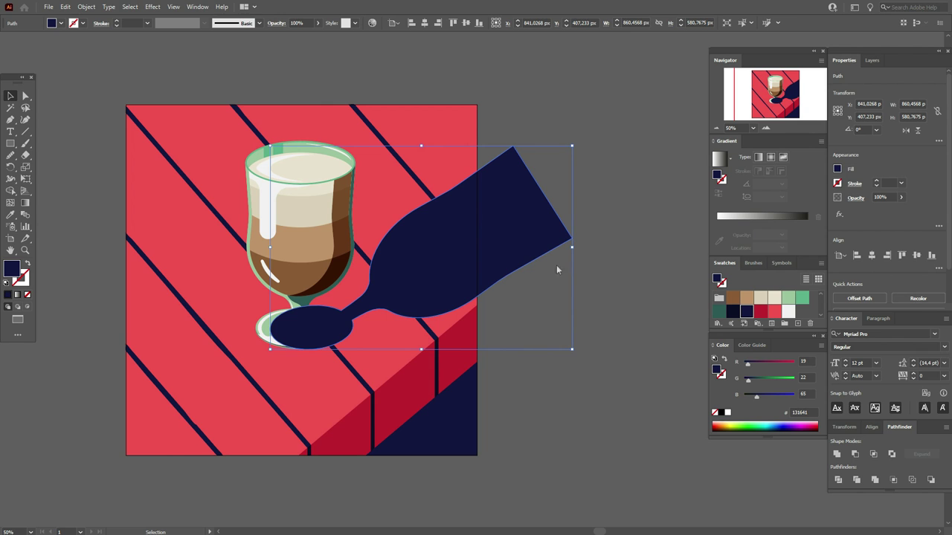
Step: Arrange the united shadow behind the glass by sending it to the back together with the tabletop shapes
shift+click(364, 256)
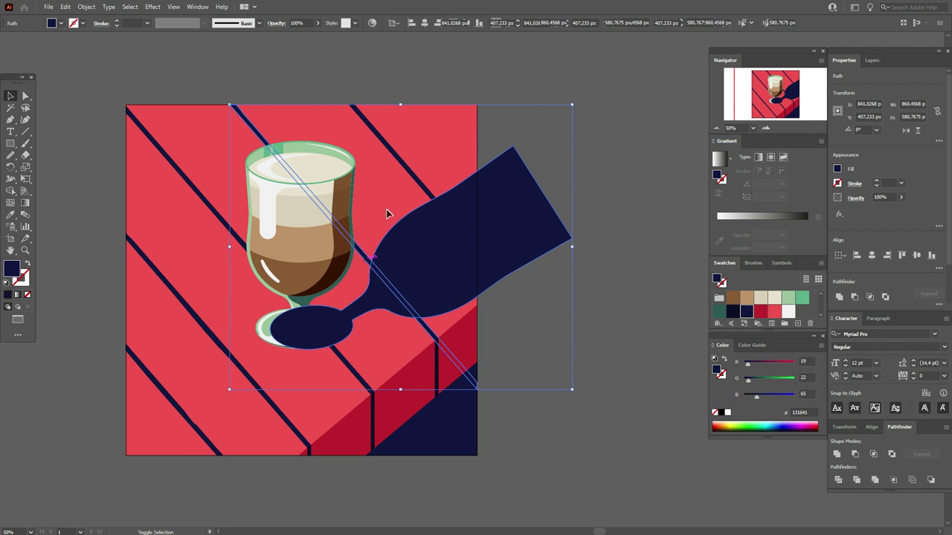
shift+click(465, 205)
right_click(444, 283)
mouse_move(514, 437)
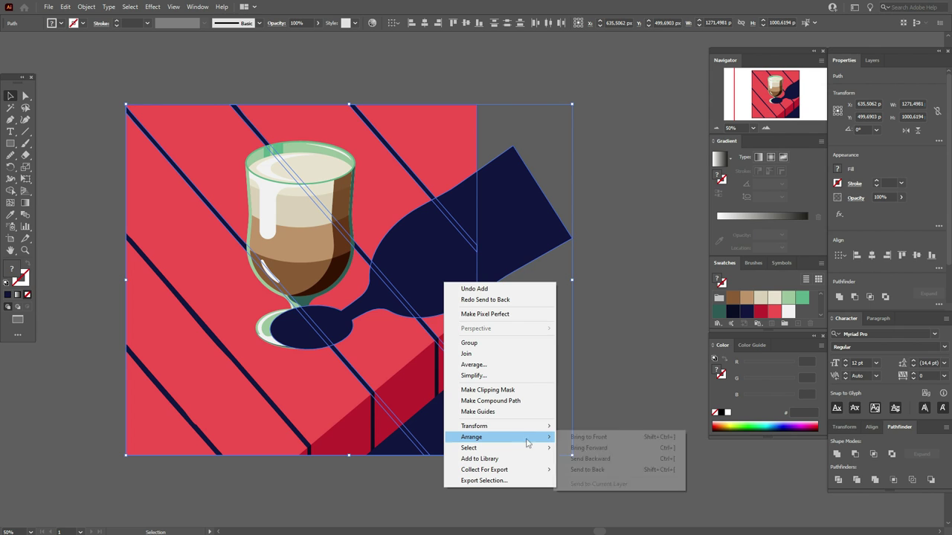
click(565, 460)
click(608, 369)
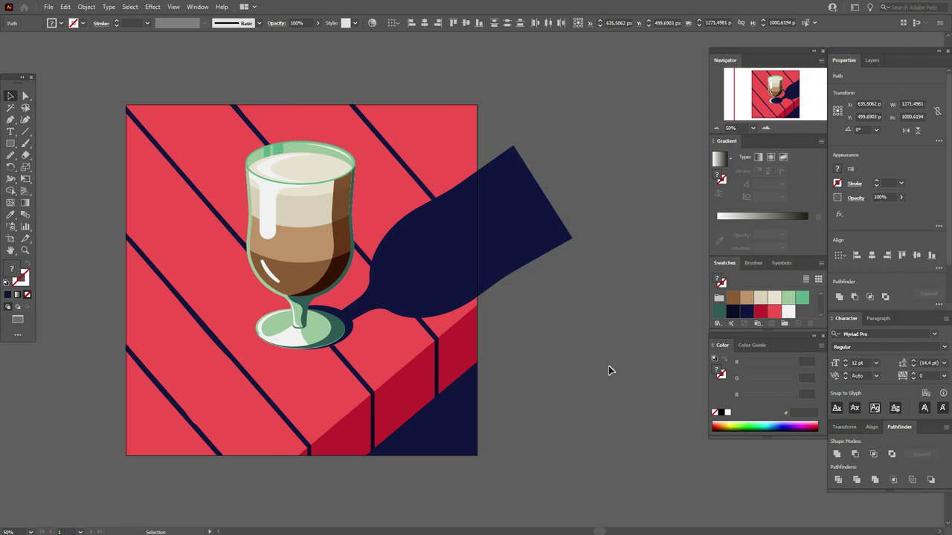
Step: Round the two inner corners where the shadow's stem meets its base ellipse to about 20 px
click(25, 96)
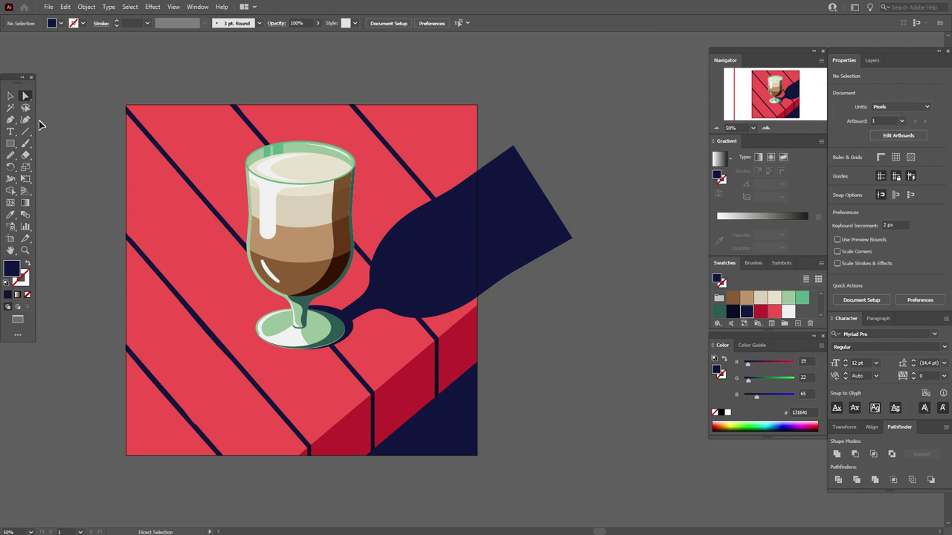
click(344, 316)
click(351, 322)
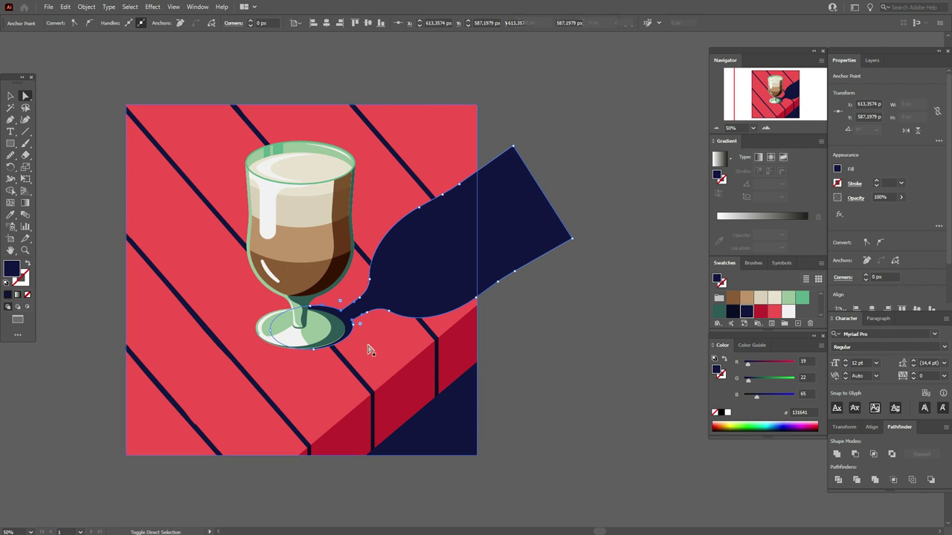
click(362, 323)
drag(362, 323, 388, 342)
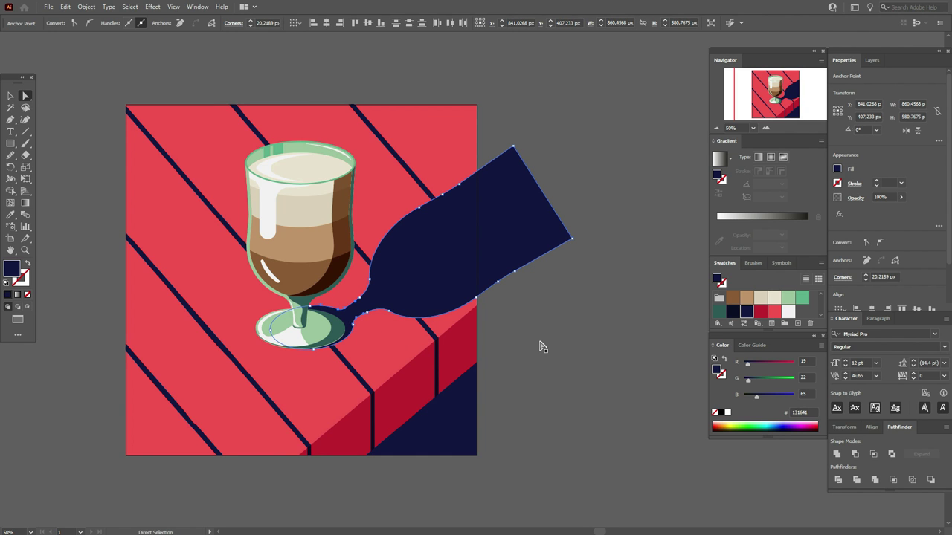
click(541, 346)
Step: Trim the navy cast shadow to the artboard by intersecting it with a 1000 × 1000 px red background square
click(10, 95)
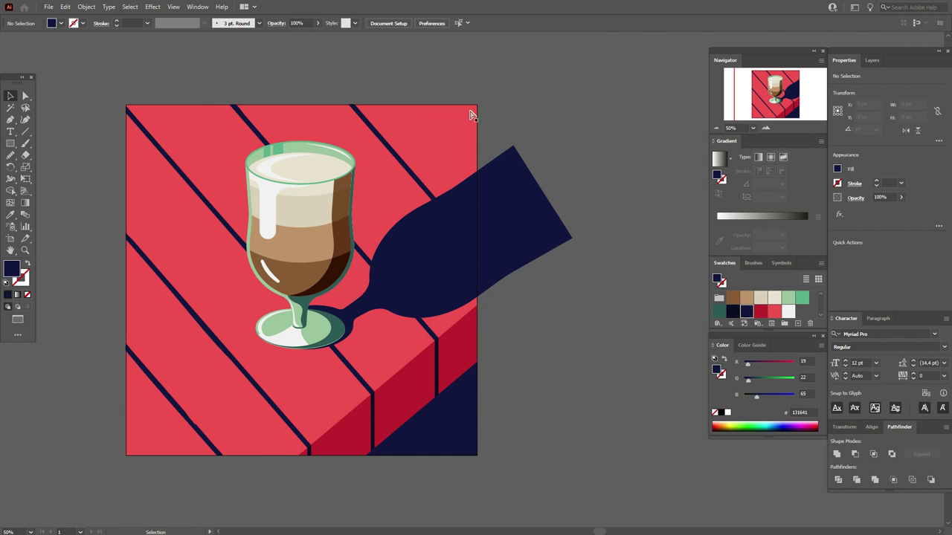
click(463, 122)
key(a)
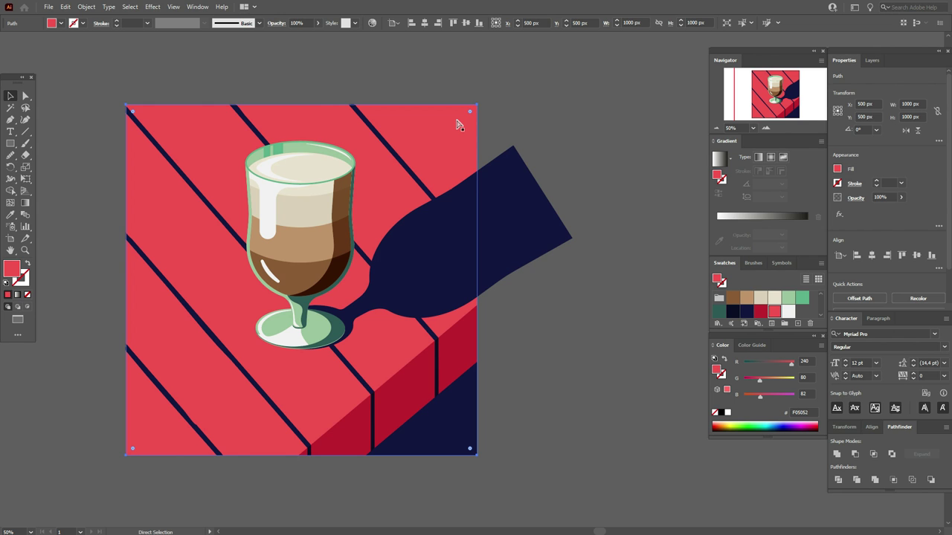
key(v)
shift+click(524, 212)
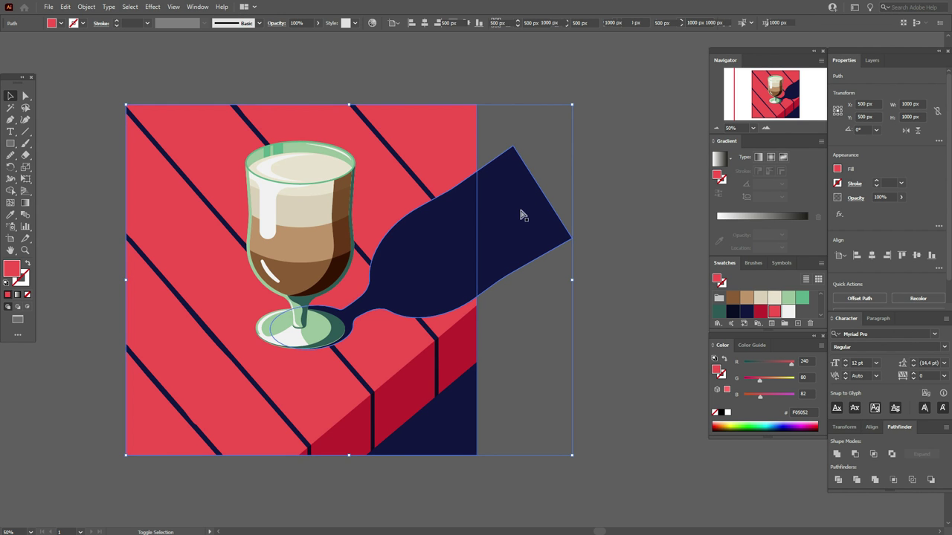
click(873, 454)
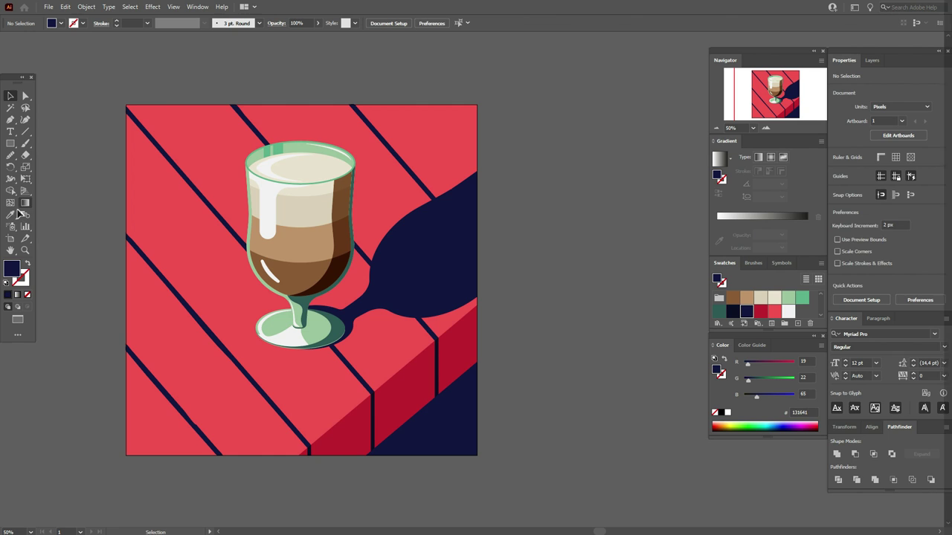
Step: Sample the cream colour EAE3CF from the foam and confirm the Paintbrush options with mid-range fidelity and new strokes left unfilled
click(11, 214)
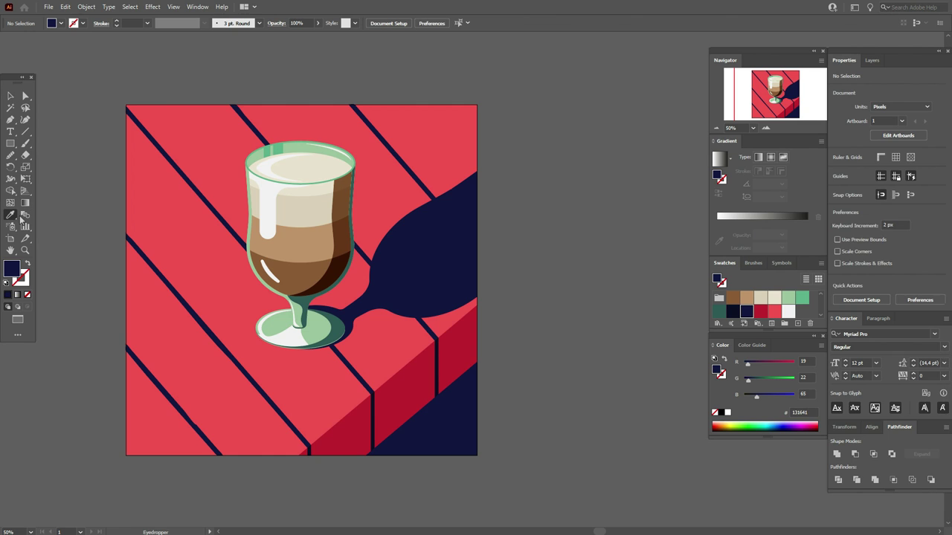
click(308, 165)
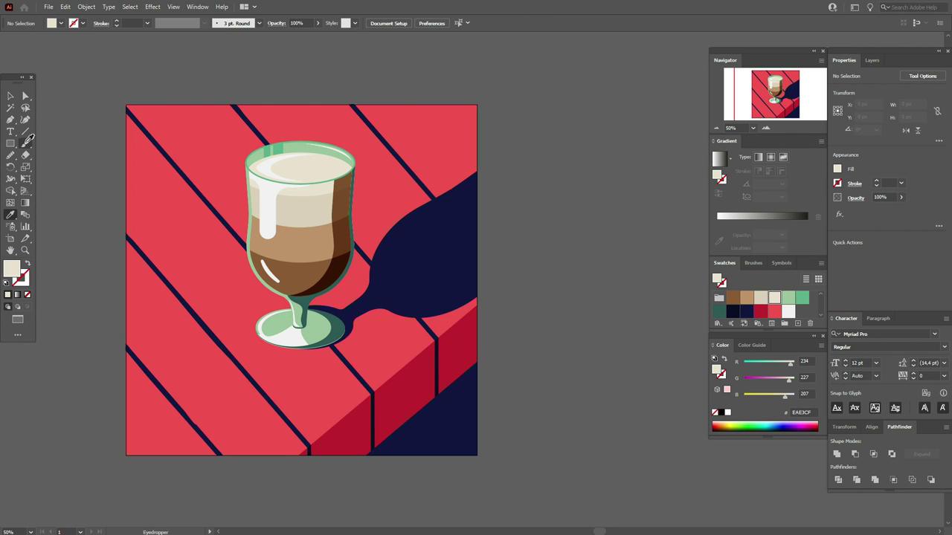
click(25, 143)
double_click(26, 145)
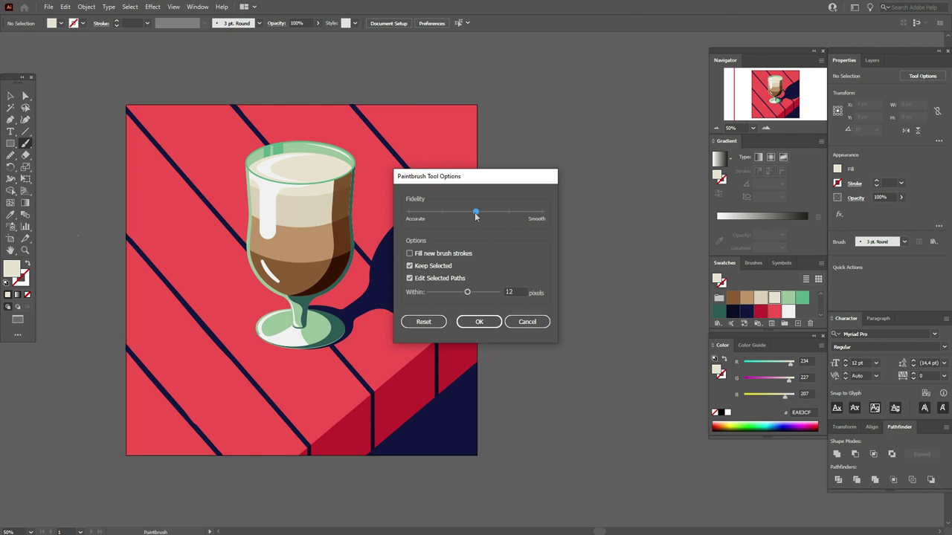
click(480, 322)
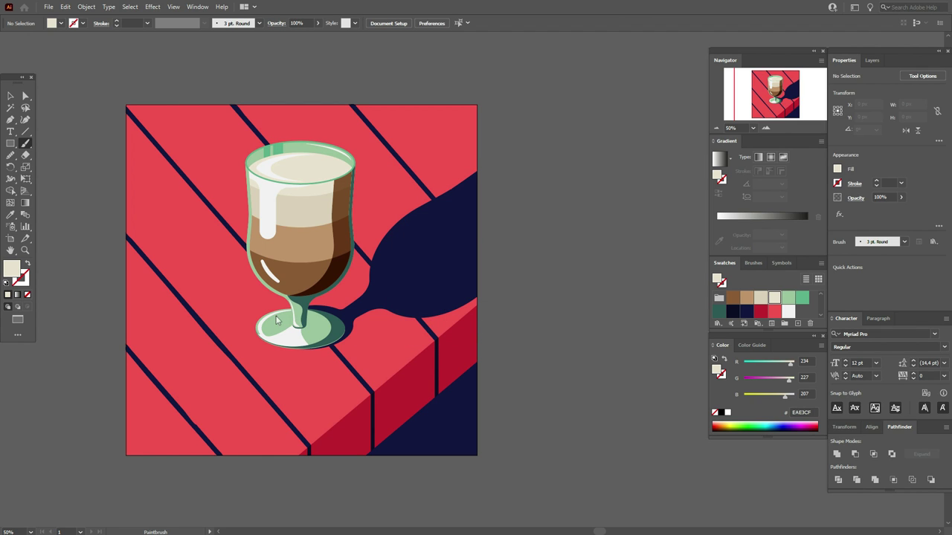
Step: Paint a closed, lobed puddle outline about 309 × 227 px around the glass base and turn its cream stroke into a fill
drag(277, 308, 210, 315)
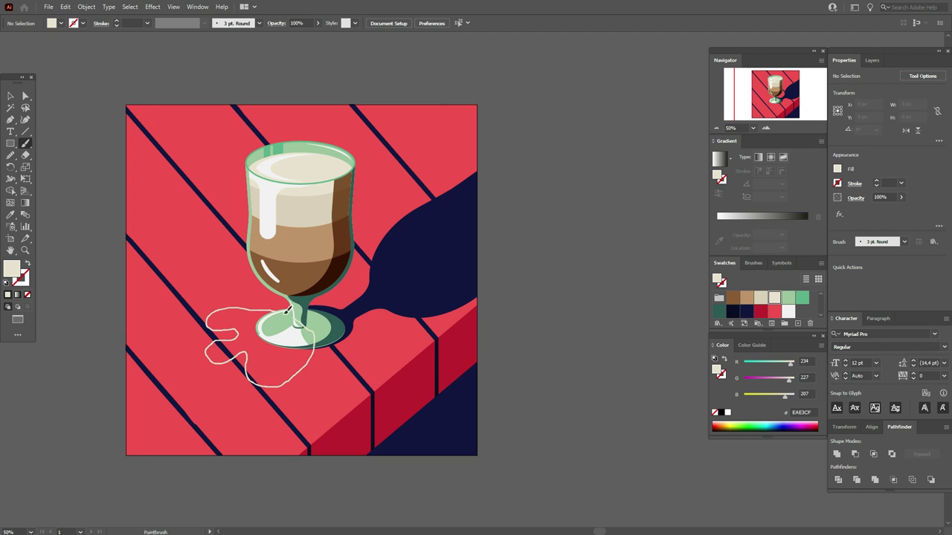
drag(278, 308, 278, 308)
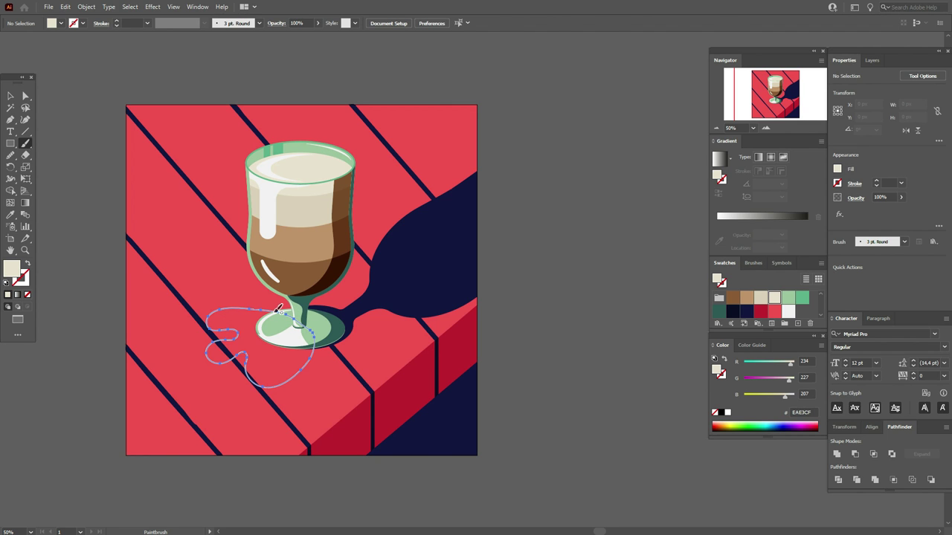
click(29, 260)
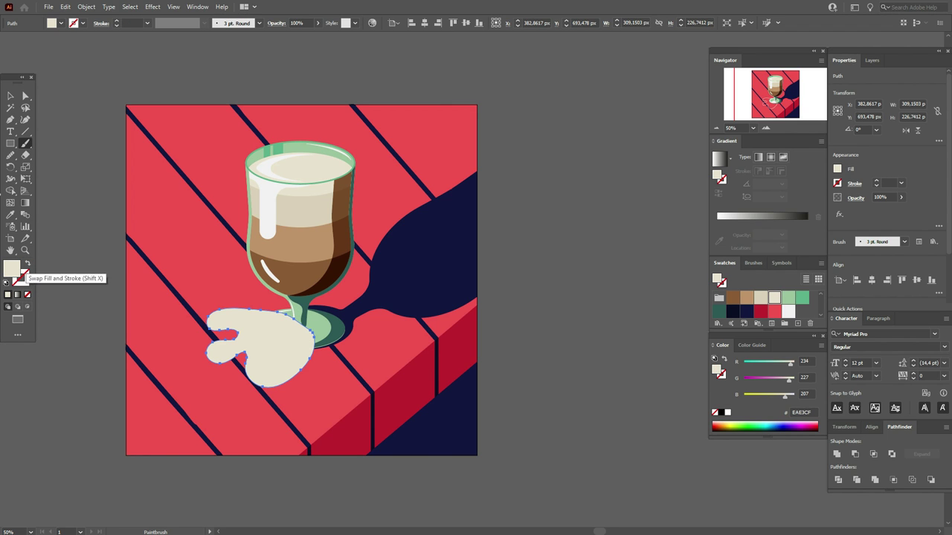
Step: Scale the cream puddle to about 270 × 198 px and send it behind the glass together with the tabletop shapes
click(11, 95)
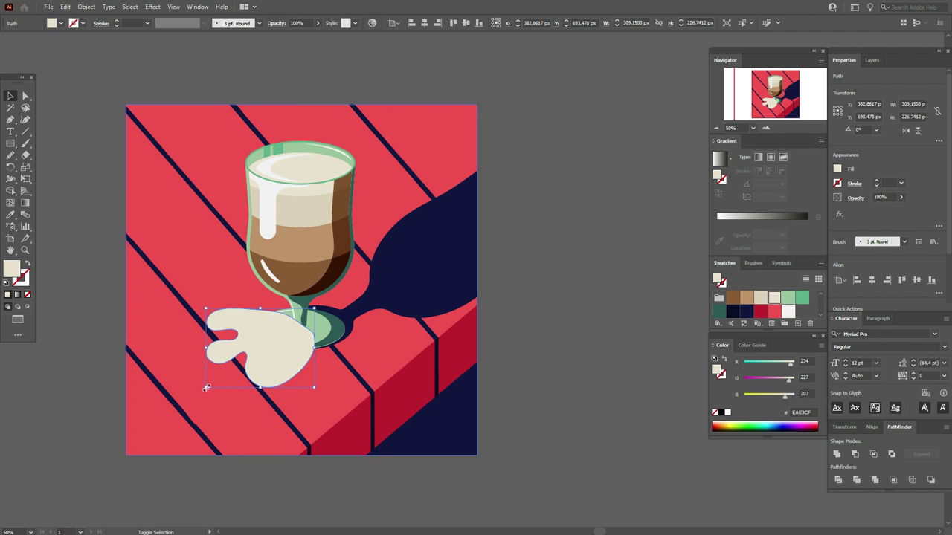
drag(205, 387, 220, 378)
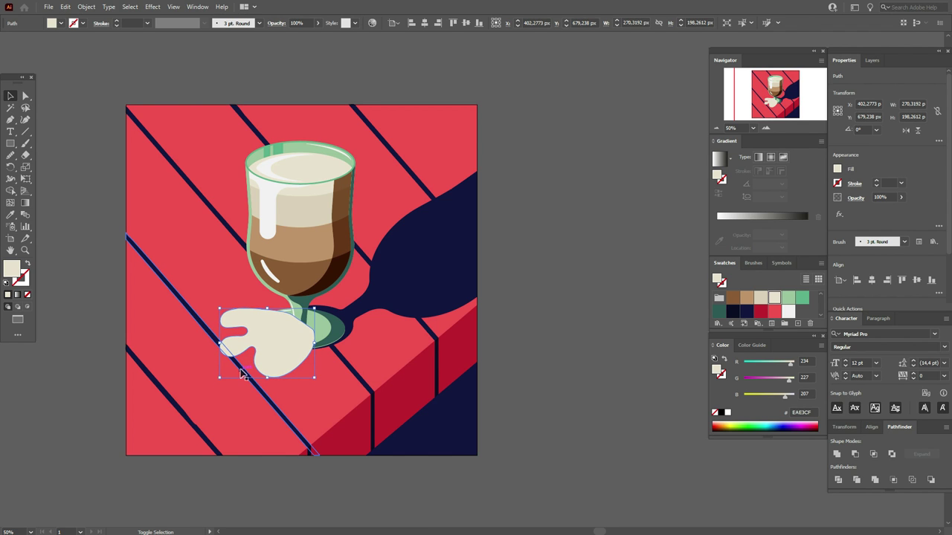
shift+click(330, 383)
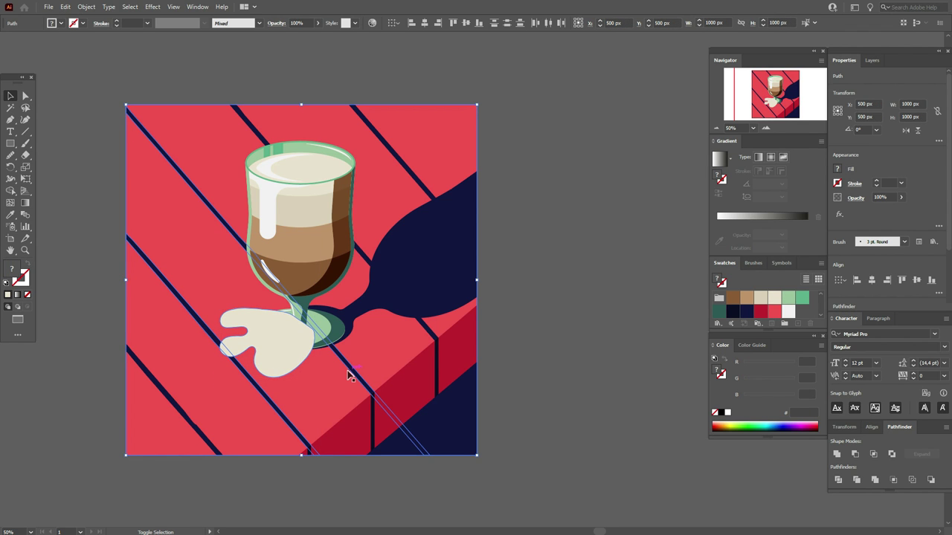
right_click(334, 387)
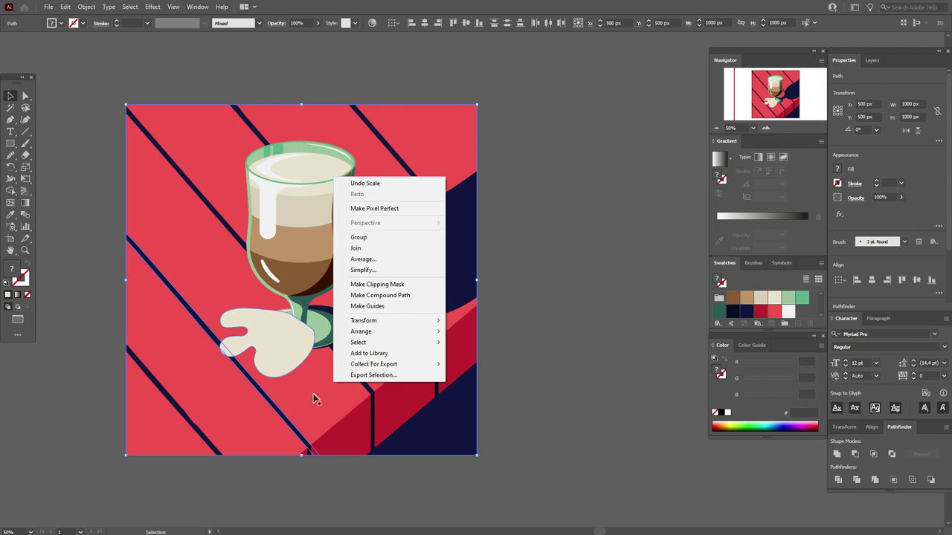
mouse_move(390, 332)
click(491, 365)
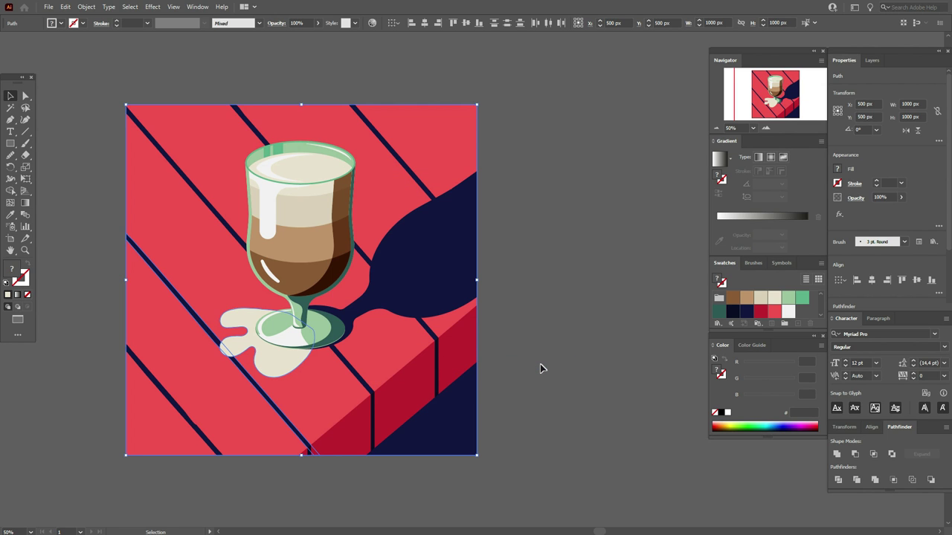
click(540, 366)
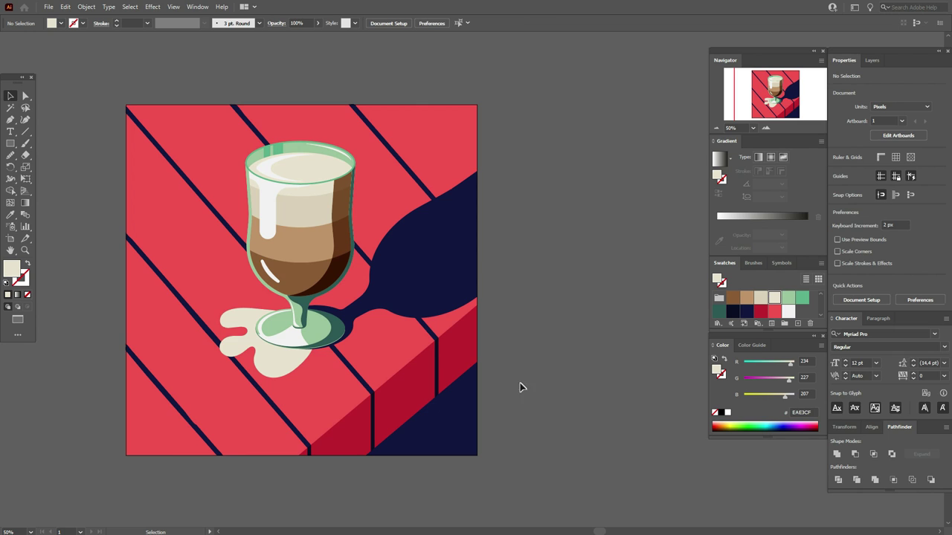
Step: Draw a small cream ellipse about 30 × 19 px as a droplet just beyond the puddle's upper lobe
click(11, 142)
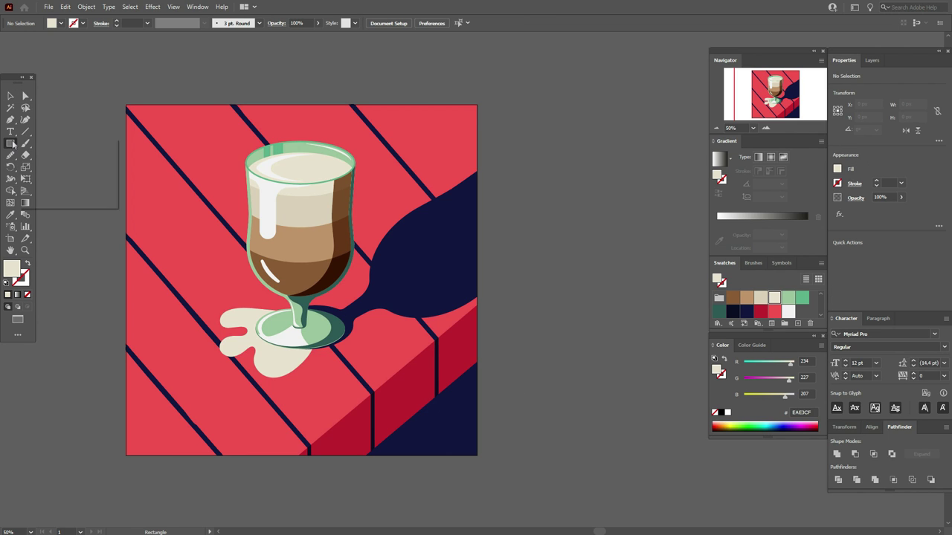
click(52, 166)
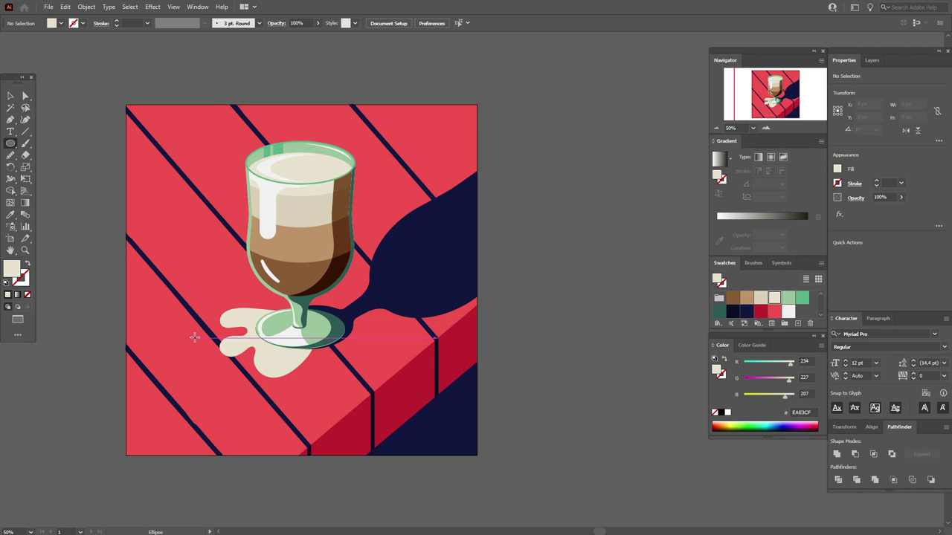
drag(205, 311, 208, 308)
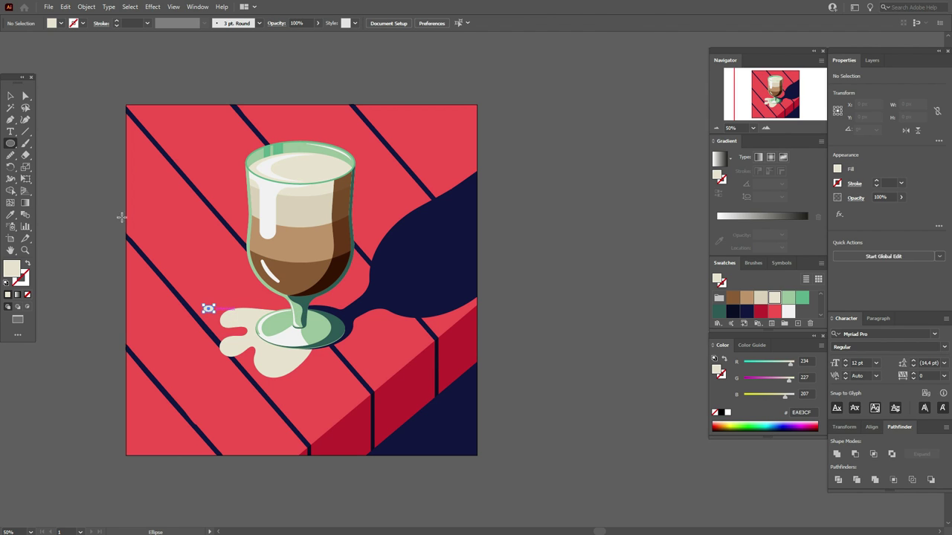
key(v)
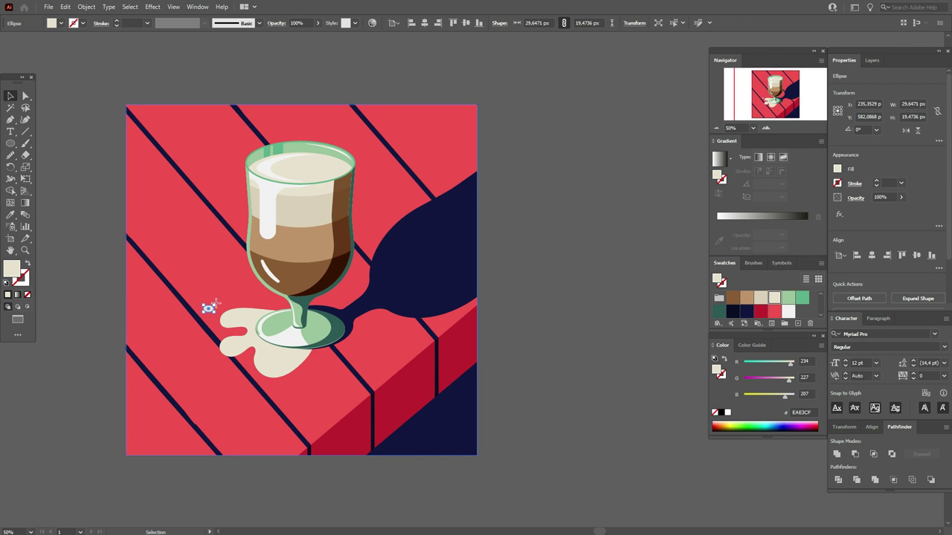
Step: Rotate the droplet to about 35° and place a smaller copy of it between the puddle's two lower lobes
scroll(207, 312, up, 3)
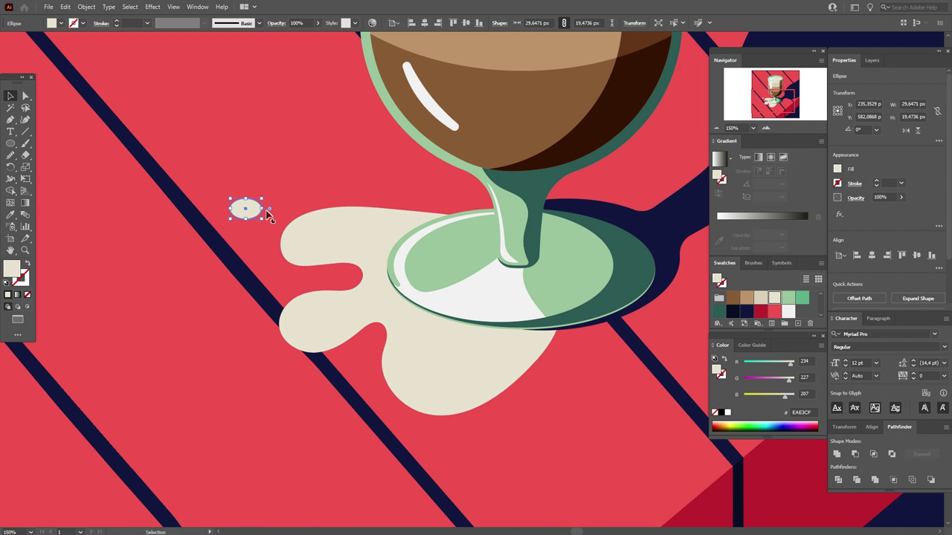
drag(267, 214, 272, 191)
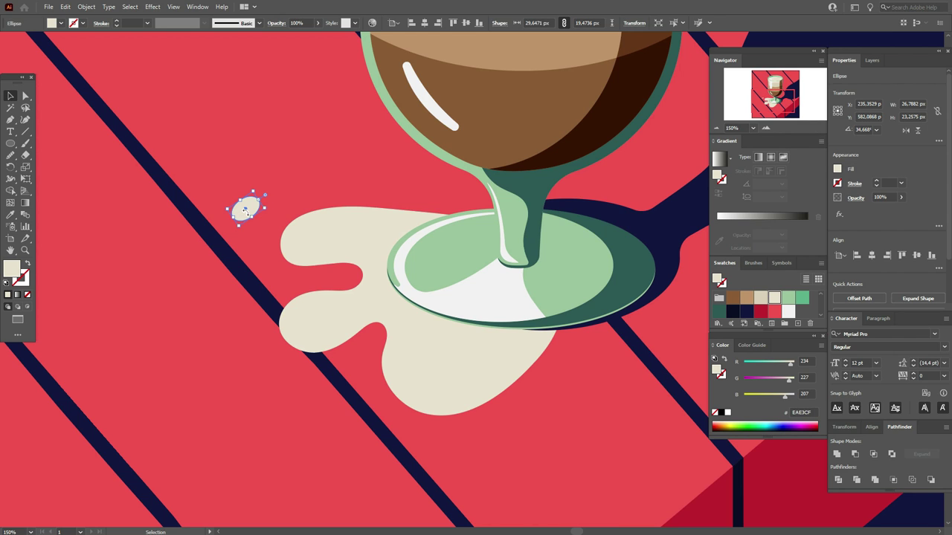
drag(246, 221, 366, 355)
key(ctrl+shift+a)
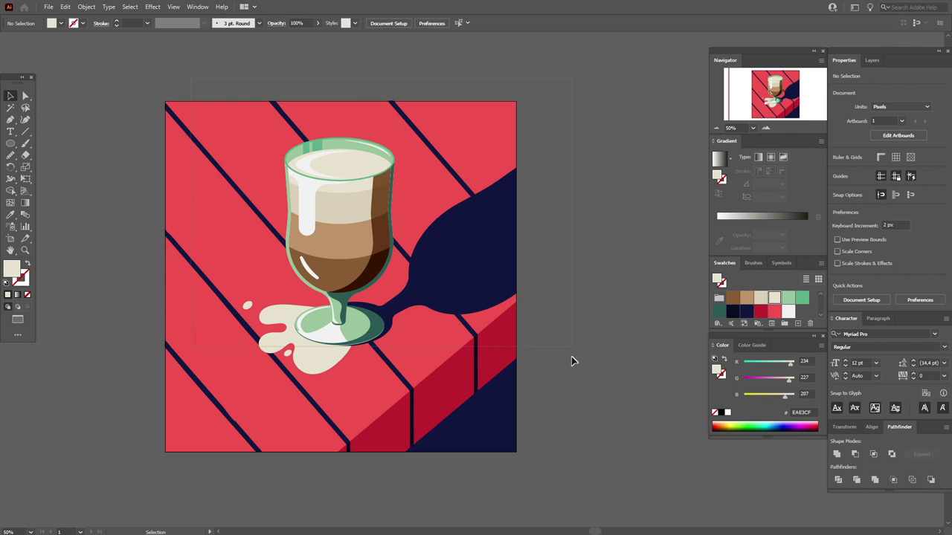
Step: Select the glass, puddle, droplets and shadow without the tabletop shapes, and scale them together to about 731 × 634 px
key(ctrl+a)
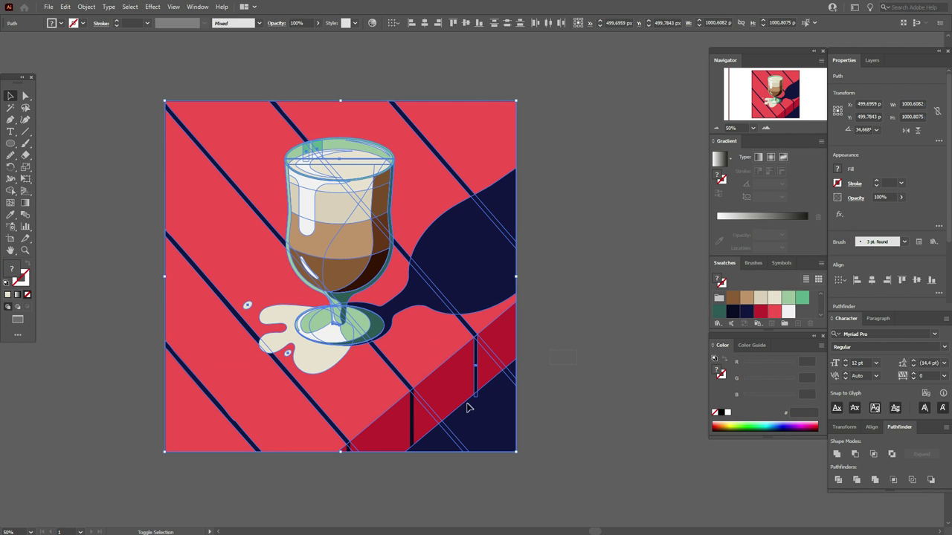
shift+click(380, 450)
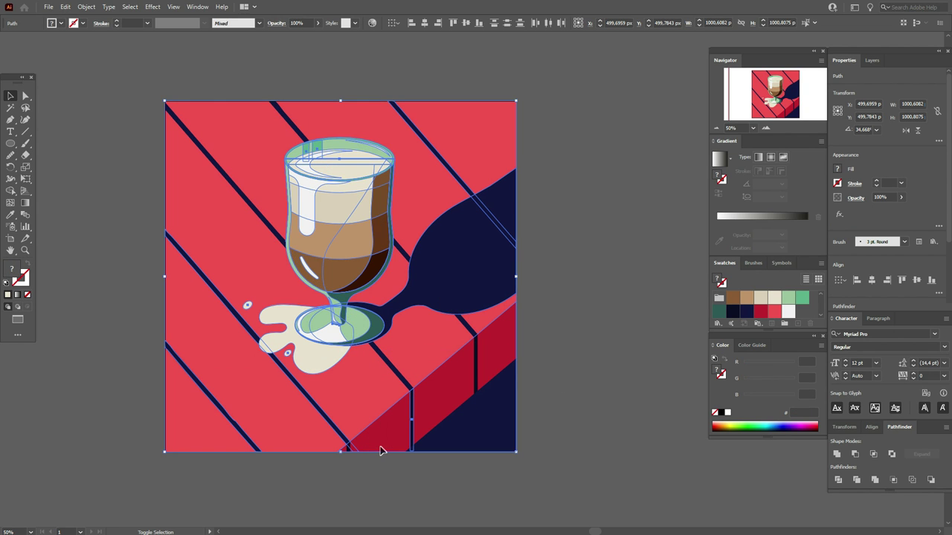
shift+click(410, 425)
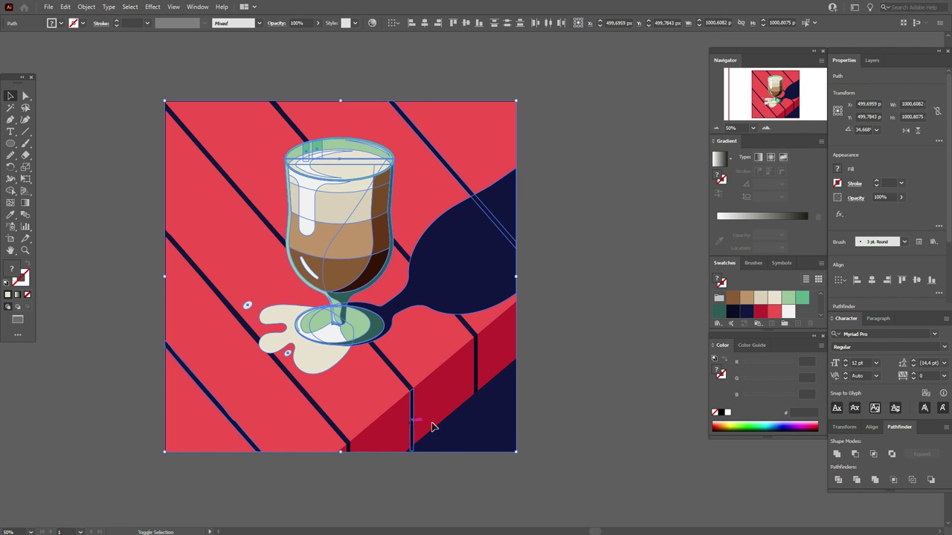
shift+click(467, 120)
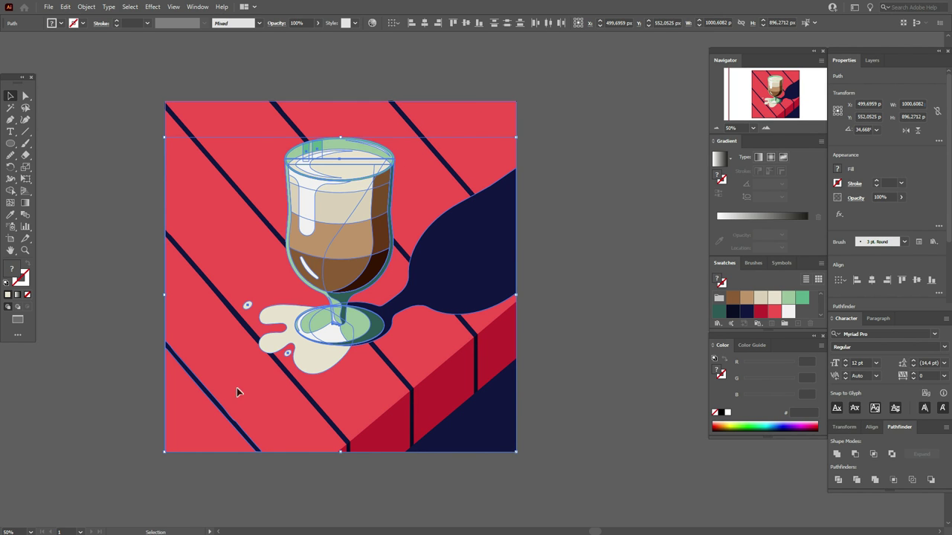
shift+click(208, 397)
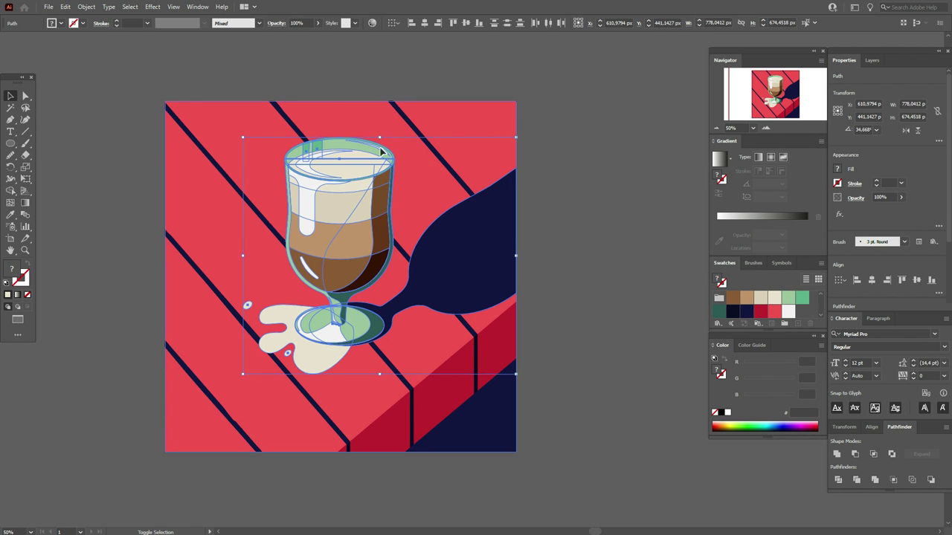
drag(370, 236, 380, 227)
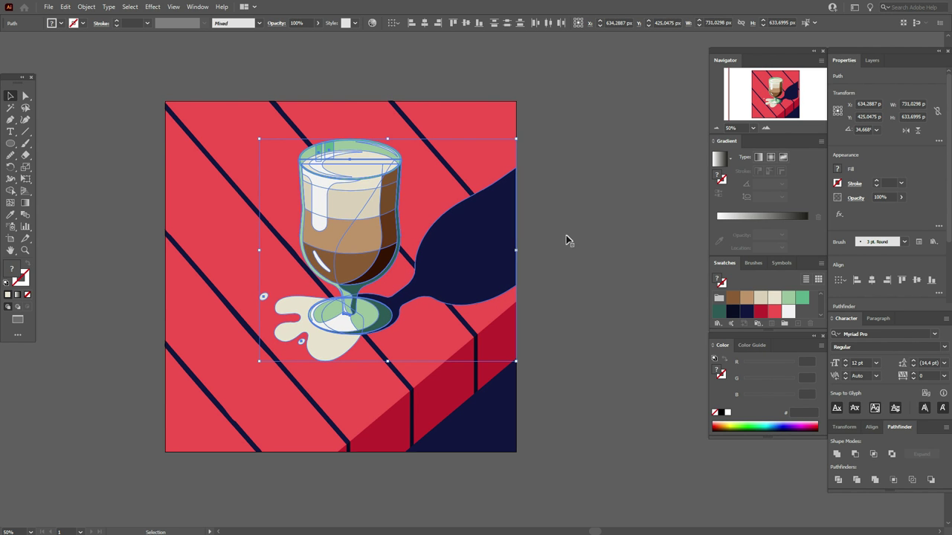
click(579, 235)
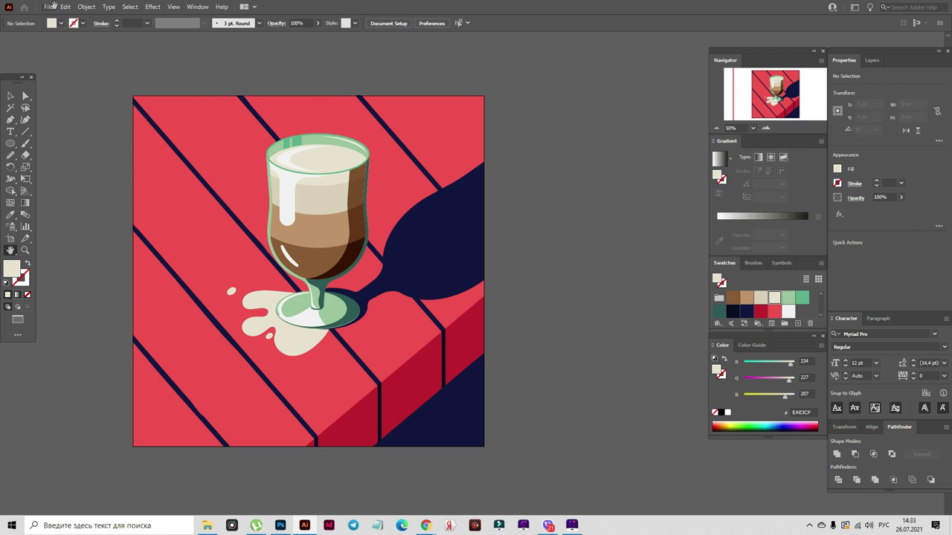
Step: Place the plant photo from the Mid Century folder at about 829 × 552 px and move it beside the glass, overlapping the artboard's edge
click(48, 6)
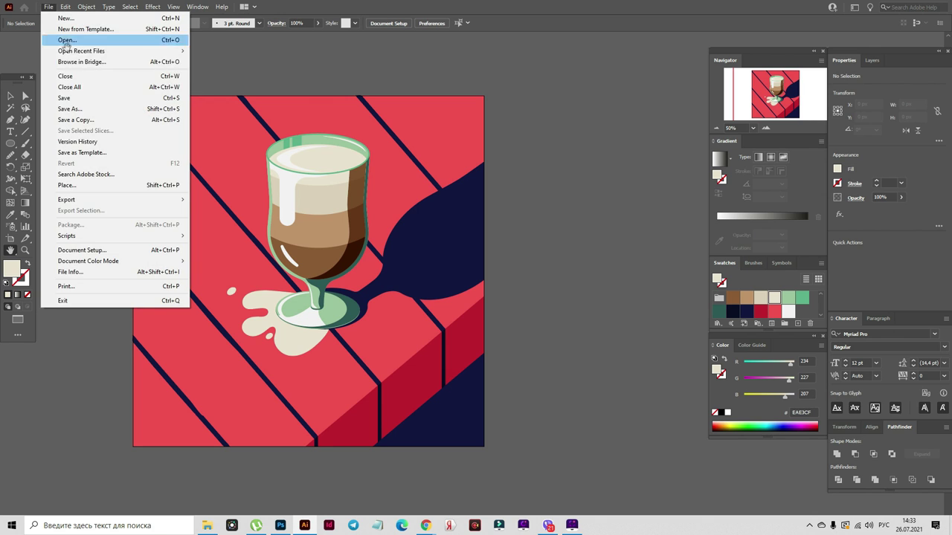
click(67, 185)
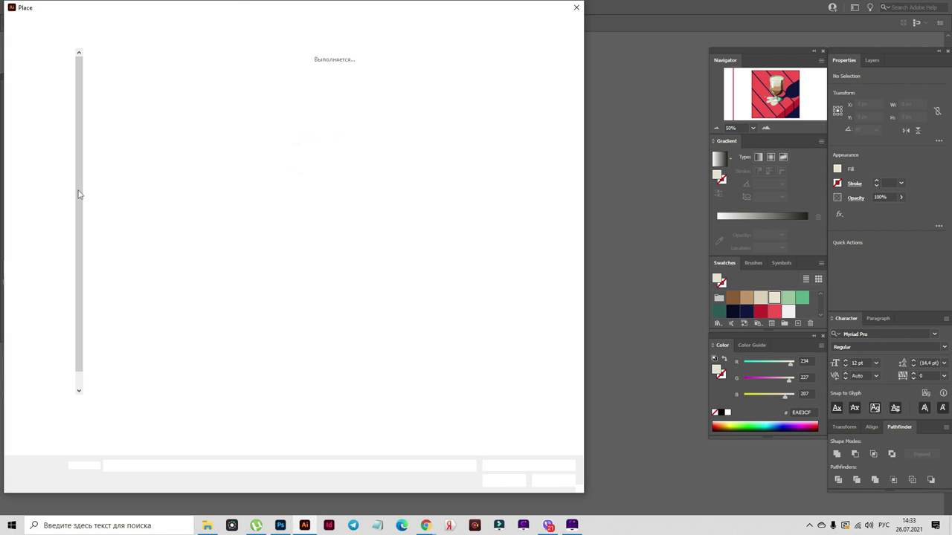
click(405, 96)
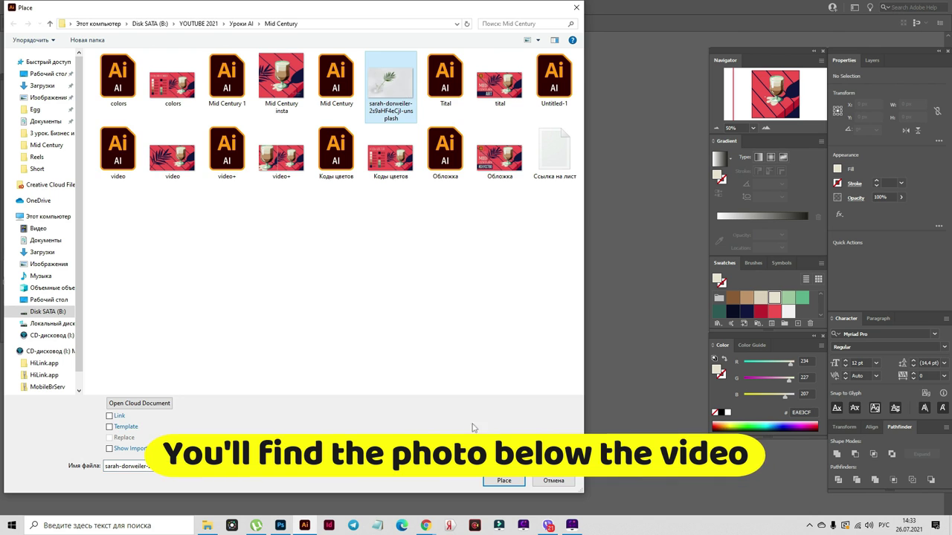
click(504, 481)
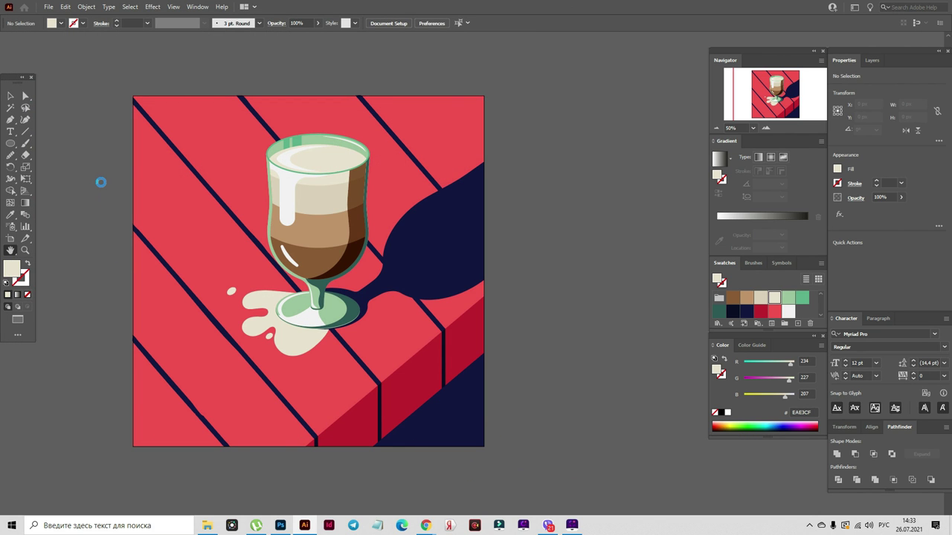
drag(95, 120, 385, 416)
drag(239, 242, 570, 229)
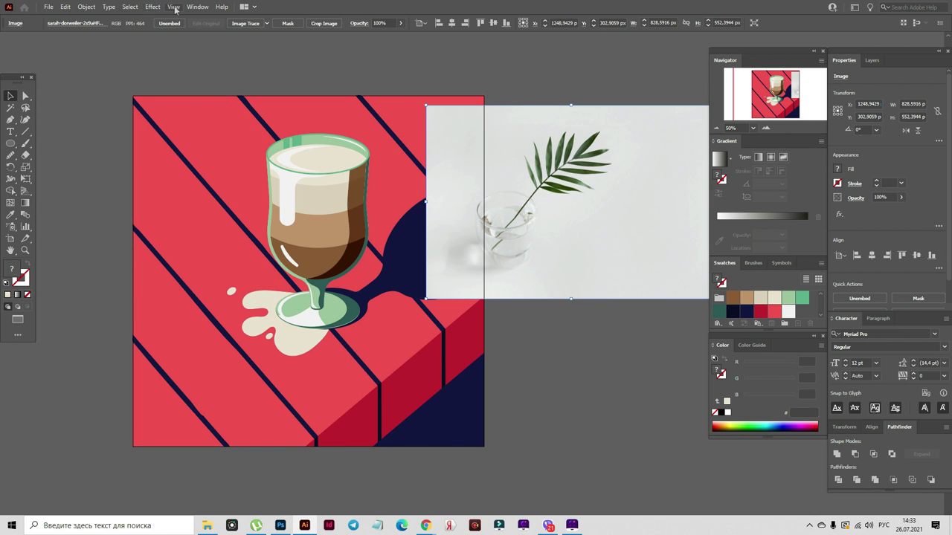
Step: Trace the plant photo in Black and White mode with Image Trace, ignoring white and using a threshold of 198
click(196, 7)
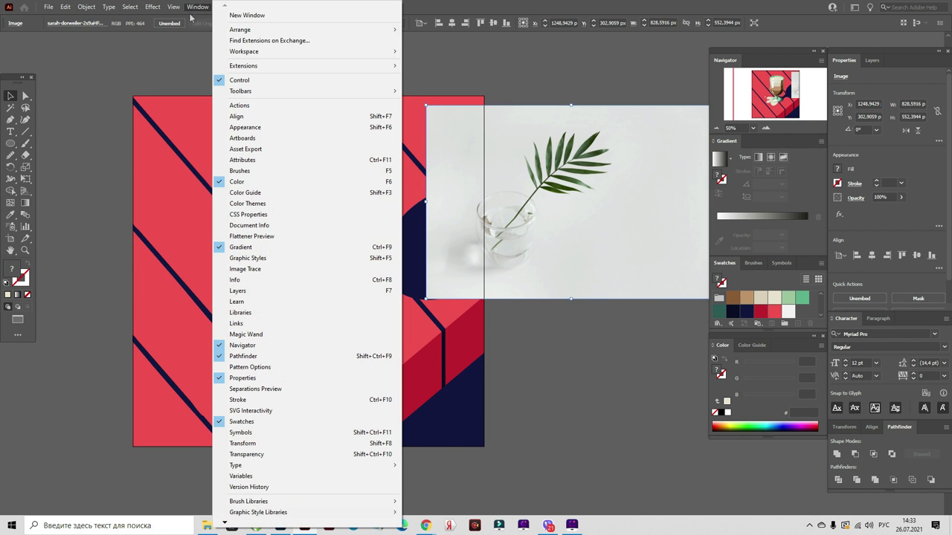
click(296, 270)
mouse_move(639, 74)
mouse_down()
mouse_move(628, 159)
mouse_move(633, 227)
mouse_up()
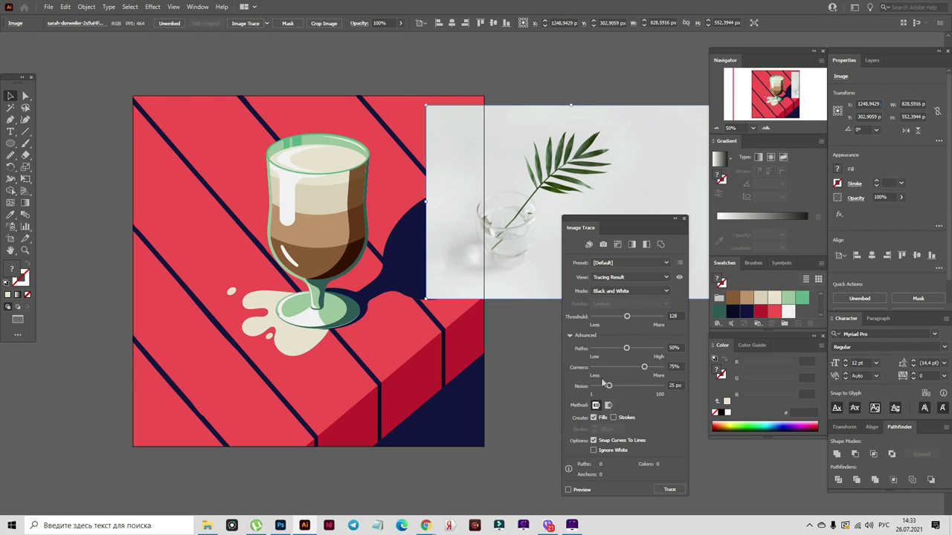
click(592, 451)
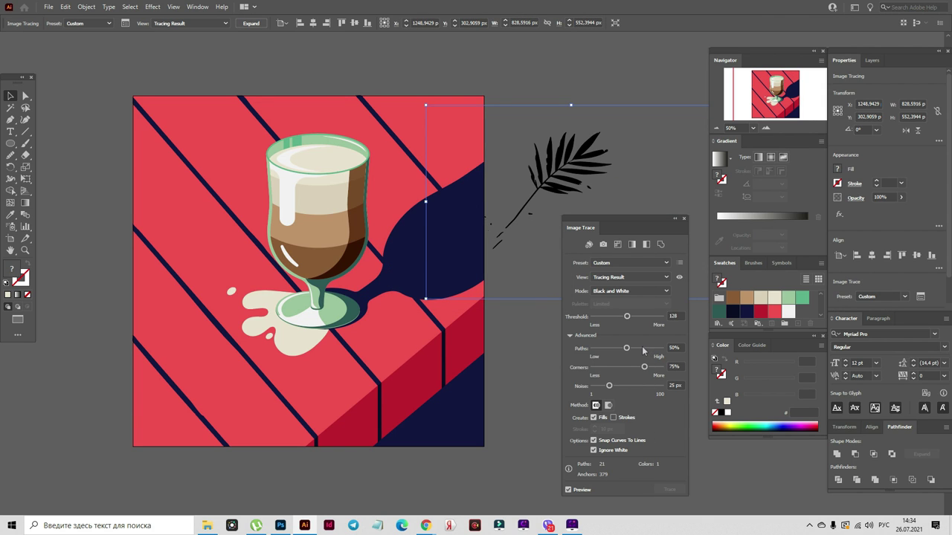
click(646, 317)
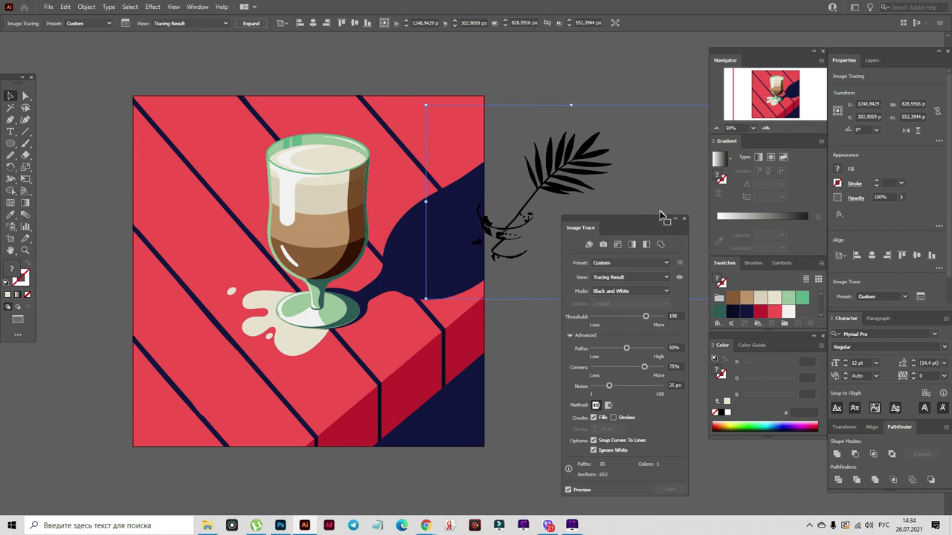
click(684, 221)
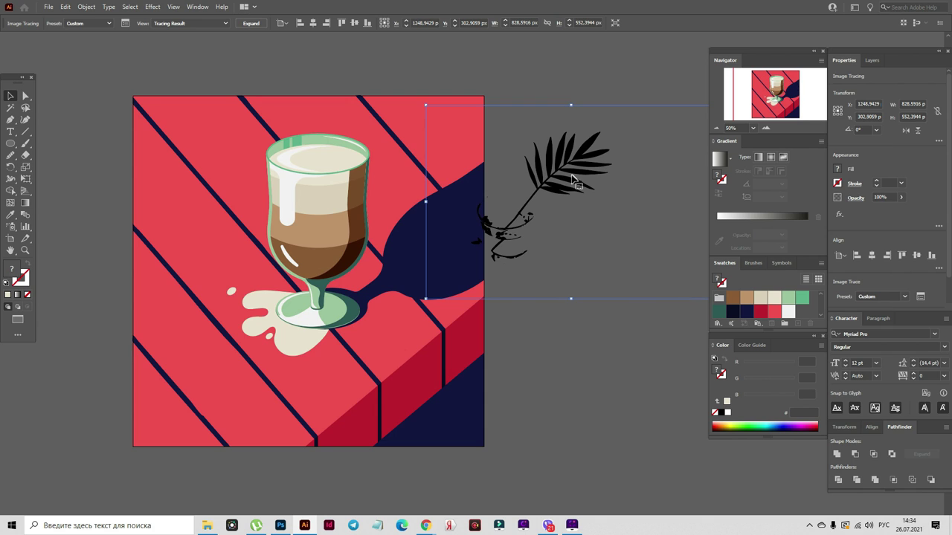
Step: Shift the traced plant slightly farther out from the artboard, then expand the tracing into paths and ungroup them
mouse_move(563, 176)
mouse_down()
mouse_move(606, 170)
mouse_move(582, 177)
mouse_up()
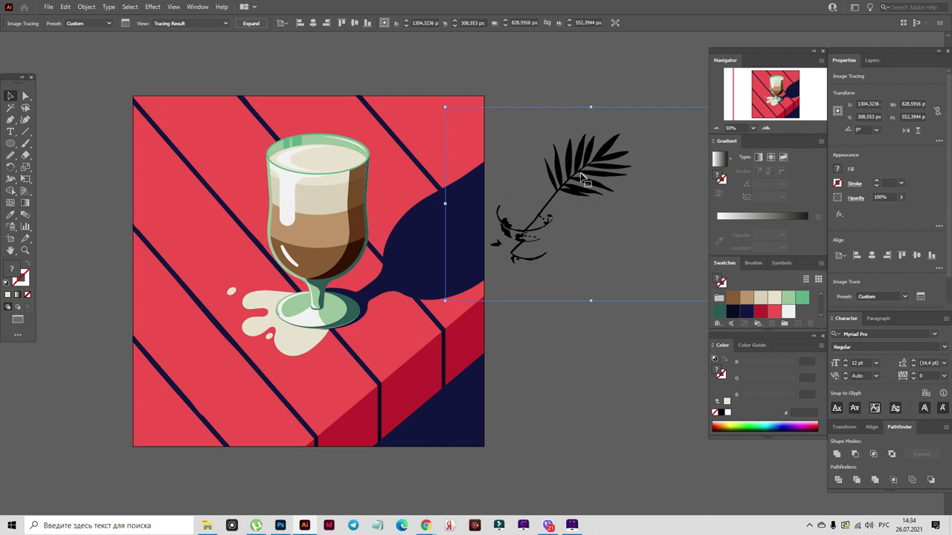
right_click(582, 176)
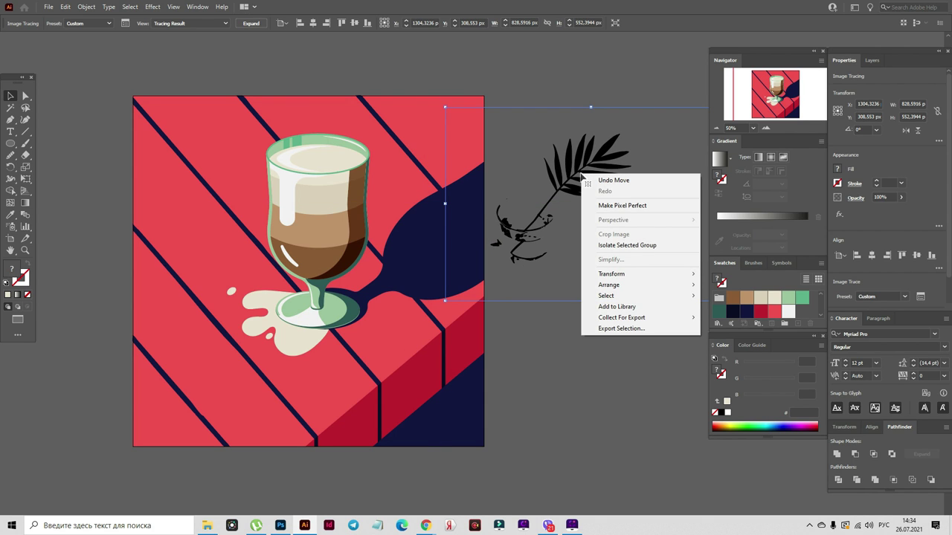
click(250, 26)
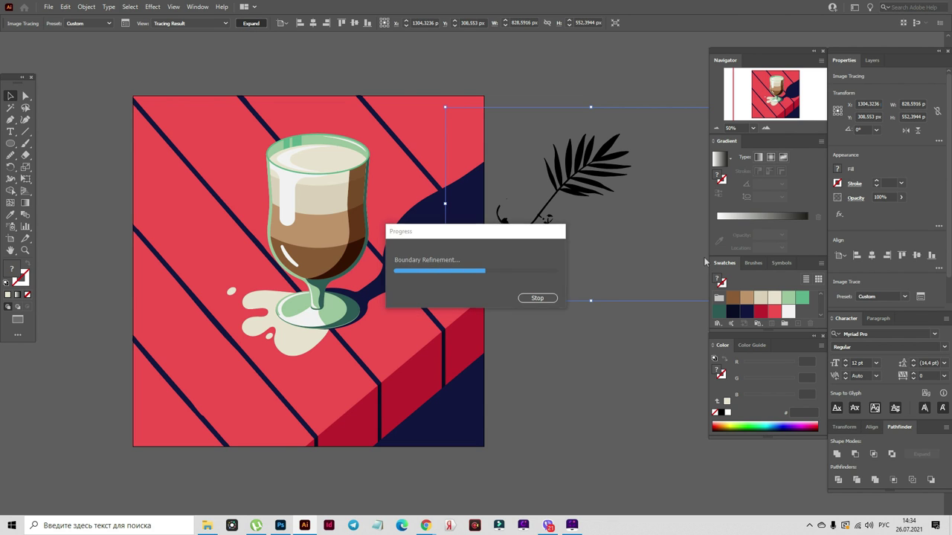
right_click(590, 224)
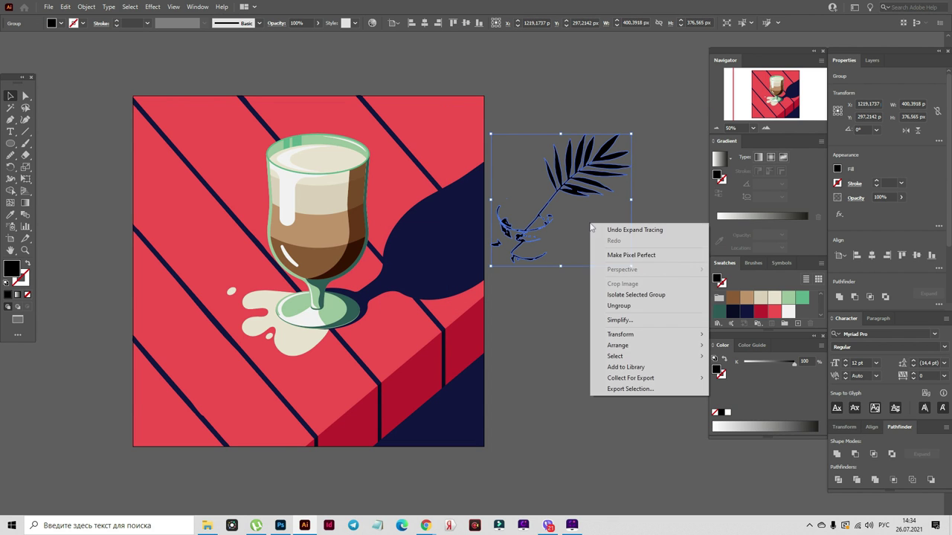
click(644, 306)
click(643, 304)
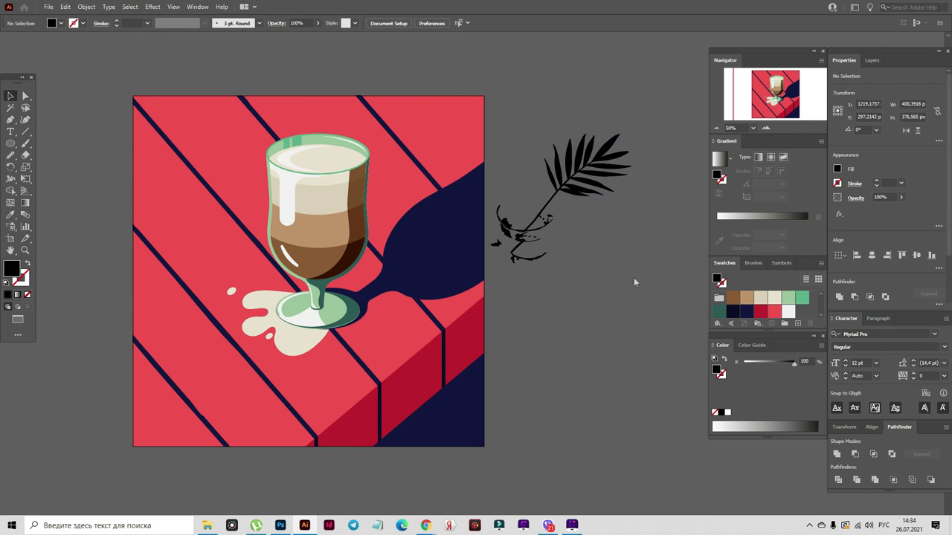
Step: Move the palm leaf away from the loose fragments of the traced water glass and delete those fragments
click(582, 188)
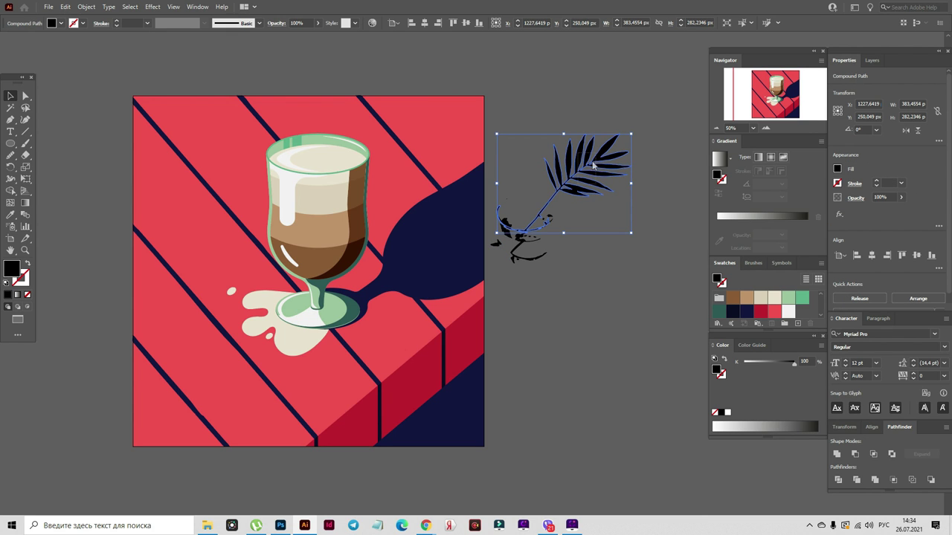
click(606, 220)
drag(597, 186, 610, 152)
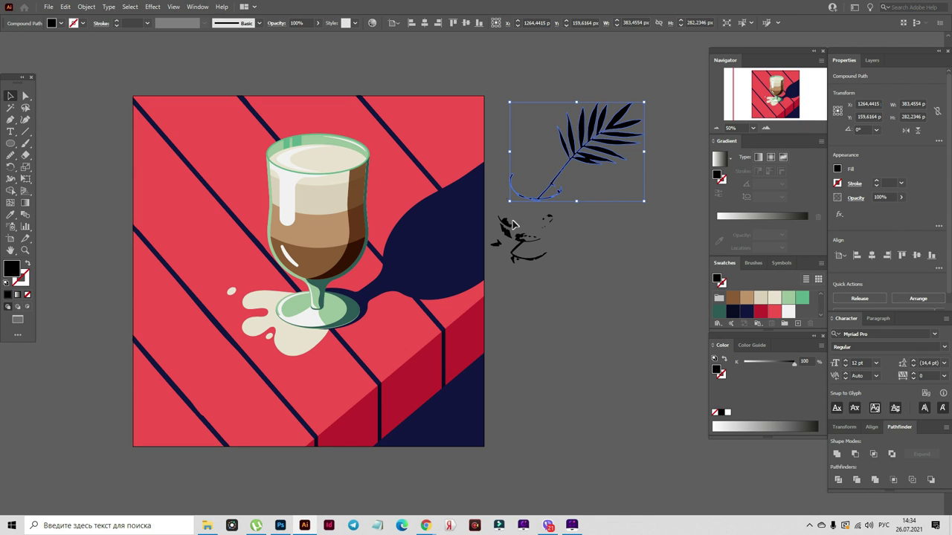
drag(512, 224, 568, 310)
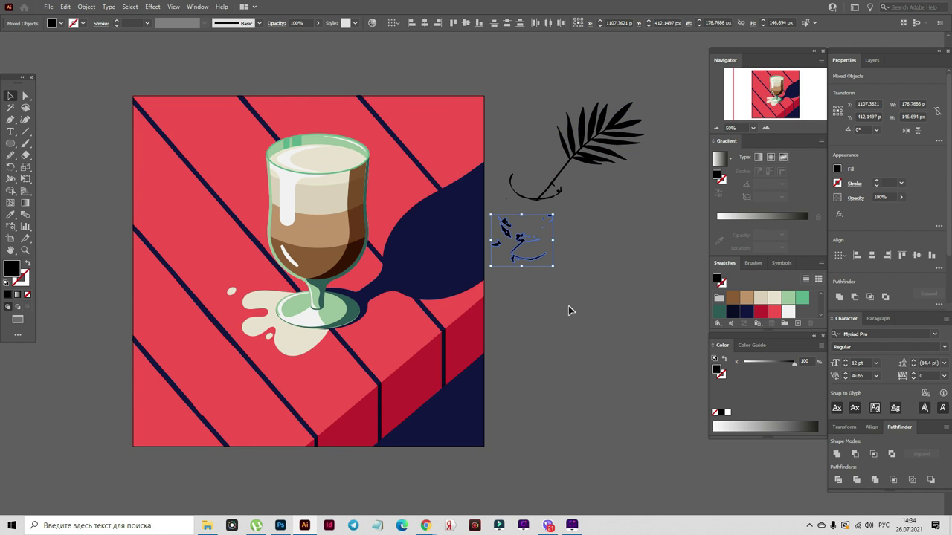
key(Delete)
Step: Scale the palm leaf to about 789 × 580 px, move it over the artboard edge opposite the shadow, and fill it with the shadow's navy #131641
click(592, 175)
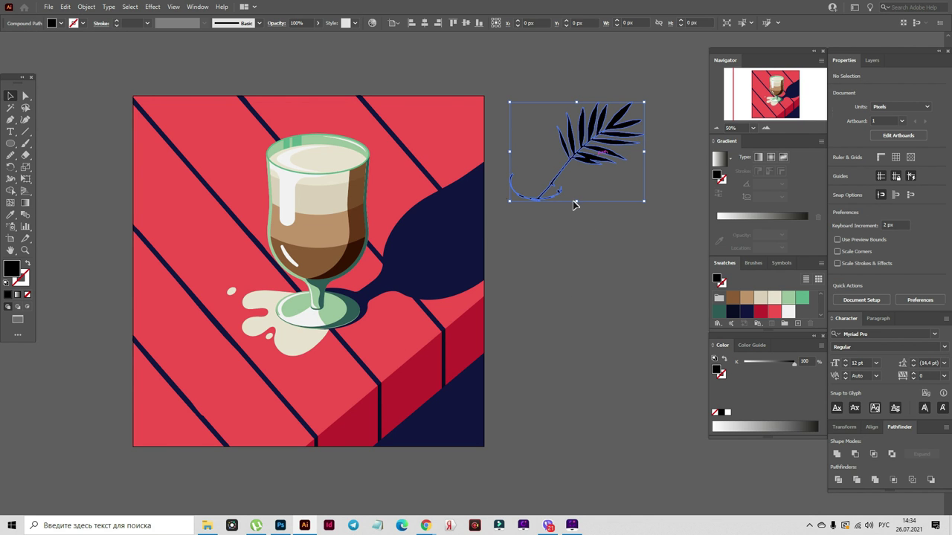
drag(573, 205, 576, 305)
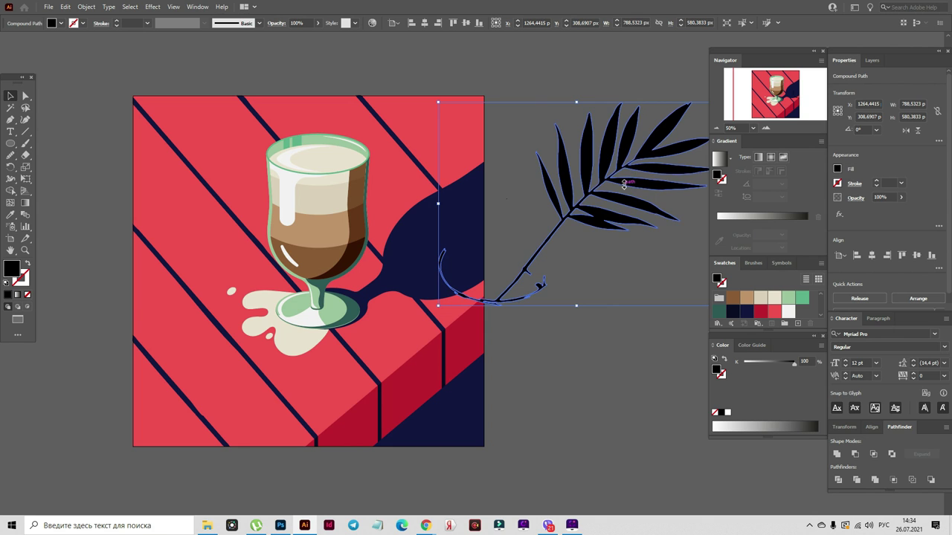
drag(625, 184, 179, 278)
key(i)
click(410, 206)
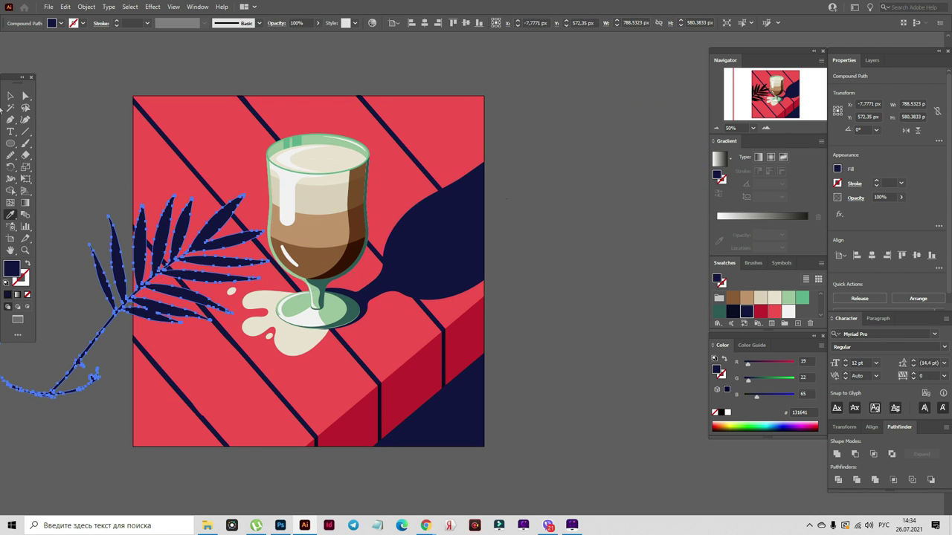
click(10, 96)
click(81, 130)
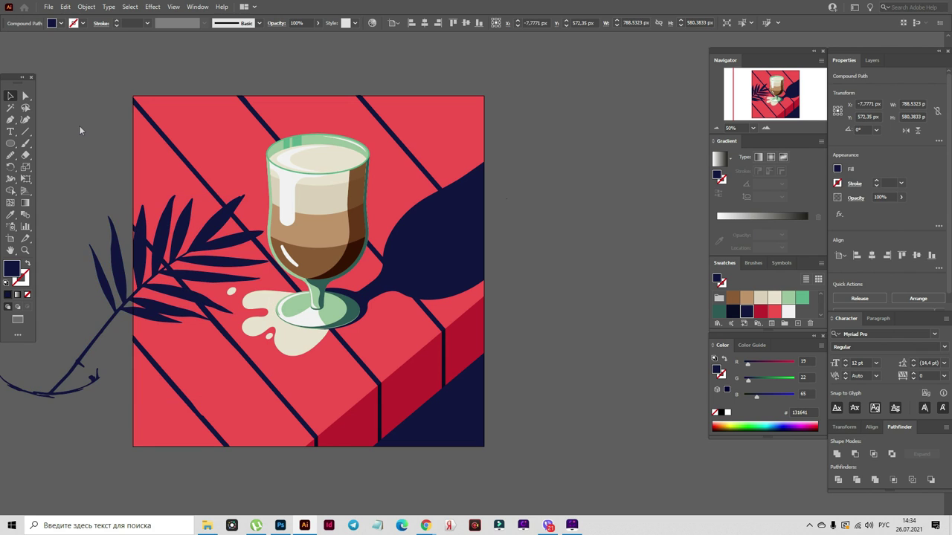
Step: Rotate the navy palm leaf about 5° and shift it slightly outward and down, about 31 px across and 17 px down
click(112, 245)
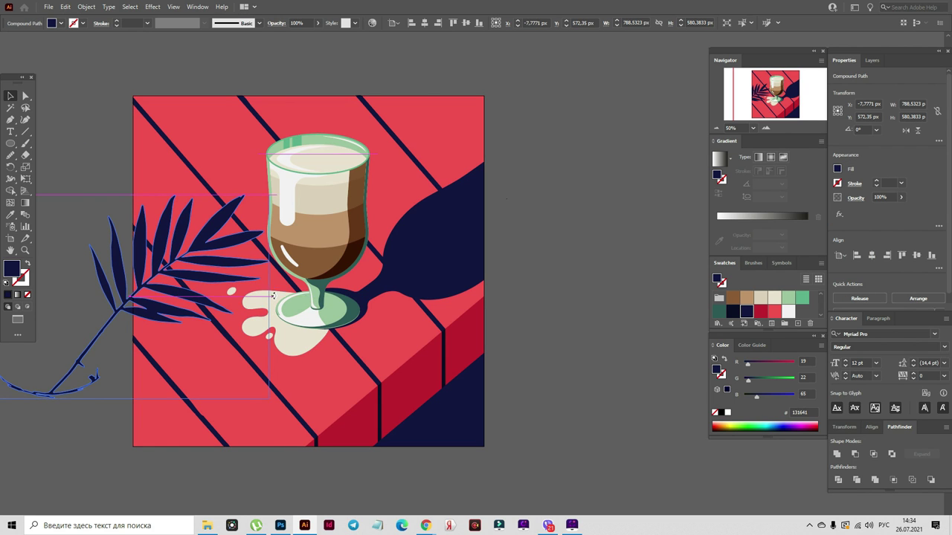
drag(277, 297, 276, 290)
drag(231, 258, 218, 266)
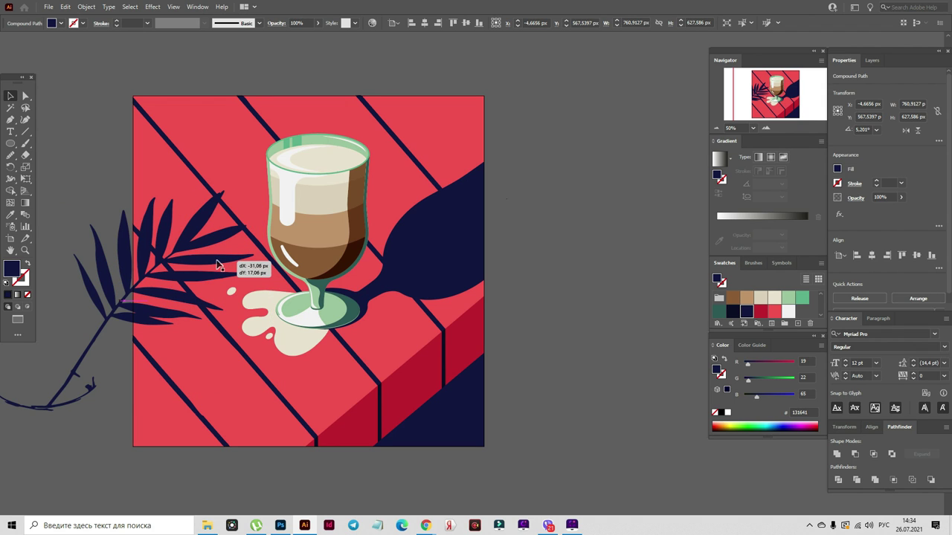
drag(218, 265, 218, 265)
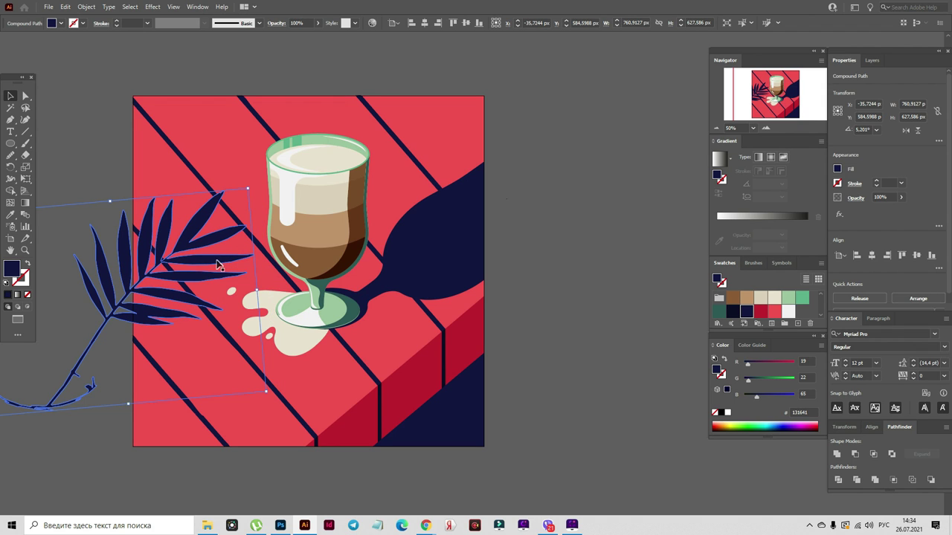
click(594, 298)
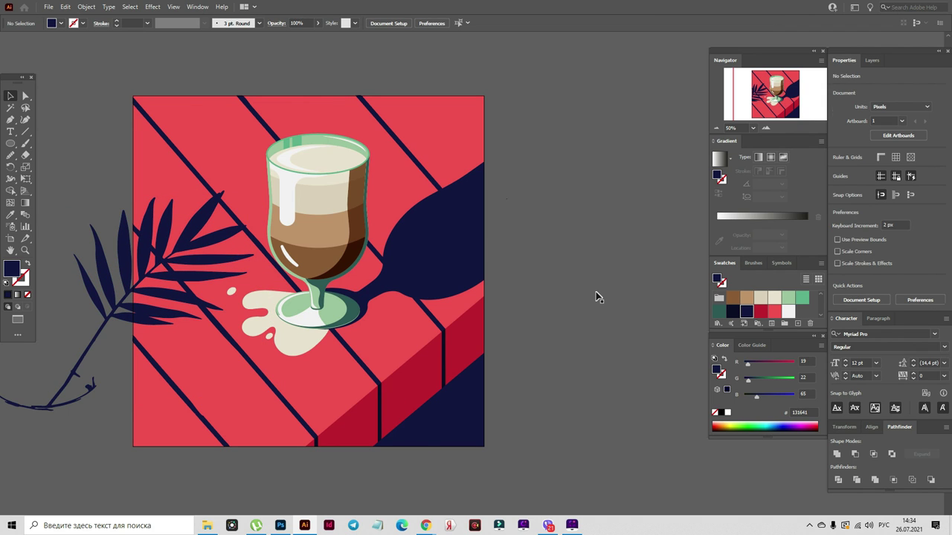
Step: Bring a 1000 × 1000 px copy of the red background square to the front and clip the palm leaf to it with a clipping mask
click(239, 160)
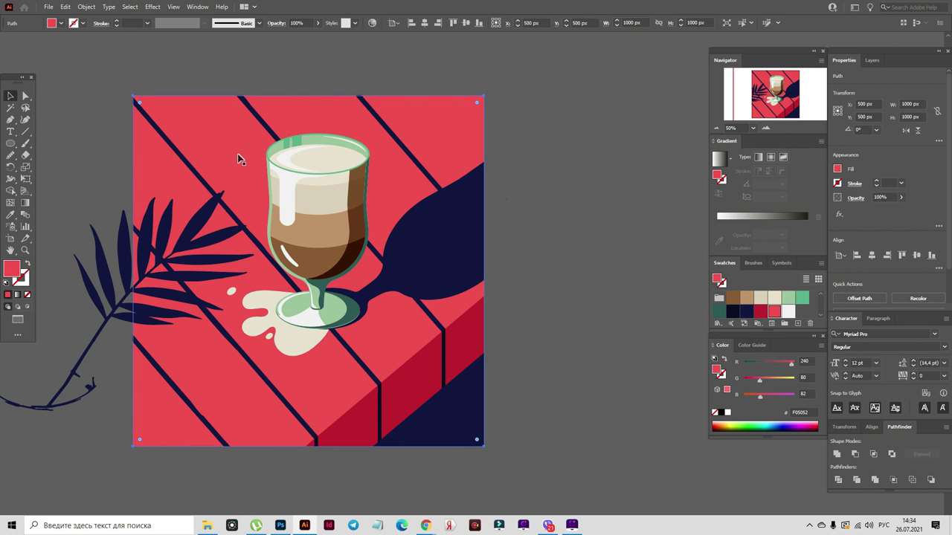
right_click(238, 159)
mouse_move(320, 333)
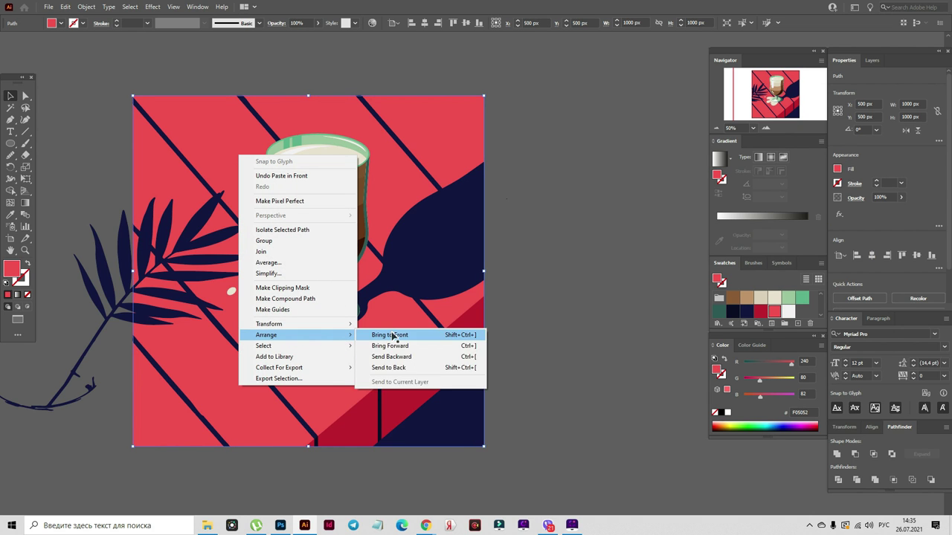
click(393, 333)
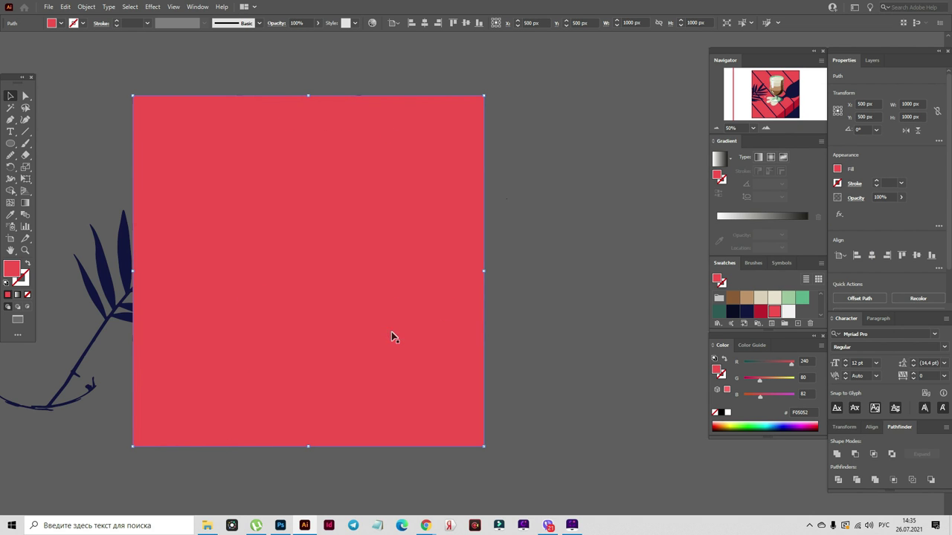
shift+click(123, 279)
right_click(123, 280)
click(189, 364)
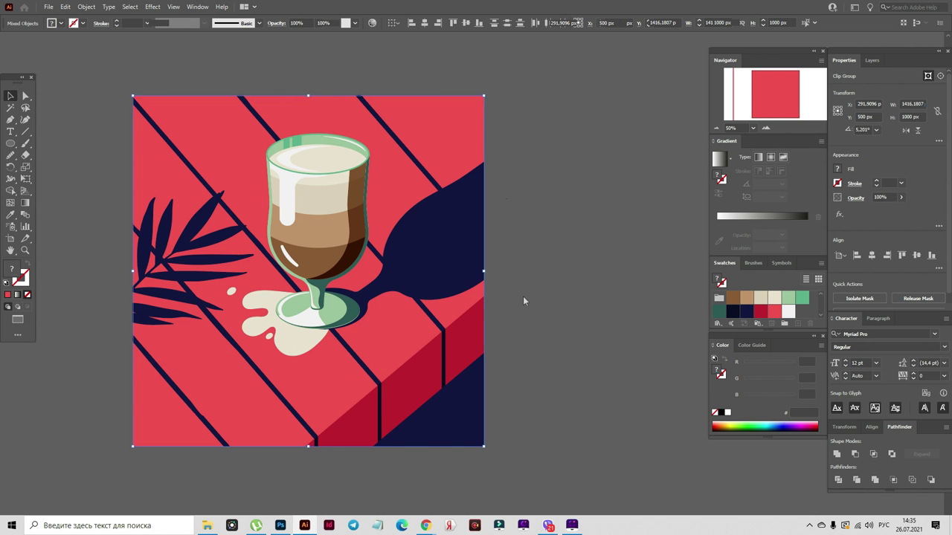
click(535, 296)
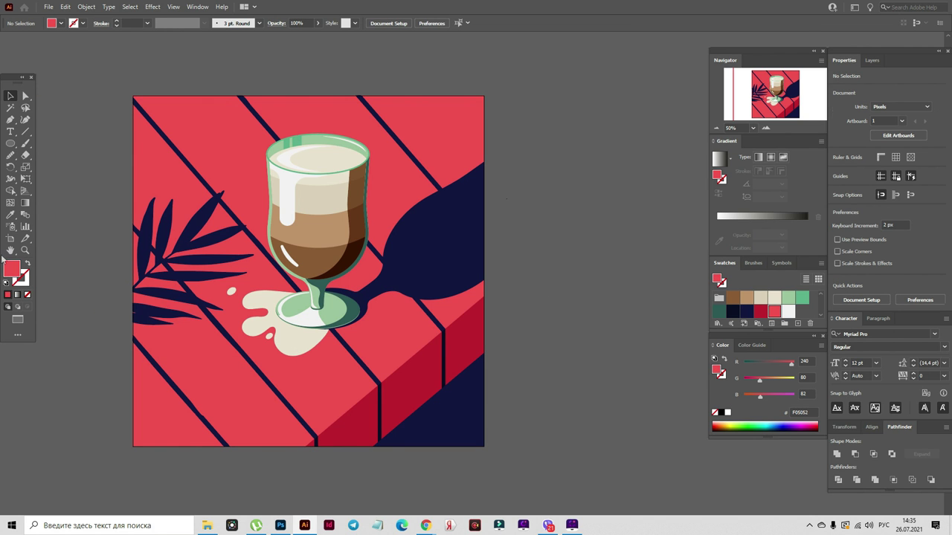
key(space)
drag(275, 302, 297, 297)
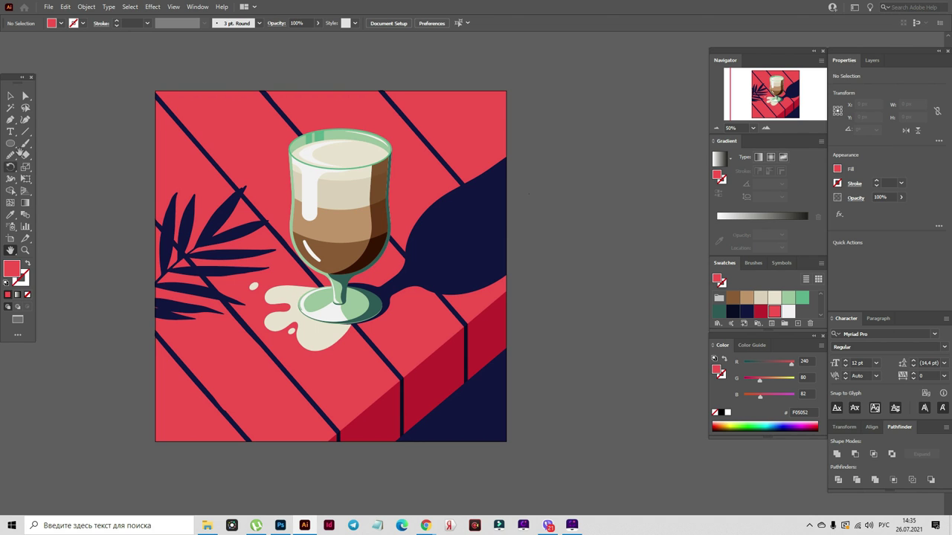